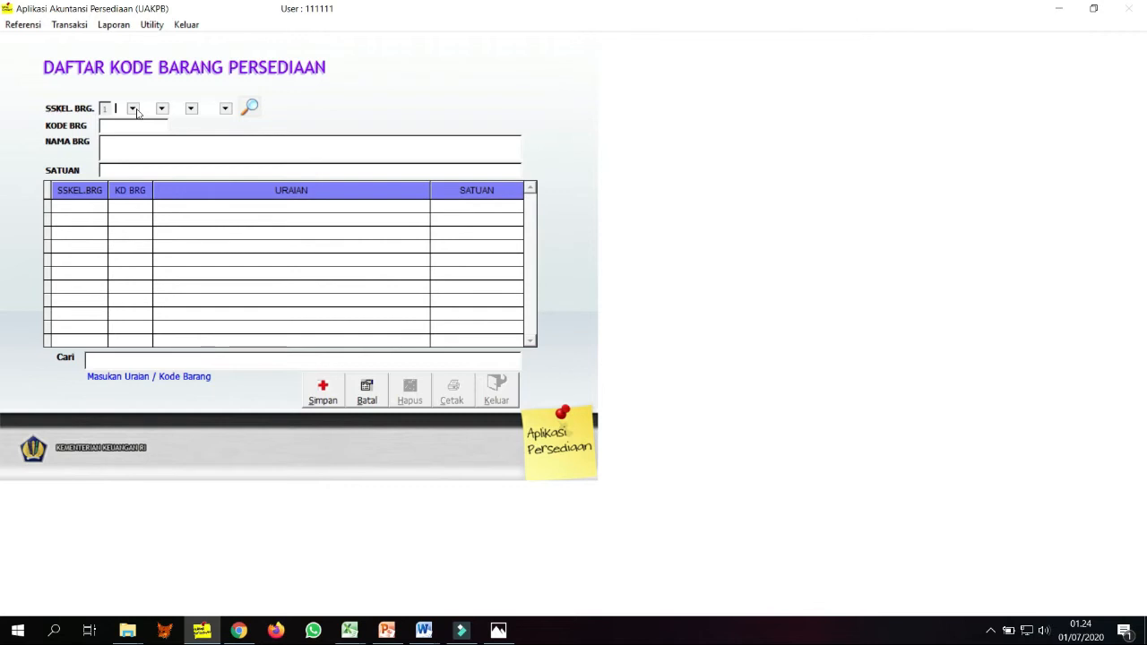
Step: Set the SSKEL. BRG. code to 01 Barang Pakai Habis and 01 Bahan, and view the third-level options under Bahan
{"action": "left_click", "coordinate": [133, 109]}
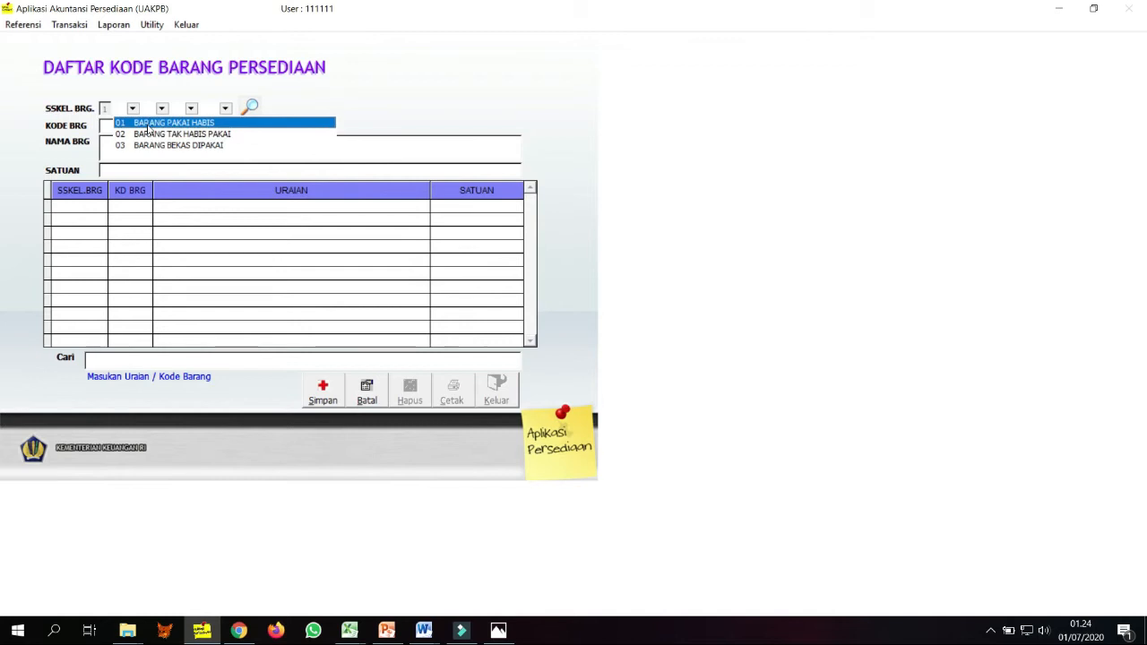
{"action": "left_click", "coordinate": [149, 125]}
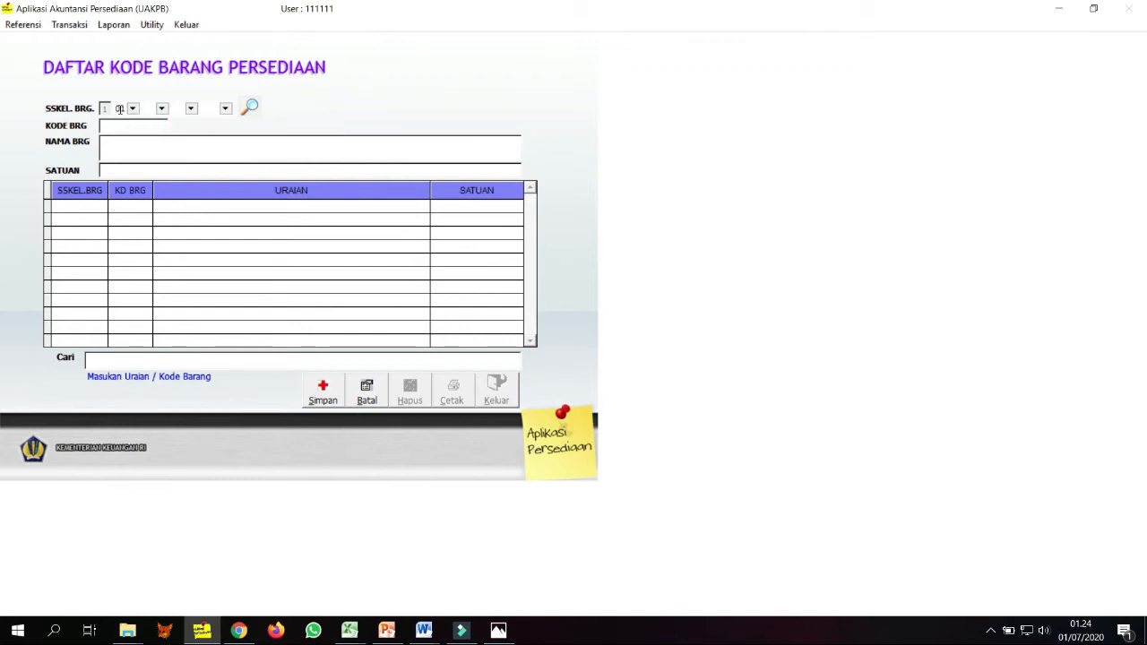
{"action": "left_click", "coordinate": [162, 109]}
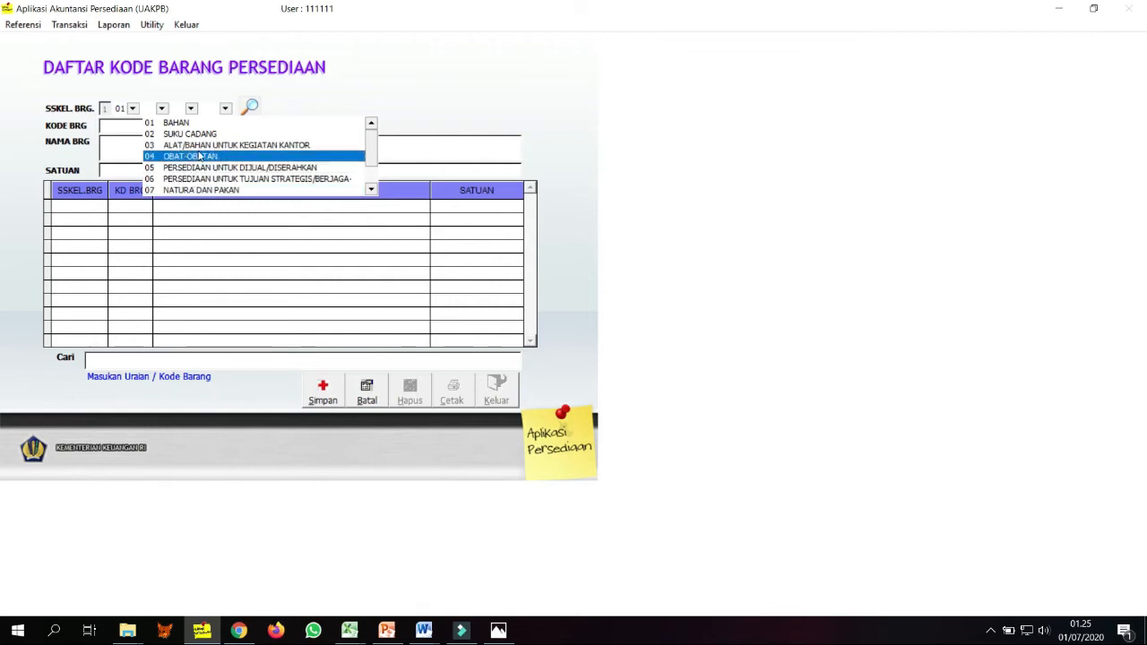
{"action": "left_click", "coordinate": [185, 123]}
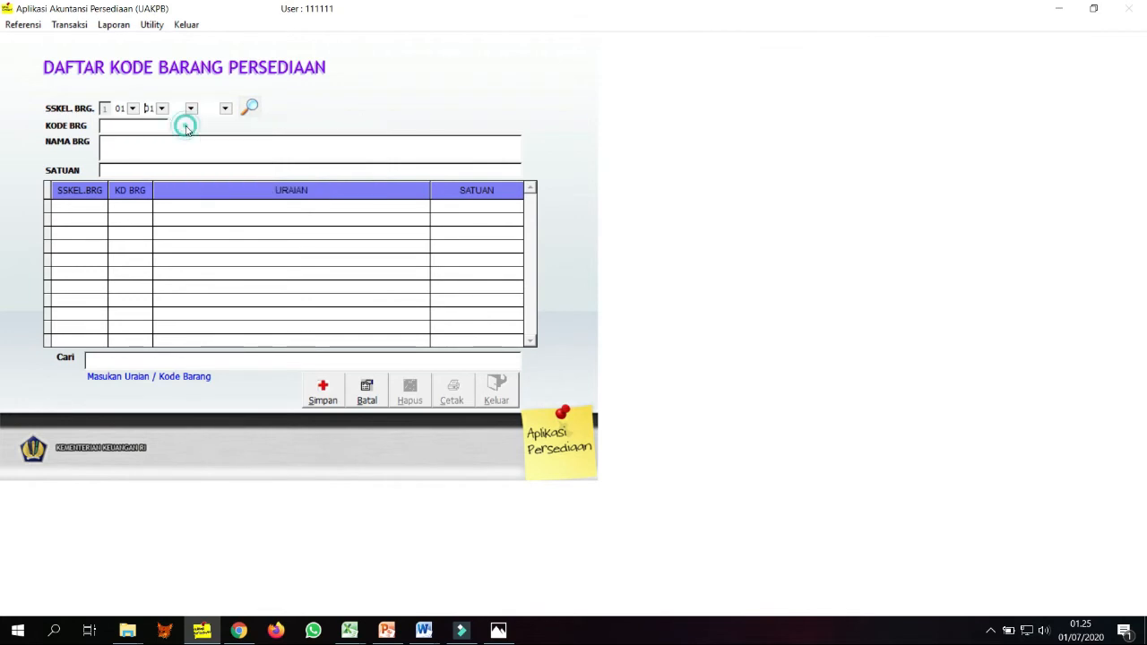
{"action": "left_click", "coordinate": [190, 109]}
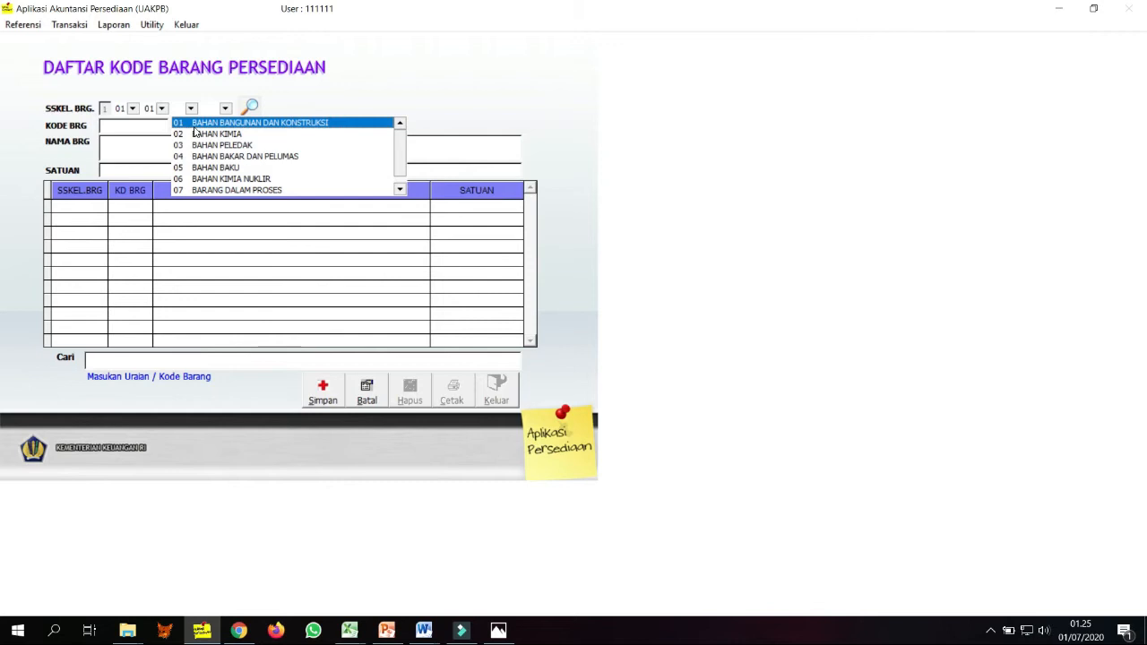
{"action": "left_click", "coordinate": [195, 108]}
{"action": "left_click", "coordinate": [196, 108]}
{"action": "left_click", "coordinate": [195, 109]}
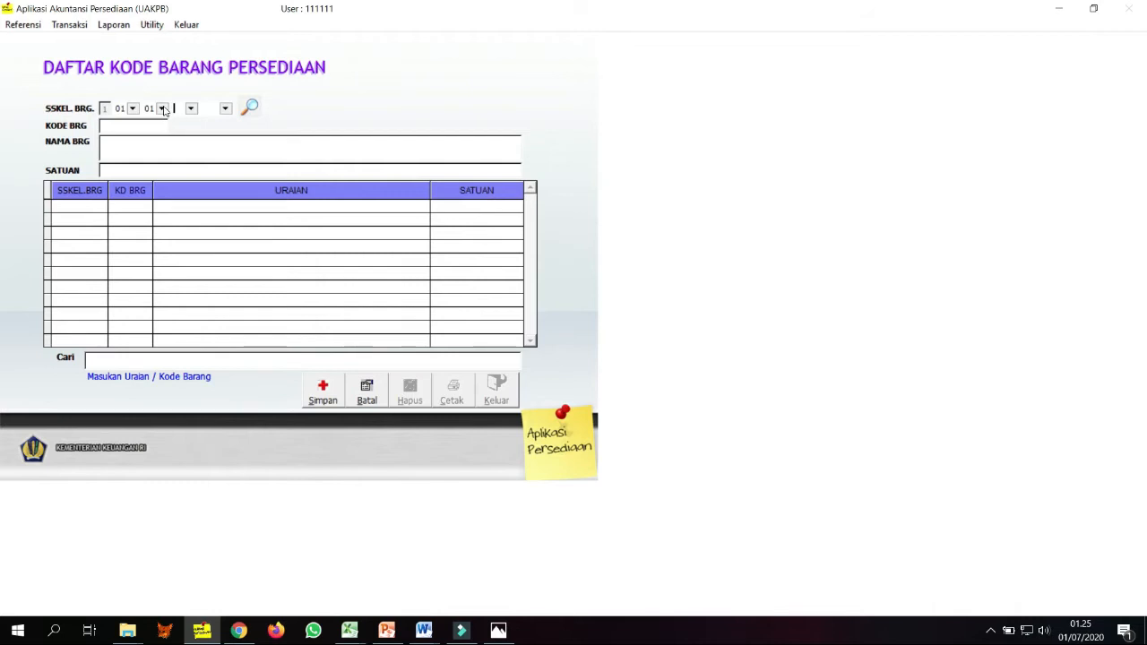
Step: Classify the item as 02 Suku Cadang, 01 Suku Cadang Alat Angkutan, 001 Suku Cadang Alat Angkutan Darat Bermotor
{"action": "left_click", "coordinate": [164, 110]}
{"action": "left_click", "coordinate": [617, 364]}
{"action": "left_click", "coordinate": [162, 109]}
{"action": "left_click", "coordinate": [173, 135]}
{"action": "left_click", "coordinate": [191, 108]}
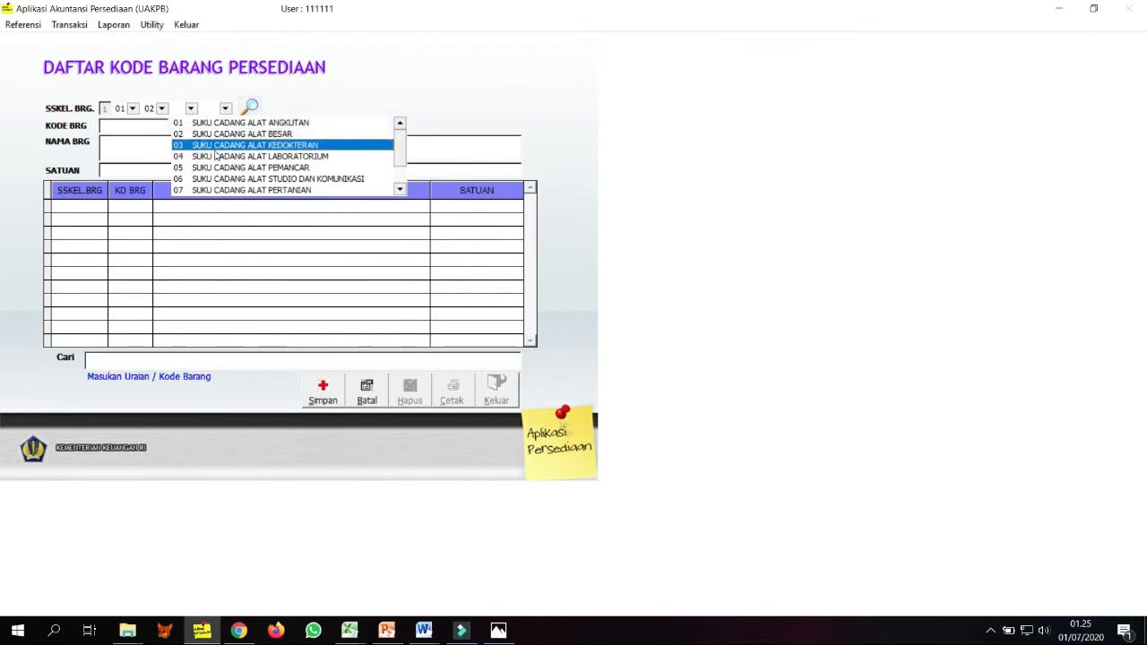
{"action": "left_click", "coordinate": [358, 123]}
{"action": "left_click", "coordinate": [226, 108]}
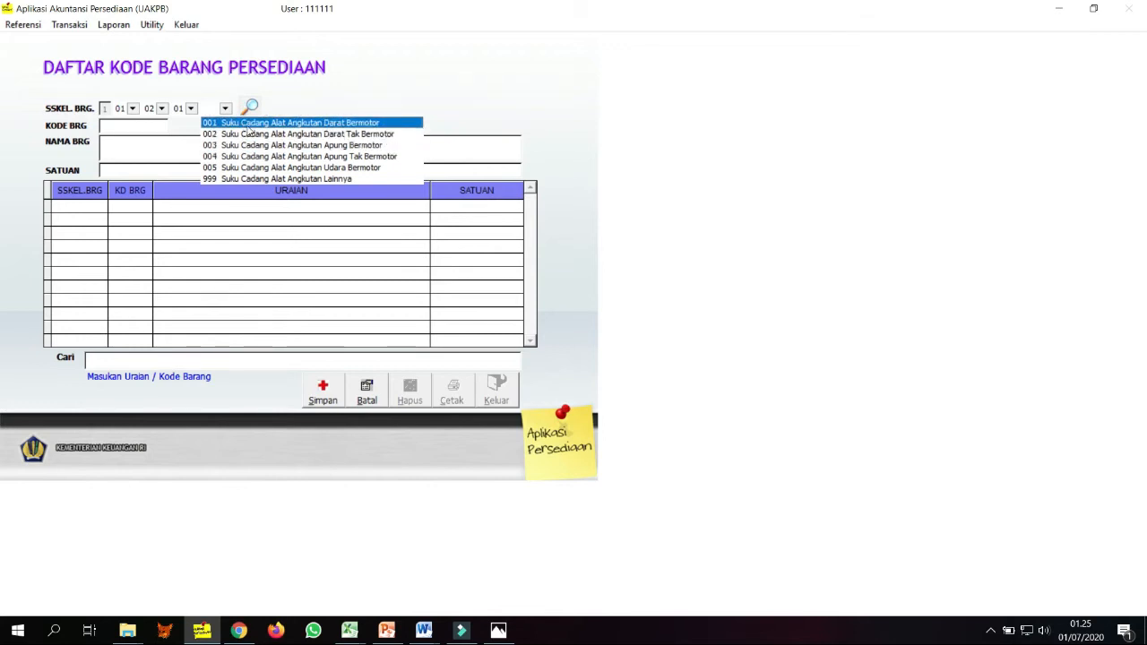
{"action": "left_click", "coordinate": [248, 126]}
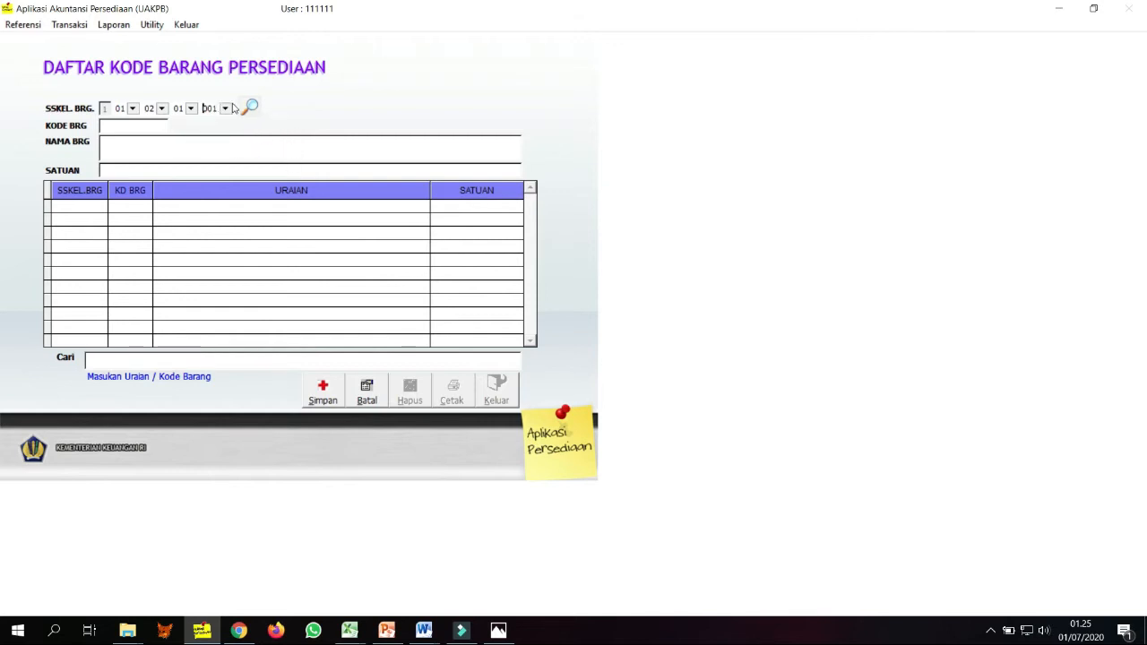
Step: Reclassify the item as 03 Alat/Bahan untuk Kegiatan Kantor, 01 Alat Tulis Kantor, 001 Alat Tulis
{"action": "left_click", "coordinate": [161, 108]}
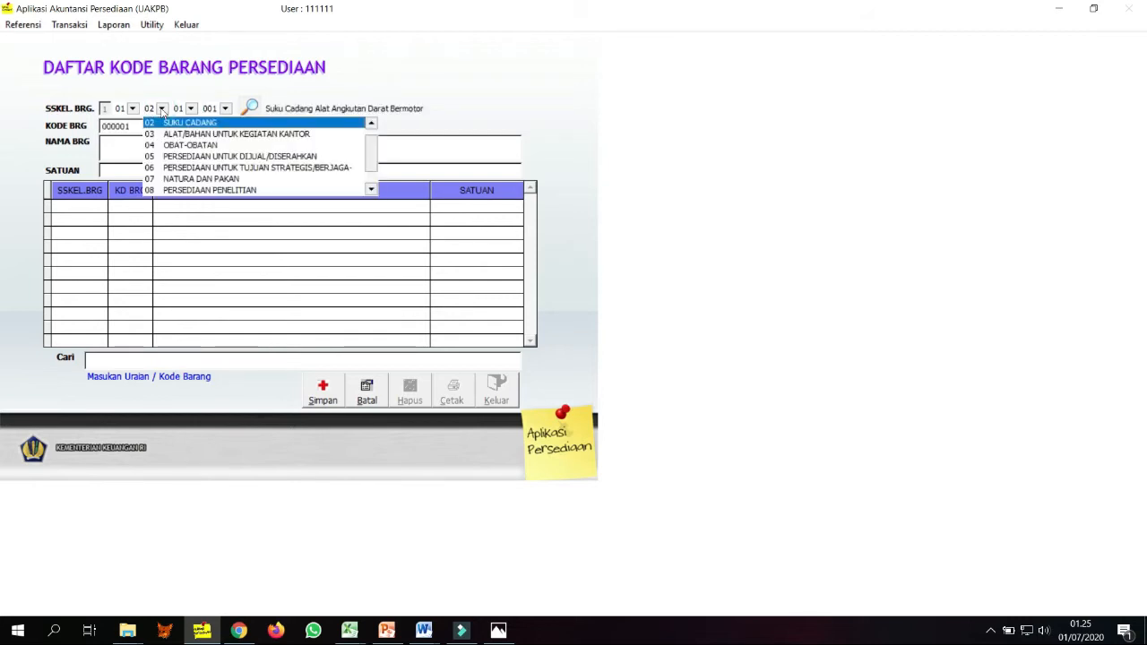
{"action": "left_click", "coordinate": [158, 135]}
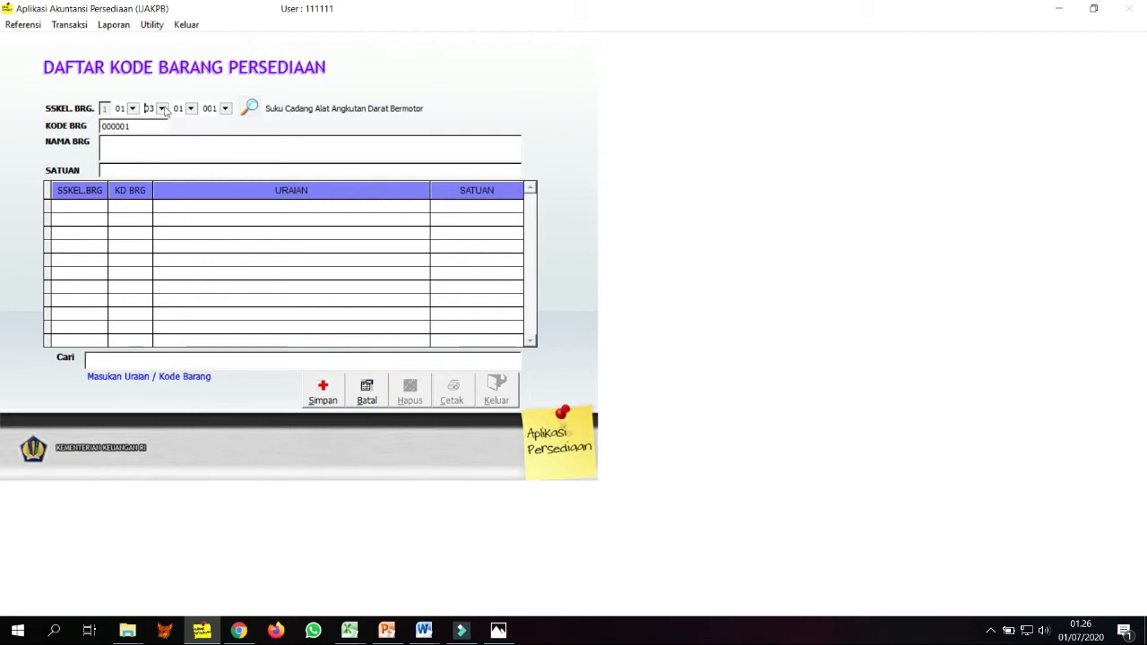
{"action": "left_click", "coordinate": [162, 109]}
{"action": "left_click", "coordinate": [163, 109]}
{"action": "left_click", "coordinate": [162, 109]}
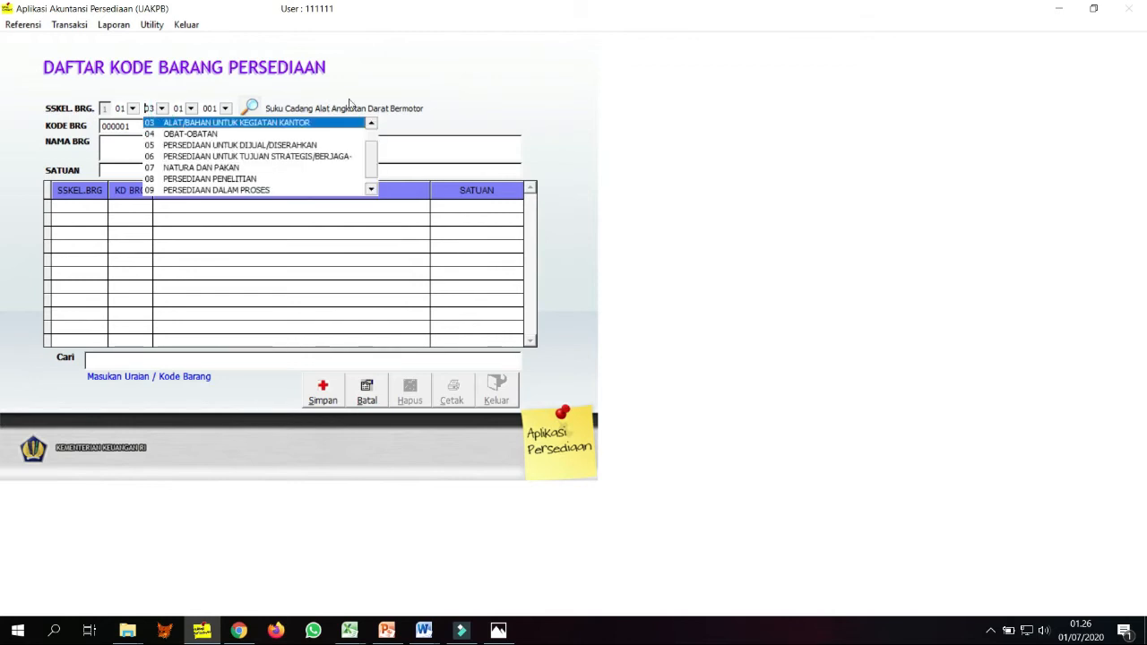
{"action": "left_click", "coordinate": [192, 108]}
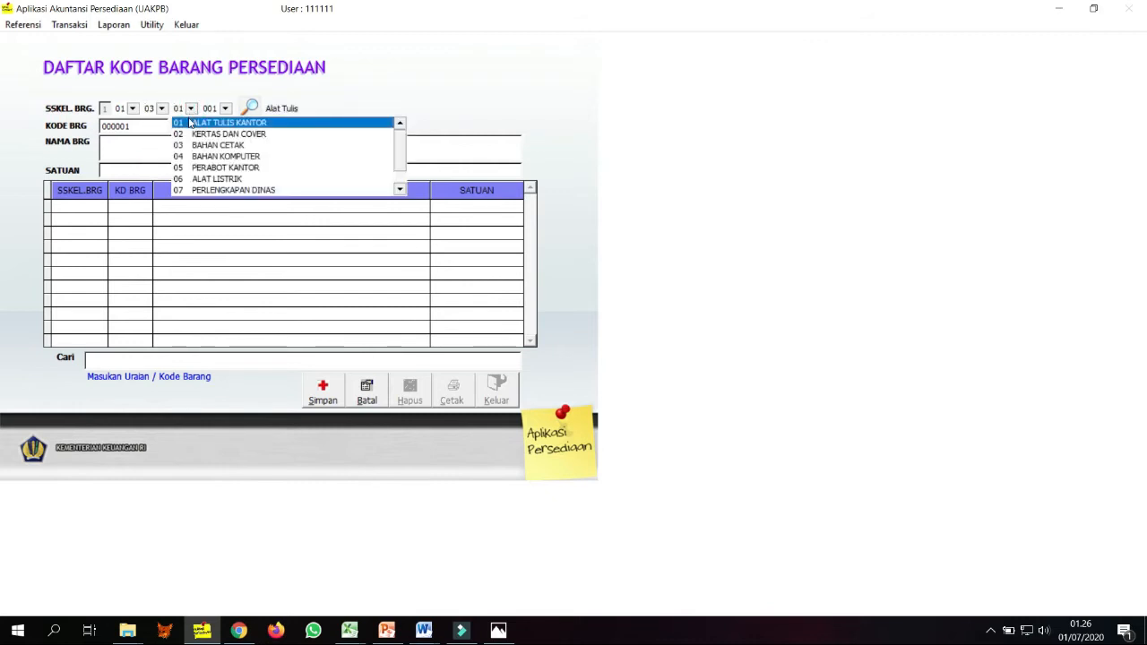
{"action": "left_click", "coordinate": [190, 124]}
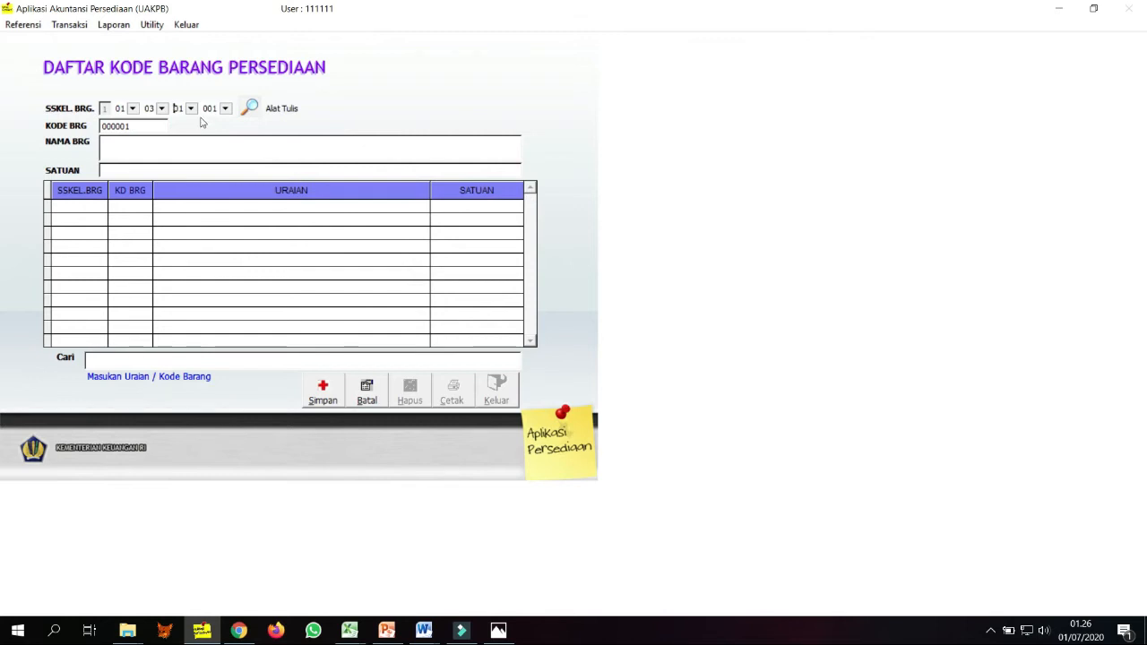
{"action": "left_click", "coordinate": [225, 108]}
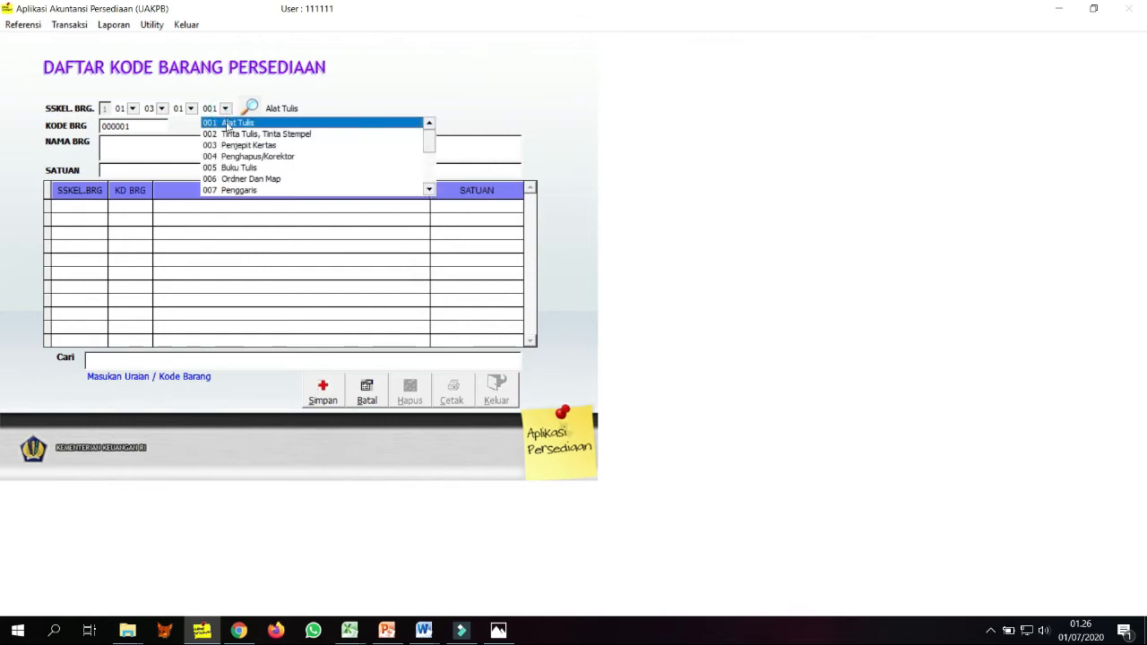
{"action": "left_click", "coordinate": [230, 126]}
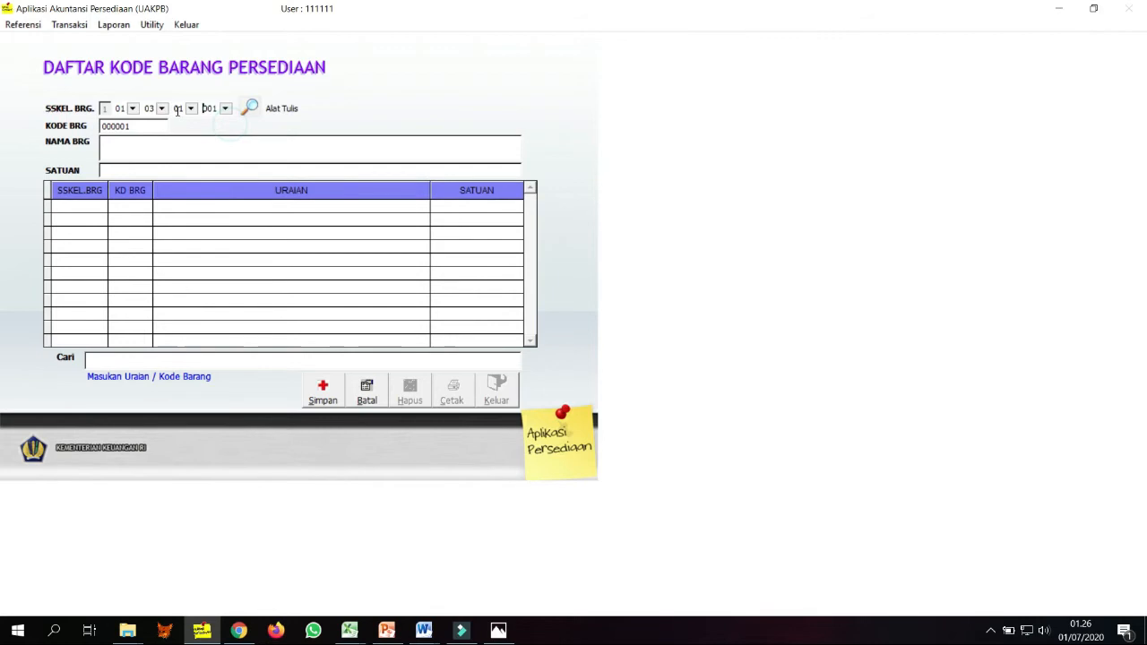
Step: Reselect 01 Alat Tulis Kantor and 001 Alat Tulis, and view the Cari Barang item list without choosing anything
{"action": "left_click", "coordinate": [190, 108]}
{"action": "left_click", "coordinate": [194, 127]}
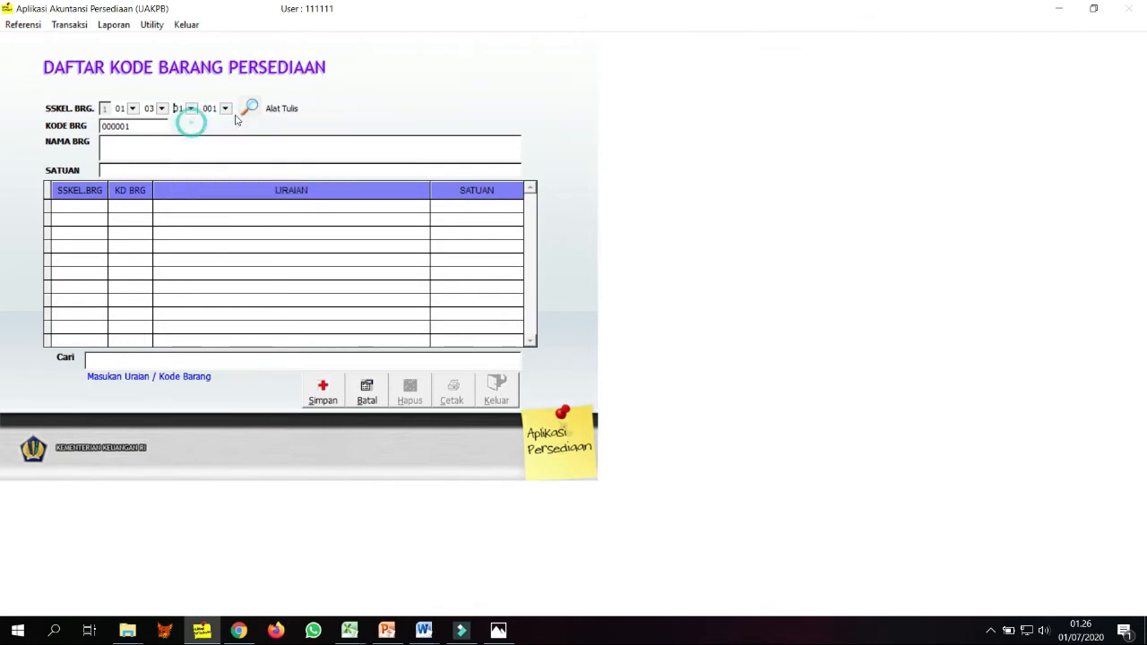
{"action": "left_click", "coordinate": [226, 109]}
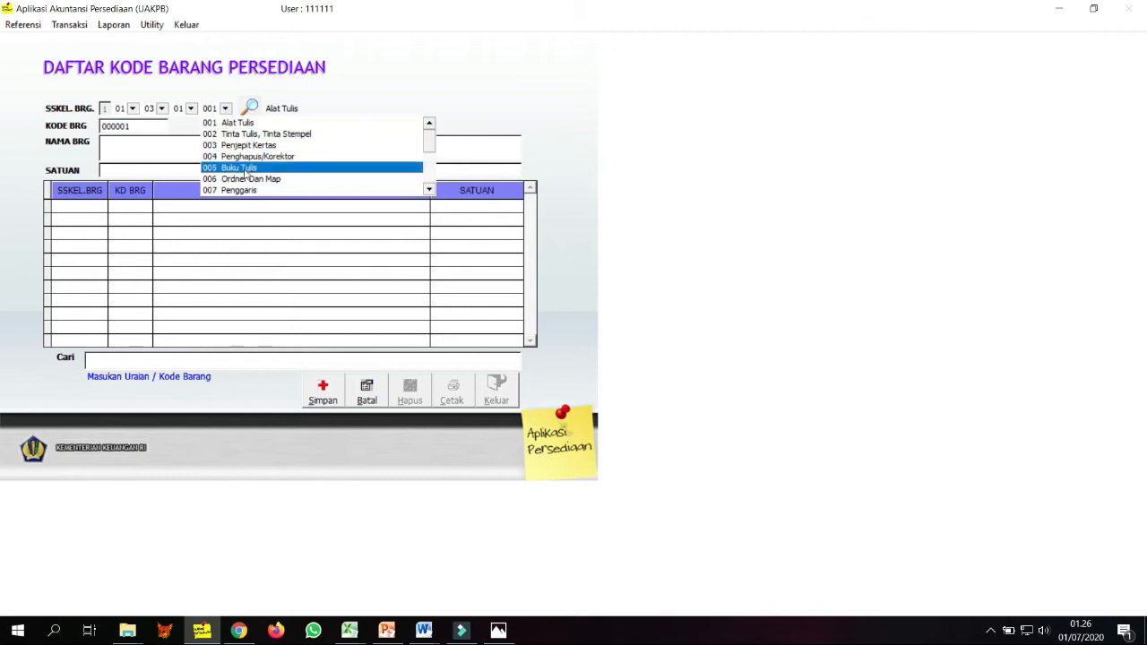
{"action": "left_click", "coordinate": [253, 125]}
{"action": "left_click", "coordinate": [182, 147]}
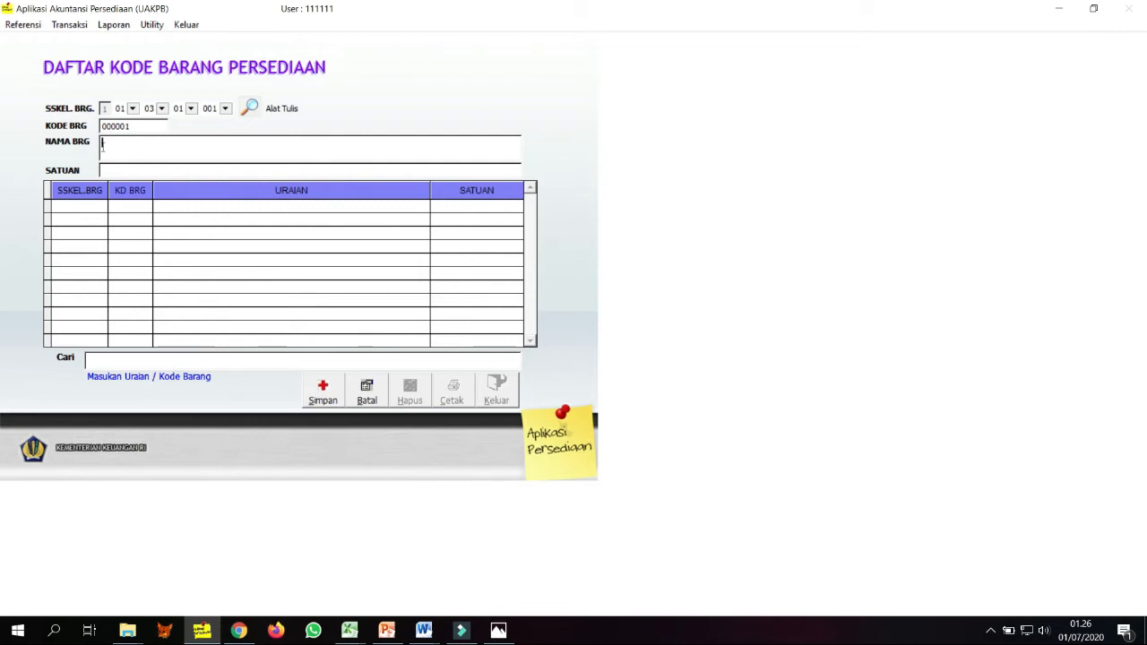
{"action": "left_click", "coordinate": [250, 107]}
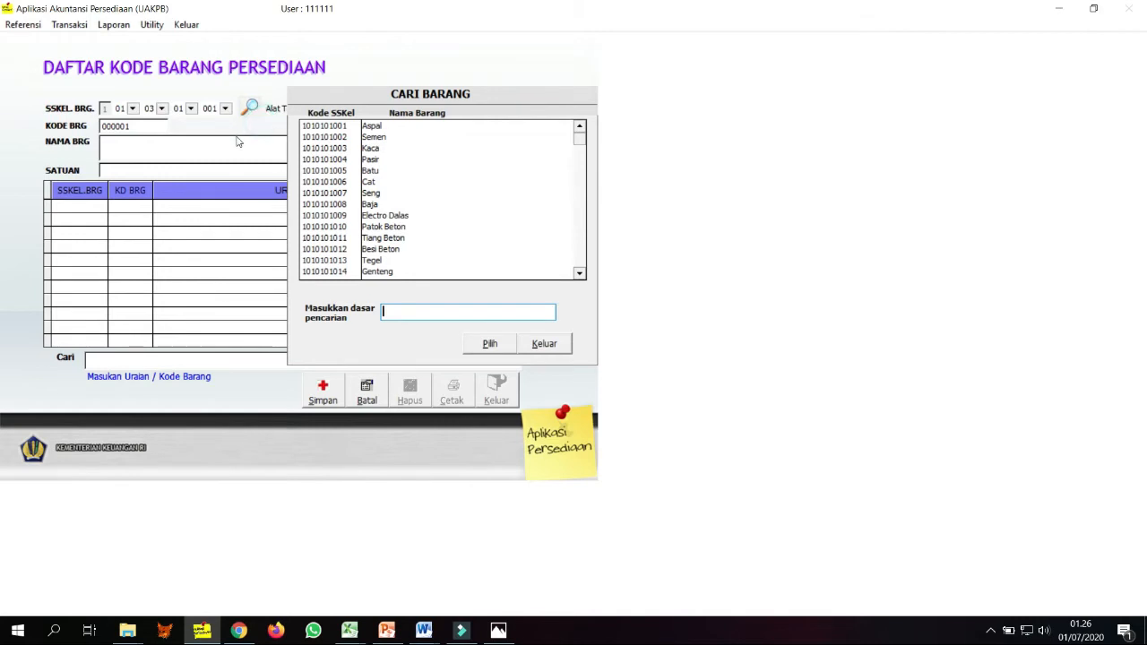
{"action": "left_click", "coordinate": [544, 344]}
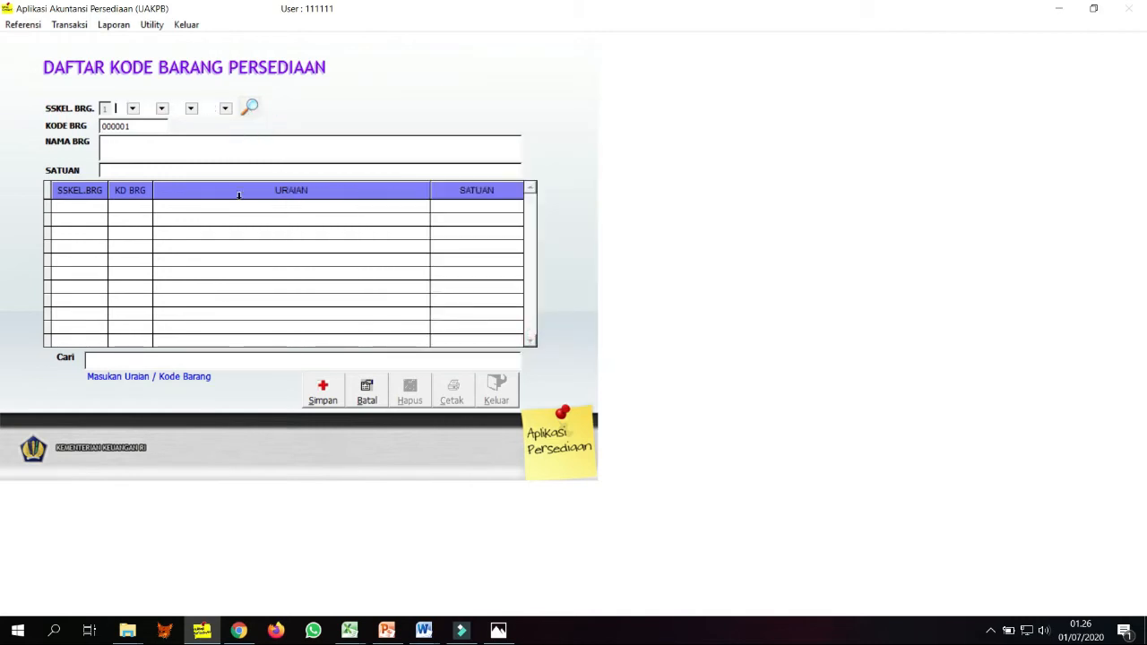
Step: Set the SSKEL. BRG. code to 01 Barang Pakai Habis, 03 Alat/Bahan untuk Kegiatan Kantor, 01 Alat Tulis Kantor, 001 Alat Tulis
{"action": "left_click", "coordinate": [132, 109]}
{"action": "left_click", "coordinate": [135, 121]}
{"action": "left_click", "coordinate": [161, 109]}
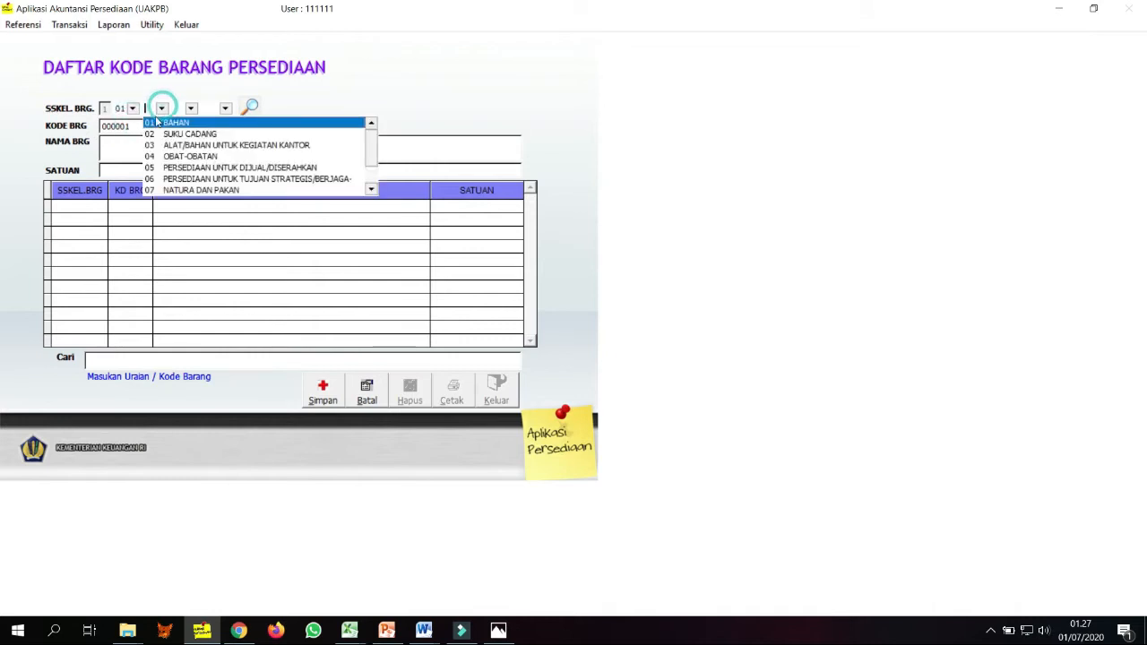
{"action": "left_click", "coordinate": [184, 145]}
{"action": "left_click", "coordinate": [191, 109]}
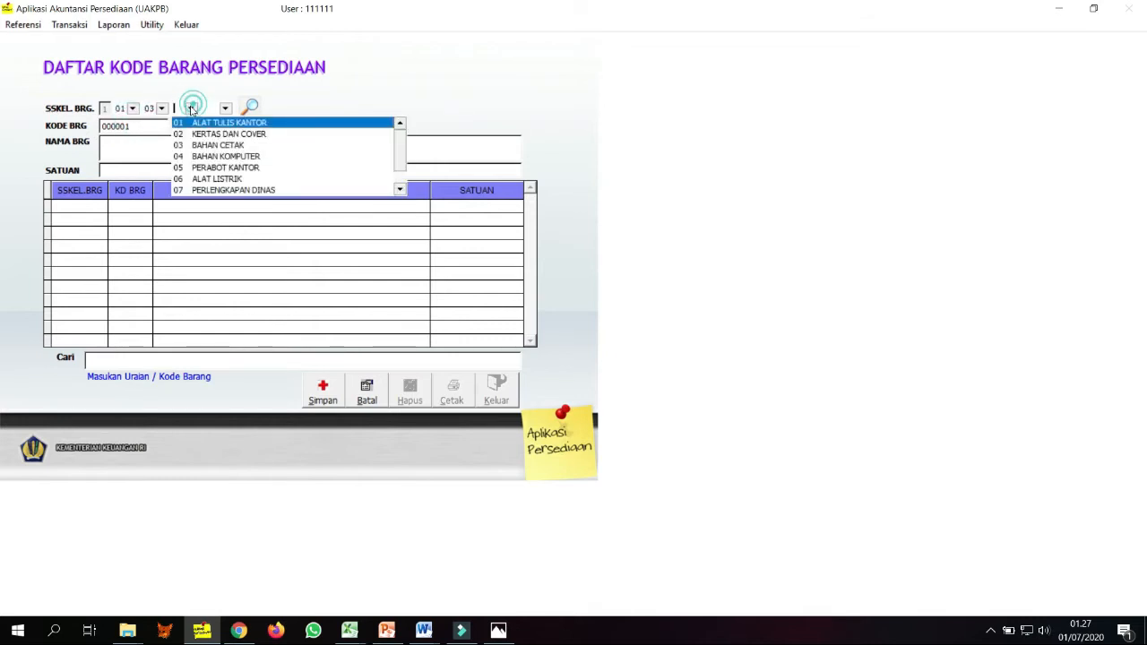
{"action": "left_click", "coordinate": [193, 123]}
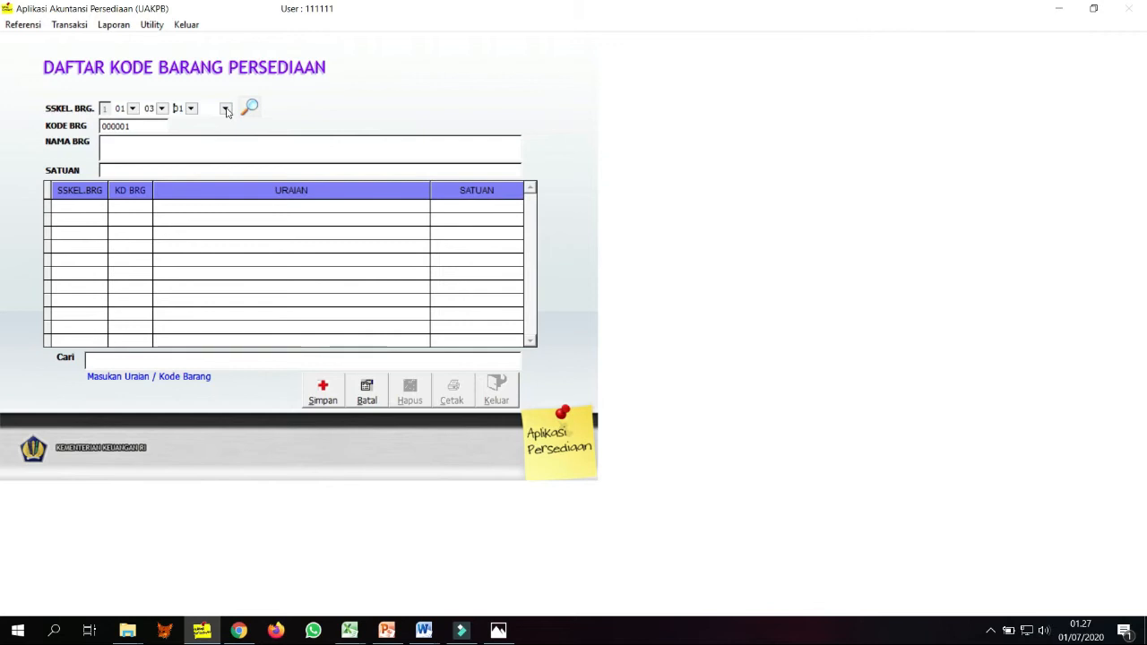
{"action": "left_click", "coordinate": [225, 108]}
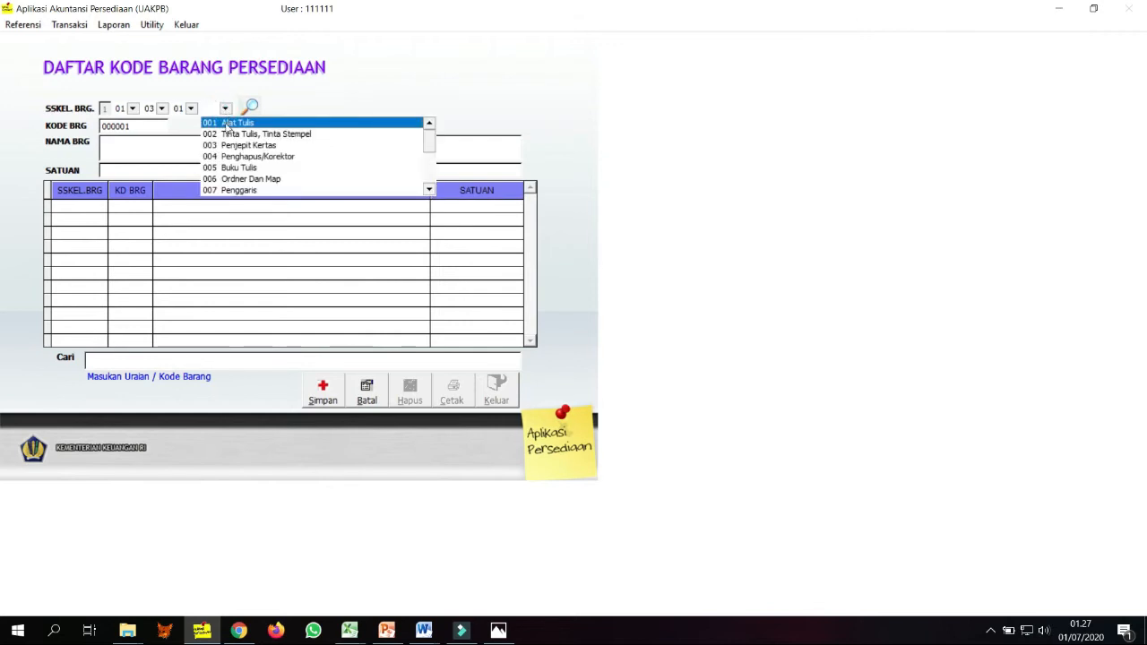
{"action": "left_click", "coordinate": [228, 122]}
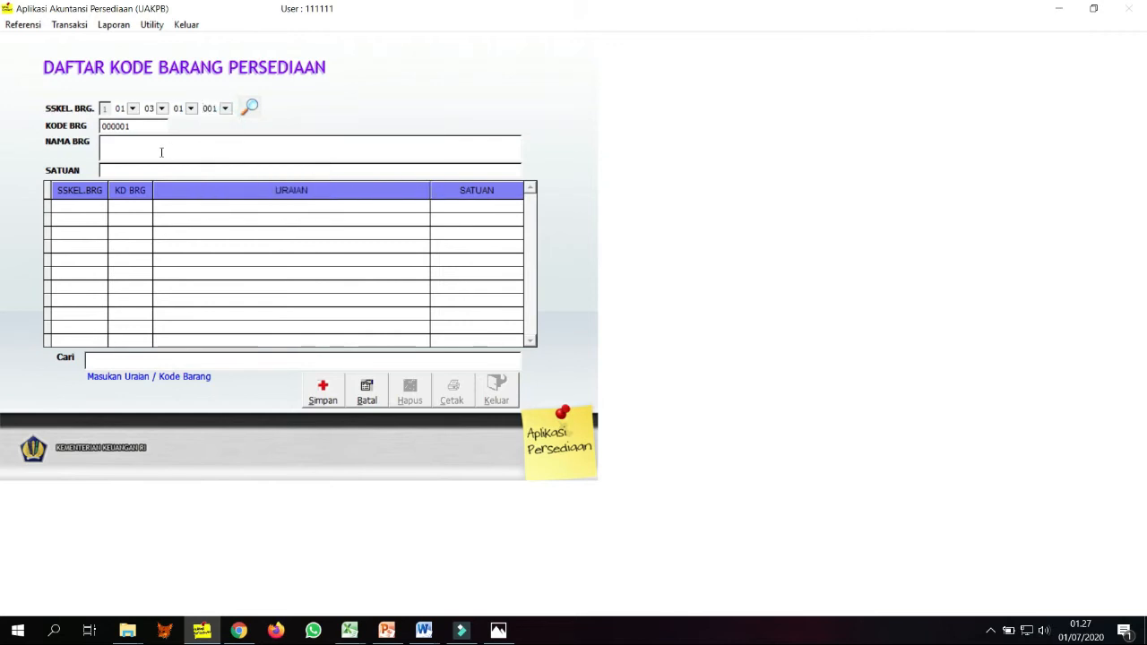
Step: Enter Pulpen as the item name and replace it with Pensil
{"action": "left_click", "coordinate": [108, 149]}
{"action": "type", "text": "Pup"}
{"action": "type", "text": "lpen"}
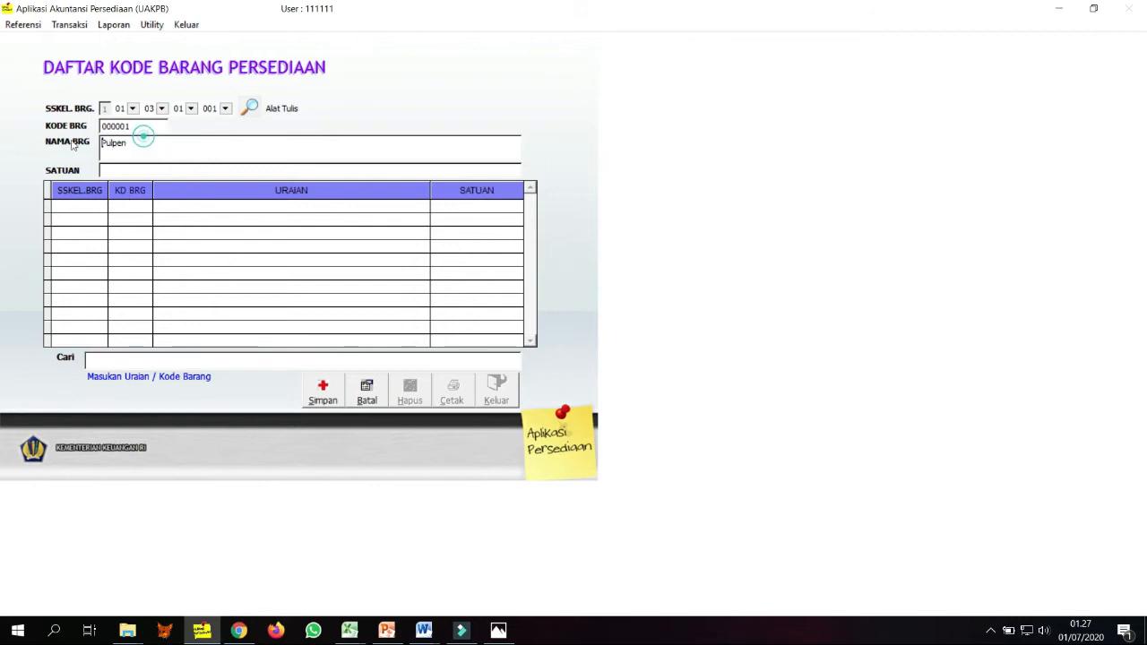
{"action": "left_click_drag", "start_coordinate": [158, 142], "coordinate": [87, 119]}
{"action": "type", "text": "Pensil"}
Step: Set the Pensil item's unit to Box and save the record
{"action": "left_click", "coordinate": [131, 170]}
{"action": "type", "text": "BUah"}
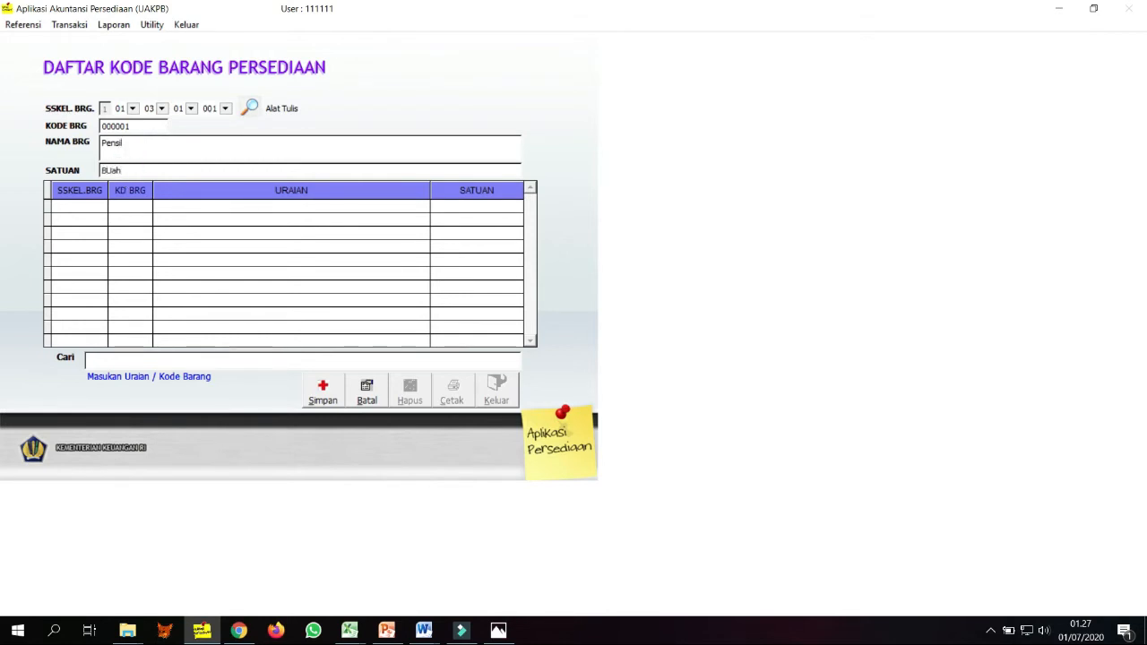
{"action": "type", "text": "D"}
{"action": "key", "text": "BackSpace"}
{"action": "left_click", "coordinate": [318, 400]}
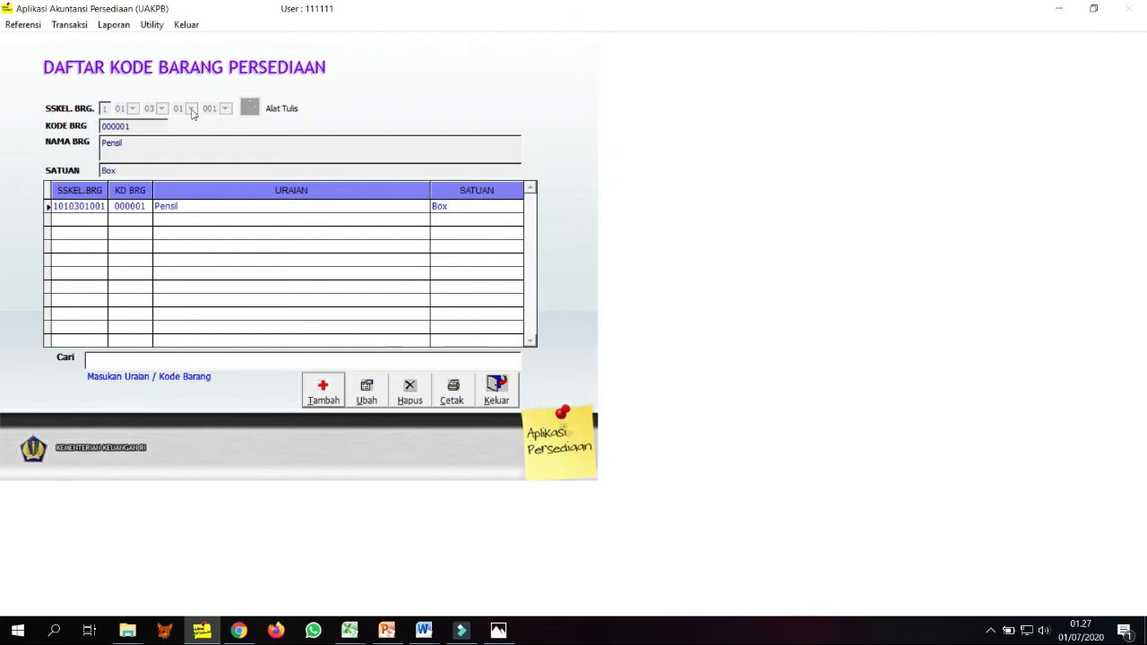
Step: Start a new item record classified under 01 Barang Pakai Habis and 03 Alat/Bahan untuk Kegiatan Kantor
{"action": "left_click", "coordinate": [323, 391]}
{"action": "left_click", "coordinate": [133, 109]}
{"action": "left_click", "coordinate": [134, 120]}
{"action": "left_click", "coordinate": [133, 108]}
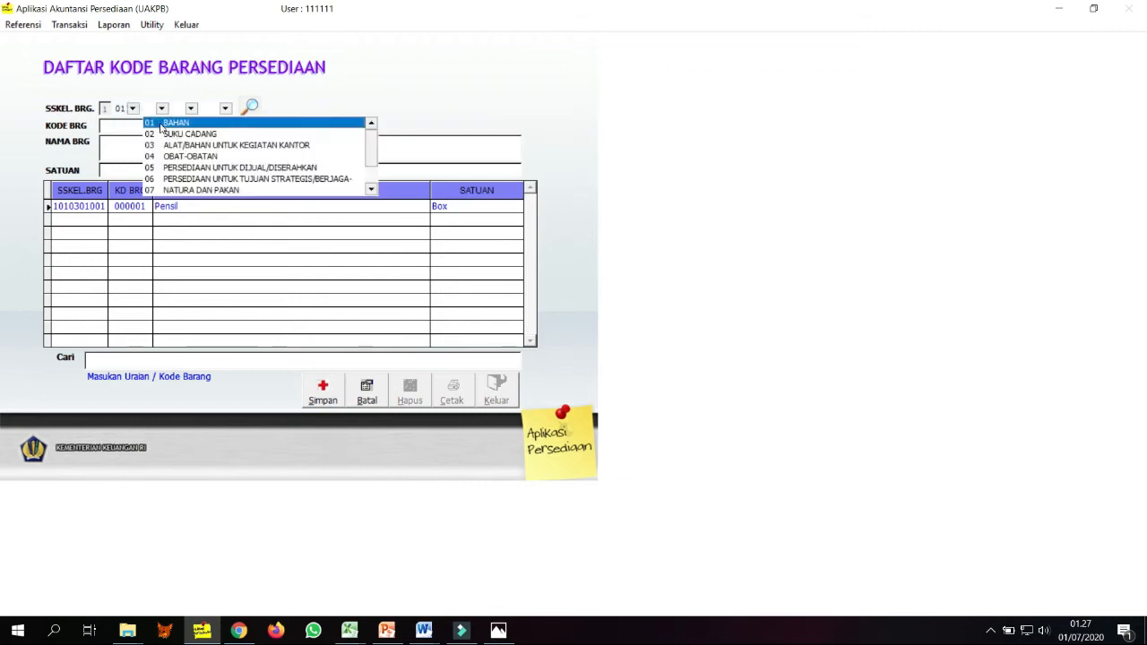
{"action": "left_click", "coordinate": [160, 145]}
Step: Complete the new record's classification with 02 Kertas dan Cover and 001 Kertas HVS, and generate its item code
{"action": "left_click", "coordinate": [190, 109]}
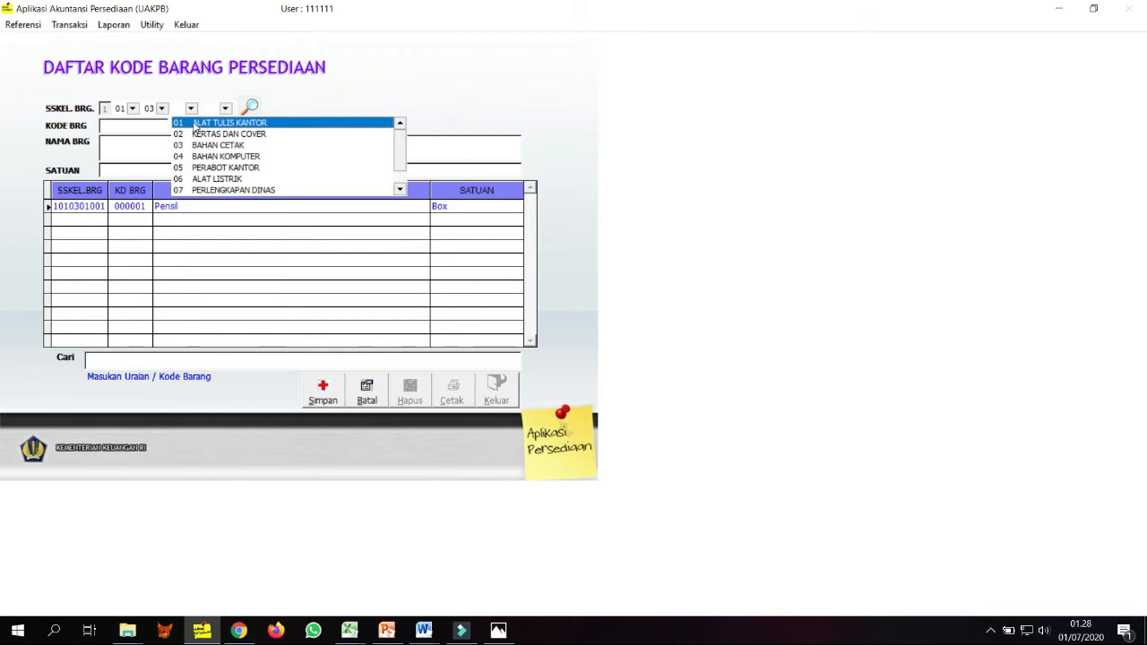
{"action": "left_click", "coordinate": [195, 123]}
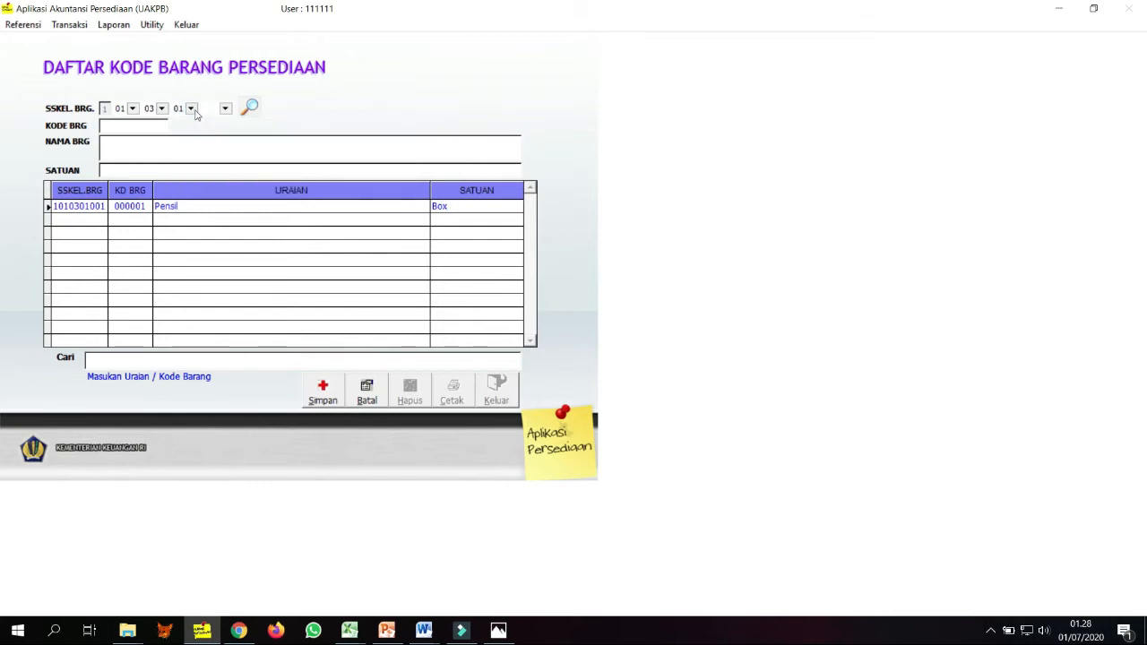
{"action": "left_click", "coordinate": [193, 110]}
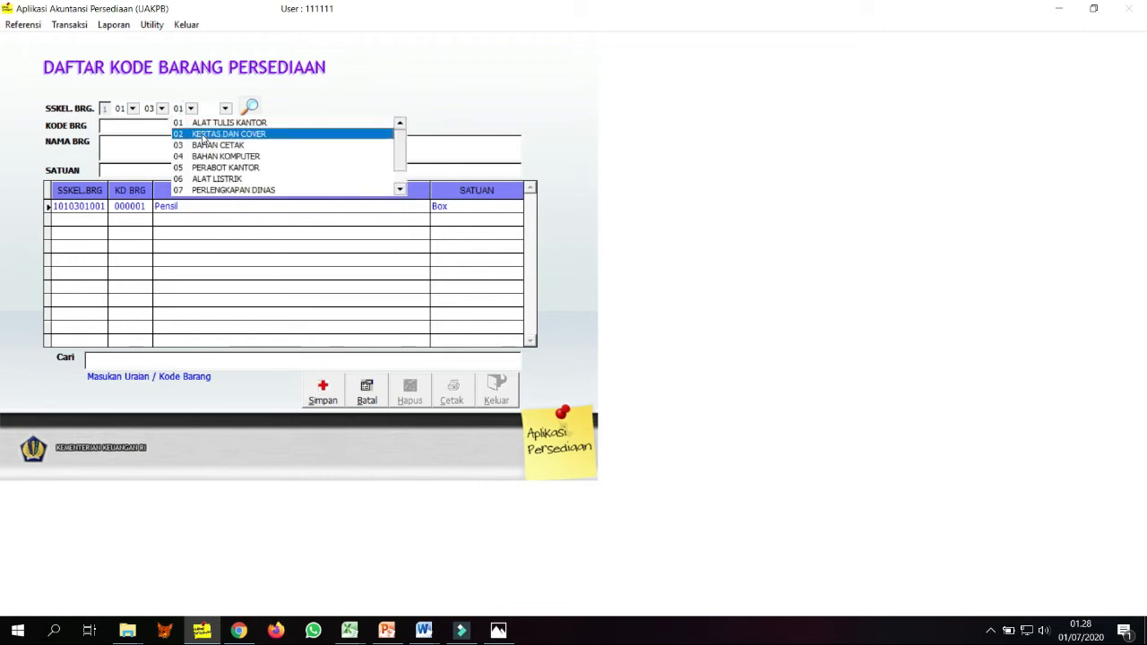
{"action": "left_click", "coordinate": [203, 136]}
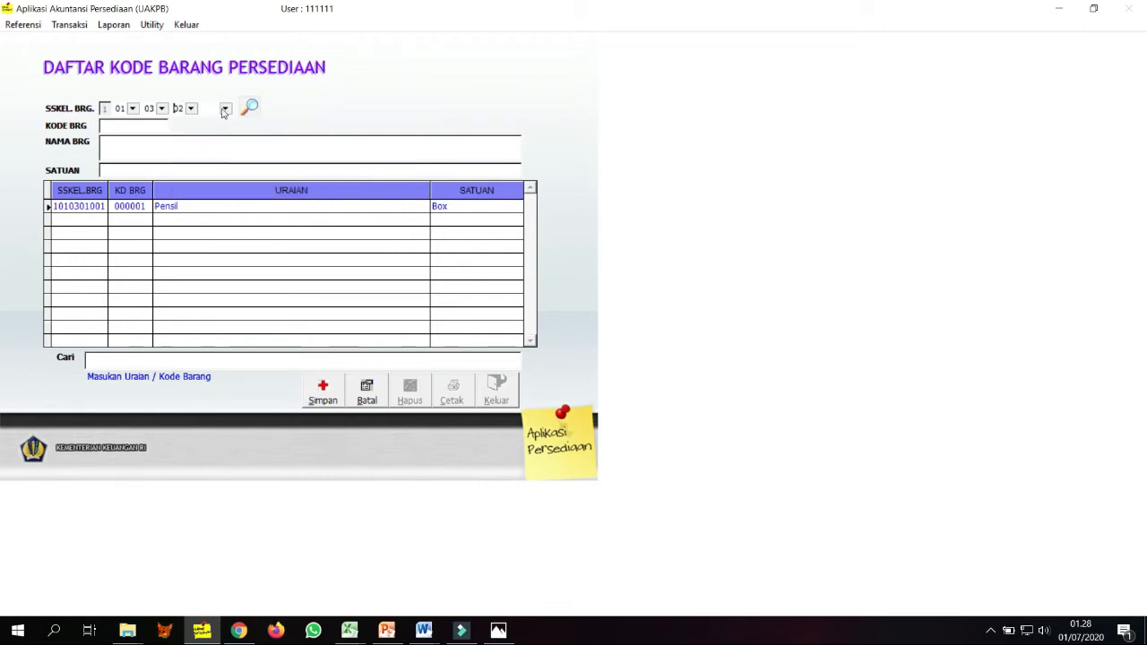
{"action": "left_click", "coordinate": [225, 108]}
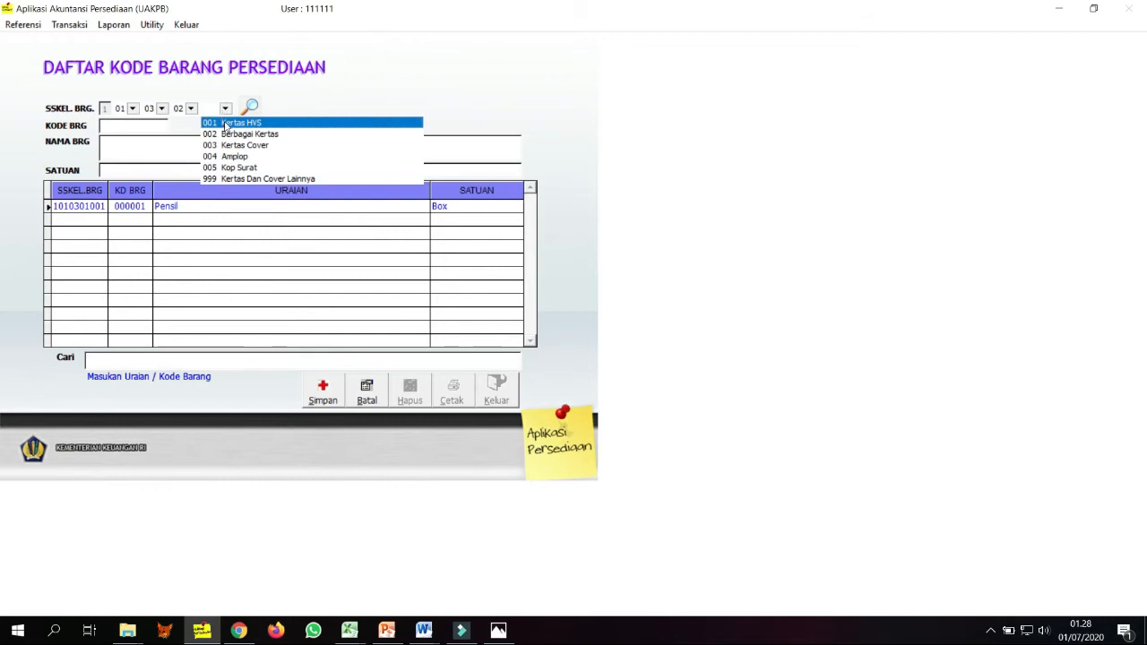
{"action": "left_click", "coordinate": [229, 126]}
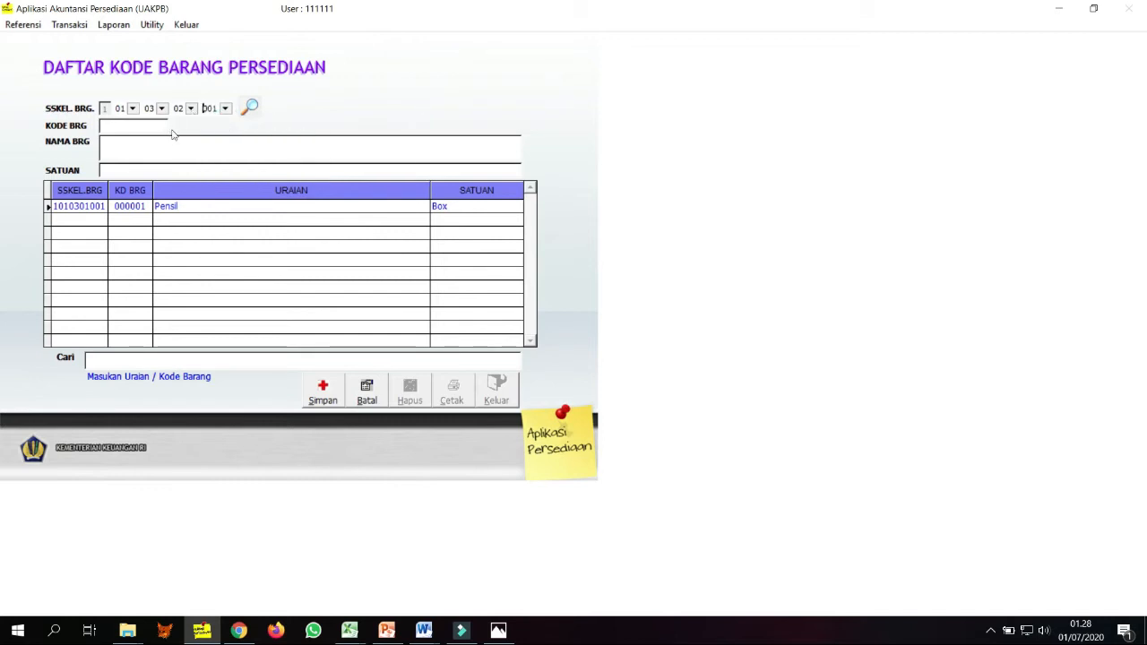
{"action": "left_click", "coordinate": [144, 125]}
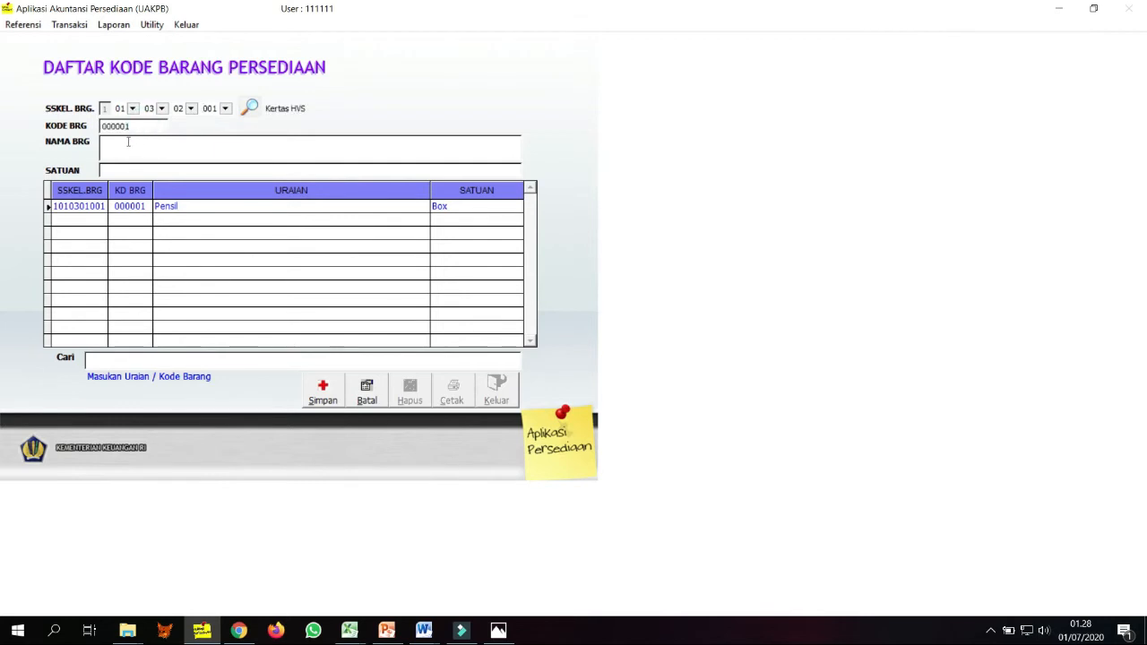
Step: Enter Kertas Polio as the item name and save the record
{"action": "left_click", "coordinate": [106, 142]}
{"action": "type", "text": "Kertas Polio"}
{"action": "left_click", "coordinate": [323, 388]}
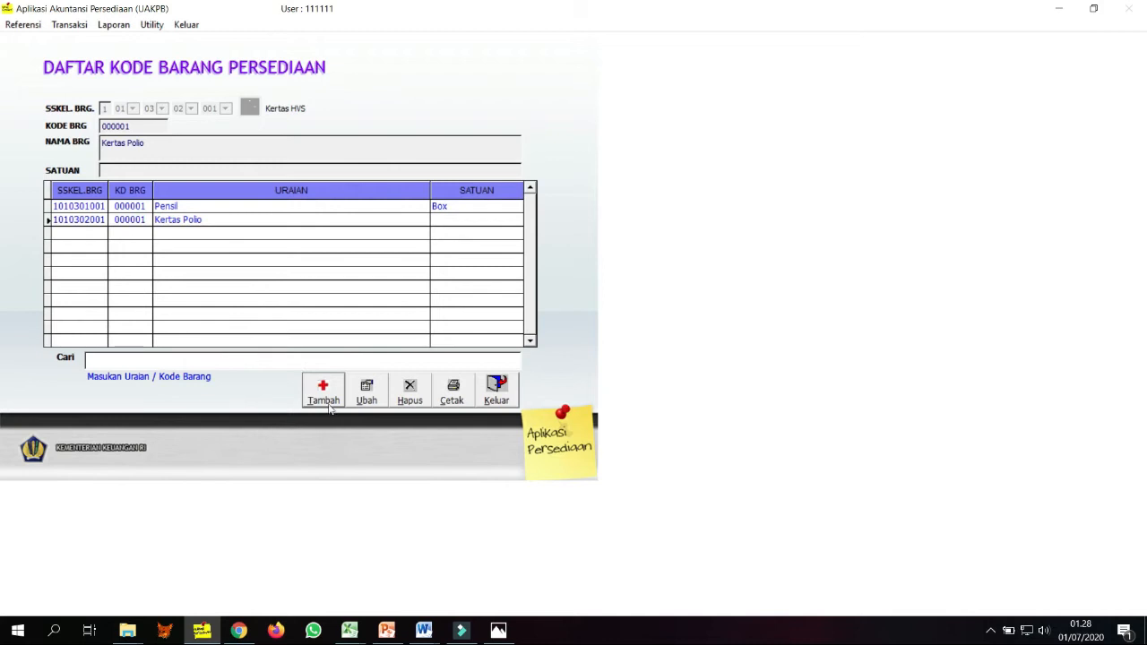
Step: Start a new item record classified under 01 Barang Pakai Habis and 03 Alat/Bahan untuk Kegiatan Kantor
{"action": "left_click", "coordinate": [323, 395]}
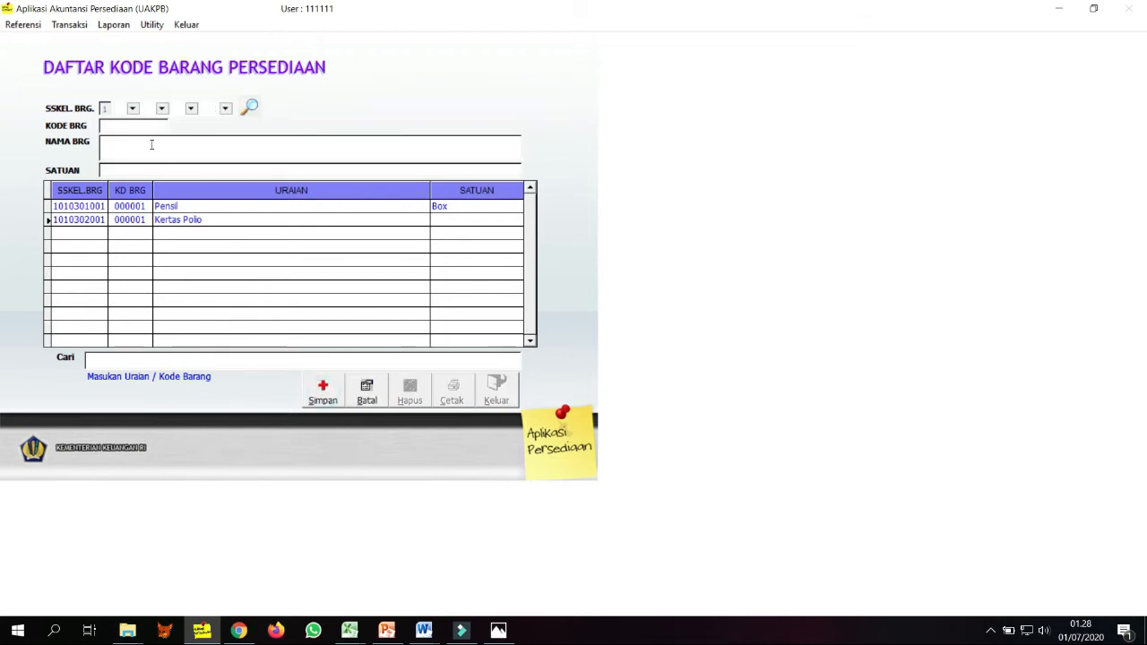
{"action": "left_click", "coordinate": [133, 109]}
{"action": "left_click", "coordinate": [148, 121]}
{"action": "left_click", "coordinate": [161, 109]}
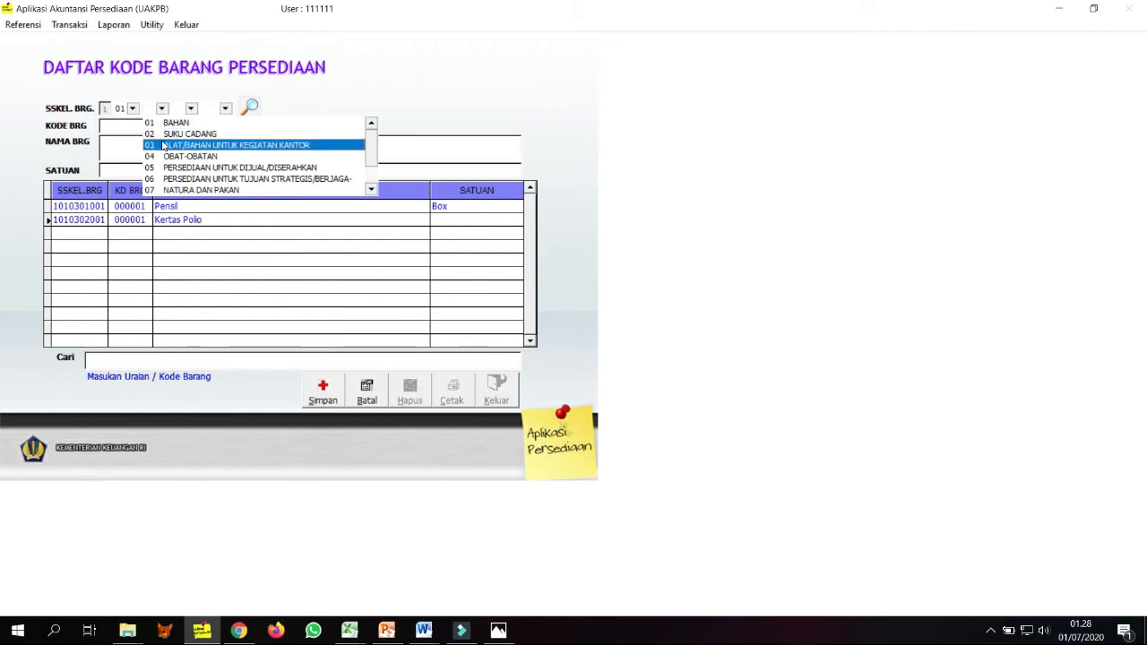
{"action": "left_click", "coordinate": [163, 146]}
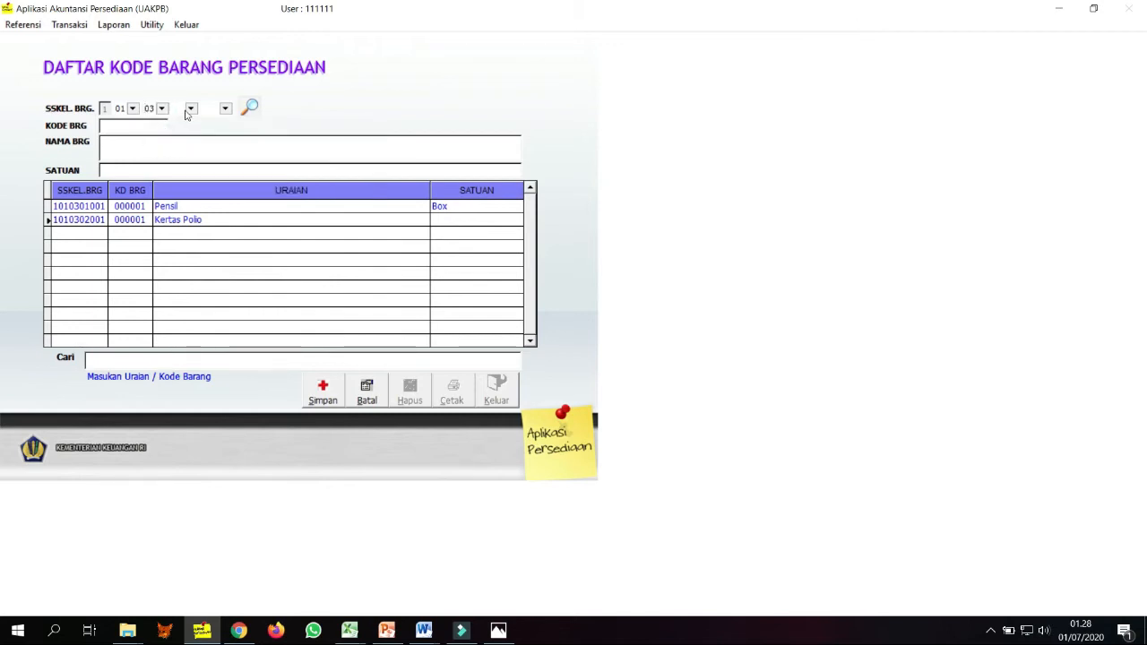
Step: Complete the classification with 03 Bahan Cetak and 002 Tinta Cetak, and save the item under the name Tinta Printer
{"action": "left_click", "coordinate": [190, 109]}
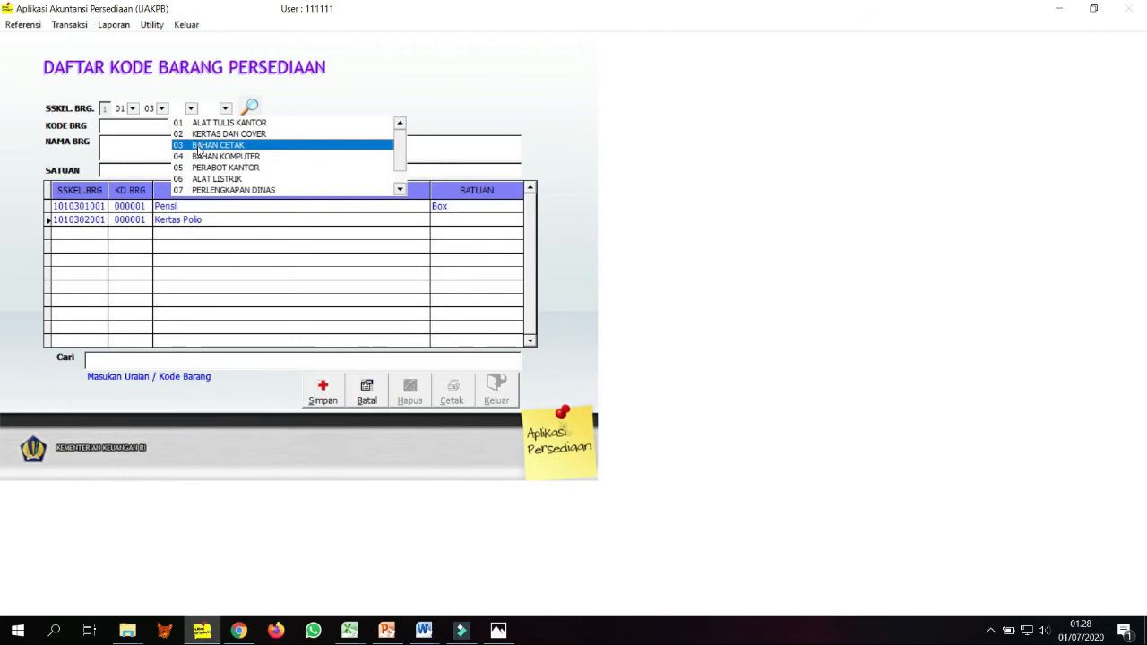
{"action": "left_click", "coordinate": [199, 146]}
{"action": "left_click", "coordinate": [224, 110]}
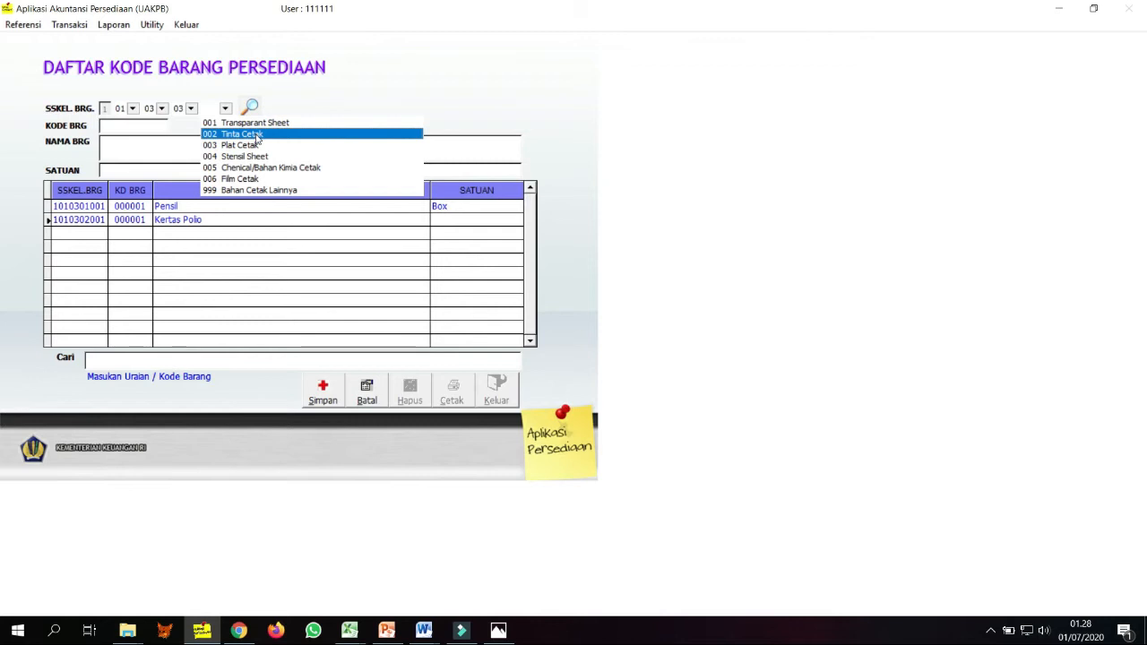
{"action": "left_click", "coordinate": [257, 134]}
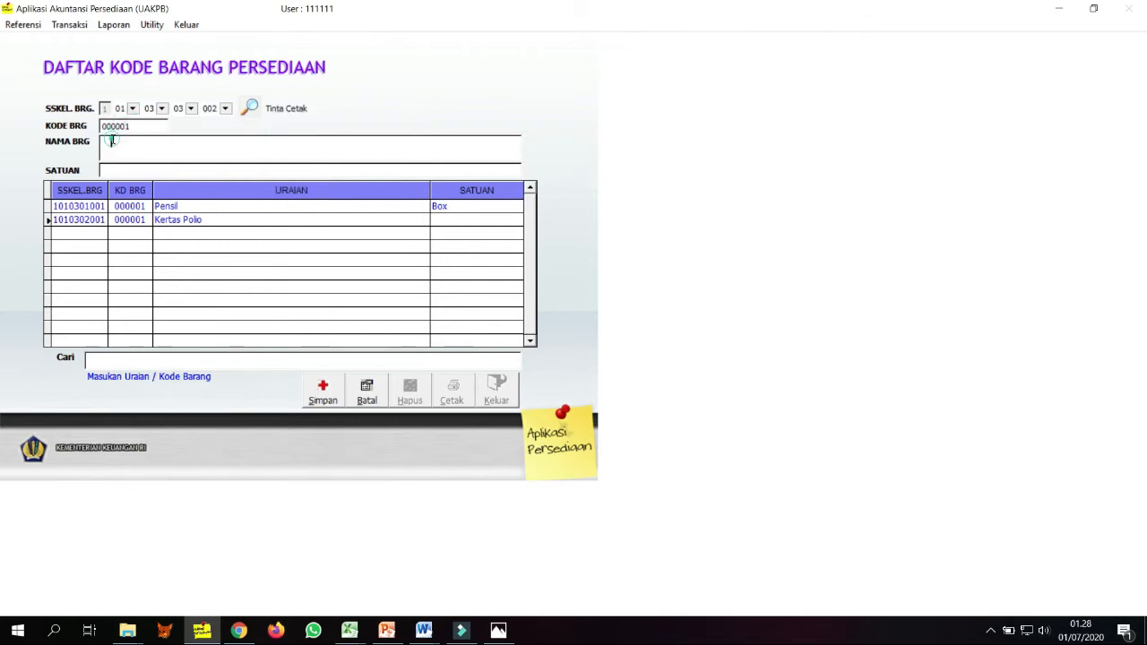
{"action": "type", "text": "Tinta Printer"}
{"action": "left_click", "coordinate": [321, 394]}
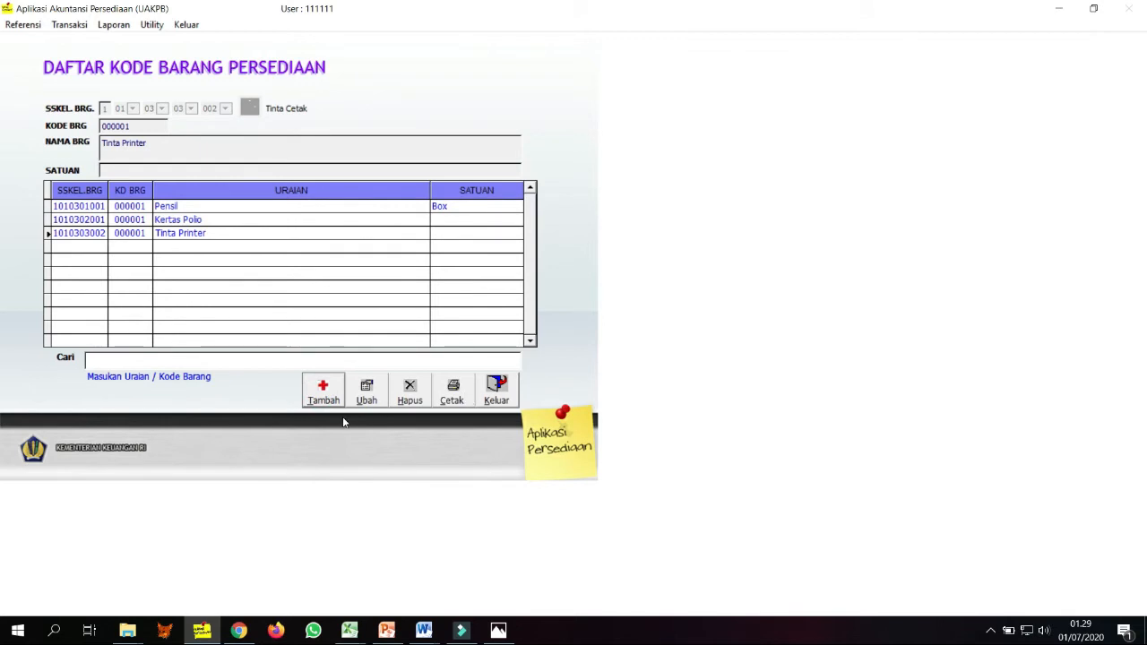
Step: Start another item record classified under 01 Barang Pakai Habis and 03 Alat/Bahan untuk Kegiatan Kantor
{"action": "left_click", "coordinate": [324, 395]}
{"action": "left_click", "coordinate": [133, 108]}
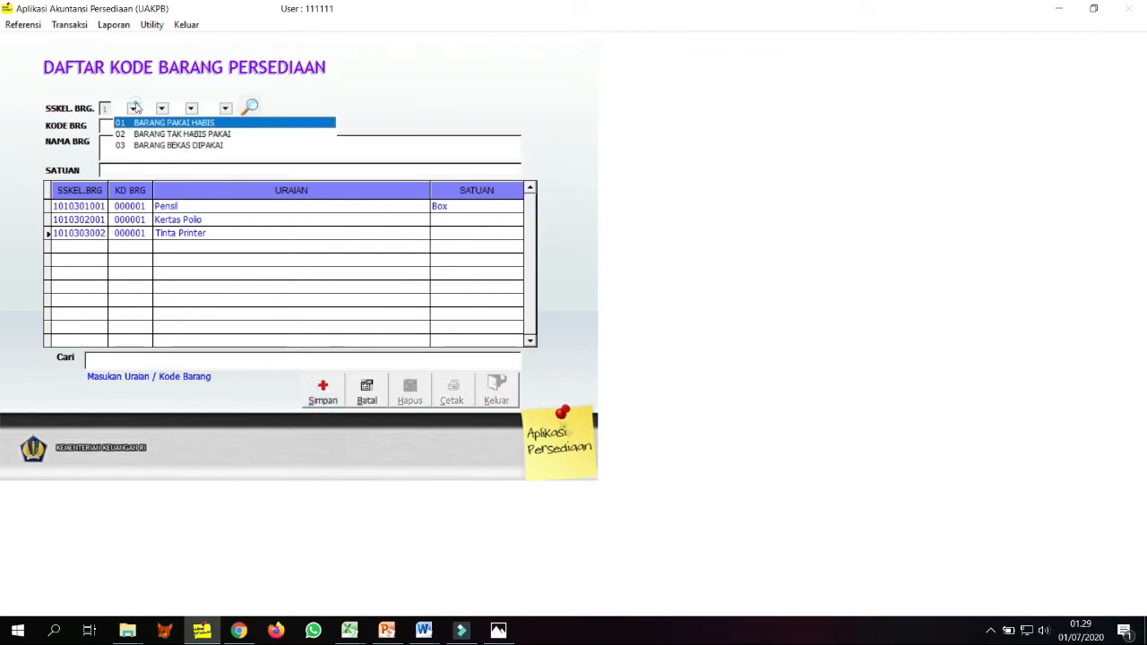
{"action": "left_click", "coordinate": [142, 117]}
{"action": "left_click", "coordinate": [162, 110]}
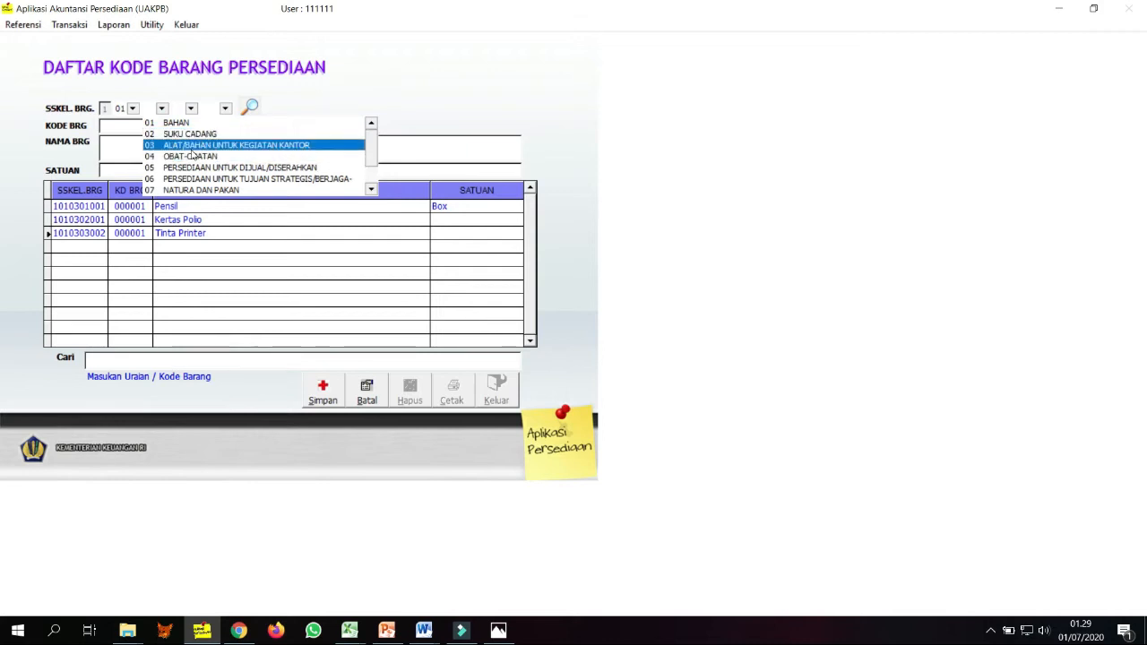
{"action": "left_click", "coordinate": [191, 145]}
Step: Complete the SSKEL. BRG. code with 04 Bahan Komputer and 006 USB/Flash Disk
{"action": "left_click", "coordinate": [191, 109]}
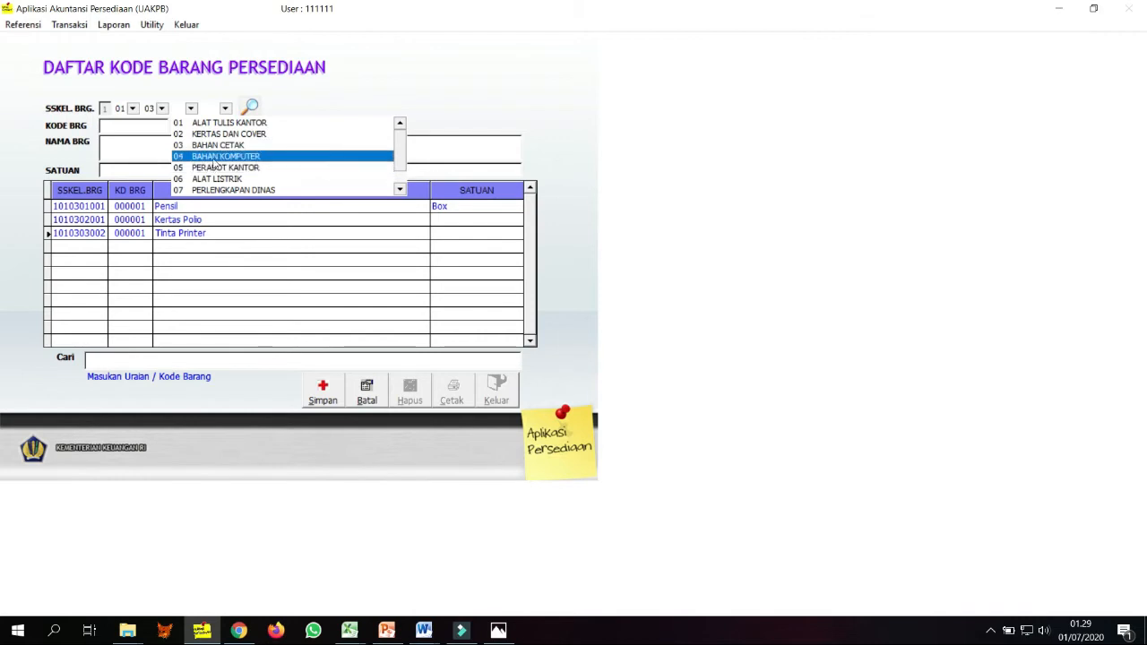
{"action": "left_click", "coordinate": [214, 158]}
{"action": "left_click", "coordinate": [225, 107]}
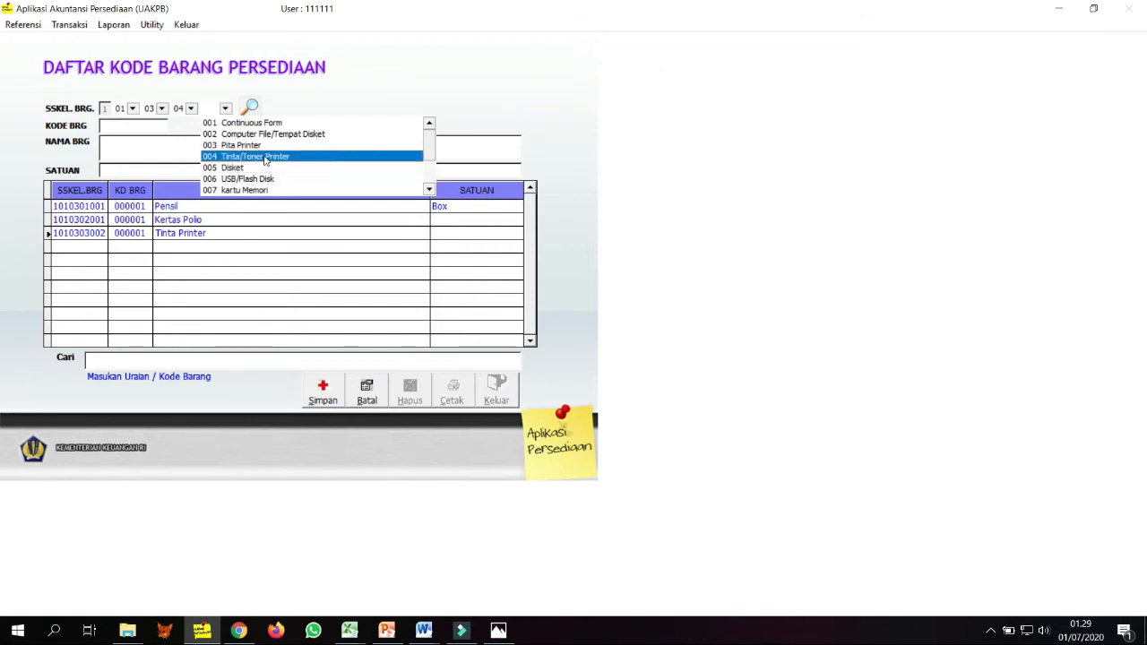
{"action": "left_click", "coordinate": [190, 109]}
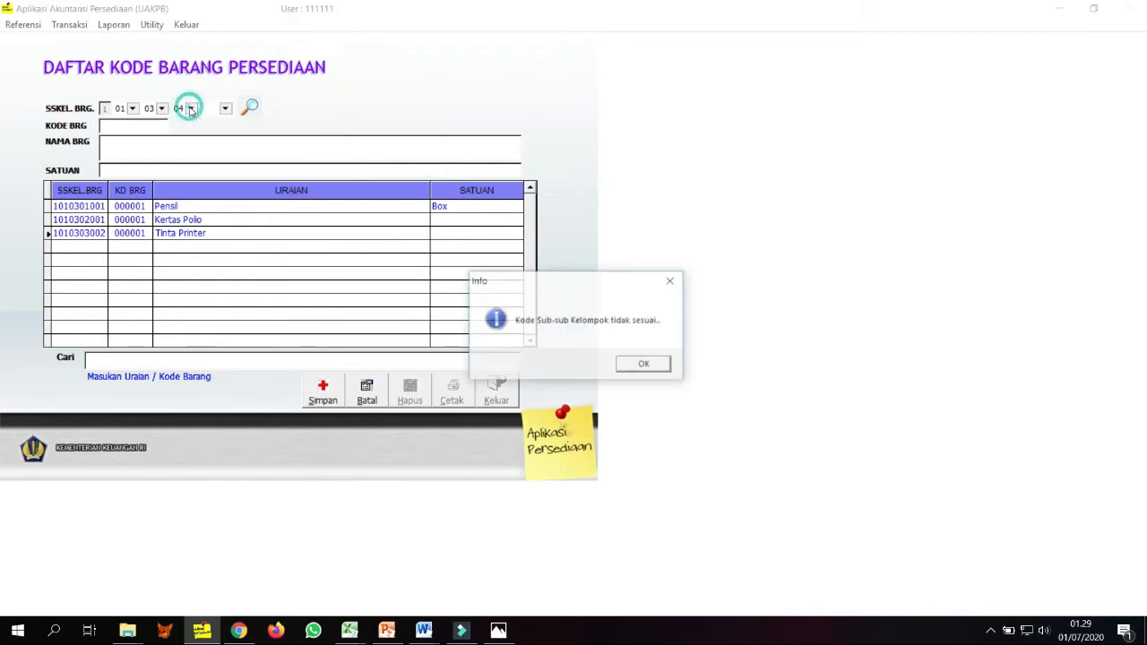
{"action": "left_click", "coordinate": [642, 363]}
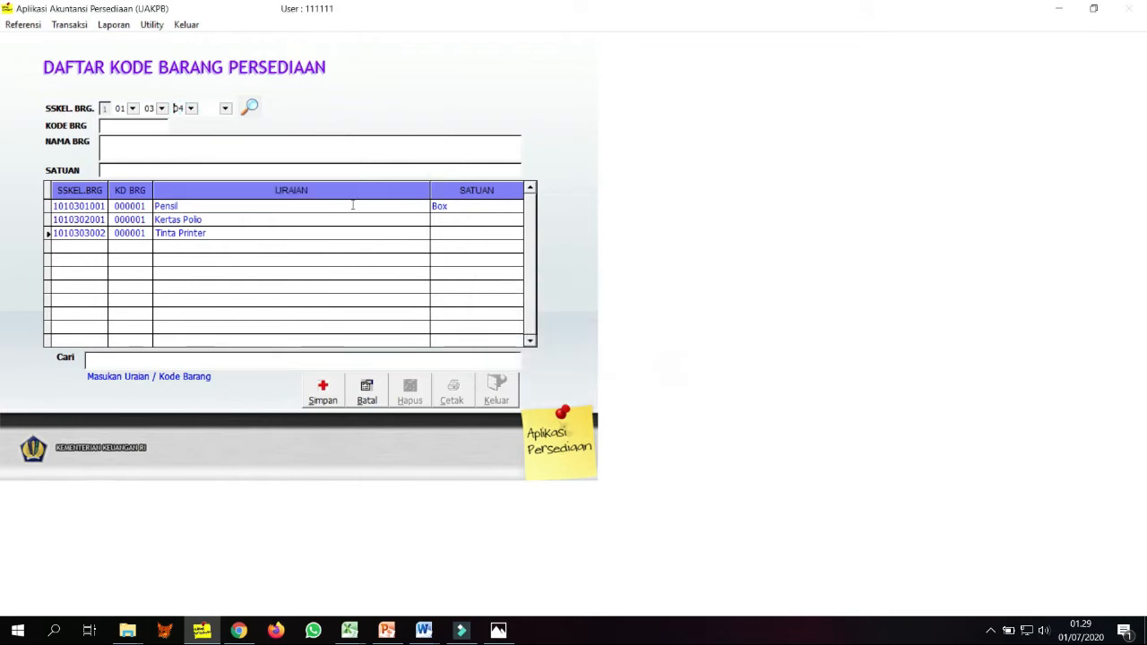
{"action": "left_click", "coordinate": [225, 108]}
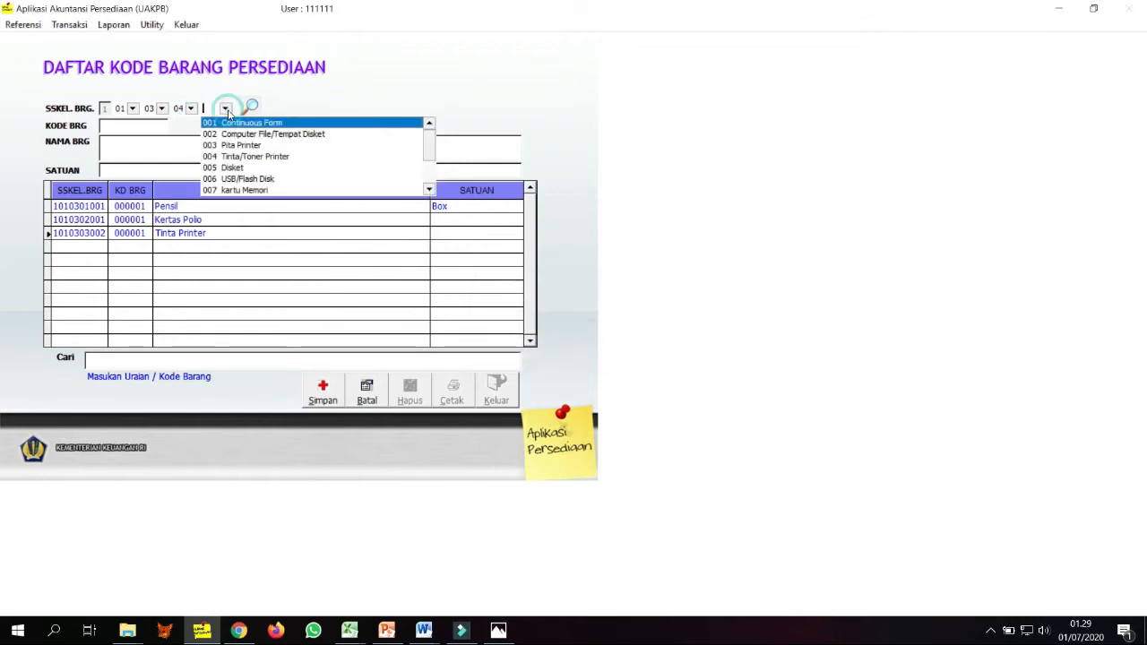
{"action": "left_click", "coordinate": [278, 182]}
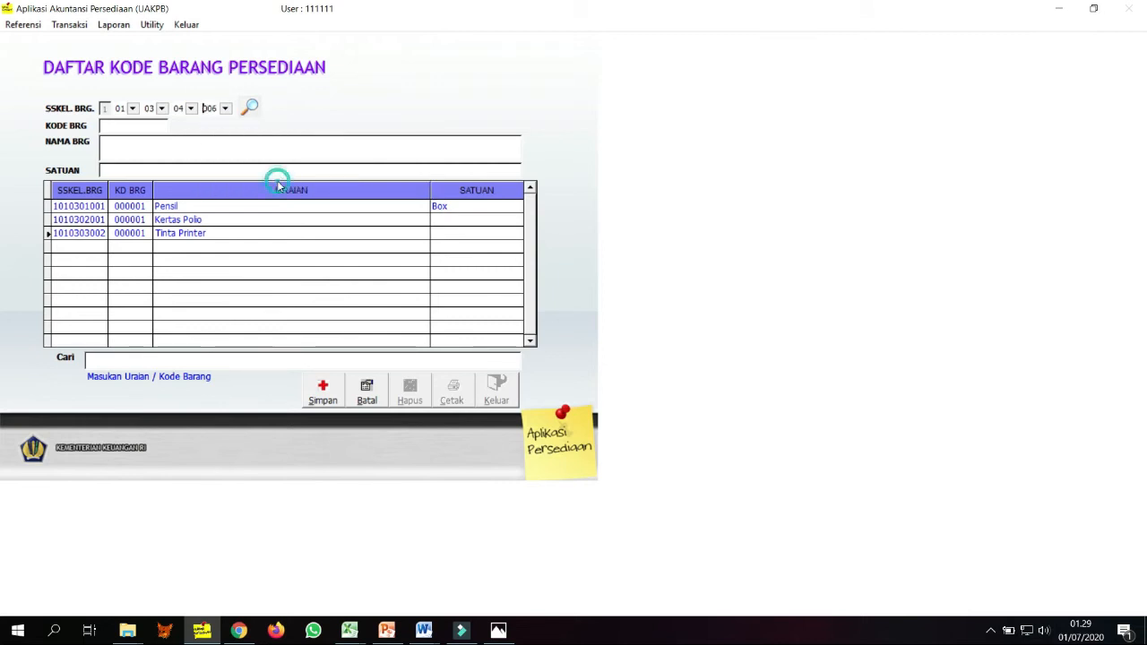
Step: Enter Plasdisk 2 Gb as the item name and save the record
{"action": "left_click", "coordinate": [185, 145]}
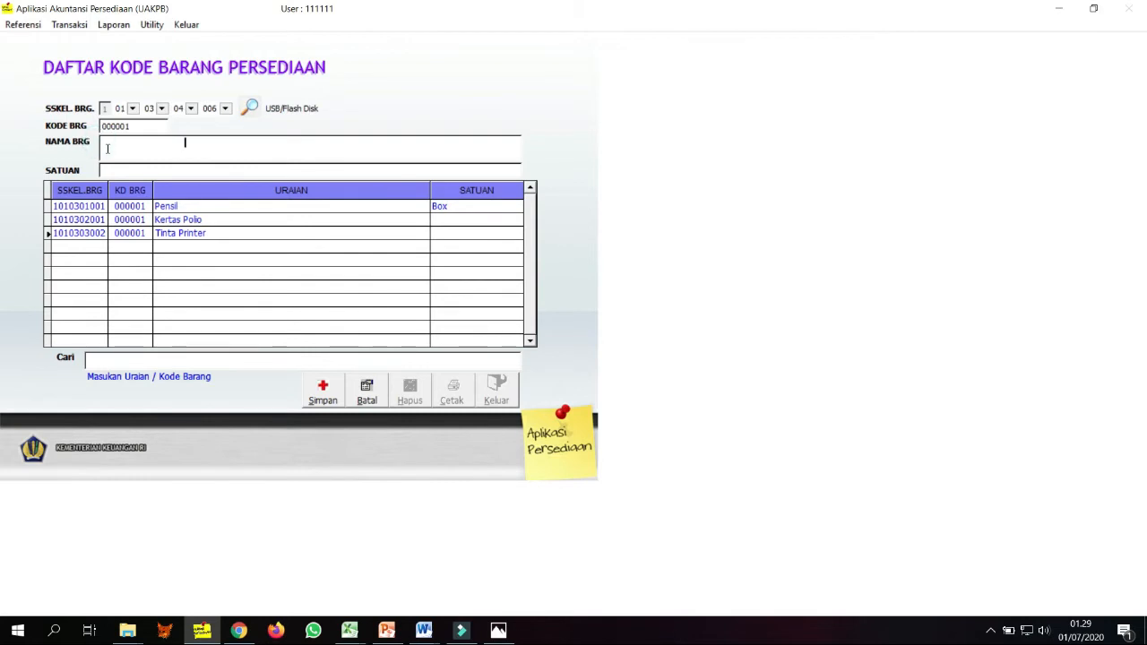
{"action": "left_click", "coordinate": [108, 148]}
{"action": "type", "text": "Plasdisk"}
{"action": "type", "text": "2 Gb"}
{"action": "left_click", "coordinate": [320, 394]}
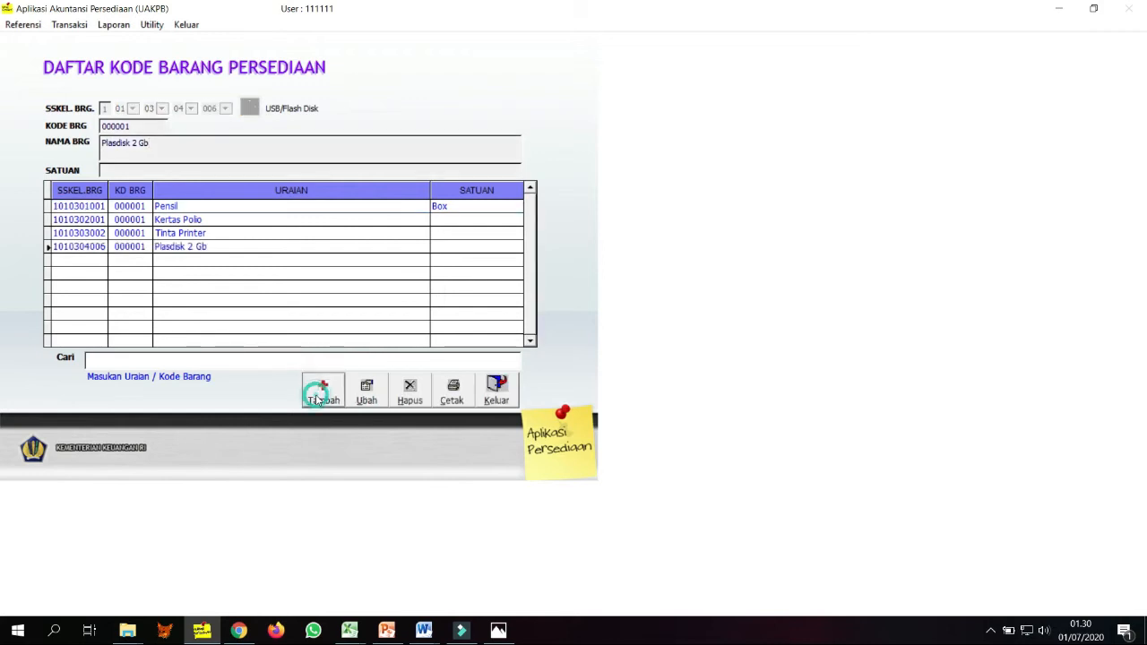
Step: Start a new item record with 01 Barang Pakai Habis and 03 Alat/Bahan untuk Kegiatan Kantor as its first two classification levels
{"action": "left_click", "coordinate": [329, 408]}
{"action": "left_click", "coordinate": [133, 108]}
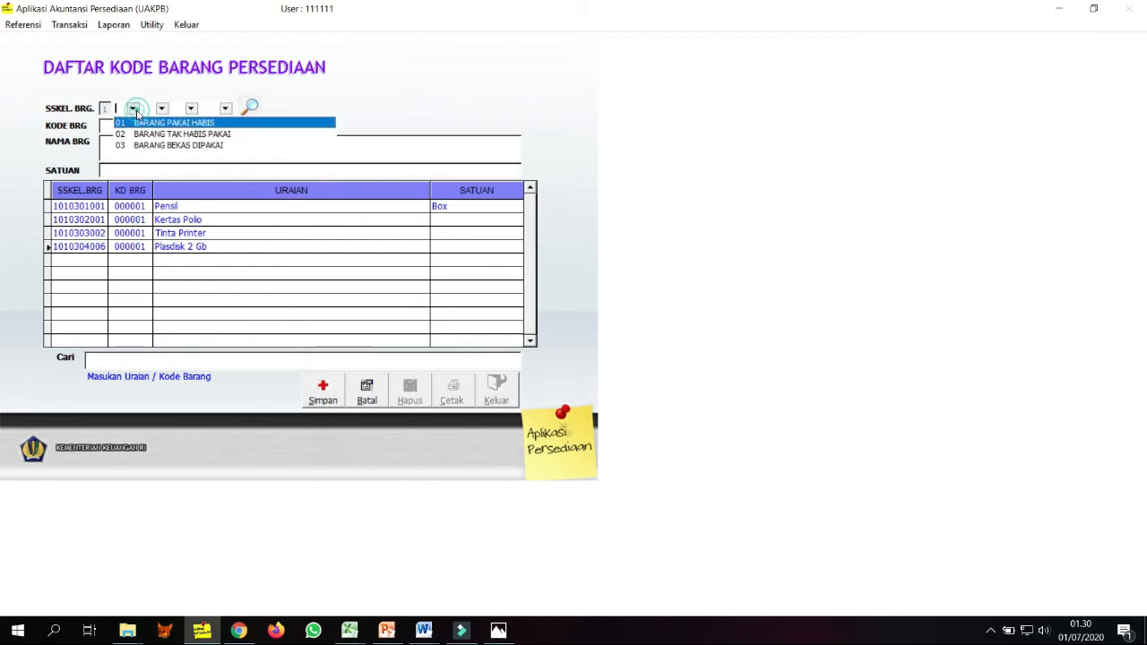
{"action": "left_click", "coordinate": [143, 124]}
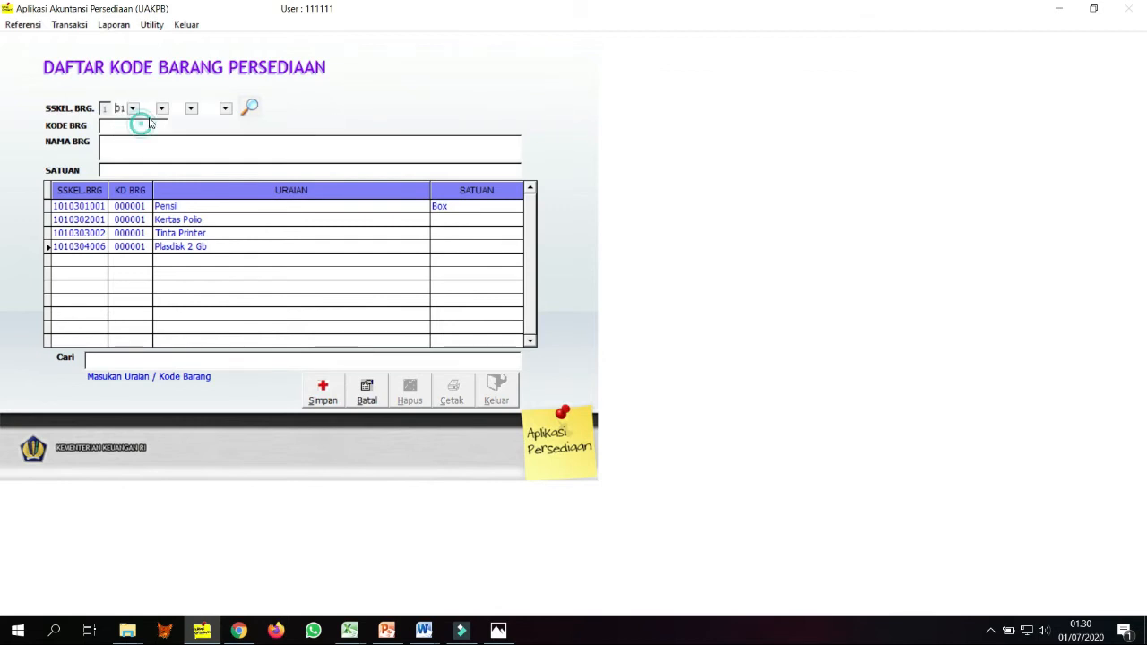
{"action": "left_click", "coordinate": [163, 109]}
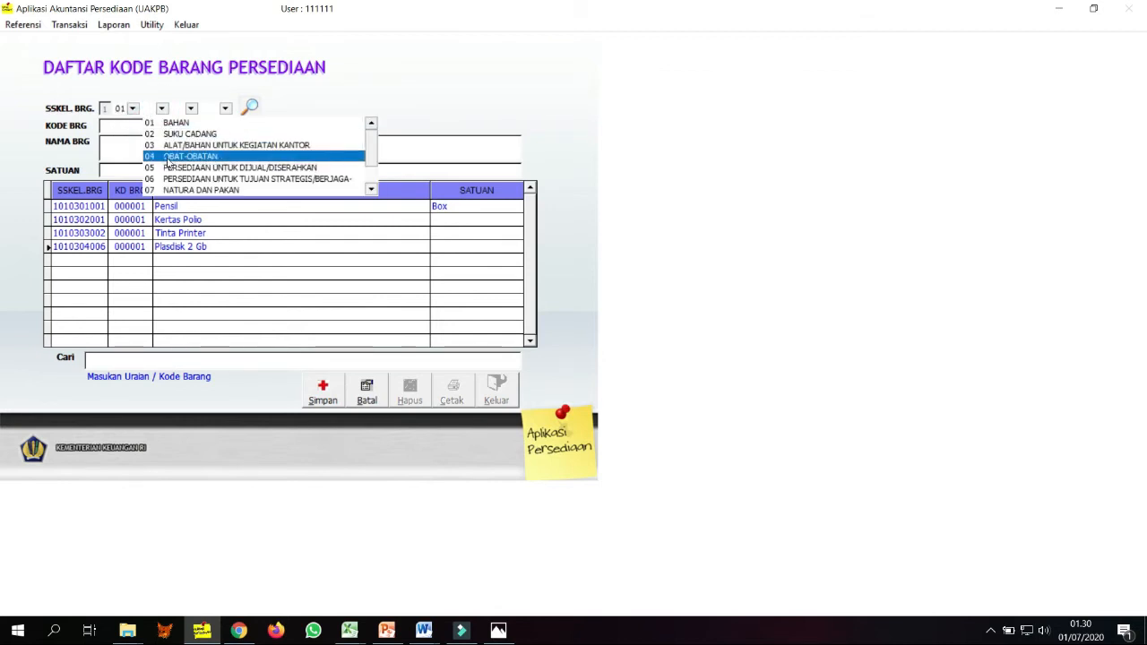
{"action": "left_click", "coordinate": [175, 146]}
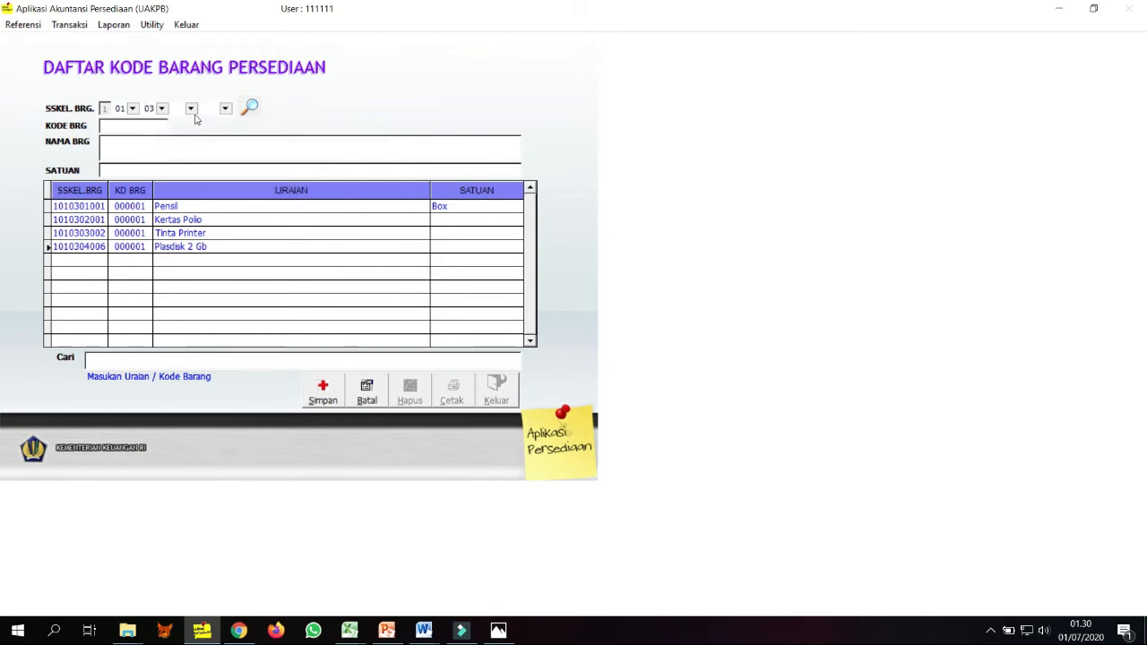
Step: Set the third SSKEL. BRG. level of the new record to 05 Perabot Kantor
{"action": "left_click", "coordinate": [190, 108]}
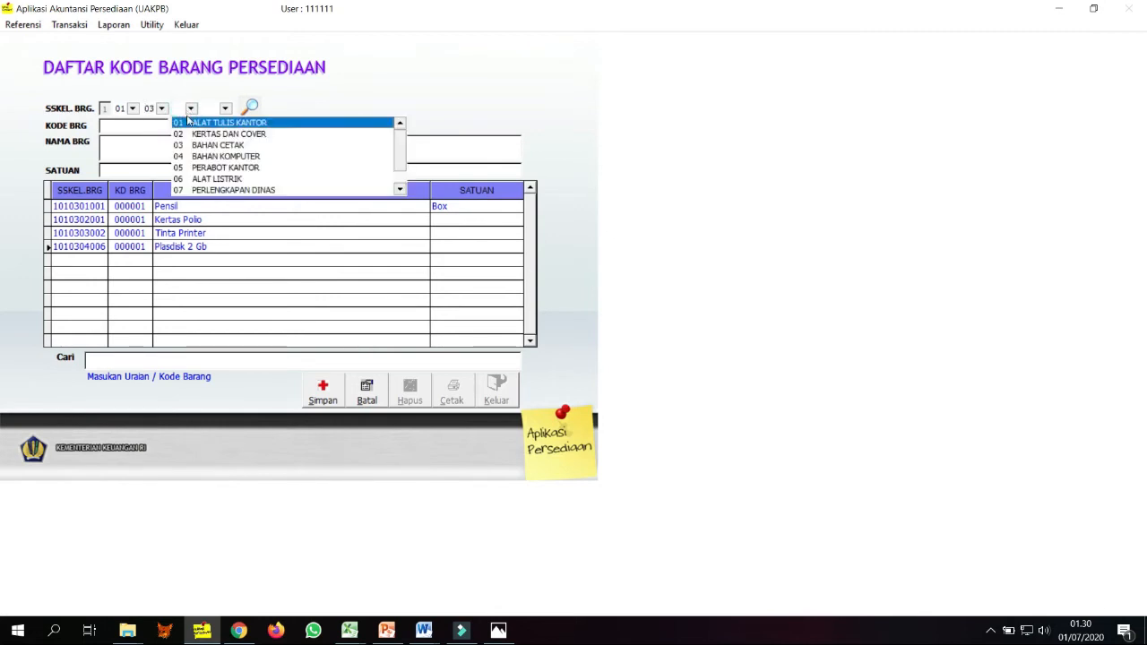
{"action": "left_click", "coordinate": [195, 168]}
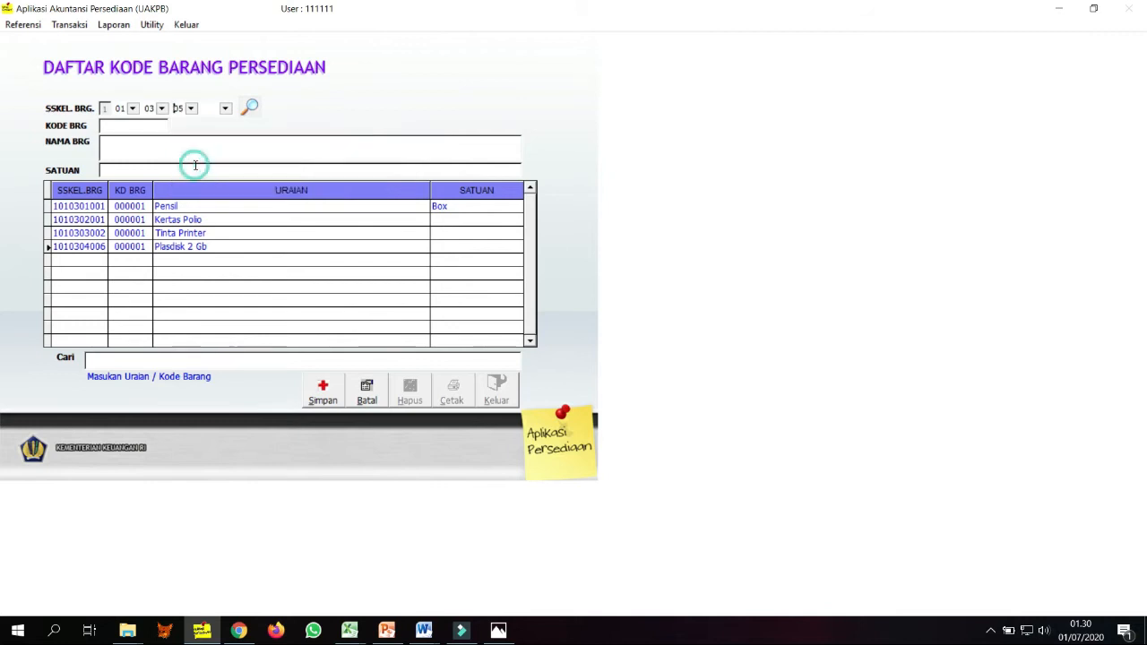
{"action": "left_click", "coordinate": [226, 108]}
{"action": "left_click", "coordinate": [226, 108]}
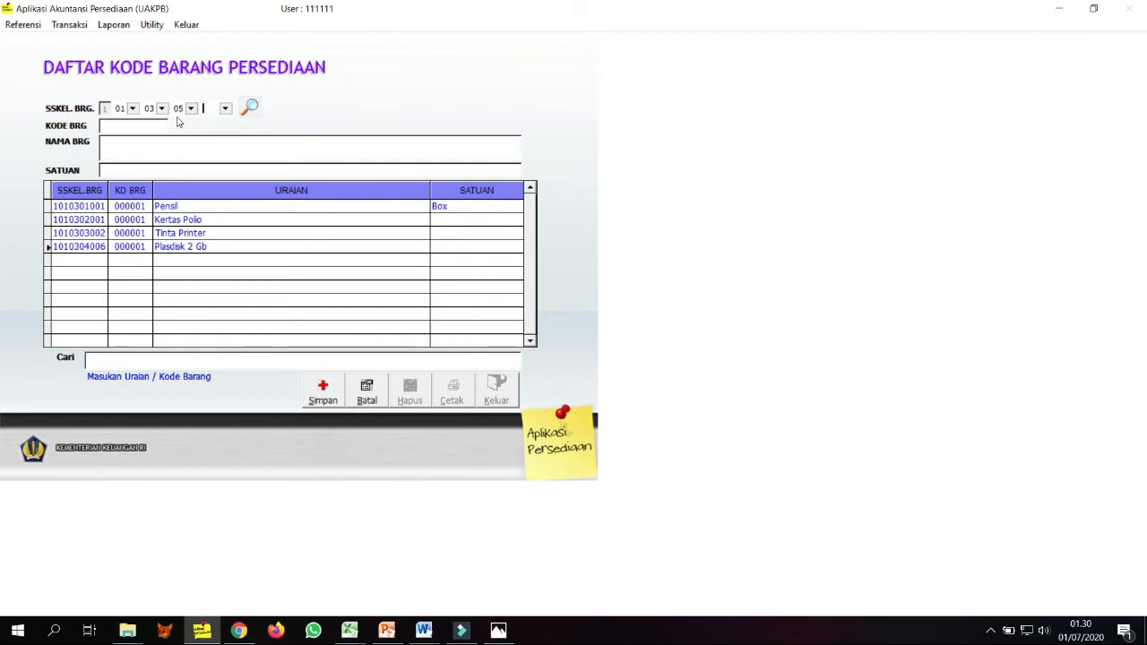
{"action": "left_click", "coordinate": [190, 108]}
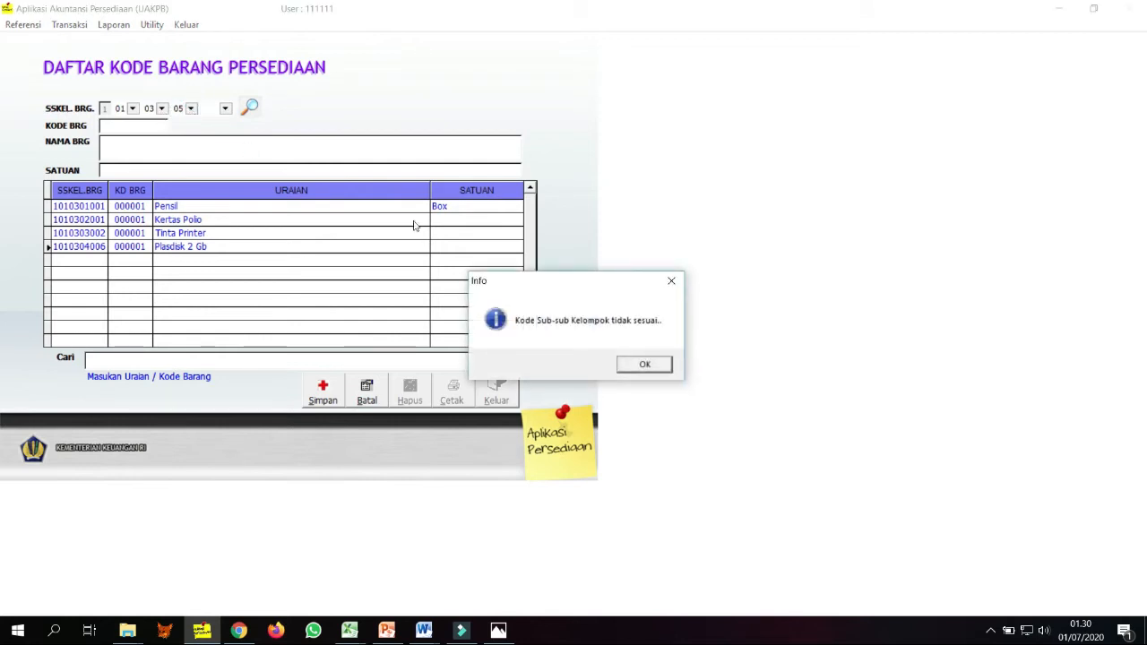
{"action": "left_click", "coordinate": [670, 365]}
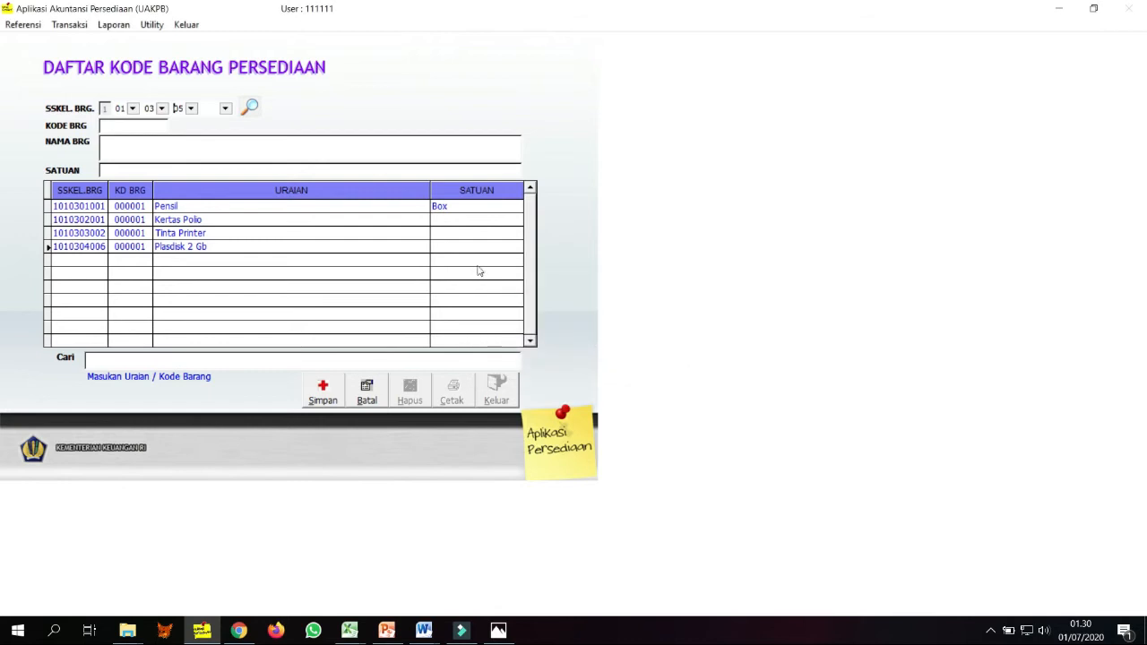
{"action": "left_click", "coordinate": [191, 109]}
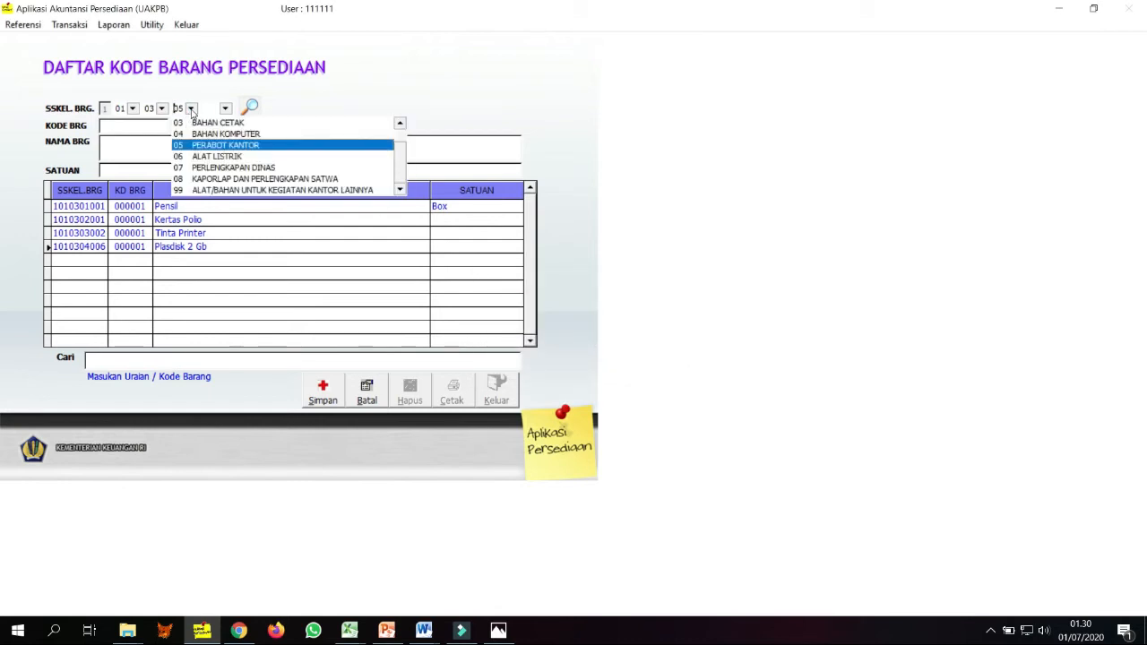
{"action": "left_click", "coordinate": [330, 100]}
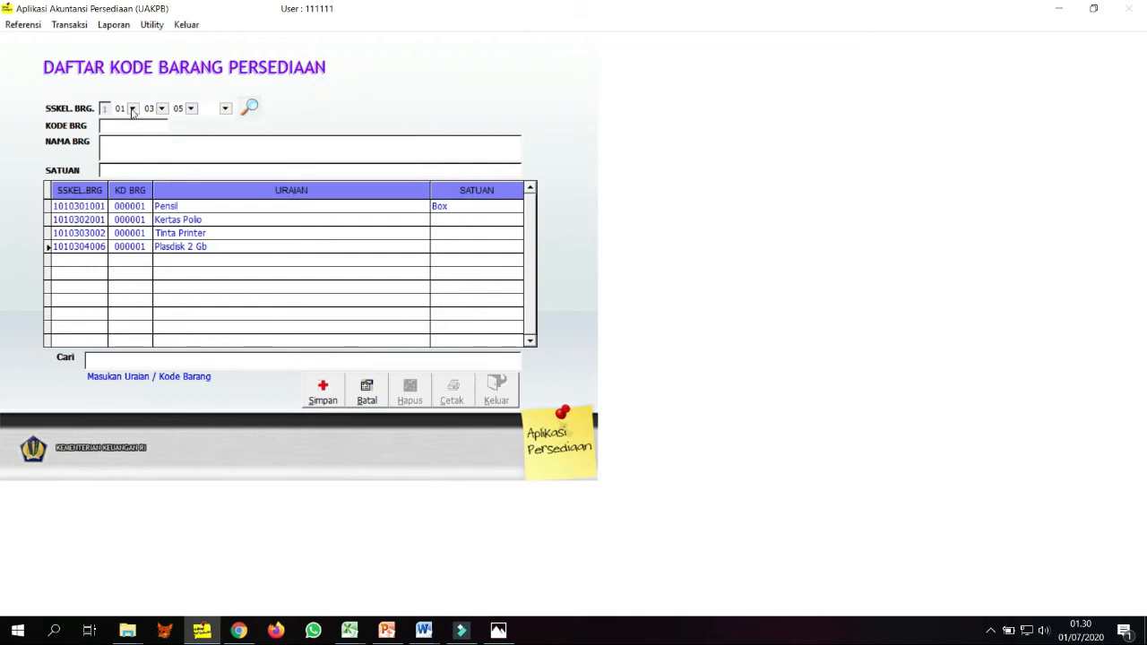
Step: Recheck the 01, 03 and 05 classification levels and set the fourth level to 001 Sapu Dan Sikat
{"action": "left_click", "coordinate": [131, 109]}
{"action": "left_click", "coordinate": [125, 124]}
{"action": "left_click", "coordinate": [162, 108]}
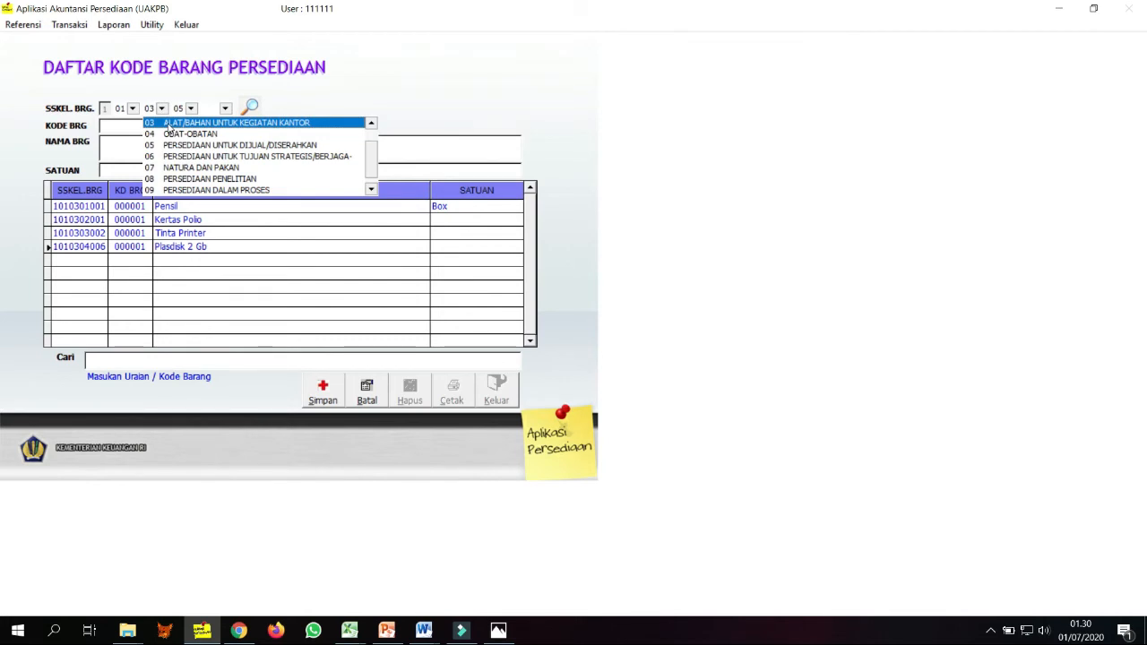
{"action": "left_click", "coordinate": [167, 125]}
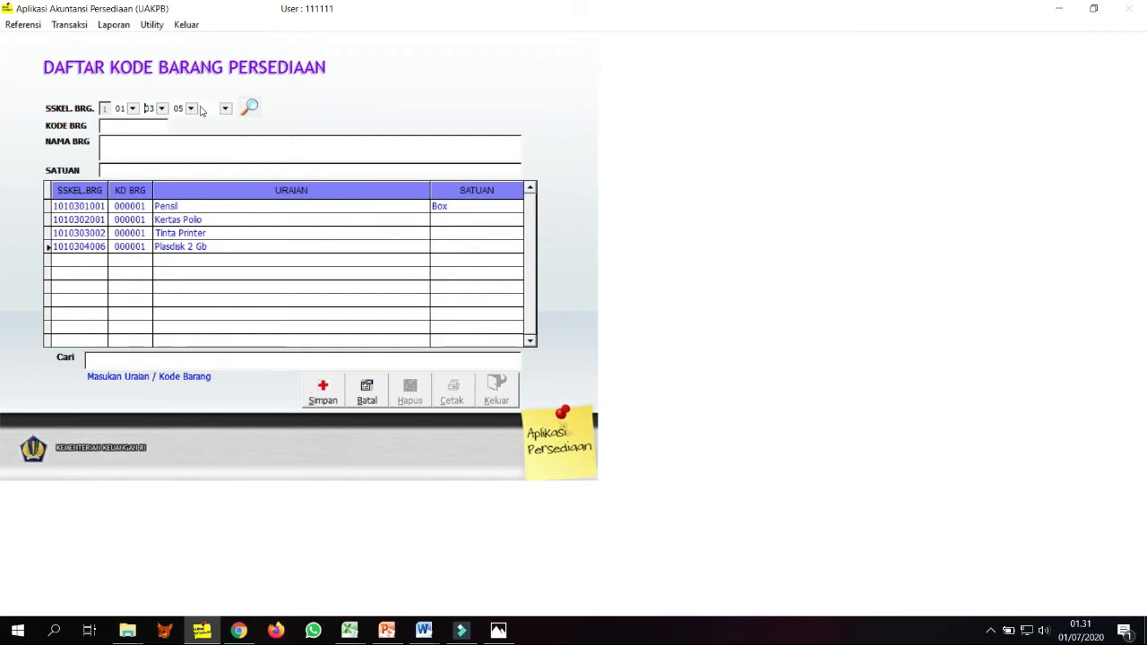
{"action": "left_click", "coordinate": [191, 108]}
{"action": "left_click", "coordinate": [226, 108]}
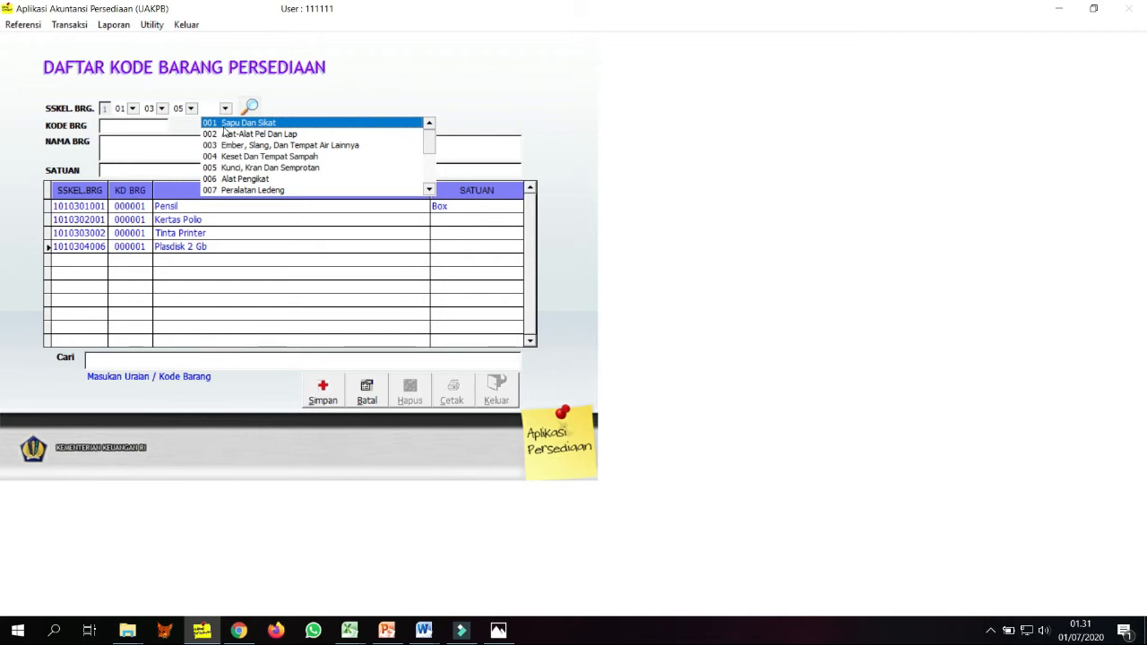
{"action": "left_click", "coordinate": [224, 123]}
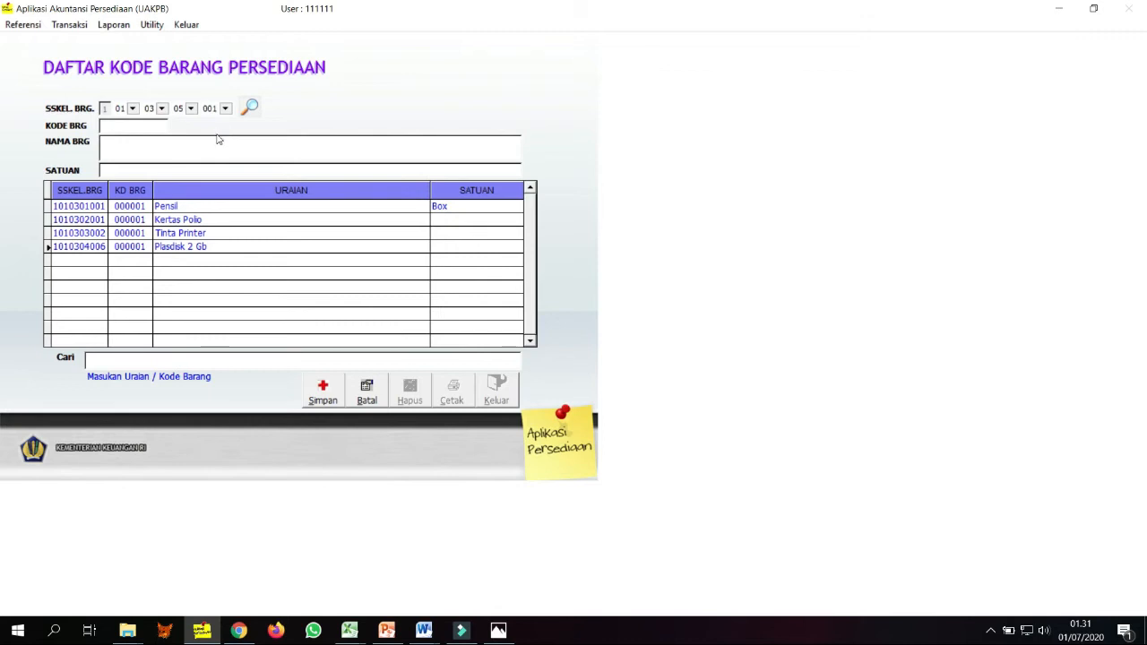
{"action": "left_click", "coordinate": [103, 143]}
Step: Examine the fourth-level SSKEL. BRG. options available under Perabot Kantor and Bahan Komputer
{"action": "left_click", "coordinate": [225, 109]}
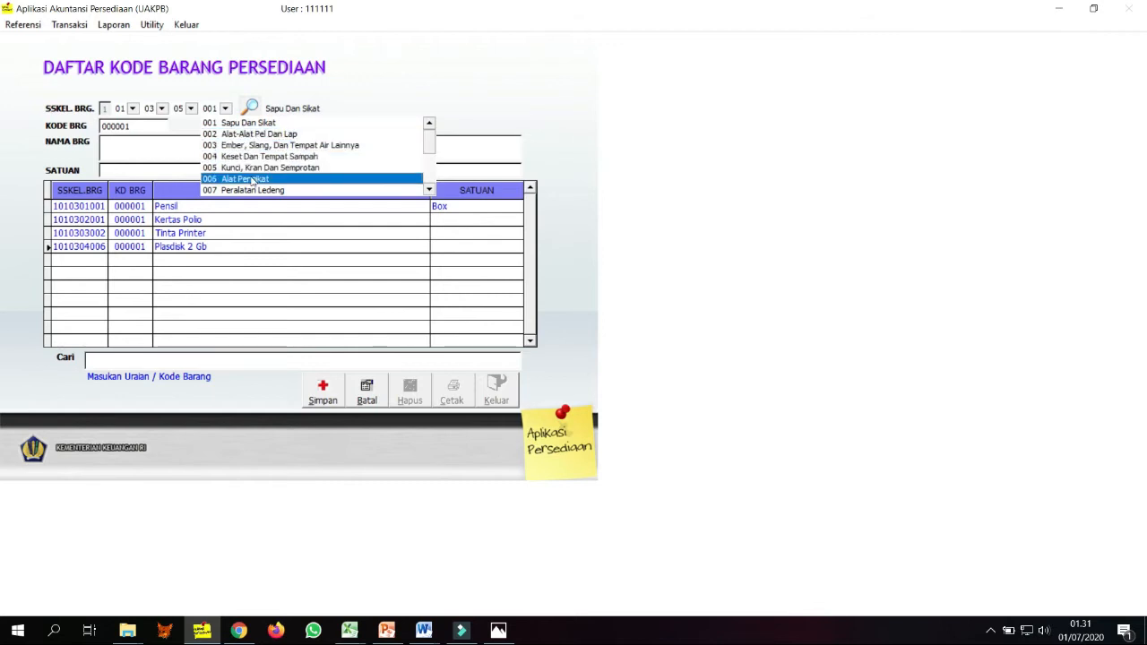
{"action": "left_click", "coordinate": [429, 191]}
{"action": "left_click", "coordinate": [428, 191]}
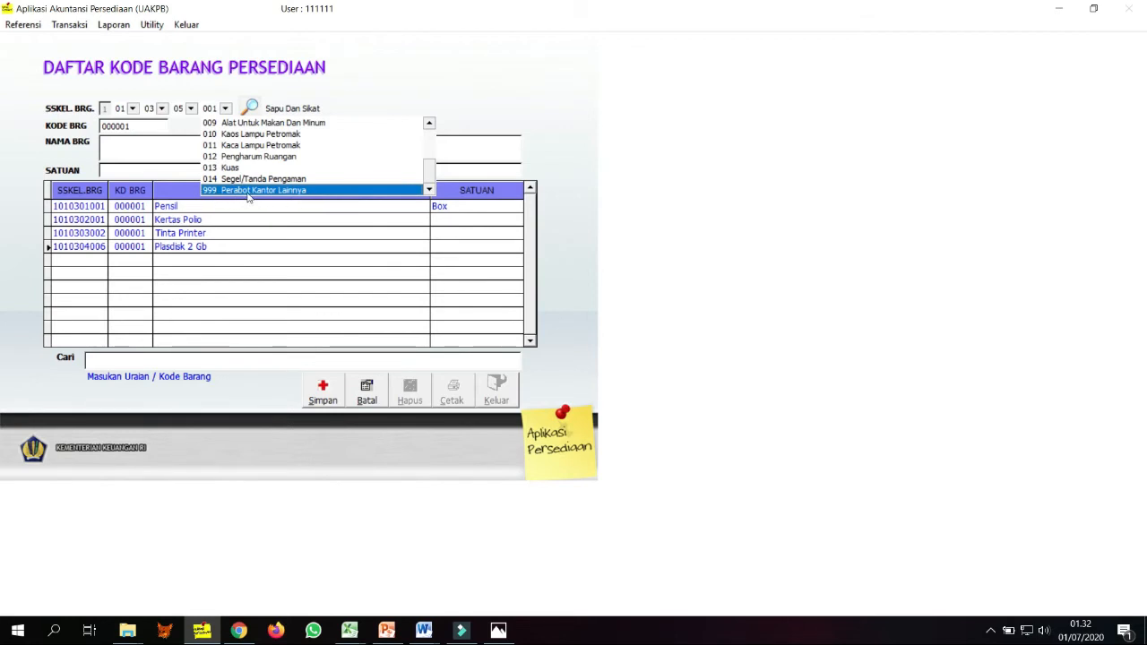
{"action": "left_click", "coordinate": [442, 78]}
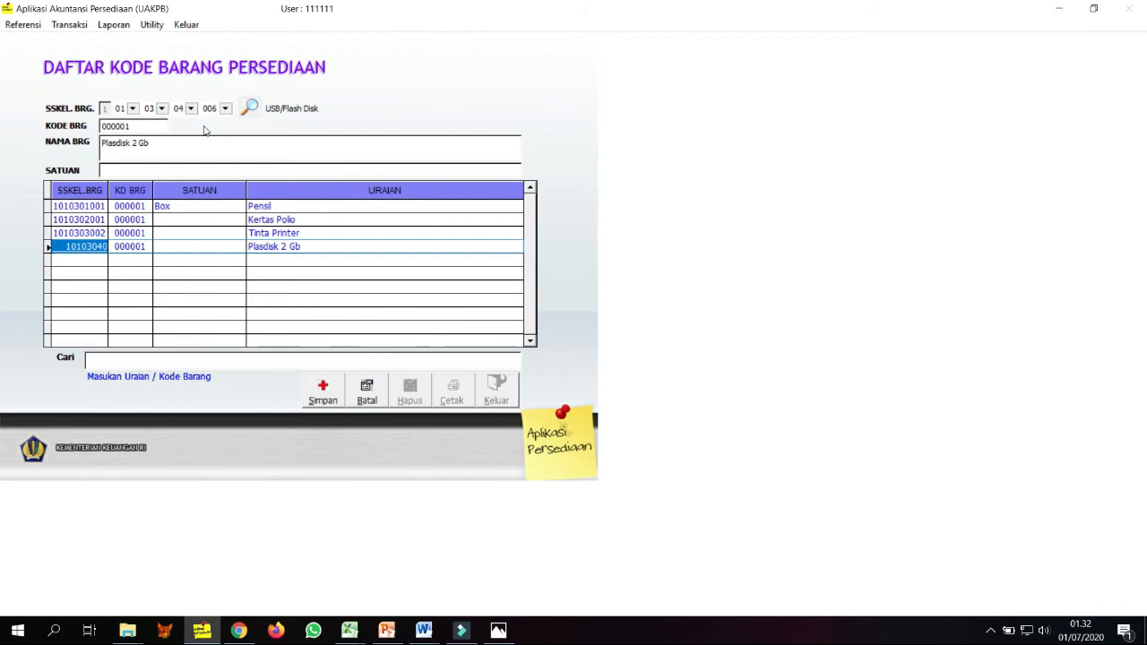
{"action": "left_click", "coordinate": [225, 108]}
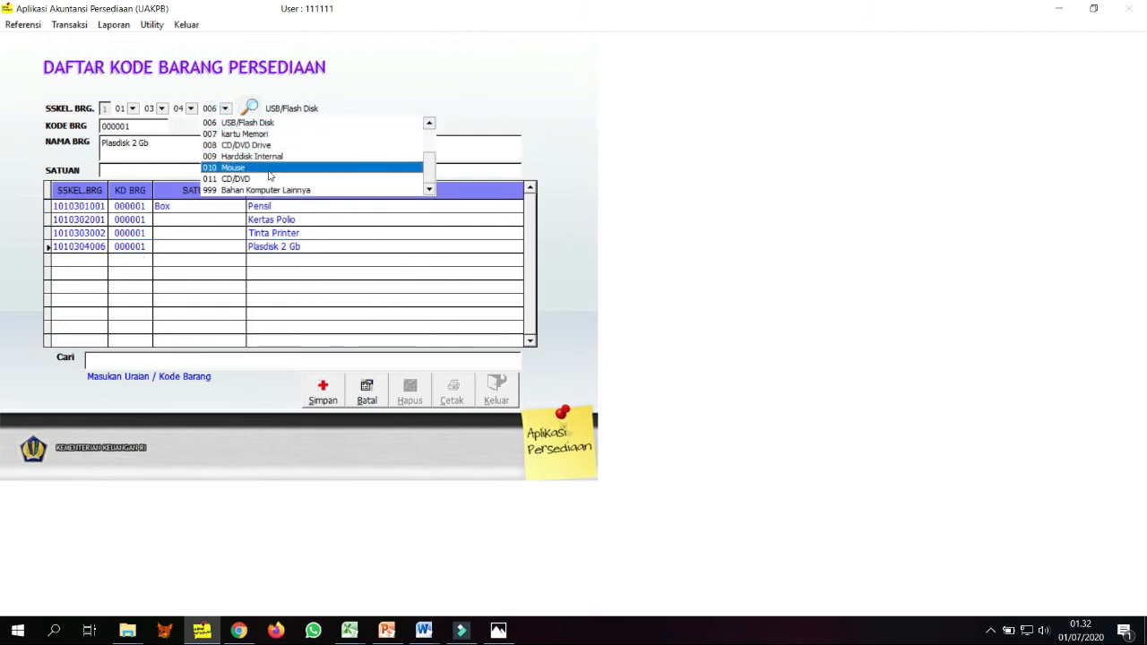
{"action": "left_click", "coordinate": [420, 92]}
{"action": "left_click", "coordinate": [225, 108]}
{"action": "left_click", "coordinate": [323, 101]}
Step: Try to reclassify the Plasdisk 2 Gb entry under 05 Perabot Kantor and 001 Sapu Dan Sikat, and cancel the entry
{"action": "left_click", "coordinate": [191, 108]}
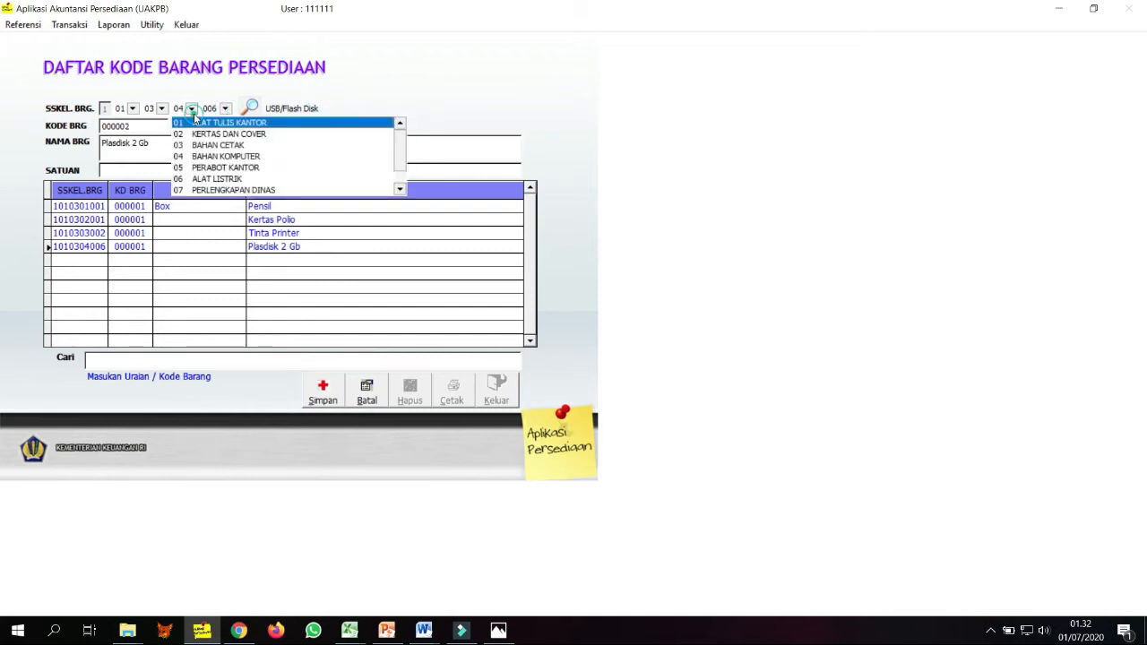
{"action": "left_click", "coordinate": [217, 168]}
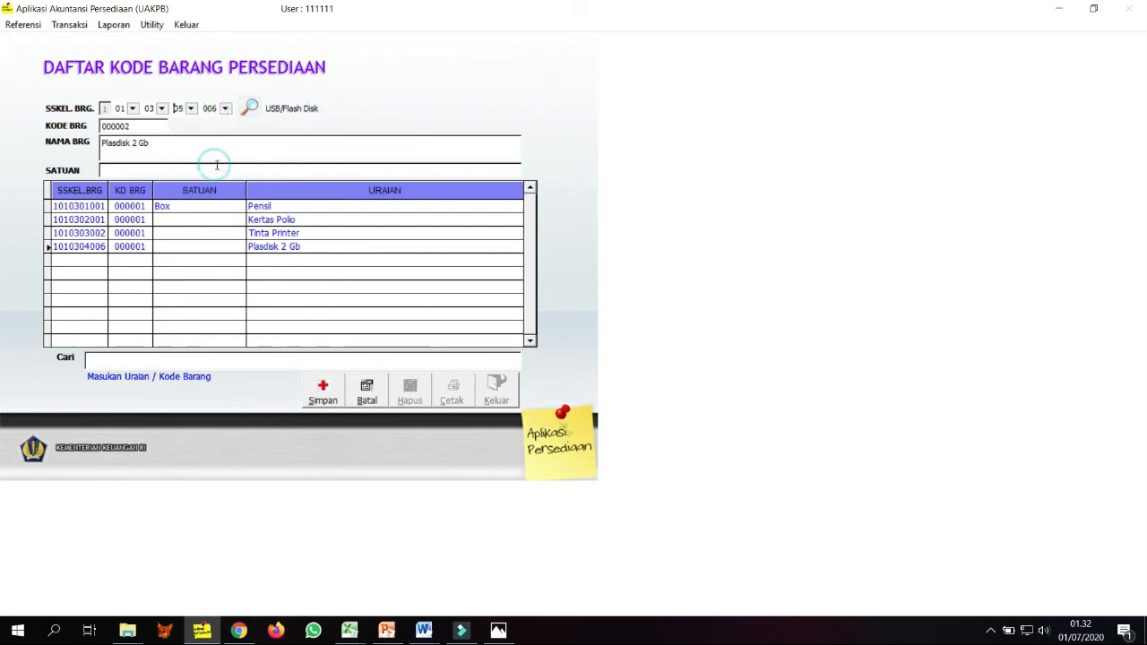
{"action": "left_click", "coordinate": [226, 109]}
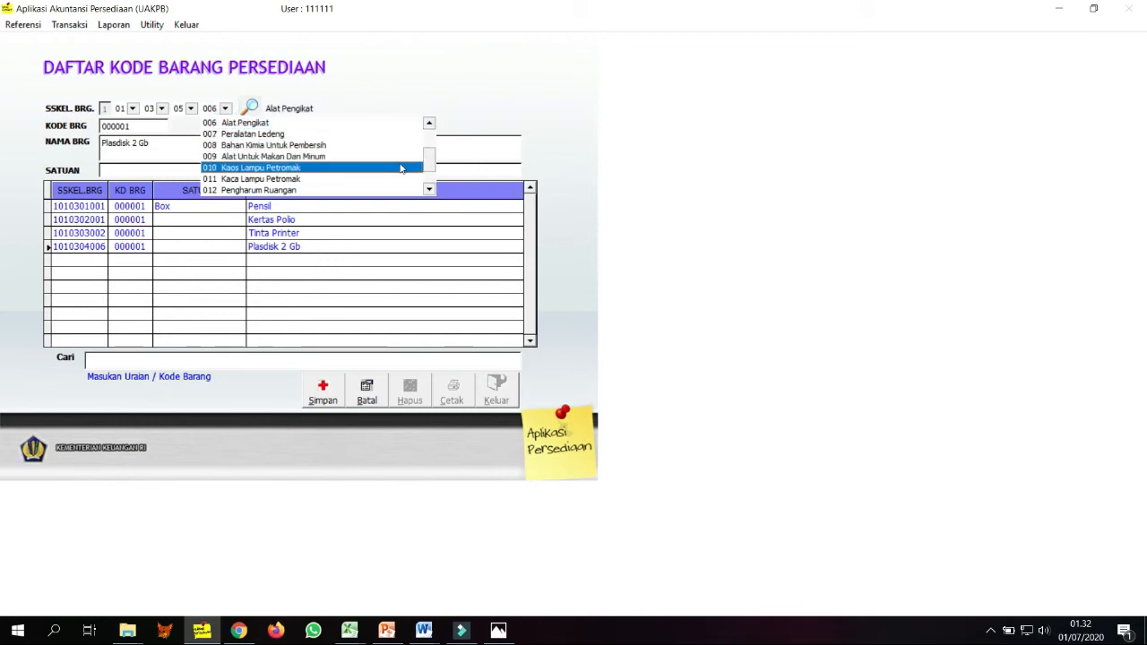
{"action": "left_click_drag", "start_coordinate": [433, 163], "coordinate": [434, 138]}
{"action": "left_click", "coordinate": [325, 123]}
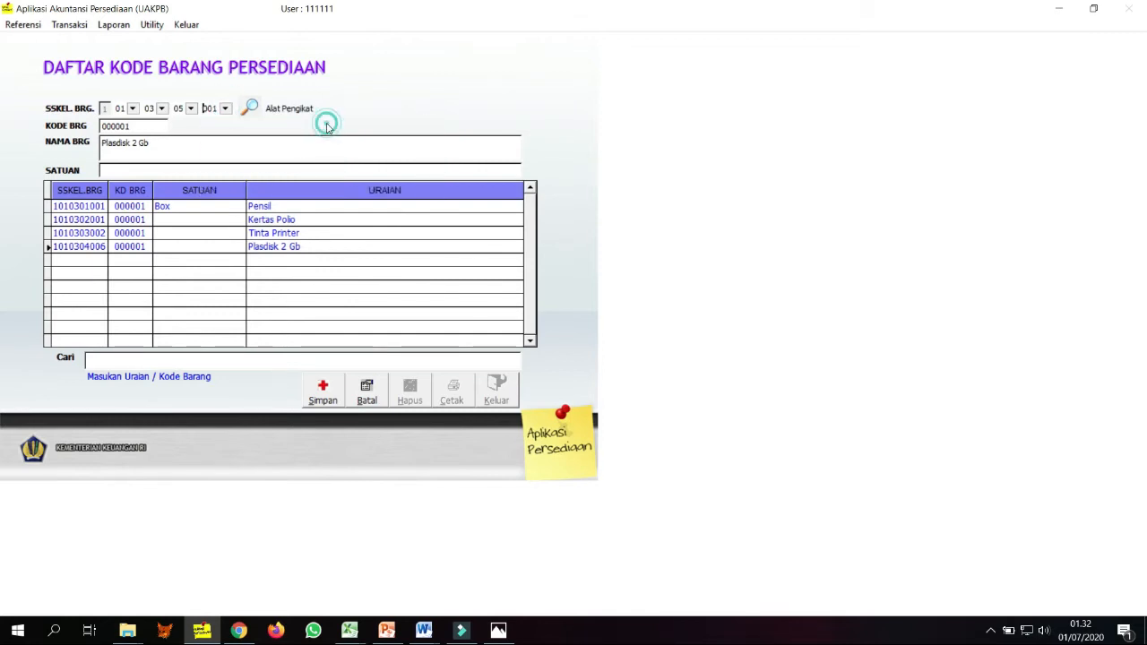
{"action": "left_click", "coordinate": [364, 397]}
Step: Start a fresh item record classified under 01 Barang Pakai Habis and 03 Alat/Bahan untuk Kegiatan Kantor
{"action": "left_click", "coordinate": [327, 399]}
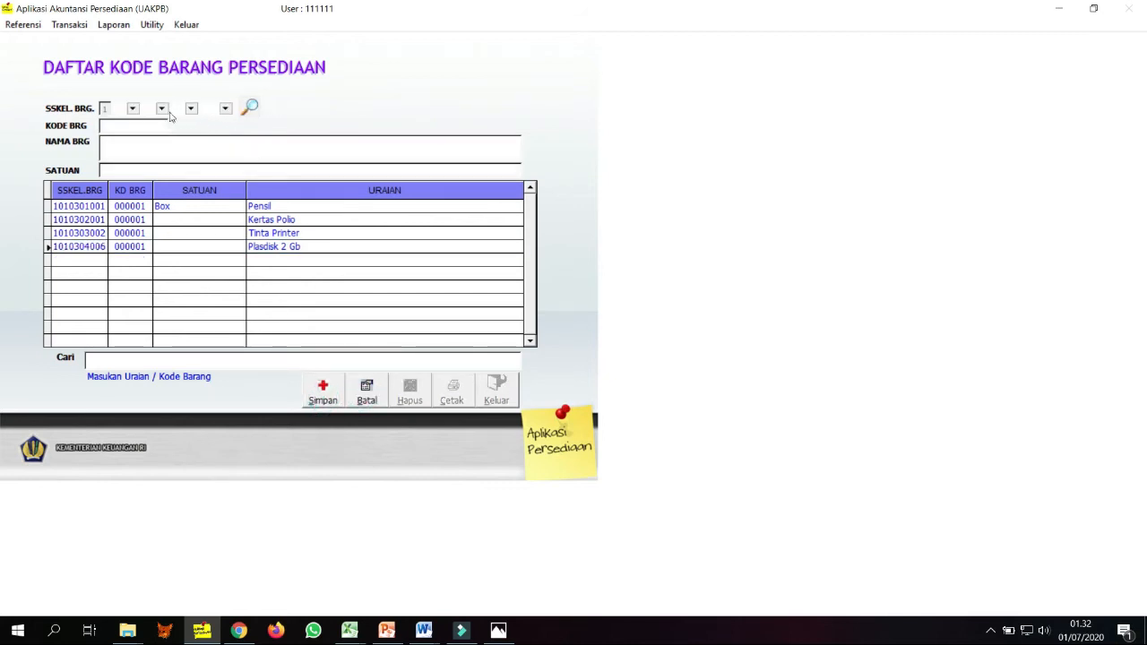
{"action": "left_click", "coordinate": [133, 109]}
{"action": "left_click", "coordinate": [133, 118]}
{"action": "left_click", "coordinate": [162, 108]}
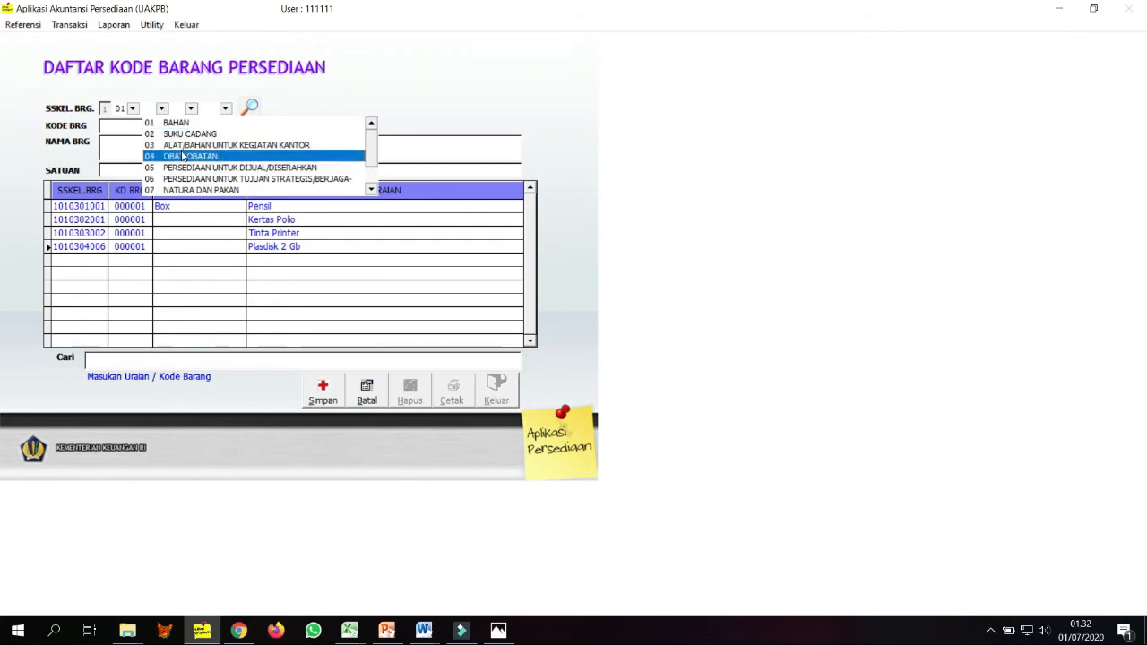
{"action": "left_click", "coordinate": [180, 144]}
Step: Complete the classification with 05 Perabot Kantor and 001 Sapu Dan Sikat, and save the item as Sapu Ijuk with unit Buah
{"action": "left_click", "coordinate": [190, 109]}
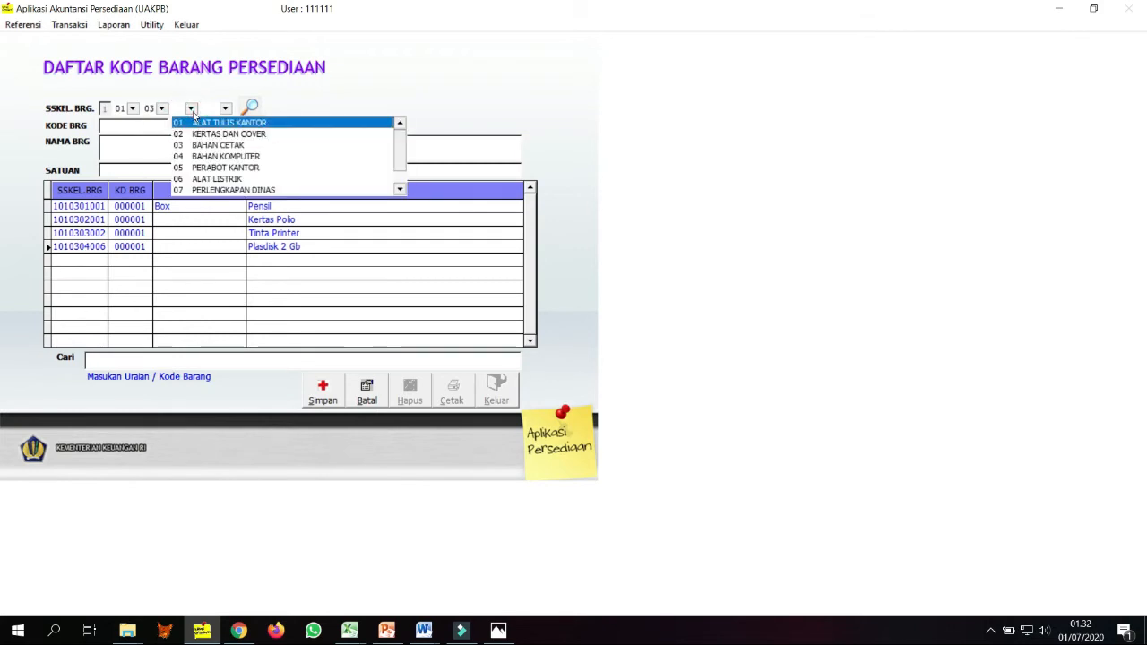
{"action": "left_click", "coordinate": [226, 168]}
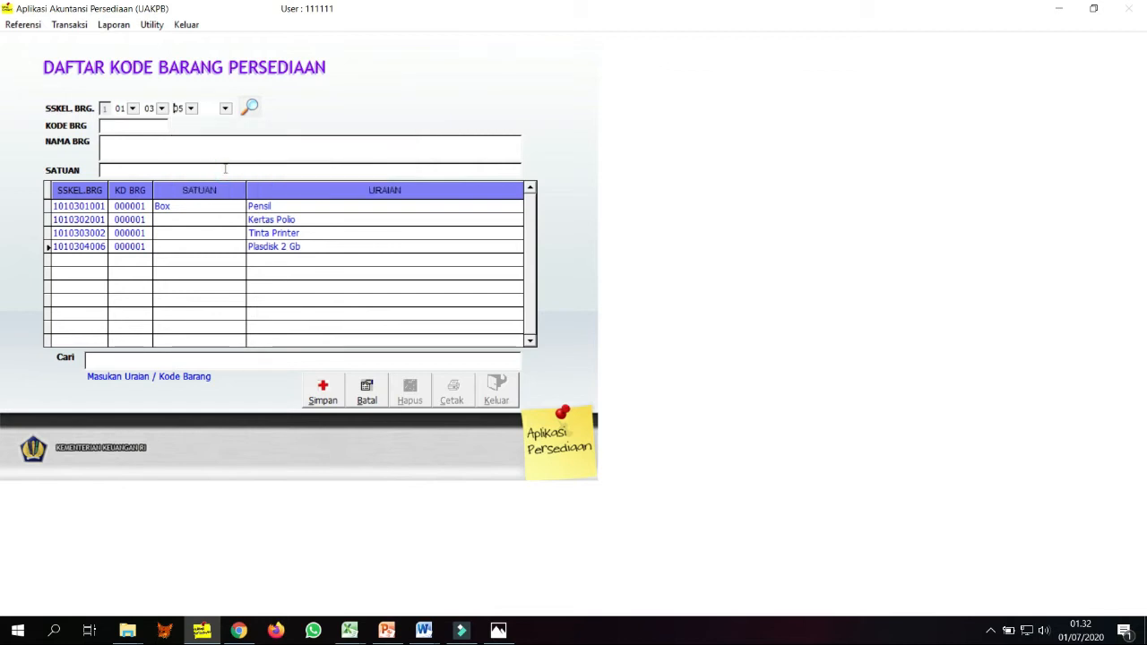
{"action": "left_click", "coordinate": [225, 108]}
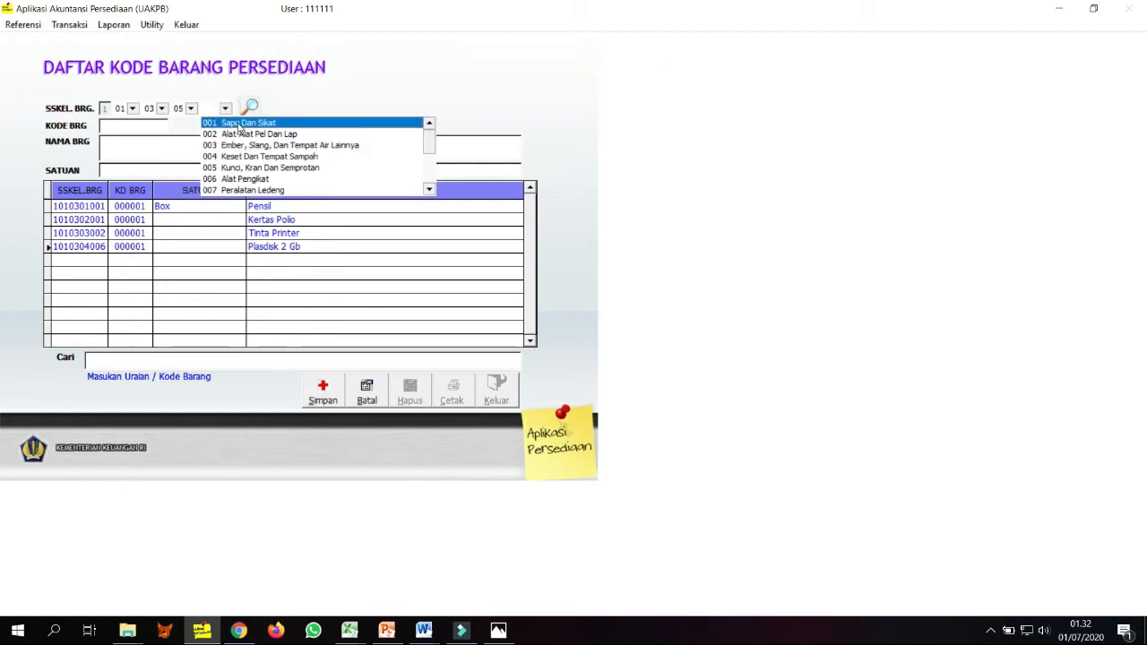
{"action": "left_click", "coordinate": [240, 124]}
{"action": "left_click", "coordinate": [138, 141]}
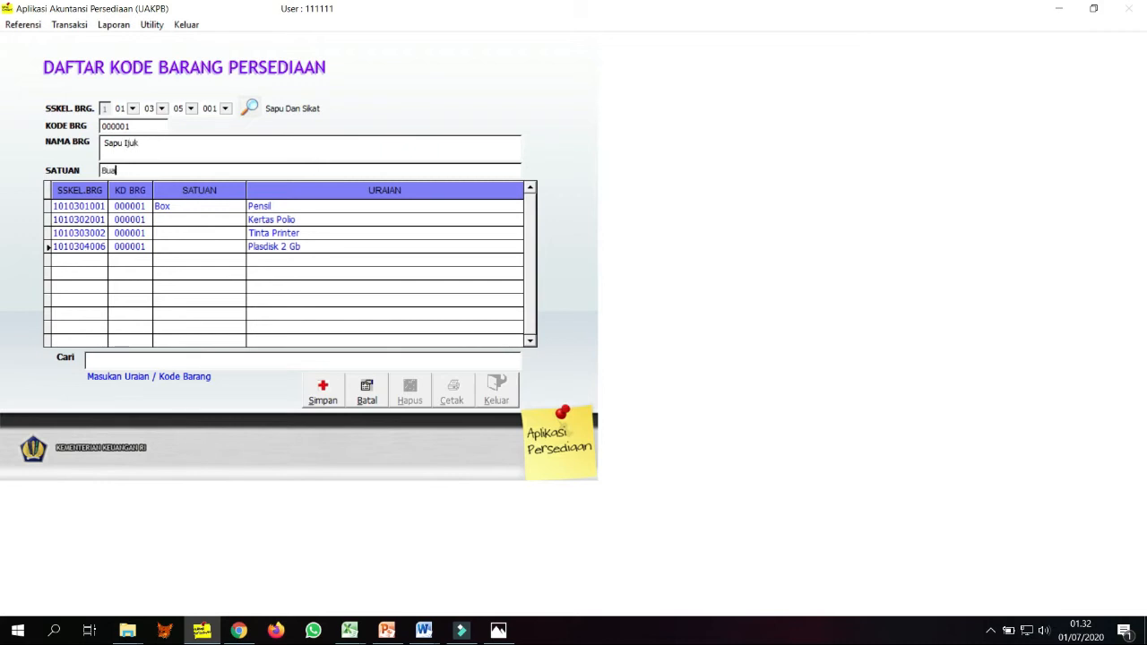
{"action": "left_click", "coordinate": [325, 392]}
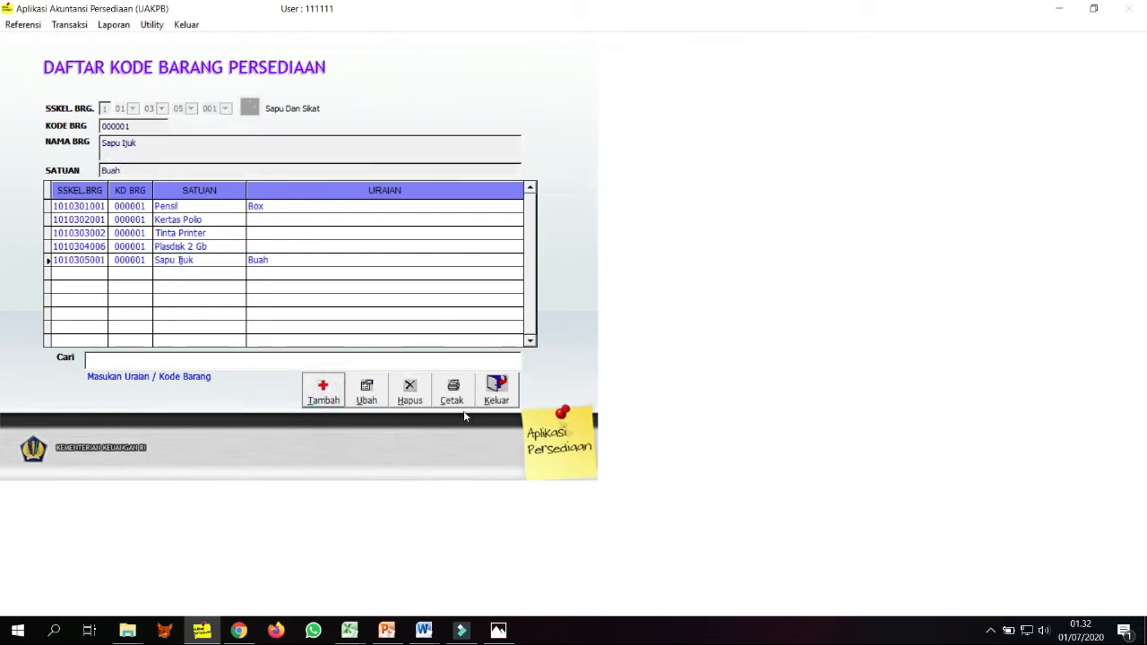
Step: Start another item record with 01 Barang Pakai Habis and 03 Alat/Bahan untuk Kegiatan Kantor as its first two levels
{"action": "left_click", "coordinate": [317, 400]}
{"action": "left_click", "coordinate": [133, 108]}
{"action": "left_click", "coordinate": [131, 120]}
{"action": "left_click", "coordinate": [163, 109]}
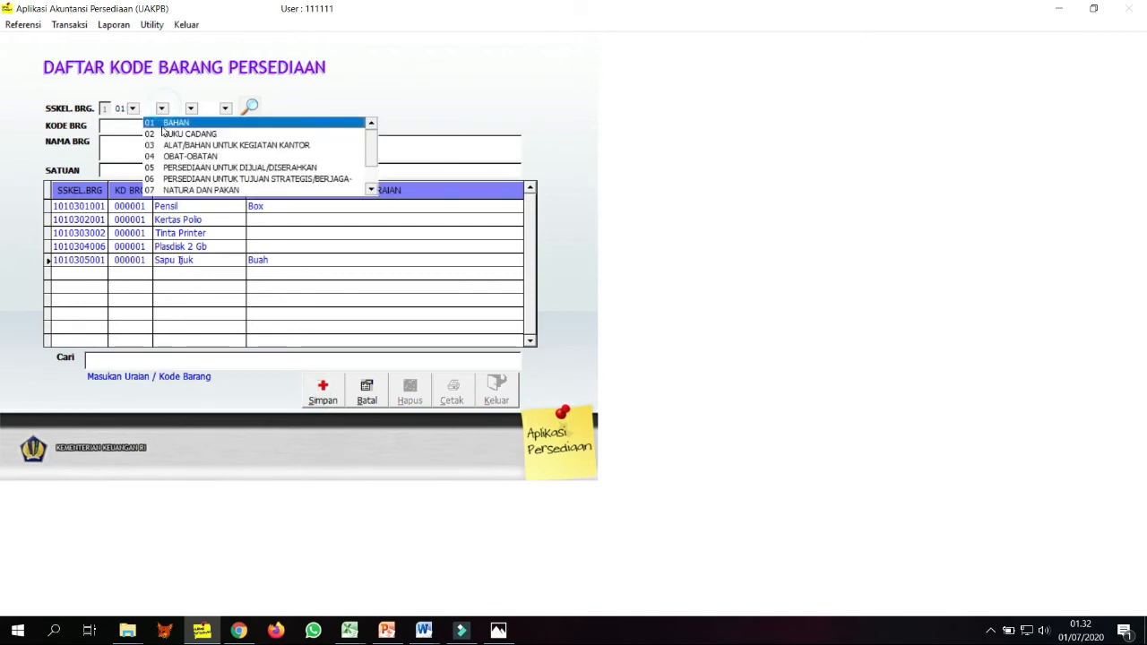
{"action": "left_click", "coordinate": [159, 141]}
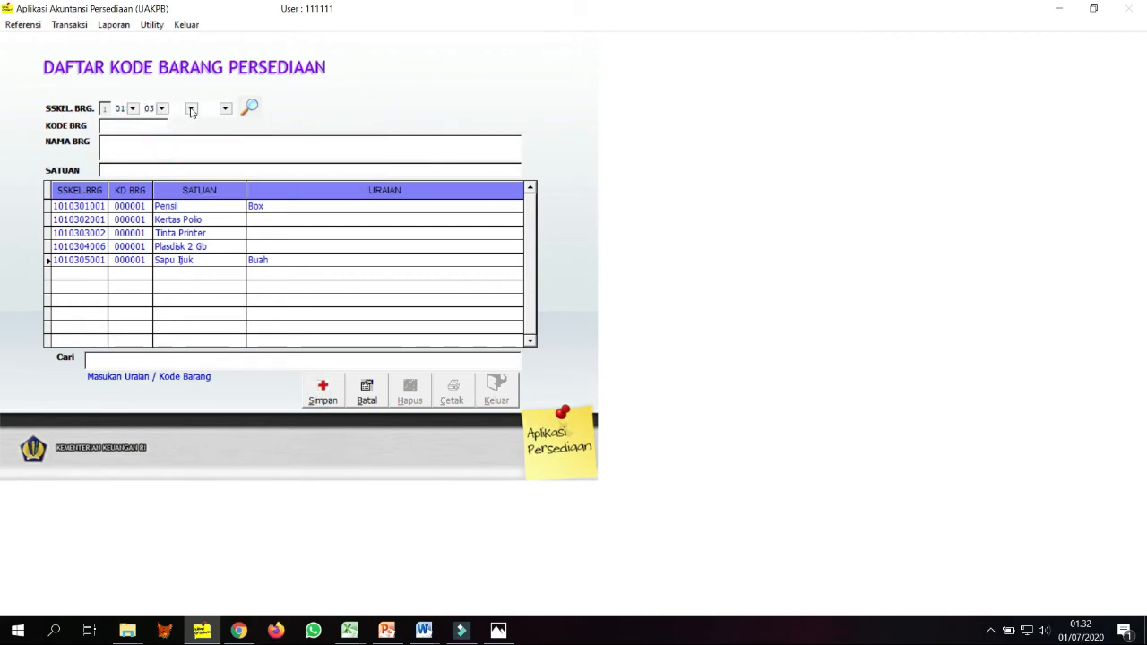
Step: Complete the SSKEL. BRG. code with 06 Alat Listrik and 001 Kabel Listrik
{"action": "left_click", "coordinate": [191, 109]}
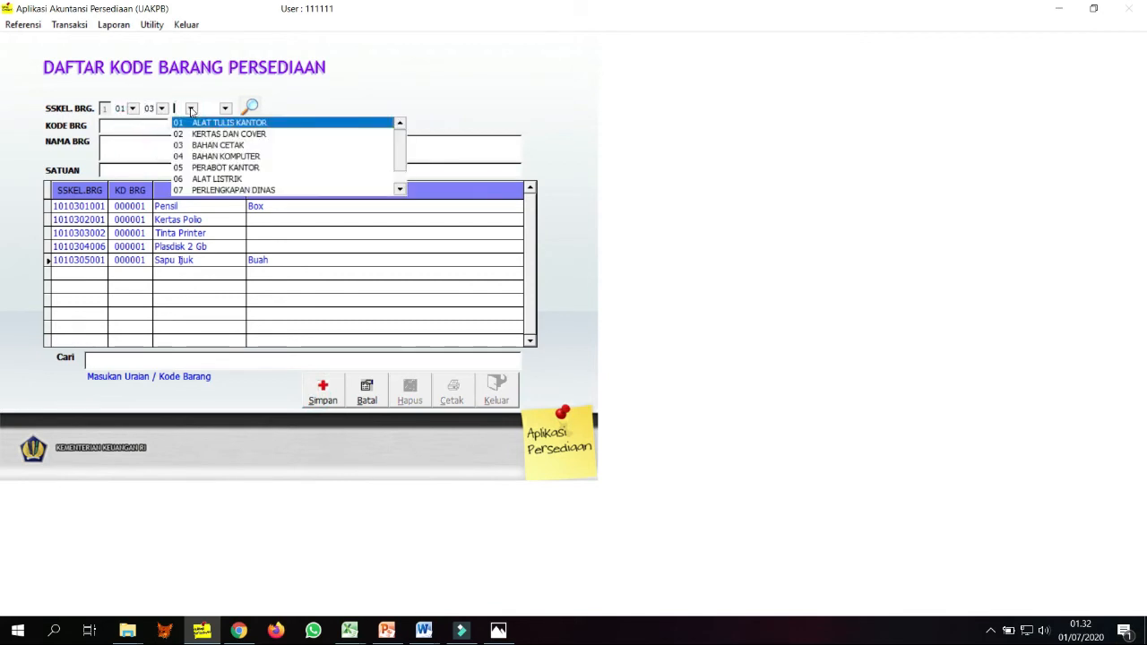
{"action": "left_click", "coordinate": [198, 179]}
{"action": "left_click", "coordinate": [225, 109]}
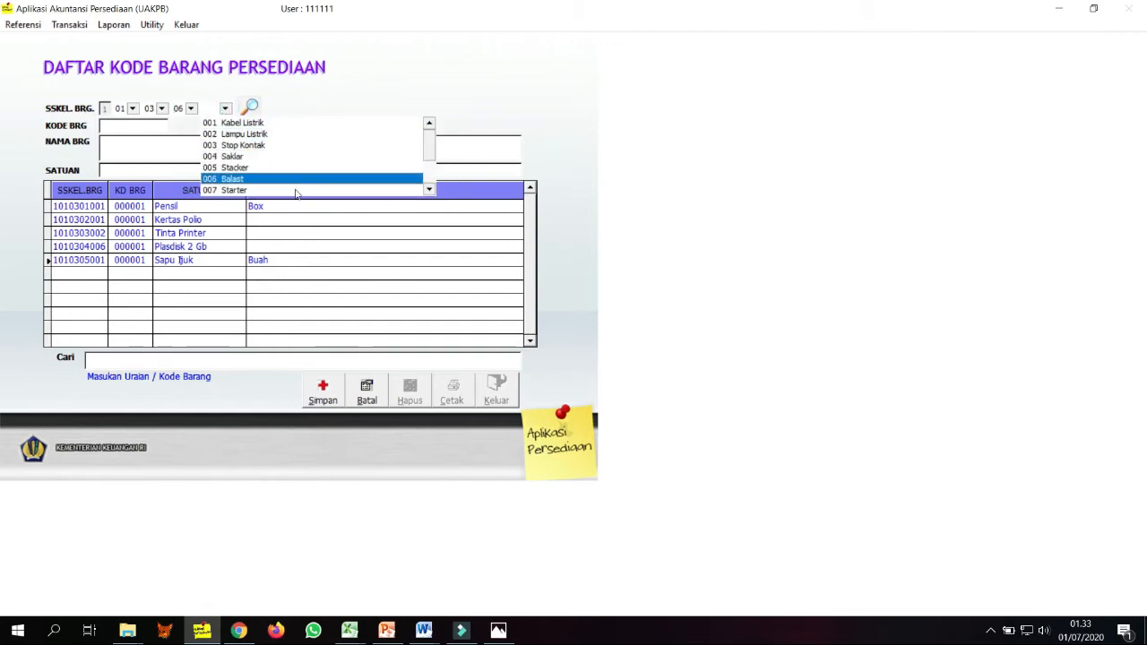
{"action": "left_click", "coordinate": [429, 190]}
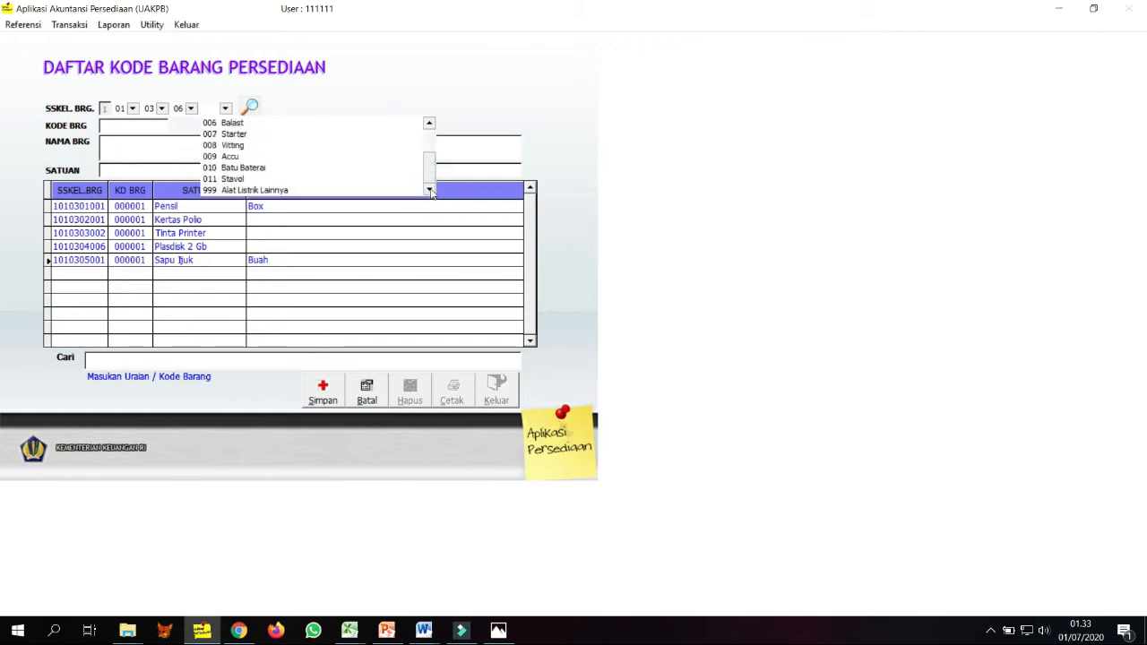
{"action": "scroll", "coordinate": [420, 169], "scroll_direction": "up", "scroll_amount": 2}
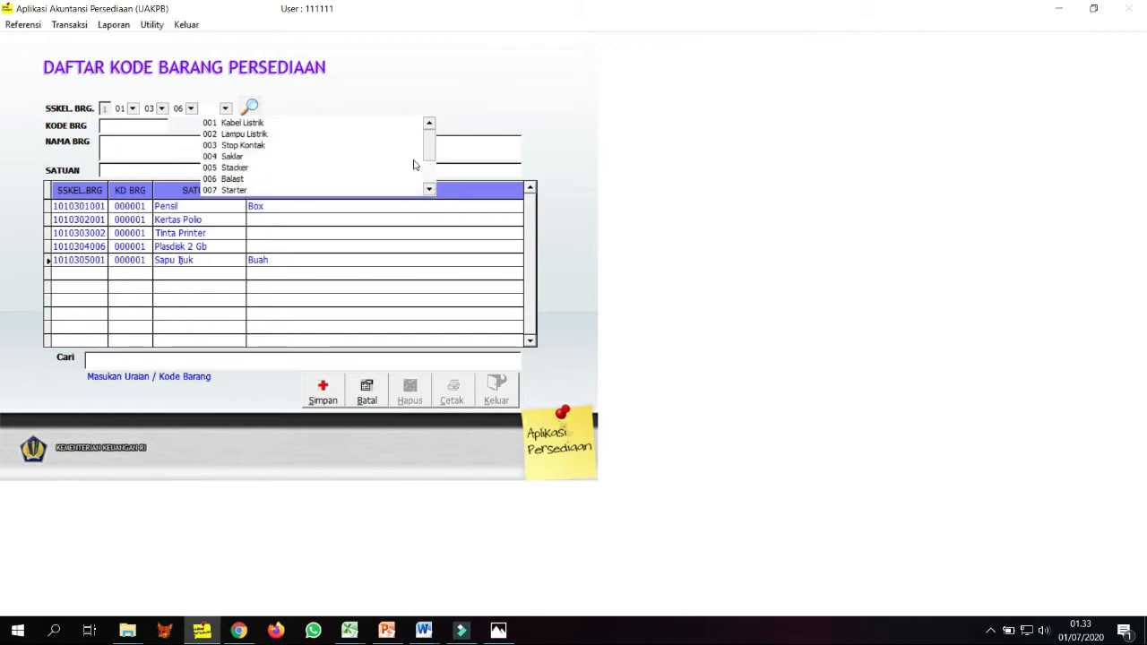
{"action": "left_click", "coordinate": [205, 113]}
{"action": "left_click", "coordinate": [638, 365]}
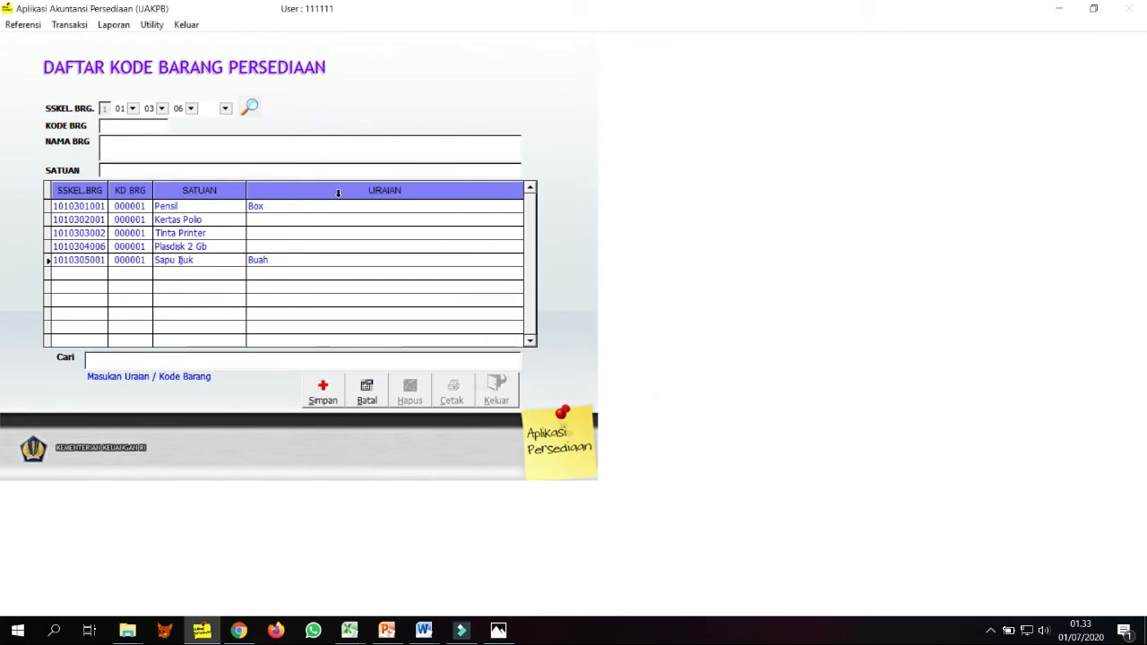
{"action": "left_click", "coordinate": [227, 108]}
{"action": "left_click", "coordinate": [255, 122]}
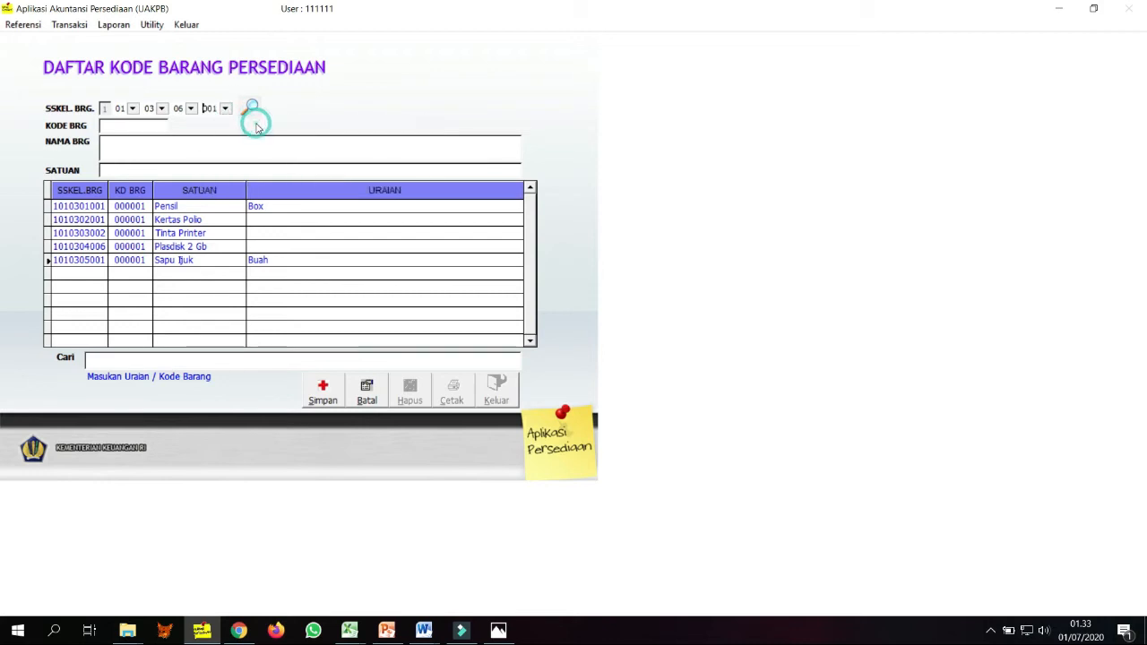
Step: Name the item Kabel 2 mm, set its unit to Meter, and save the record
{"action": "left_click", "coordinate": [103, 144]}
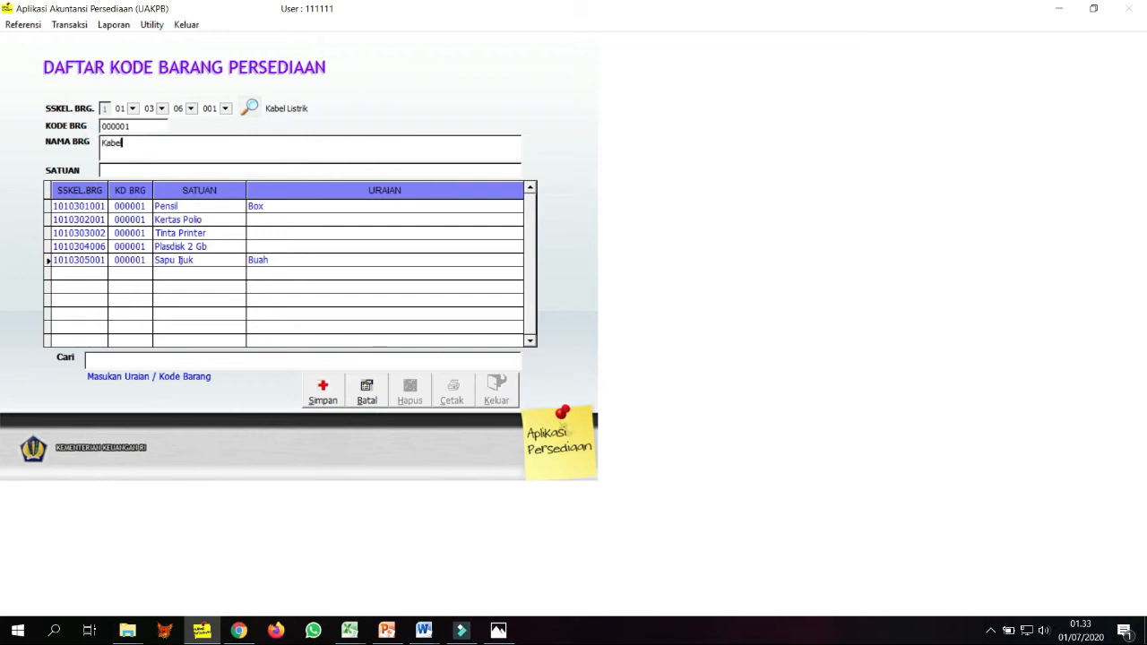
{"action": "type", "text": "Kabel 2 mmm"}
{"action": "type", "text": "Meter"}
{"action": "left_click", "coordinate": [318, 397]}
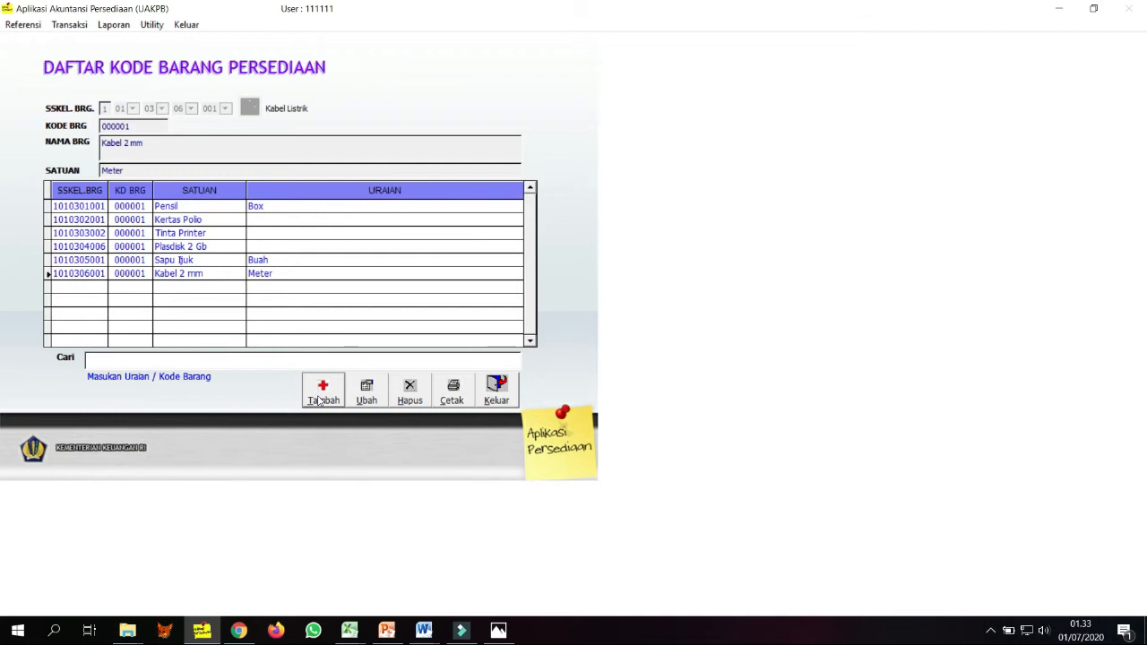
{"action": "left_click", "coordinate": [319, 397]}
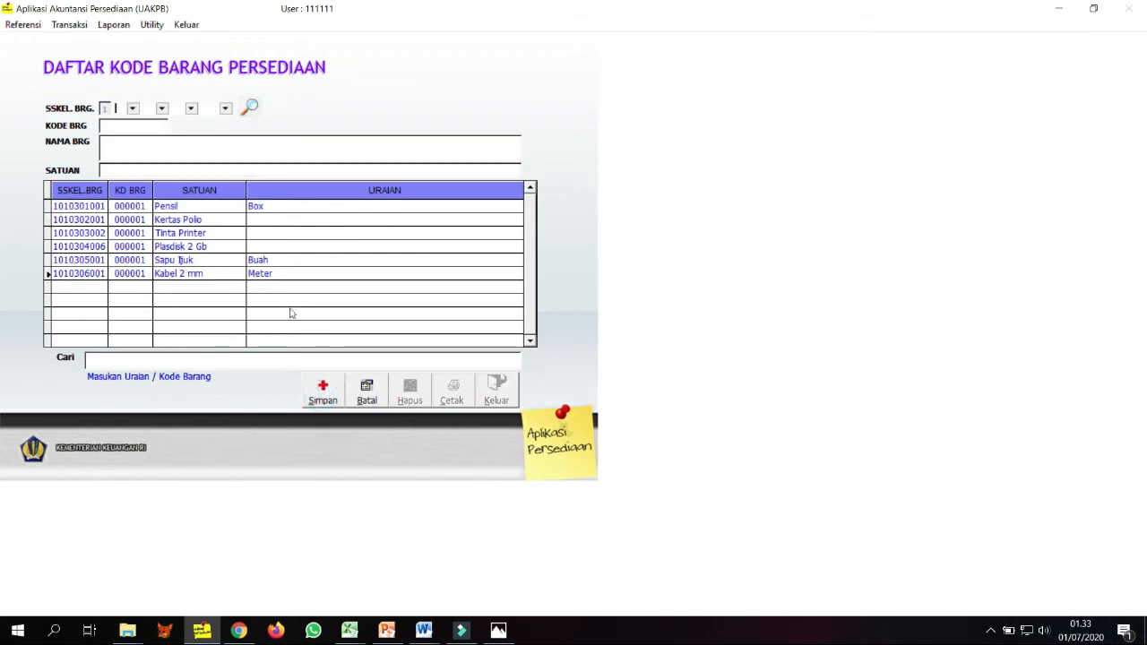
{"action": "left_click", "coordinate": [133, 109]}
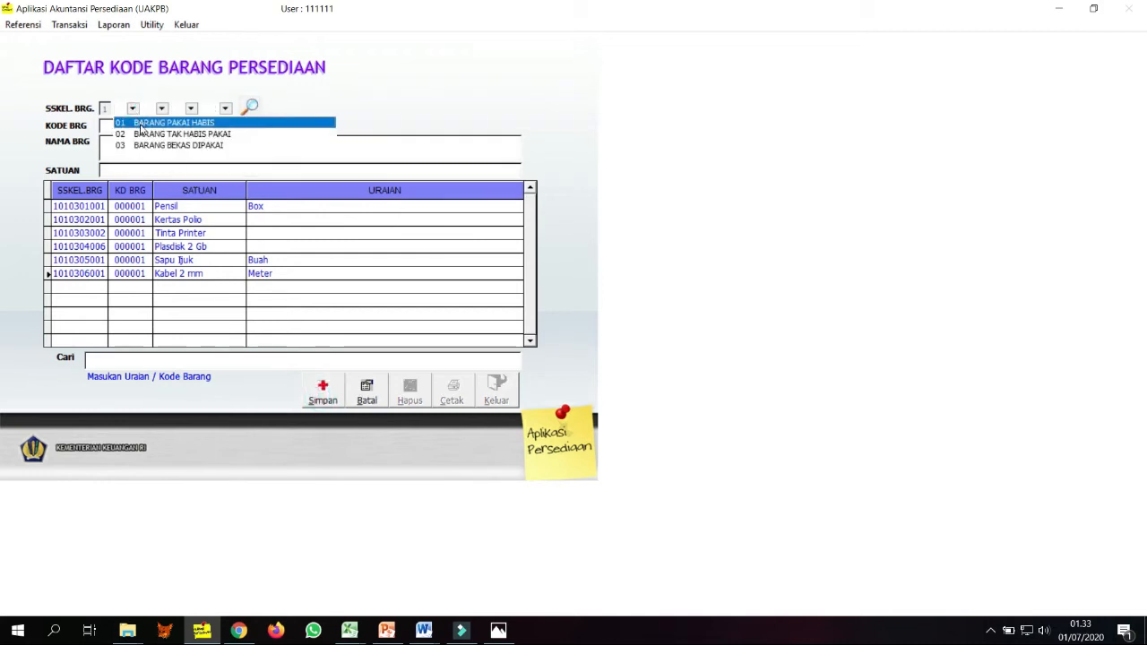
{"action": "left_click", "coordinate": [139, 121]}
{"action": "left_click", "coordinate": [163, 109]}
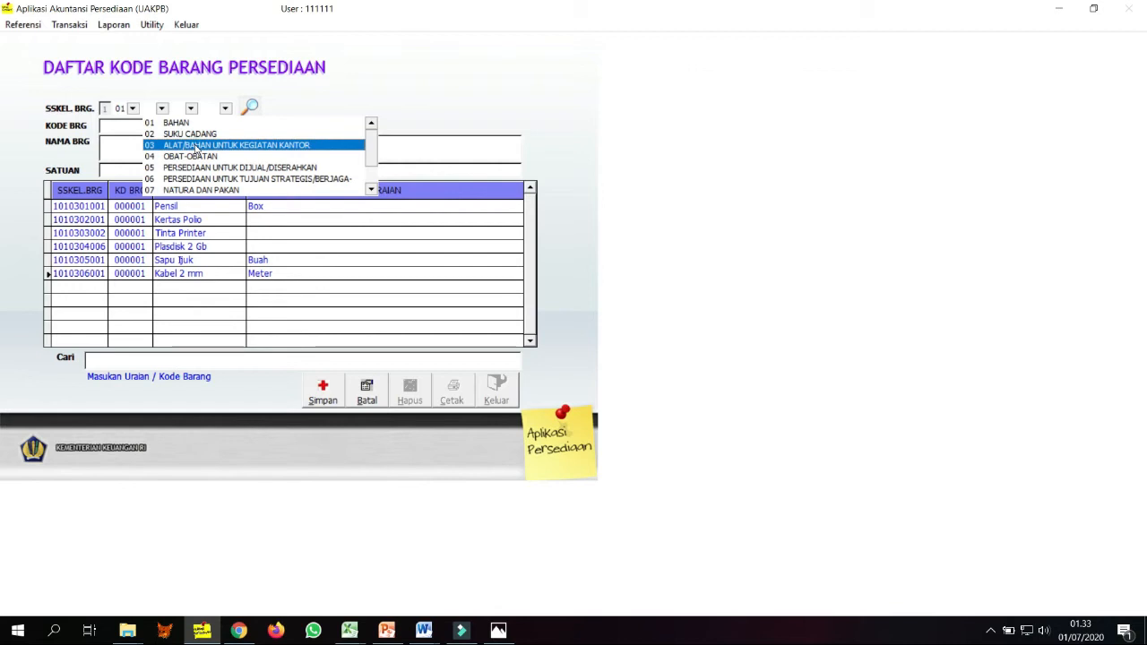
{"action": "left_click", "coordinate": [195, 147]}
{"action": "left_click", "coordinate": [190, 108]}
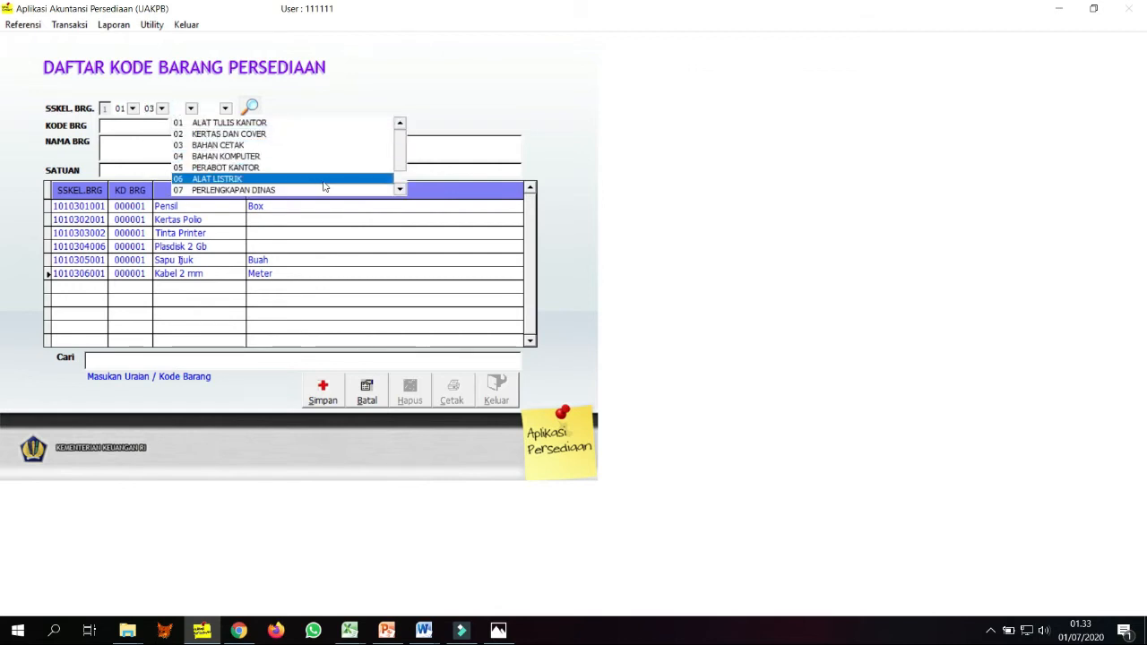
{"action": "scroll", "coordinate": [392, 187], "scroll_direction": "down", "scroll_amount": 1}
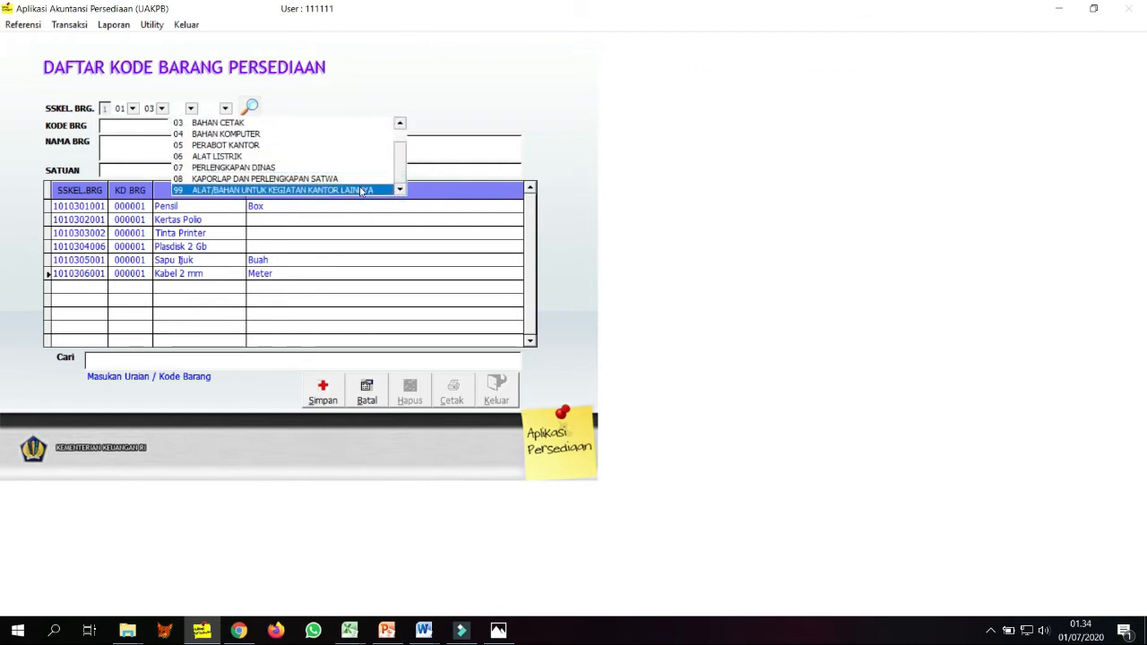
{"action": "left_click", "coordinate": [304, 168]}
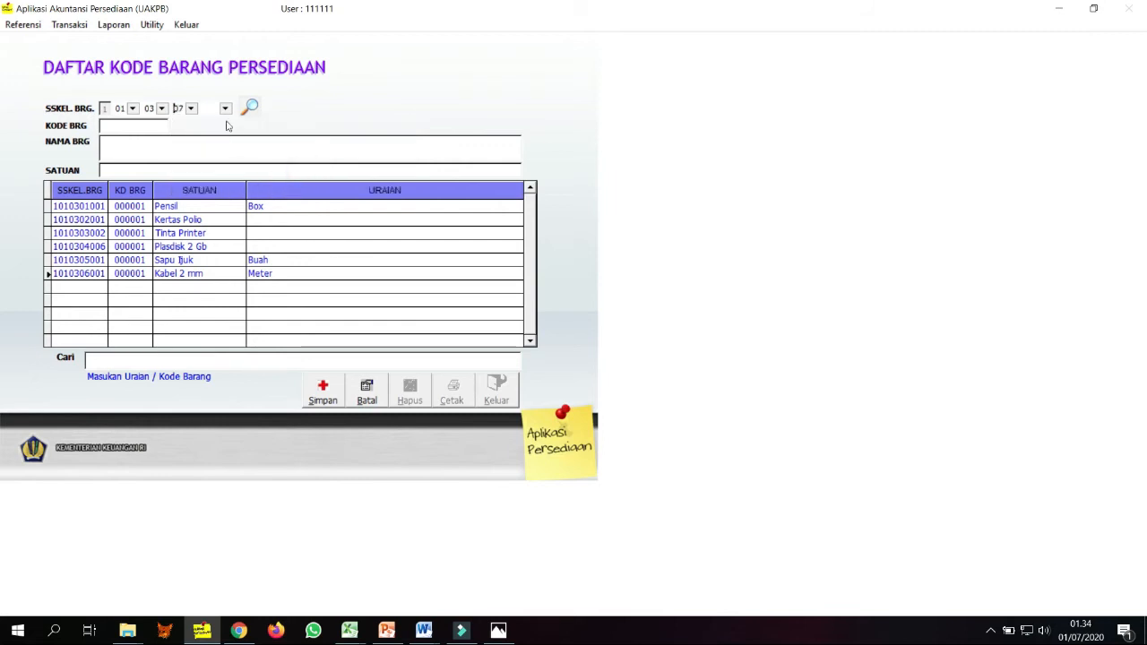
{"action": "left_click", "coordinate": [225, 108]}
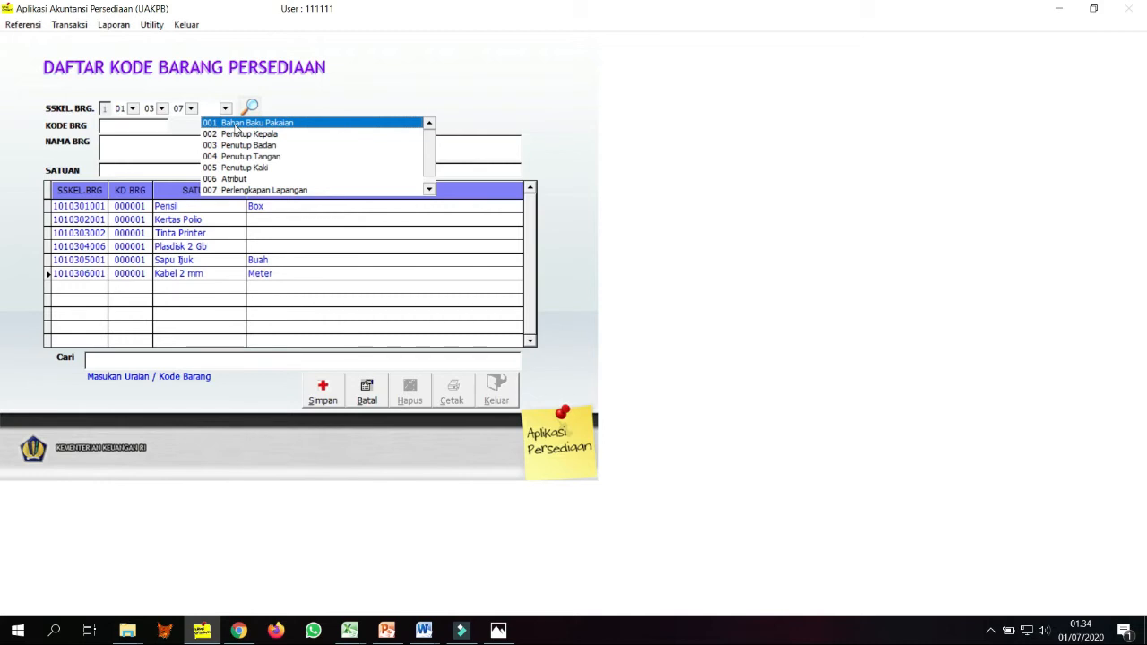
{"action": "left_click", "coordinate": [235, 124]}
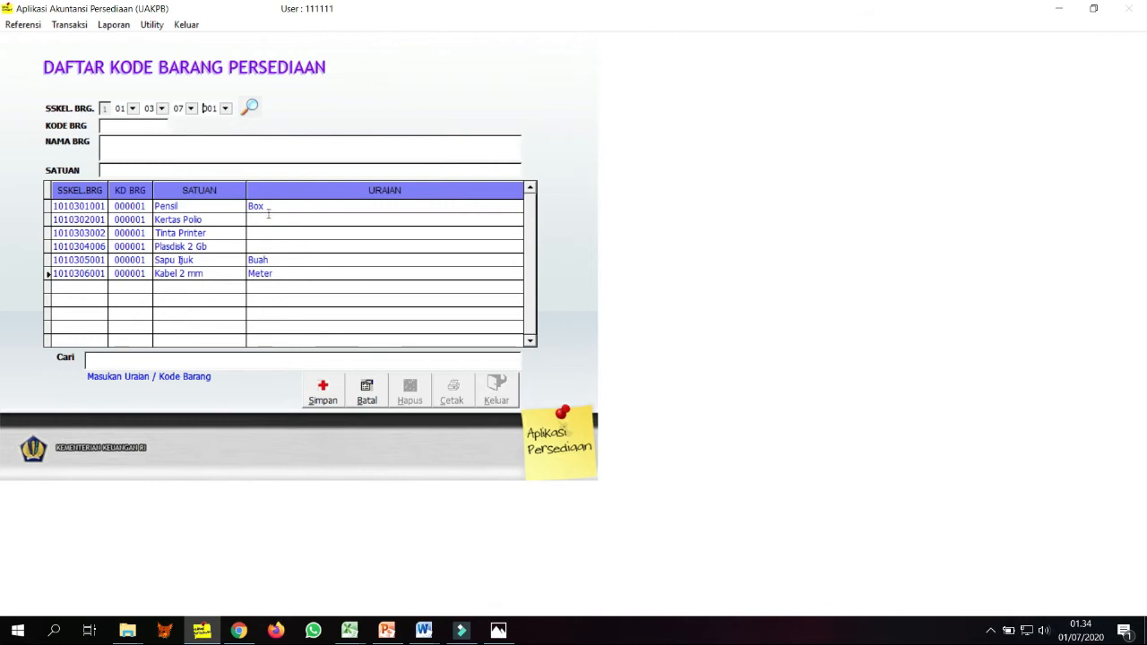
{"action": "left_click", "coordinate": [363, 394]}
Step: Start a new item record with 01 Barang Pakai Habis as its first classification level
{"action": "left_click", "coordinate": [321, 396]}
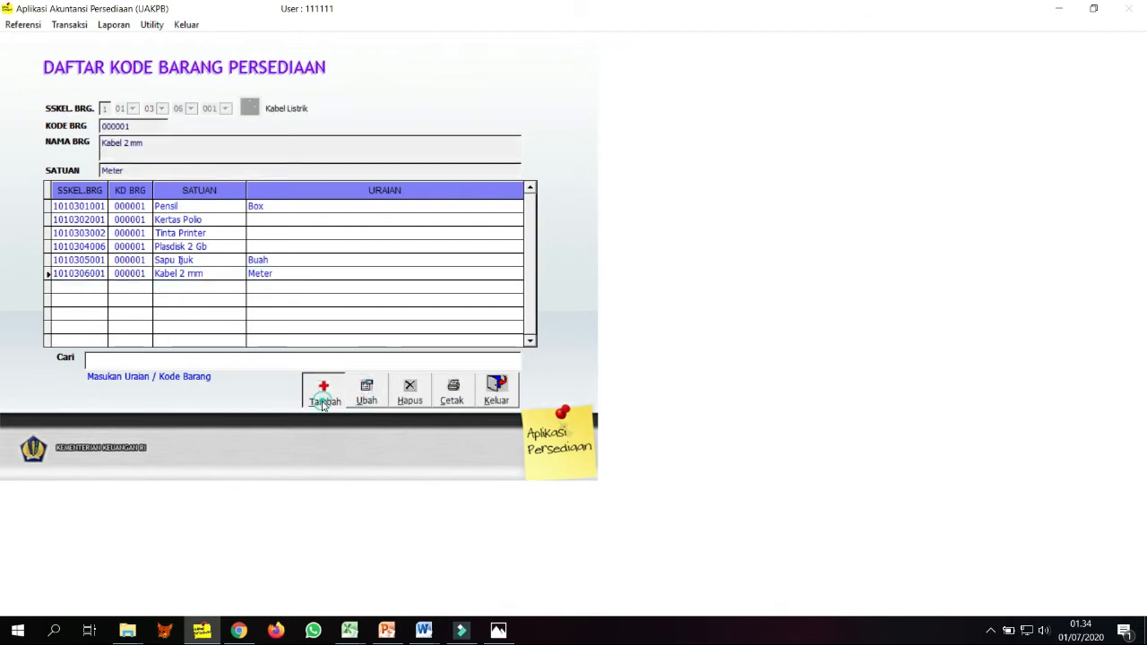
{"action": "left_click", "coordinate": [133, 109]}
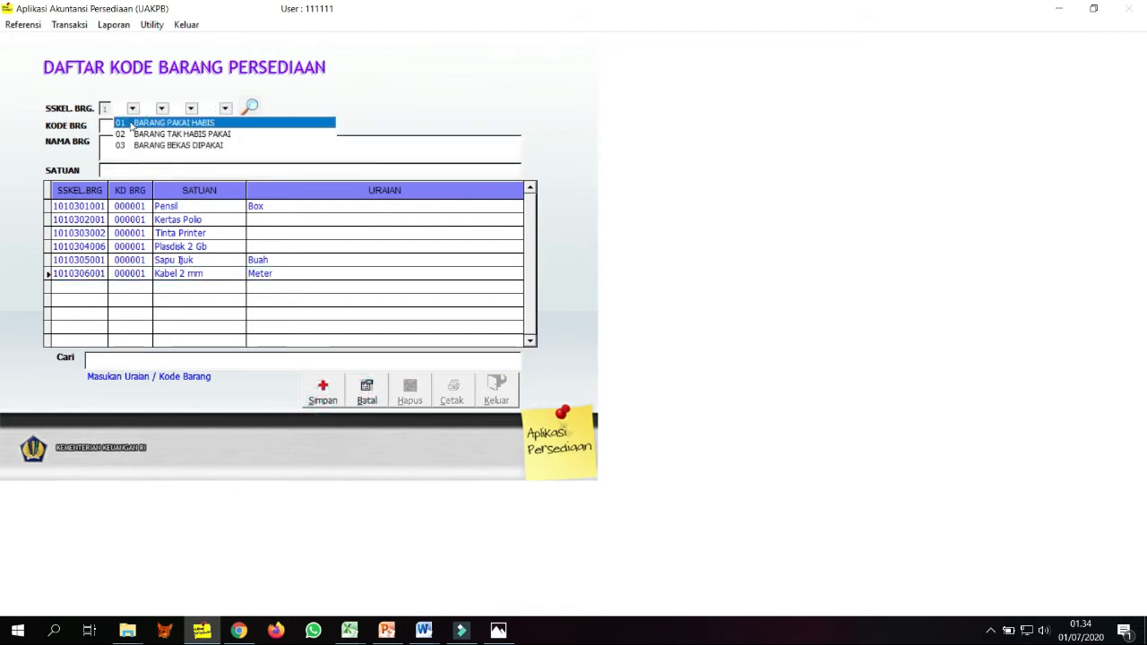
{"action": "left_click", "coordinate": [134, 120]}
Step: Classify the item under 04 Obat-Obatan, group 01, with 002 Obat Padat as the last level
{"action": "left_click", "coordinate": [162, 108]}
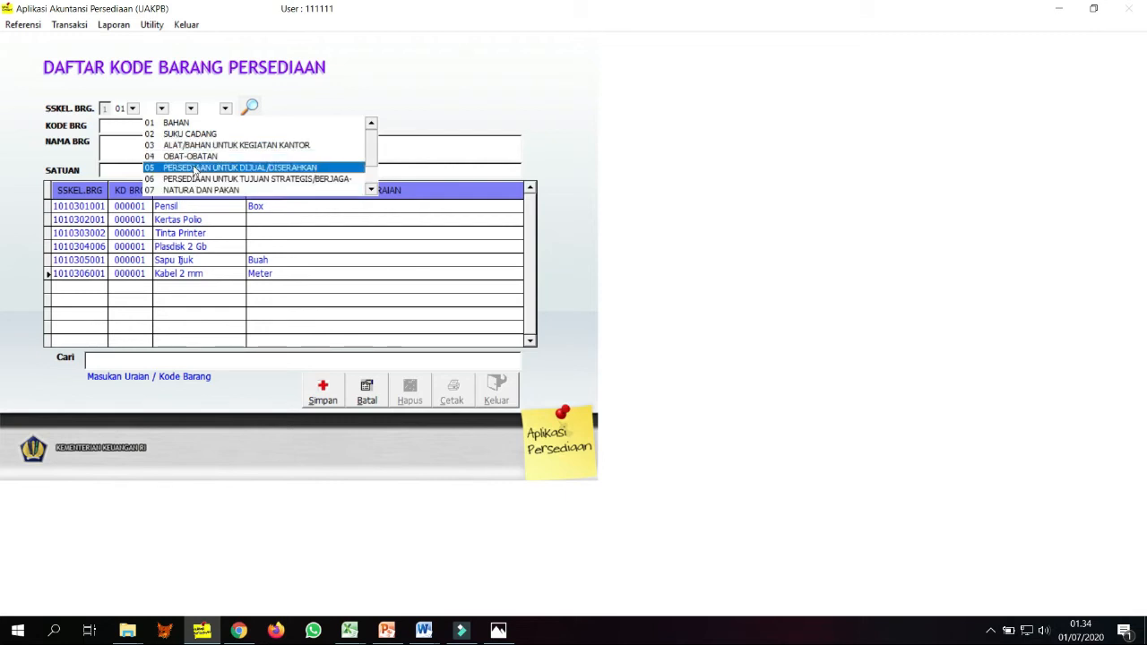
{"action": "left_click", "coordinate": [194, 157]}
{"action": "left_click", "coordinate": [191, 109]}
{"action": "left_click", "coordinate": [183, 120]}
{"action": "left_click", "coordinate": [225, 109]}
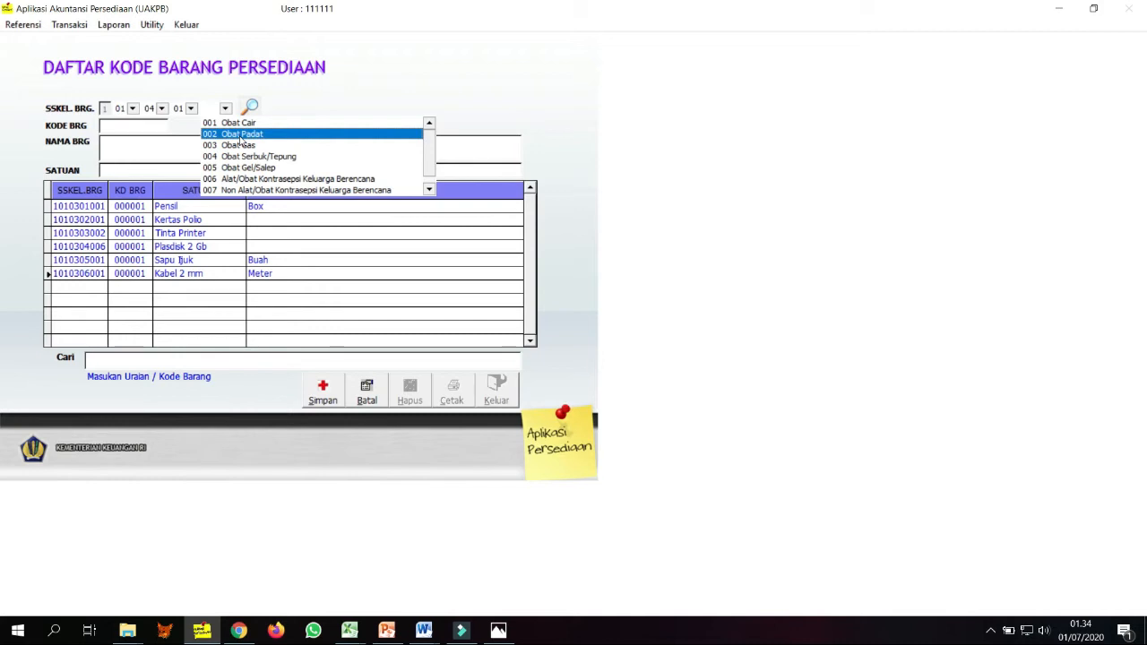
{"action": "left_click", "coordinate": [242, 135]}
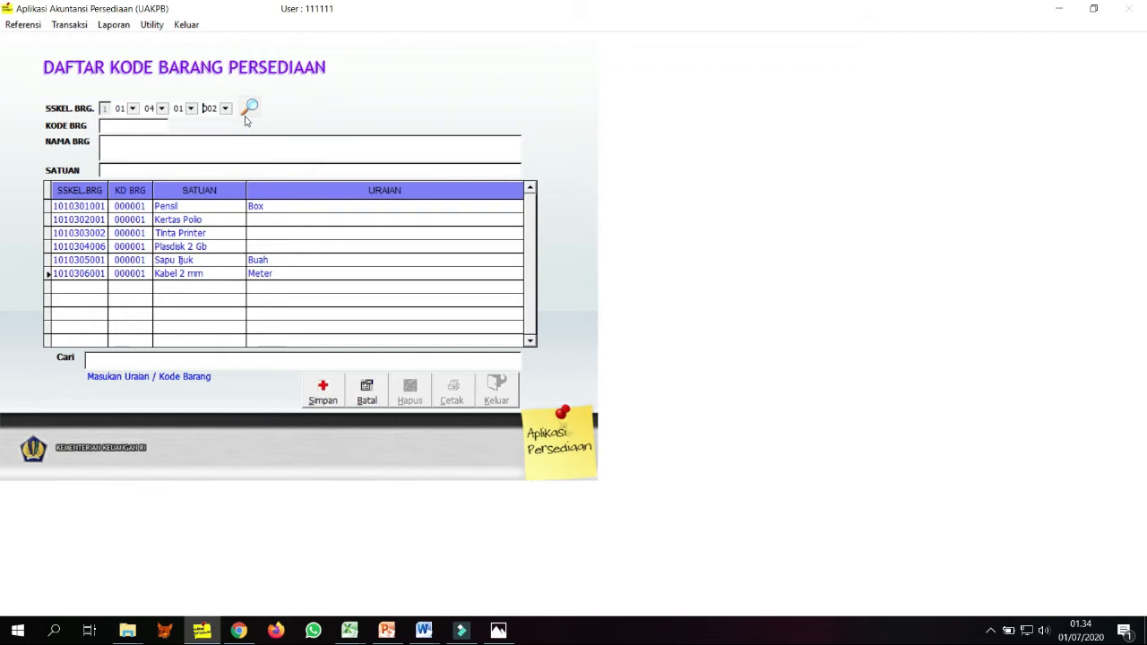
Step: Reclassify the new item under 07 Natura dan Pakan, 01 Natura and 001 Makanan/Sembako
{"action": "left_click", "coordinate": [161, 109]}
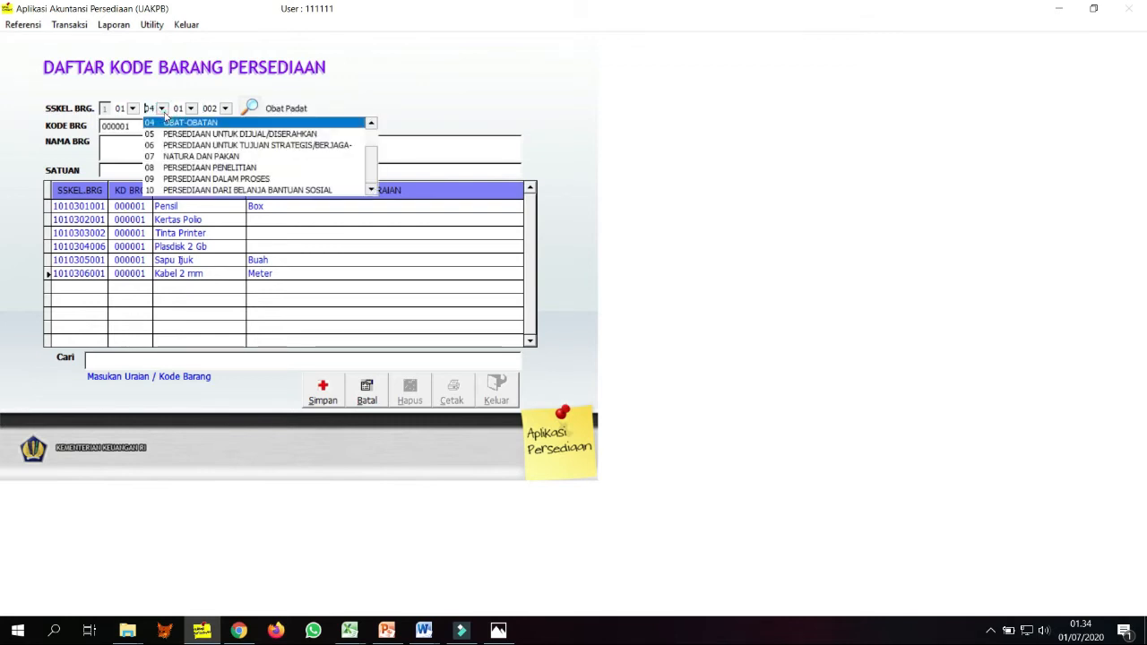
{"action": "left_click", "coordinate": [167, 157]}
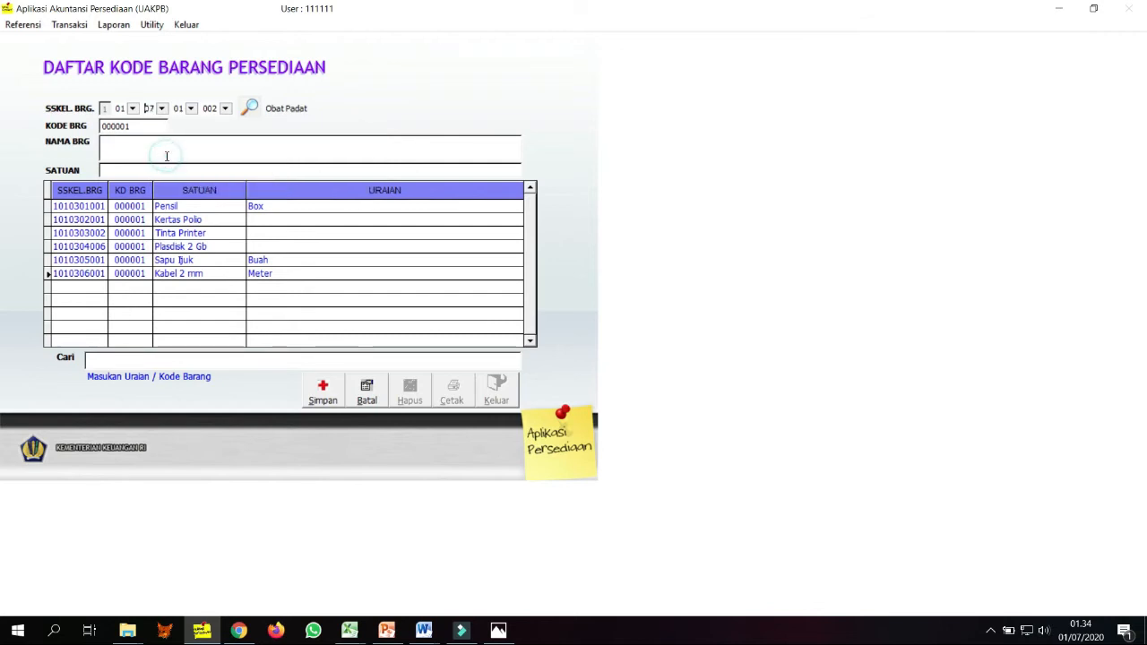
{"action": "left_click", "coordinate": [191, 108]}
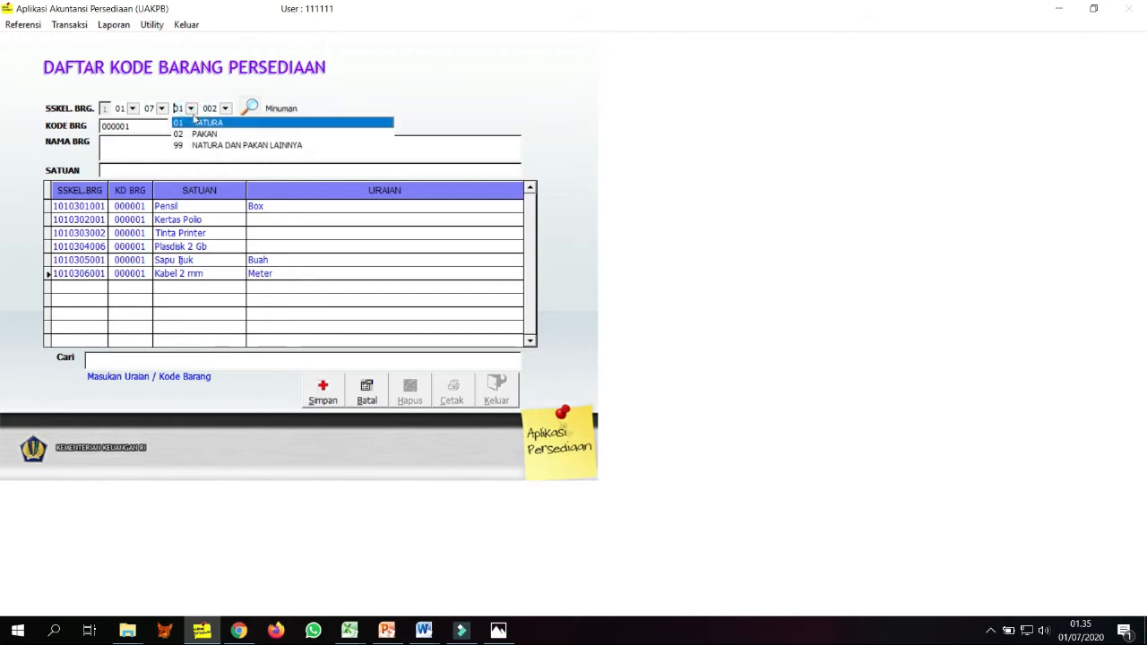
{"action": "left_click", "coordinate": [193, 124]}
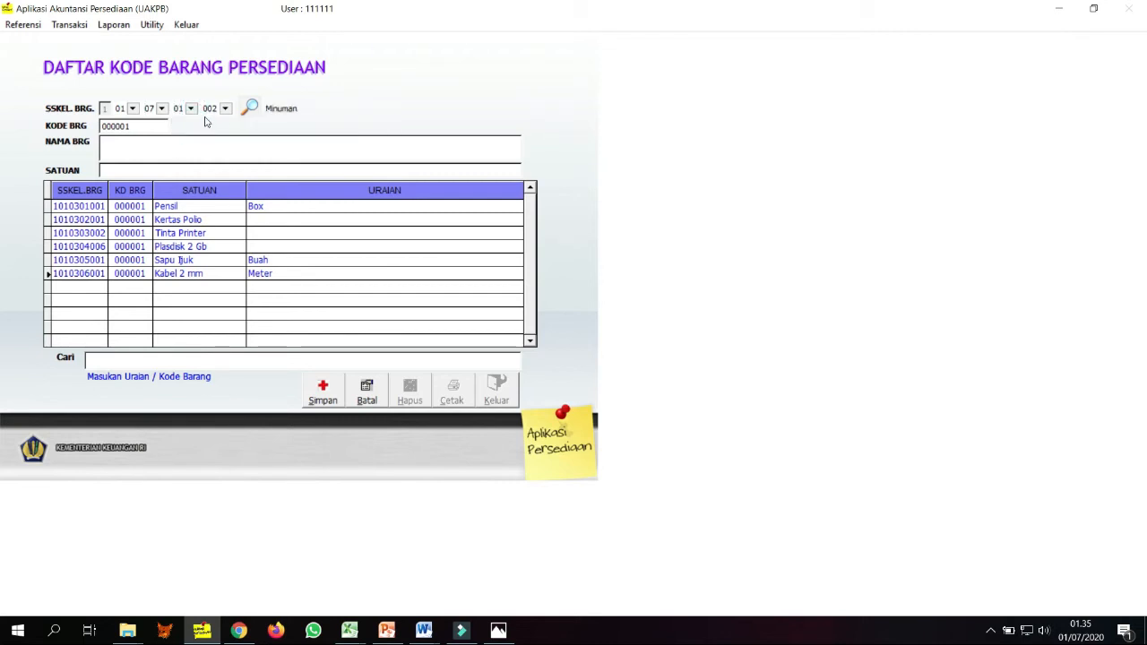
{"action": "left_click", "coordinate": [225, 108]}
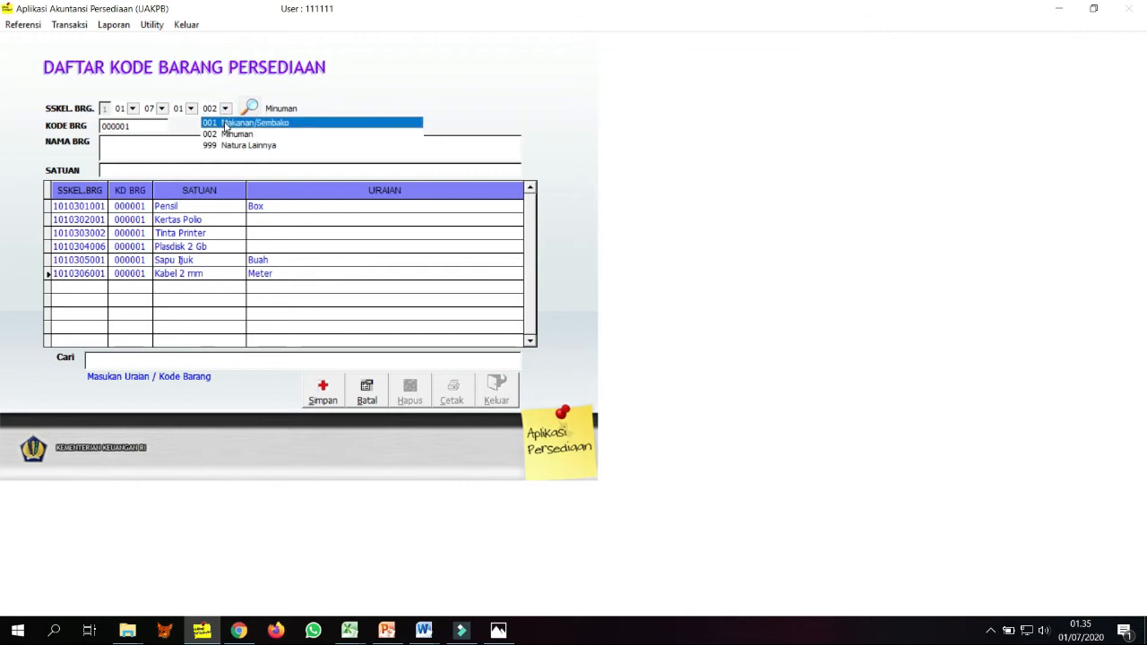
{"action": "left_click", "coordinate": [225, 123]}
Step: Name the item Kue Bolu, set its unit to Buah, and save the record
{"action": "left_click", "coordinate": [206, 144]}
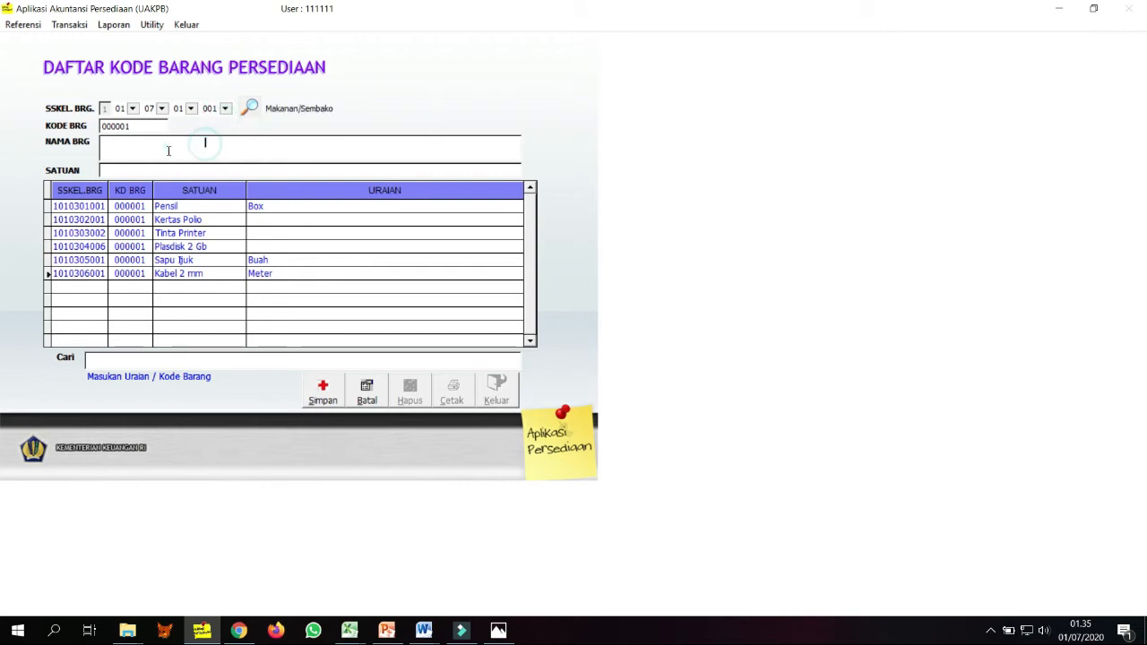
{"action": "left_click", "coordinate": [106, 145]}
{"action": "type", "text": "Kue Bolu"}
{"action": "key", "text": "Tab"}
{"action": "type", "text": "Buah"}
{"action": "left_click", "coordinate": [321, 393]}
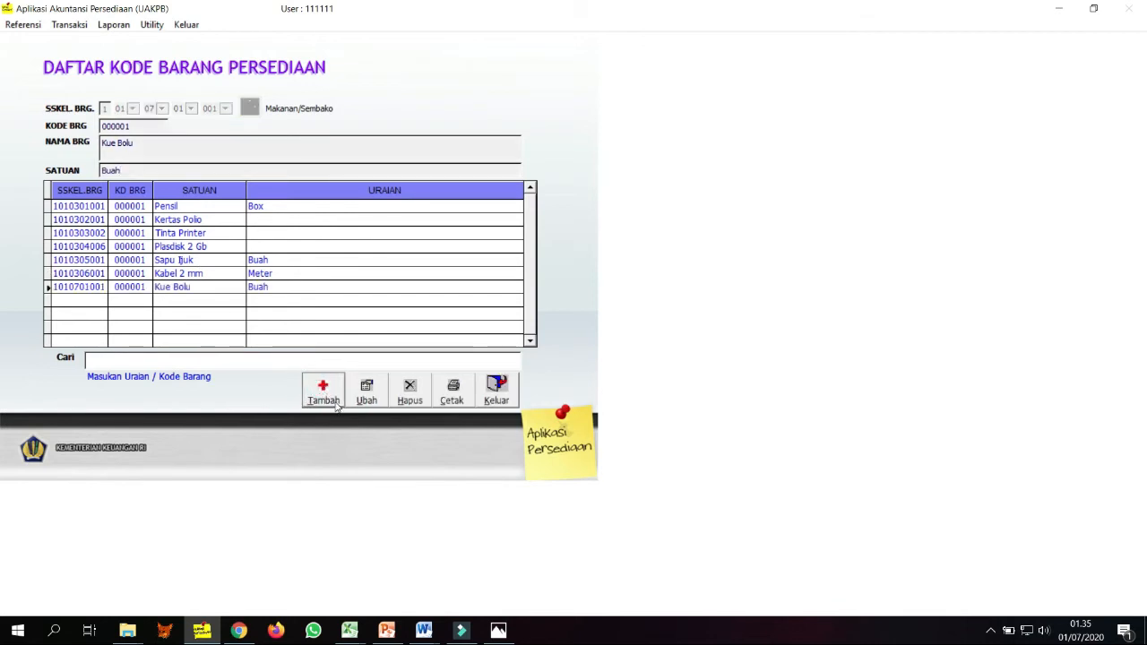
Step: Start another item record classified under 01 Barang Pakai Habis and 05 Persediaan untuk Dijual/Diserahkan
{"action": "left_click", "coordinate": [325, 396]}
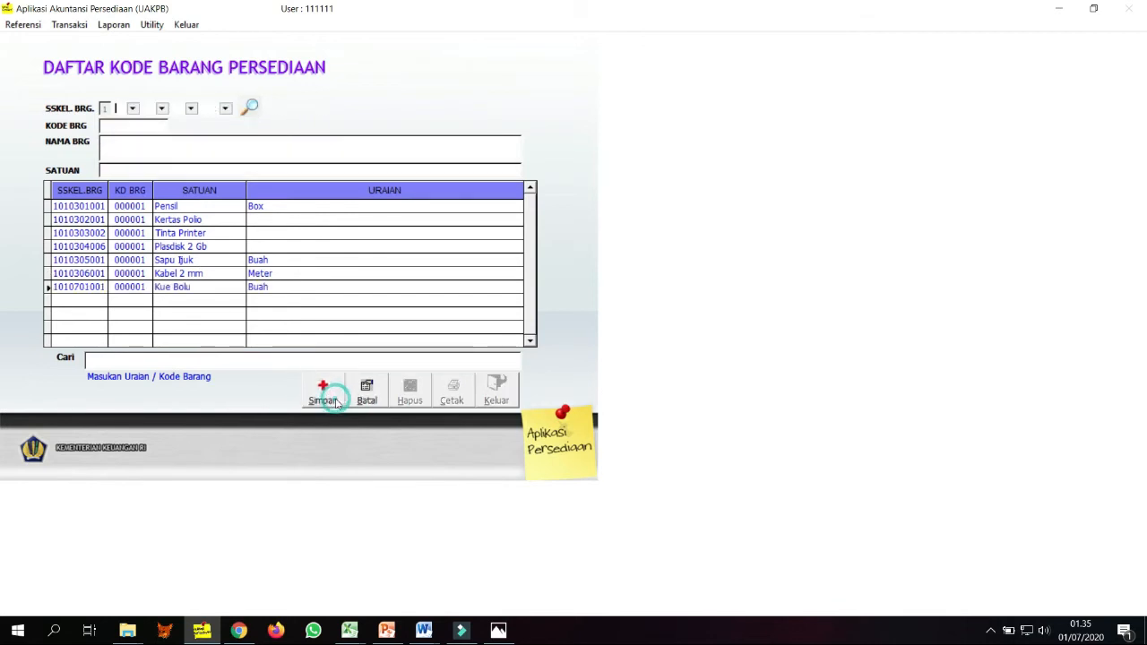
{"action": "left_click", "coordinate": [132, 108]}
{"action": "left_click", "coordinate": [132, 120]}
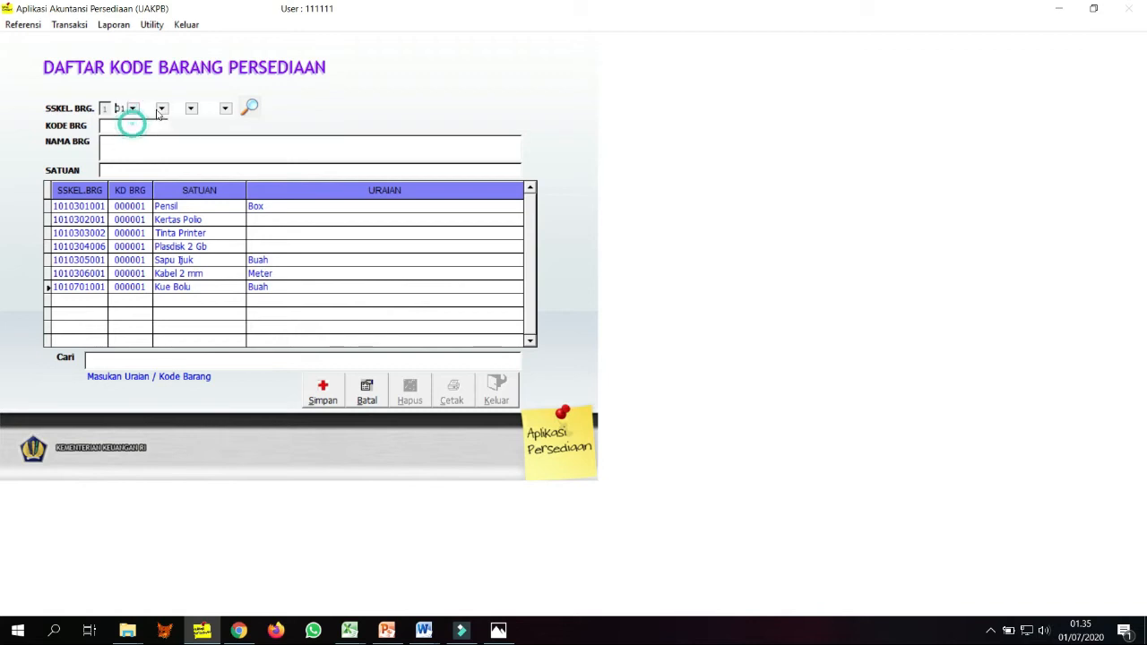
{"action": "left_click", "coordinate": [160, 109]}
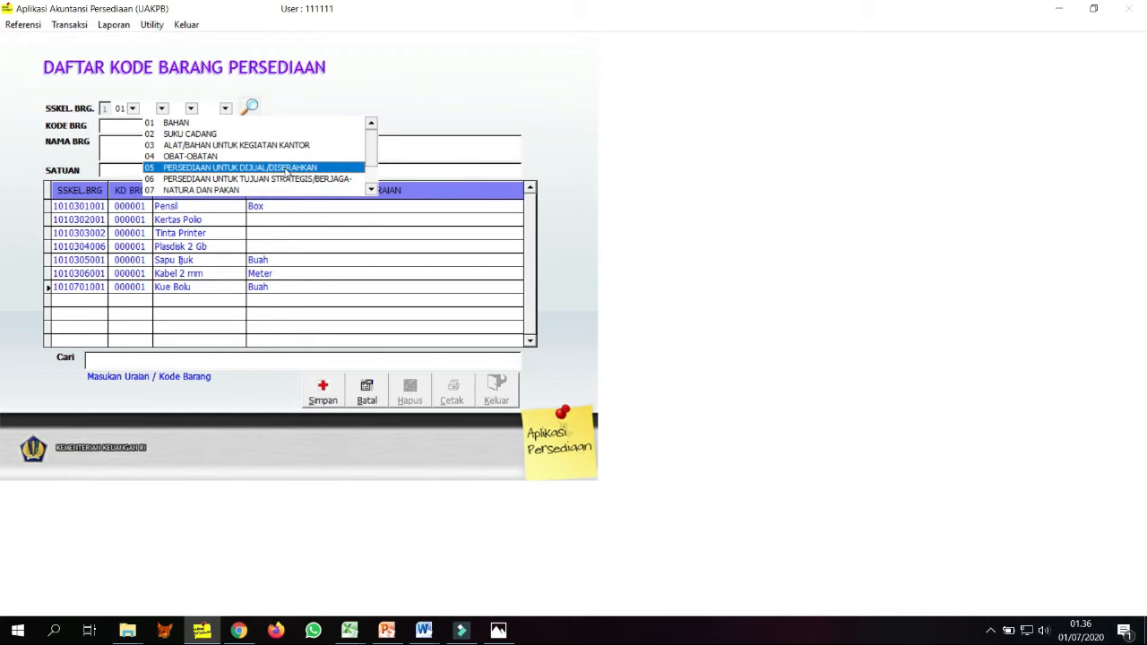
{"action": "left_click", "coordinate": [286, 168]}
Step: Complete the SSKEL. BRG. code with group 01 and 007 Aset Lain-lain
{"action": "left_click", "coordinate": [190, 108]}
{"action": "left_click", "coordinate": [192, 118]}
{"action": "left_click", "coordinate": [224, 109]}
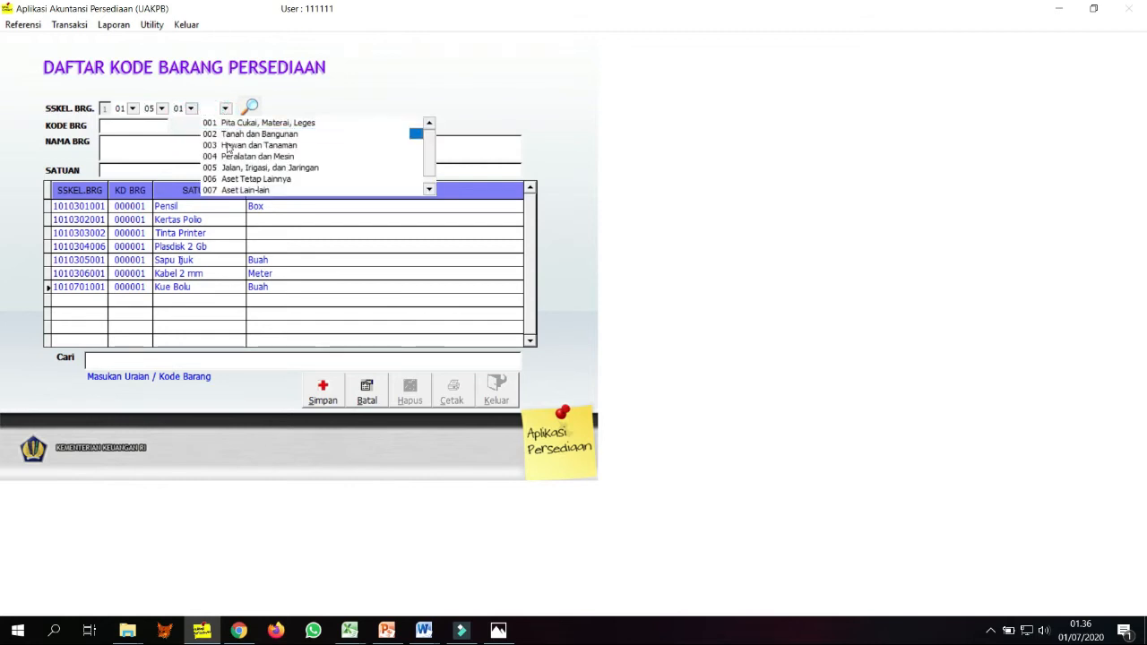
{"action": "left_click", "coordinate": [424, 168]}
{"action": "left_click", "coordinate": [429, 188]}
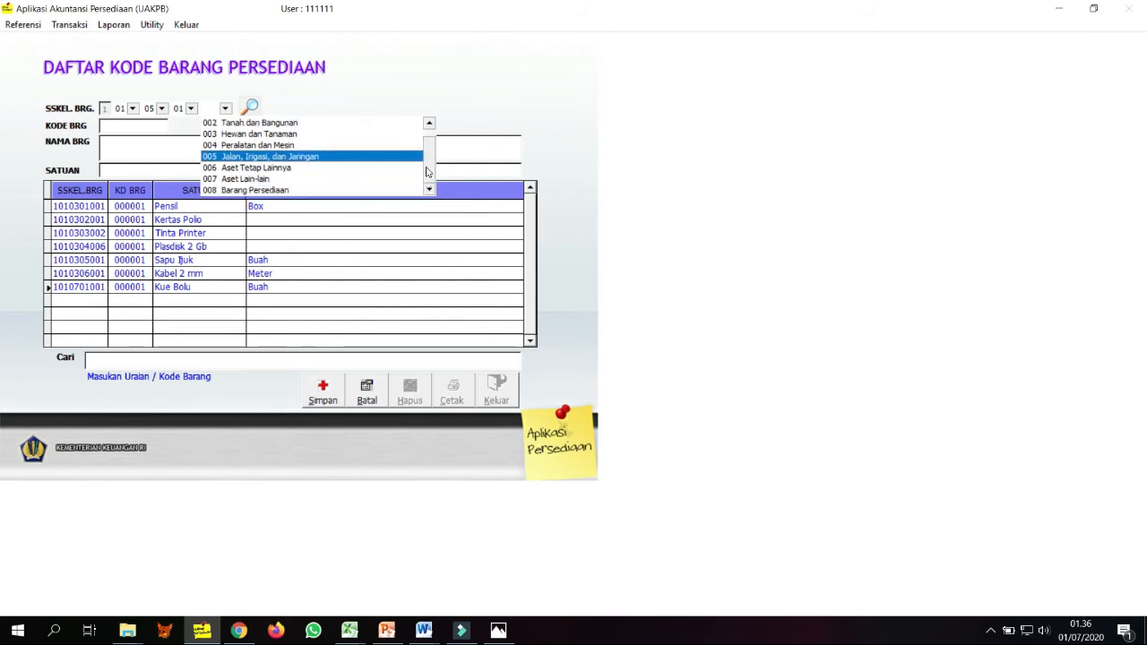
{"action": "left_click", "coordinate": [427, 168]}
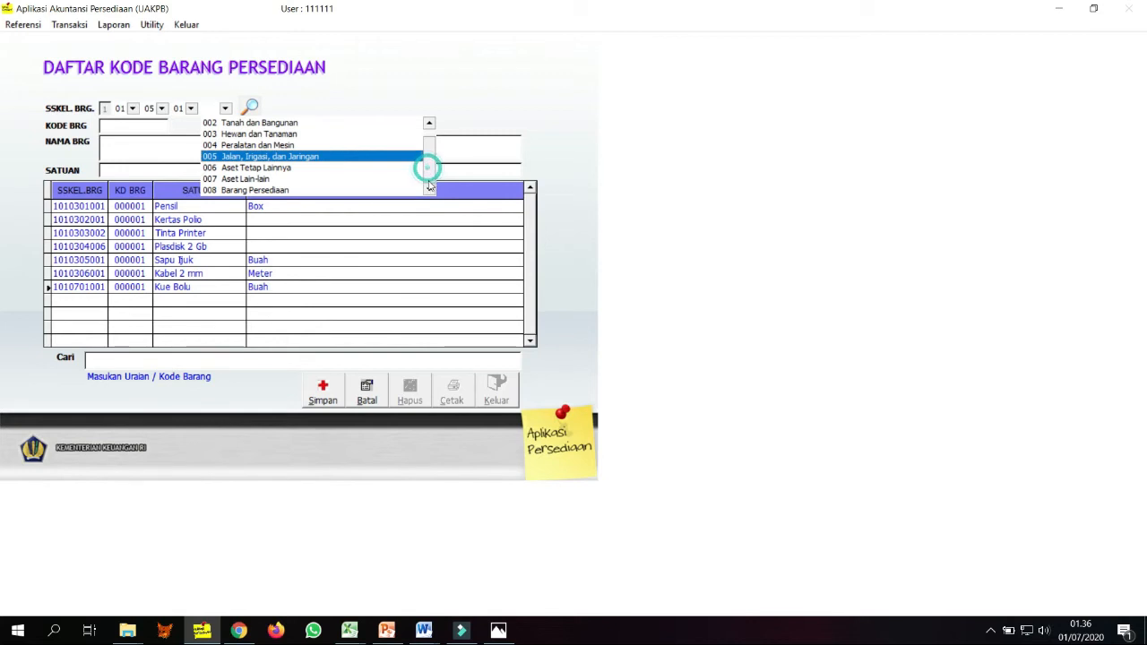
{"action": "left_click", "coordinate": [338, 179]}
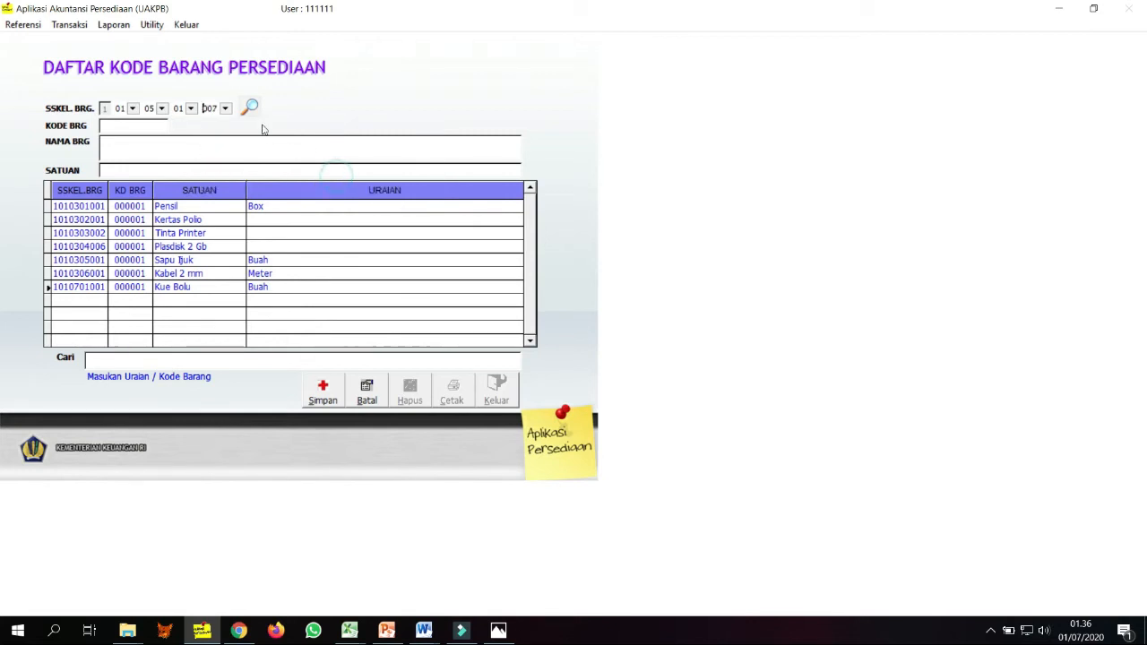
Step: Enter Jaket Almater as the item name
{"action": "left_click", "coordinate": [103, 143]}
{"action": "type", "text": "Al"}
{"action": "key", "text": "BackSpace"}
{"action": "key", "text": "BackSpace"}
{"action": "type", "text": "jakte"}
{"action": "key", "text": "BackSpace"}
{"action": "key", "text": "BackSpace"}
{"action": "key", "text": "BackSpace"}
{"action": "key", "text": "BackSpace"}
{"action": "key", "text": "BackSpace"}
{"action": "type", "text": "Alat"}
{"action": "key", "text": "BackSpace"}
{"action": "key", "text": "BackSpace"}
{"action": "key", "text": "BackSpace"}
{"action": "key", "text": "BackSpace"}
{"action": "type", "text": "Jaket Al"}
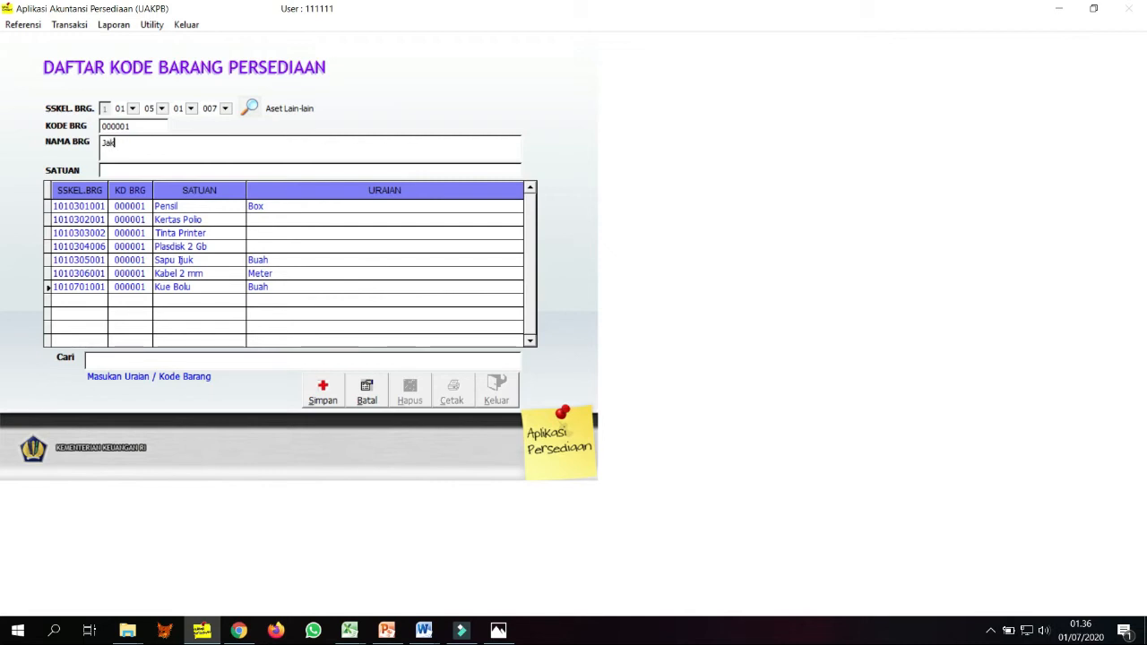
{"action": "type", "text": "mater"}
Step: Set the item's unit to Lembar and save the record
{"action": "left_click", "coordinate": [214, 168]}
{"action": "type", "text": "B"}
{"action": "key", "text": "BackSpace"}
{"action": "type", "text": "Lembar"}
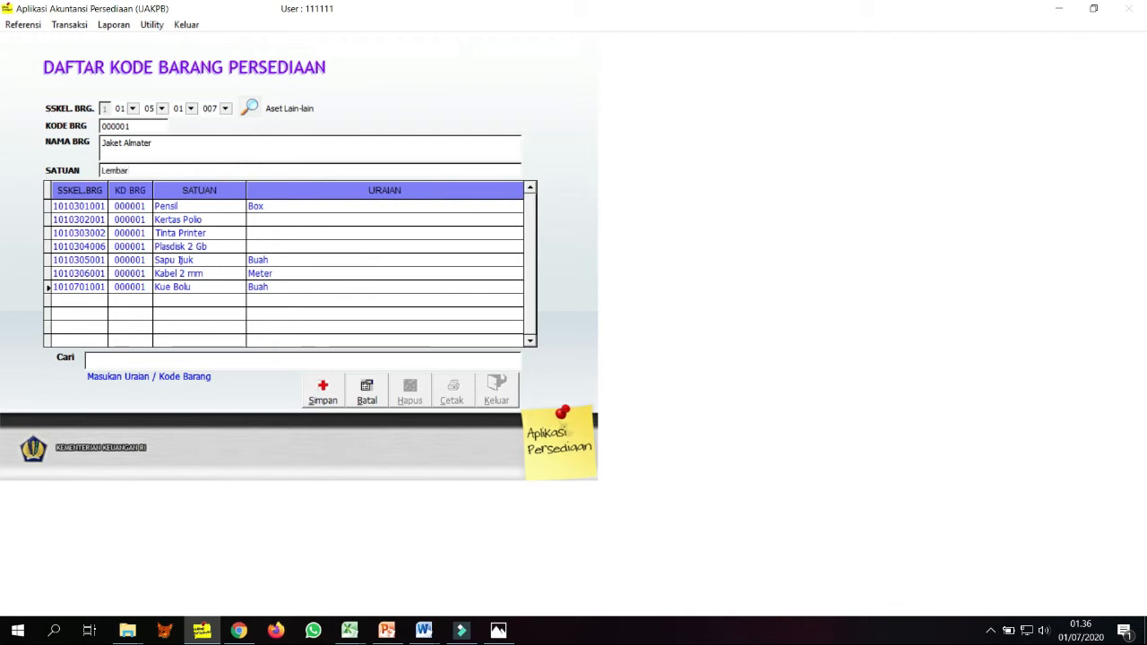
{"action": "left_click", "coordinate": [323, 393]}
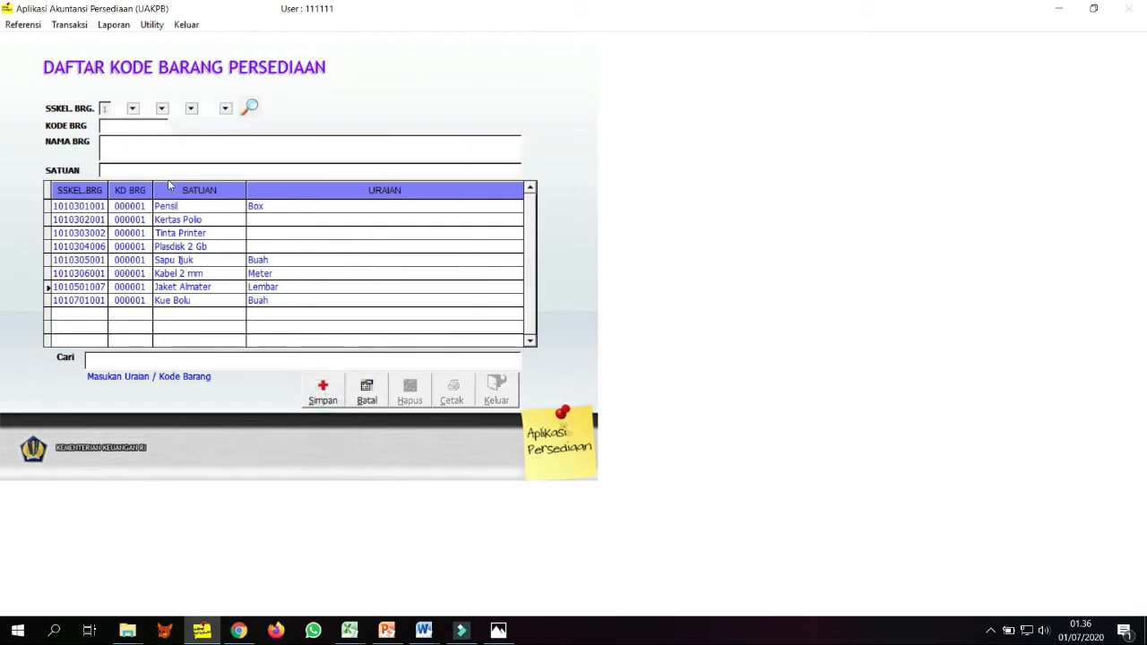
{"action": "left_click", "coordinate": [132, 109]}
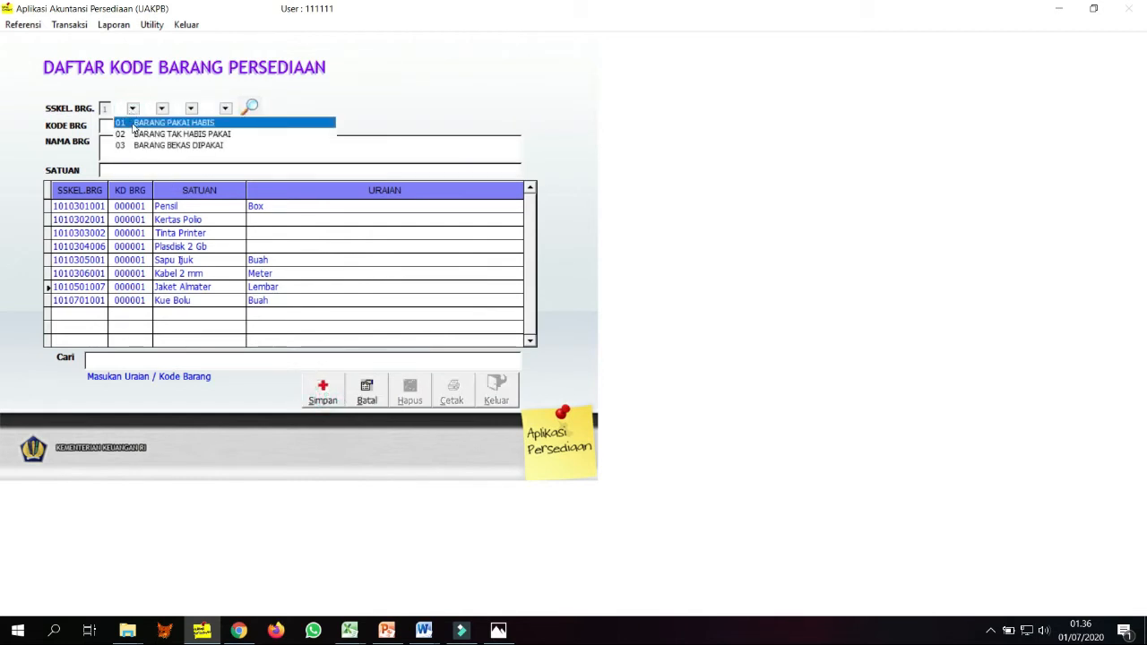
{"action": "left_click", "coordinate": [130, 124]}
{"action": "left_click", "coordinate": [162, 109]}
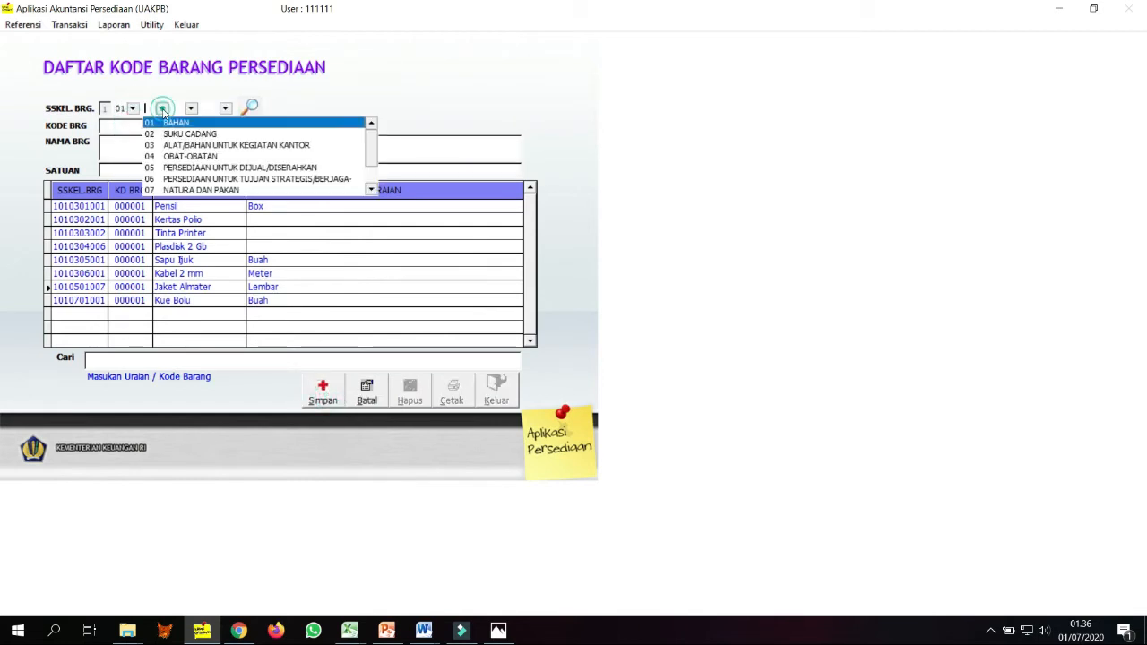
{"action": "left_click", "coordinate": [371, 190]}
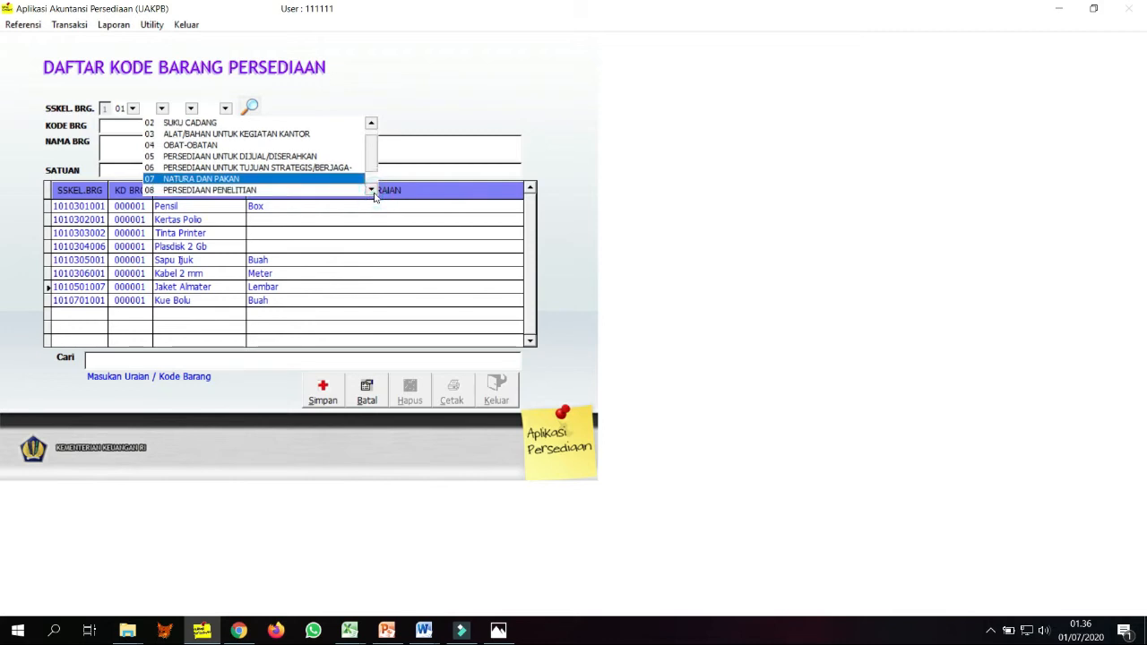
{"action": "left_click", "coordinate": [372, 190]}
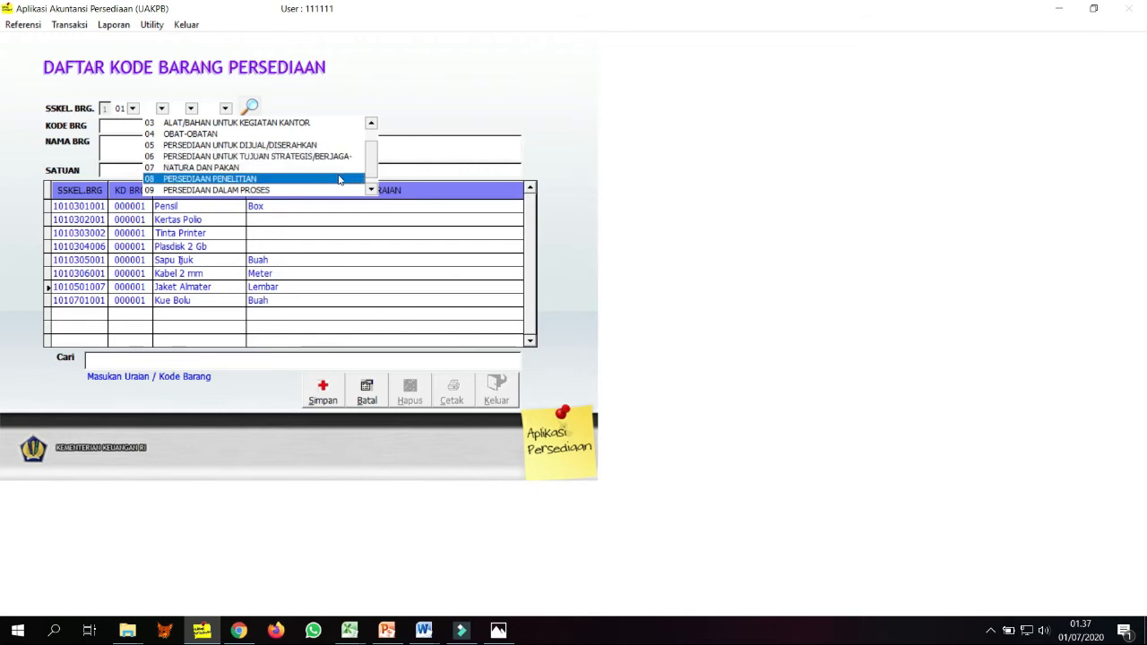
{"action": "left_click", "coordinate": [364, 189]}
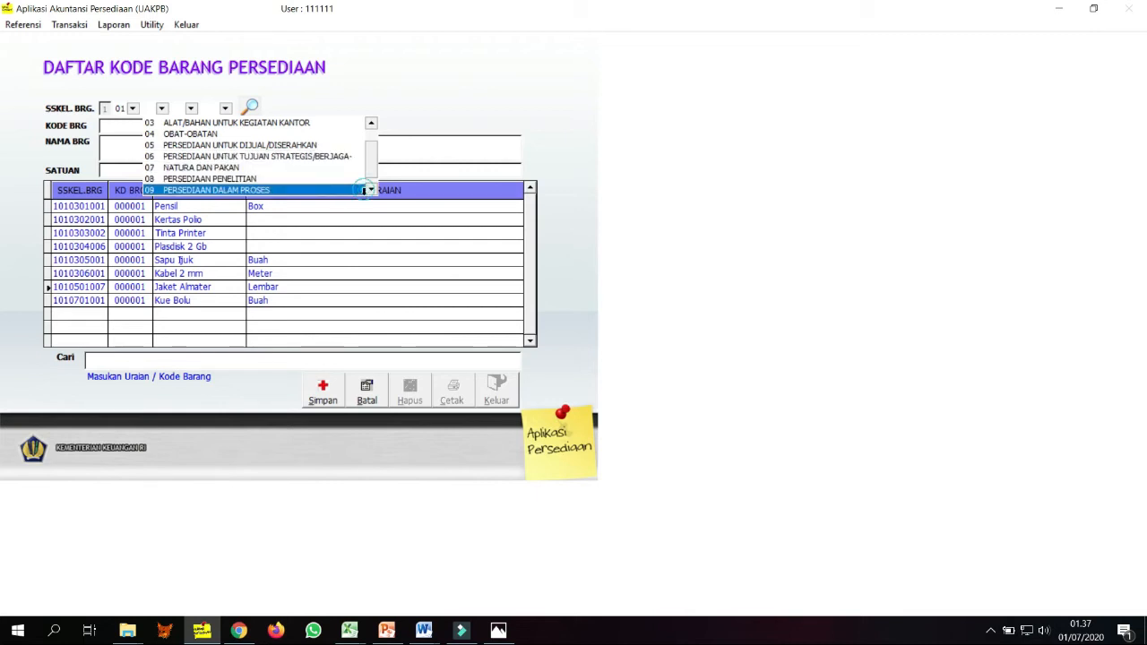
{"action": "left_click", "coordinate": [161, 109]}
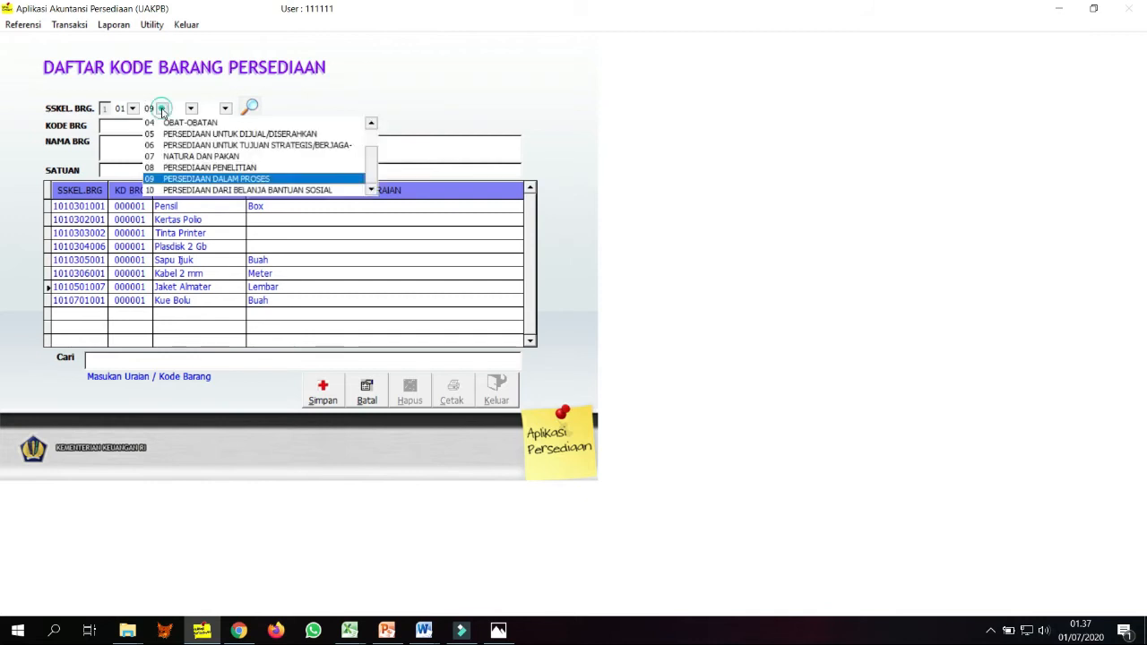
{"action": "left_click_drag", "start_coordinate": [371, 169], "coordinate": [370, 147]}
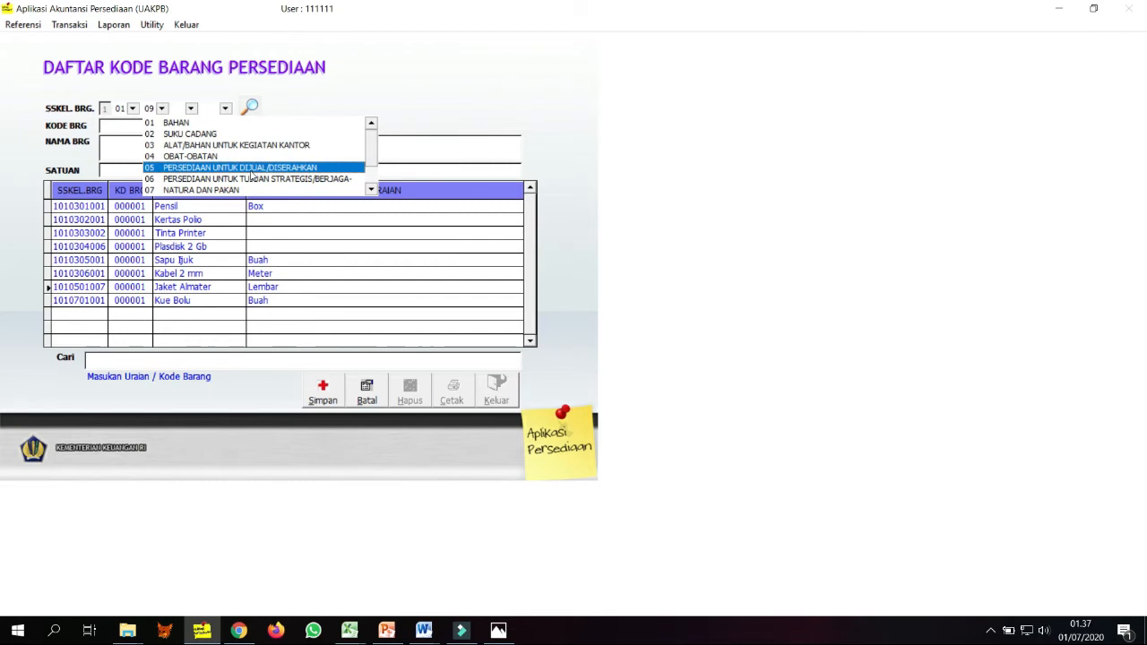
{"action": "left_click", "coordinate": [255, 235]}
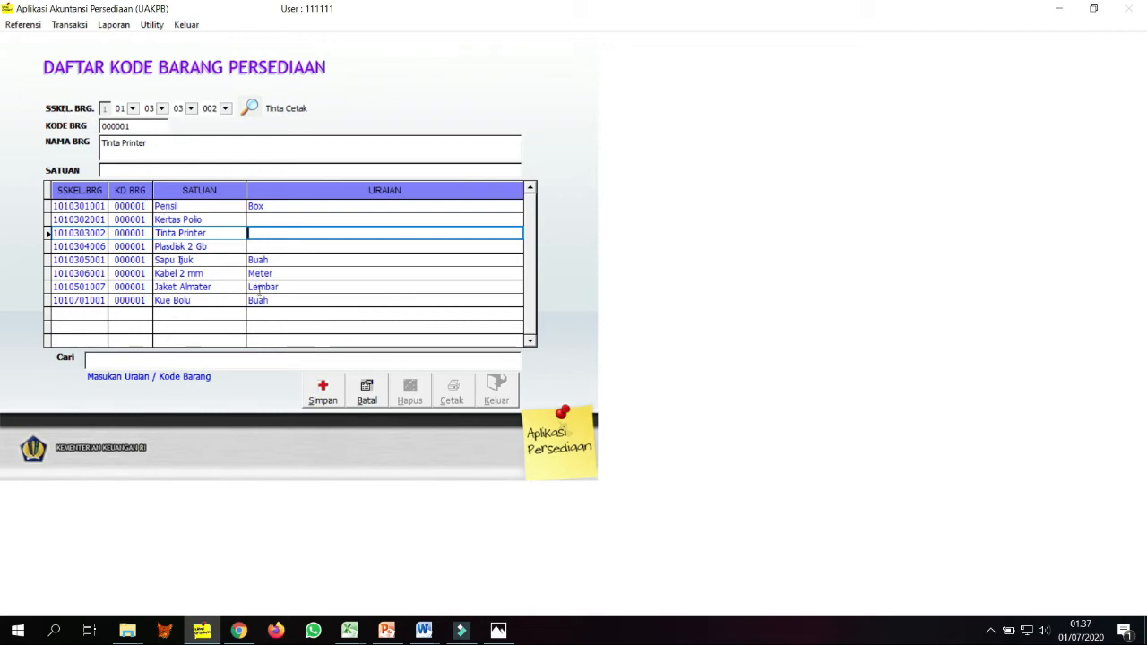
{"action": "left_click", "coordinate": [195, 219]}
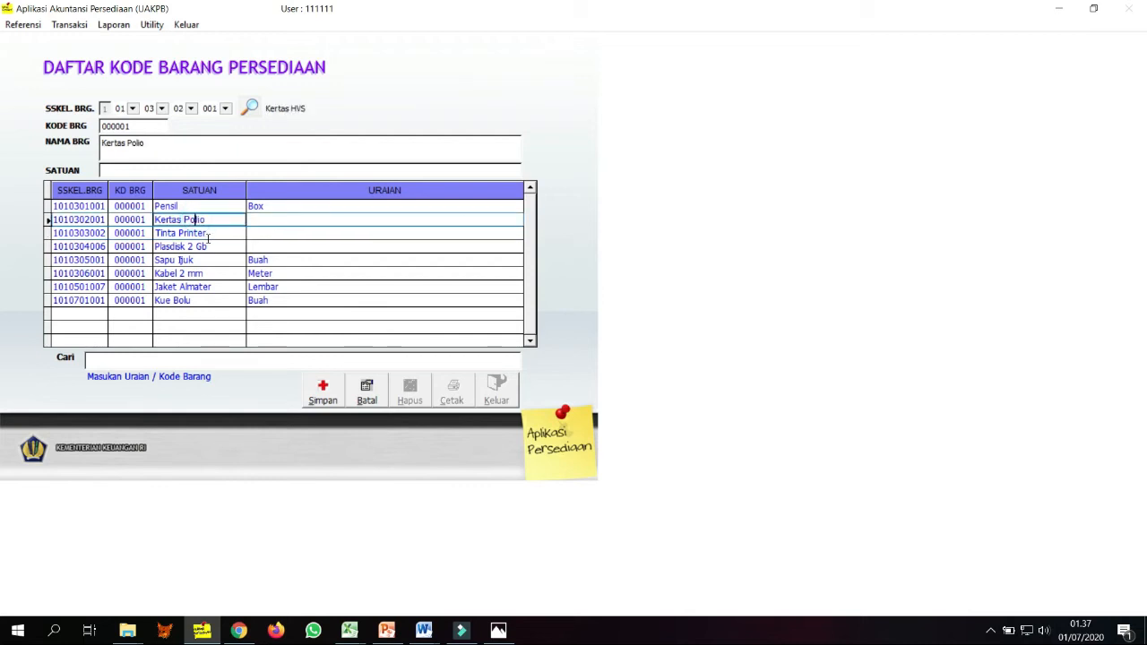
{"action": "key", "text": "Up"}
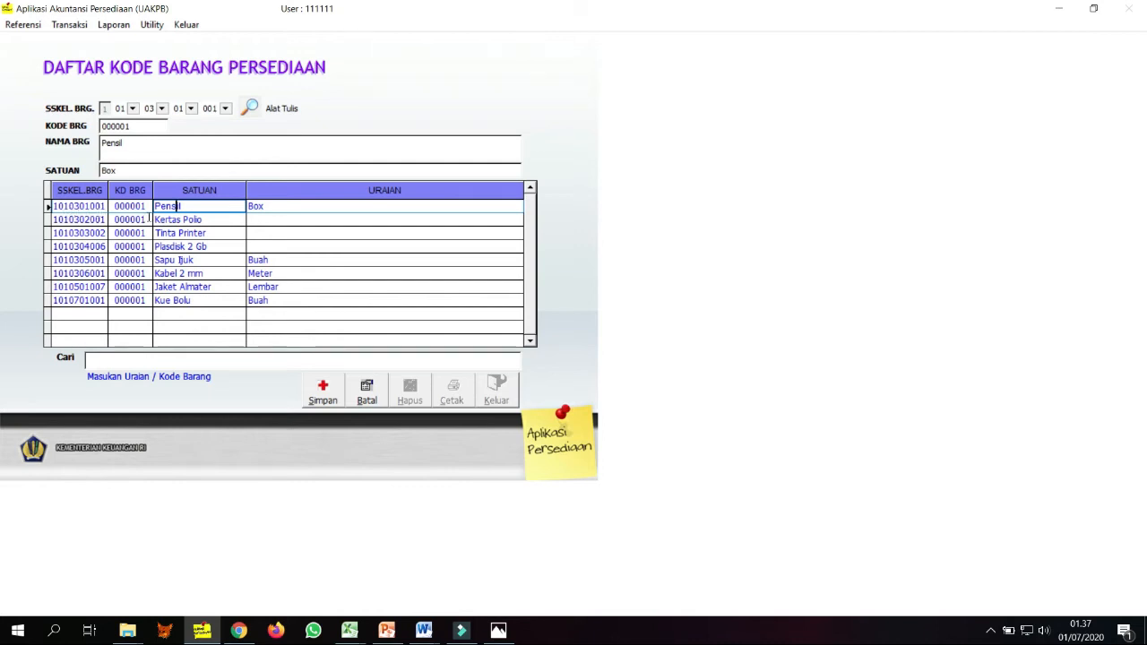
{"action": "left_click", "coordinate": [366, 391]}
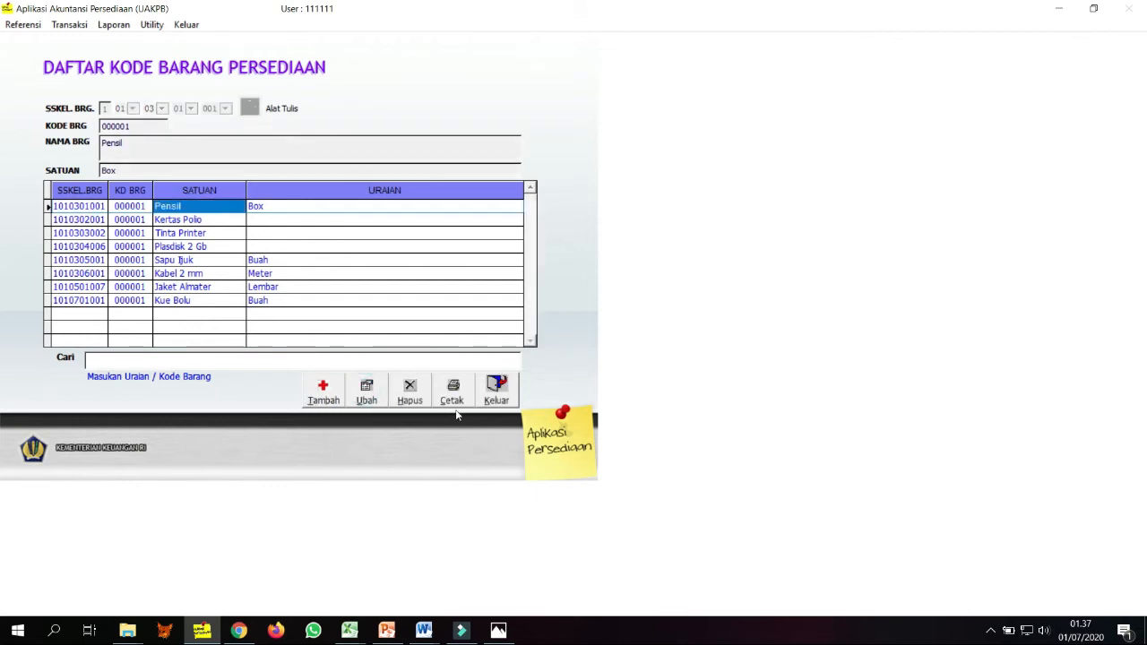
Step: Close the item code list and look at the Saldo Awal form for incoming inventory
{"action": "left_click", "coordinate": [497, 391]}
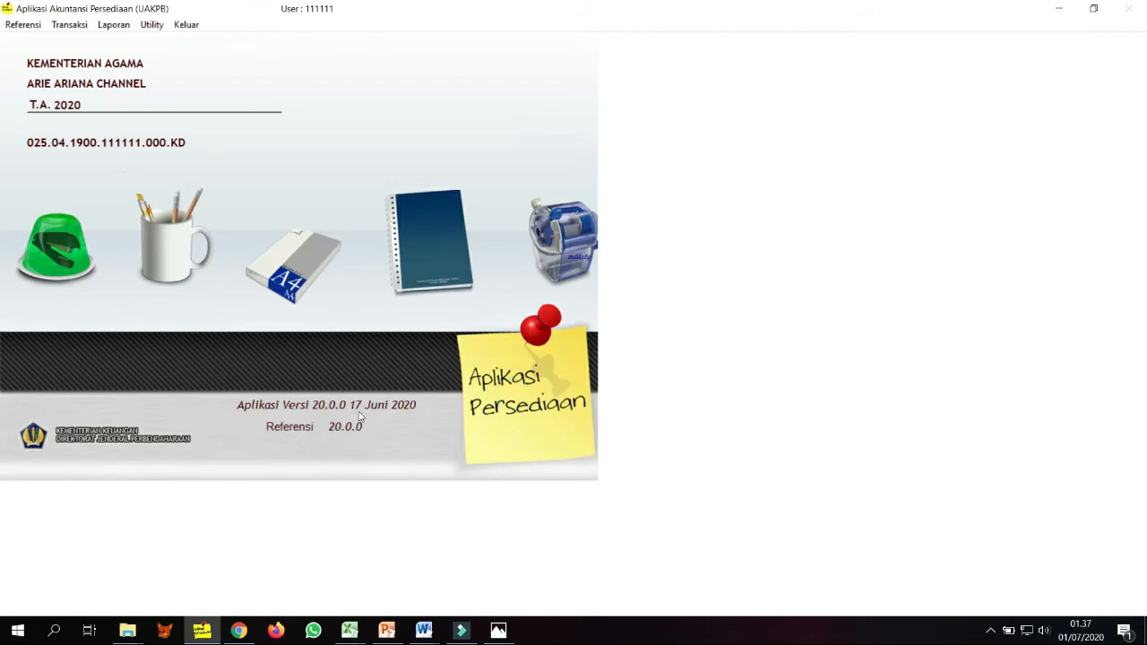
{"action": "left_click", "coordinate": [79, 29]}
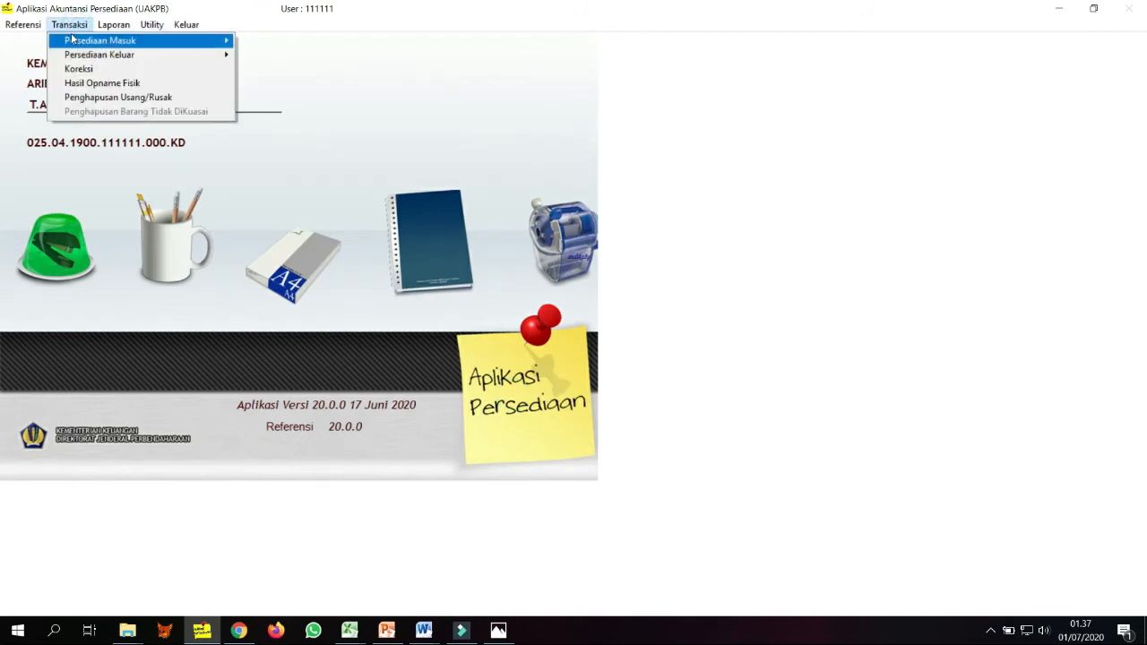
{"action": "mouse_move", "coordinate": [74, 42]}
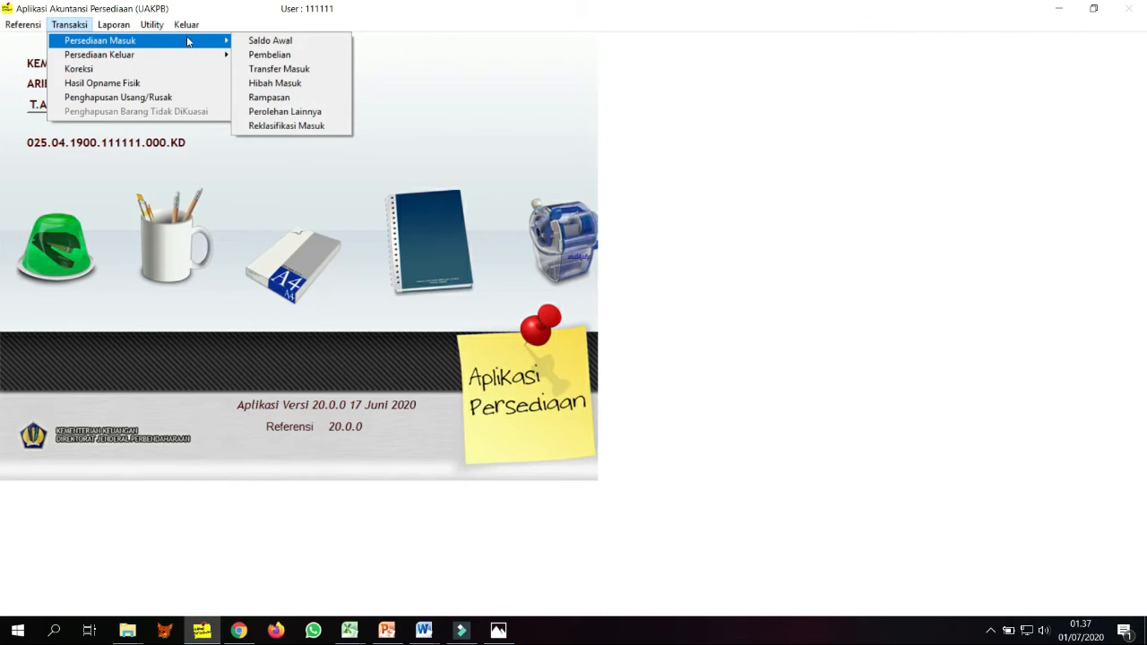
{"action": "left_click", "coordinate": [265, 42]}
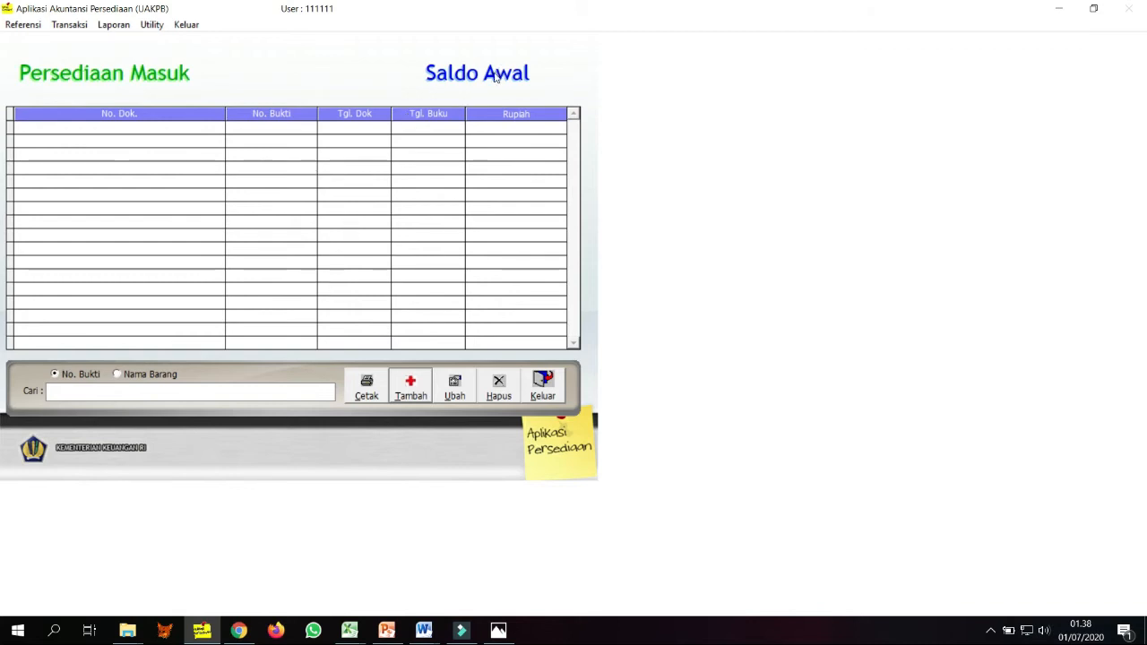
{"action": "left_click", "coordinate": [543, 397]}
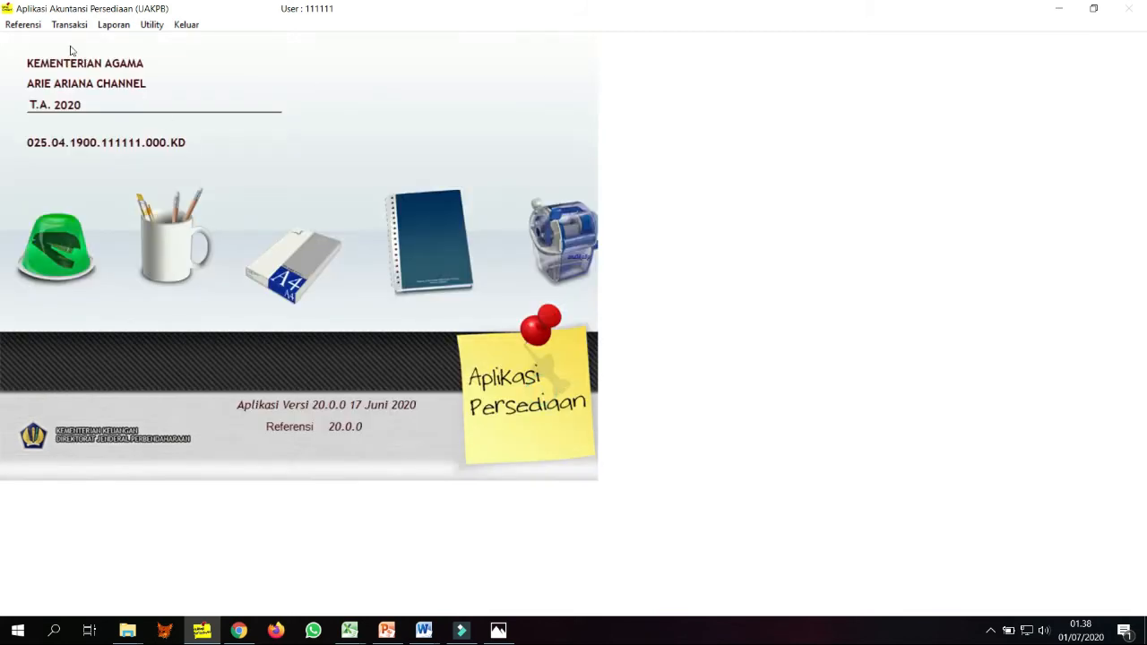
Step: Start a new Pembelian record for incoming inventory
{"action": "left_click", "coordinate": [67, 26]}
{"action": "mouse_move", "coordinate": [158, 41]}
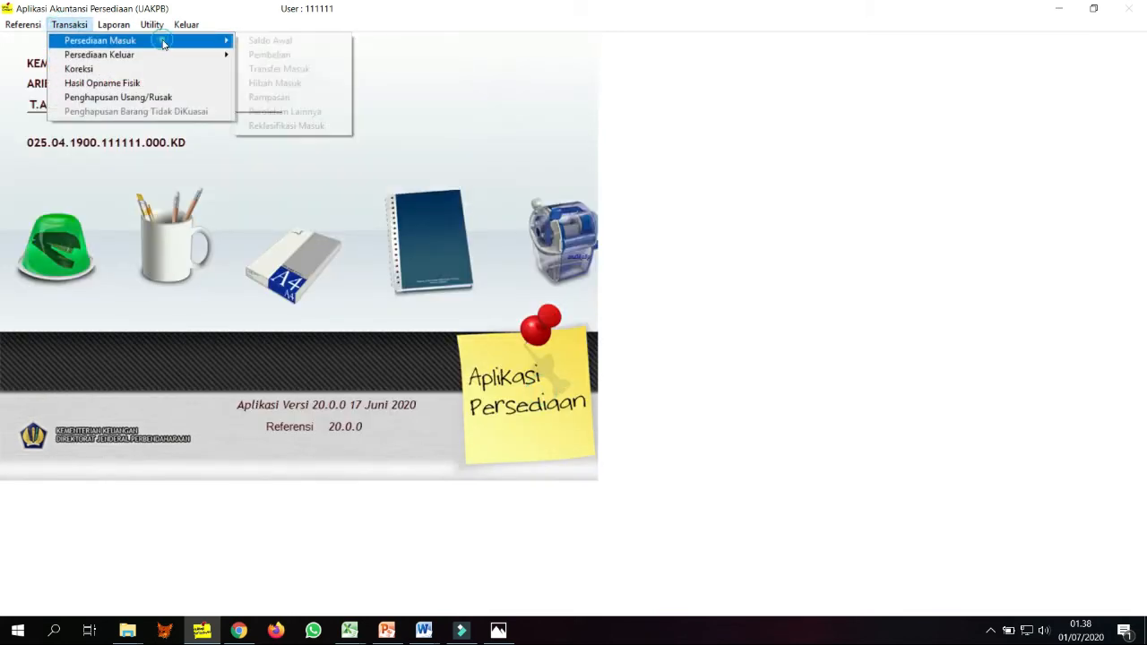
{"action": "left_click", "coordinate": [251, 55]}
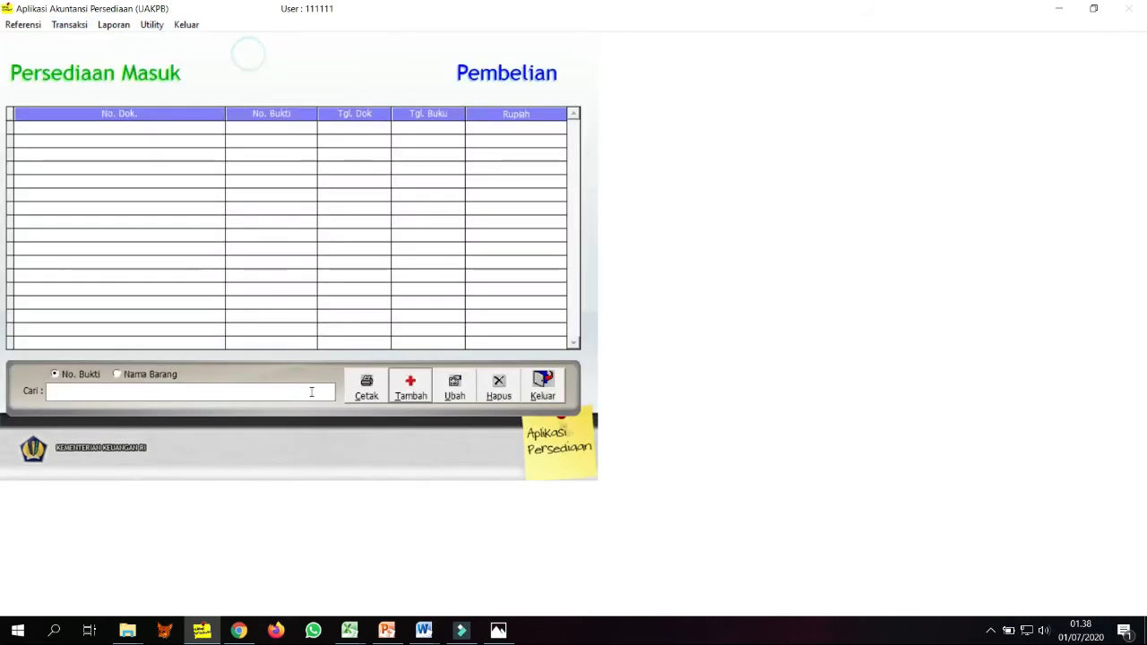
{"action": "left_click", "coordinate": [411, 397]}
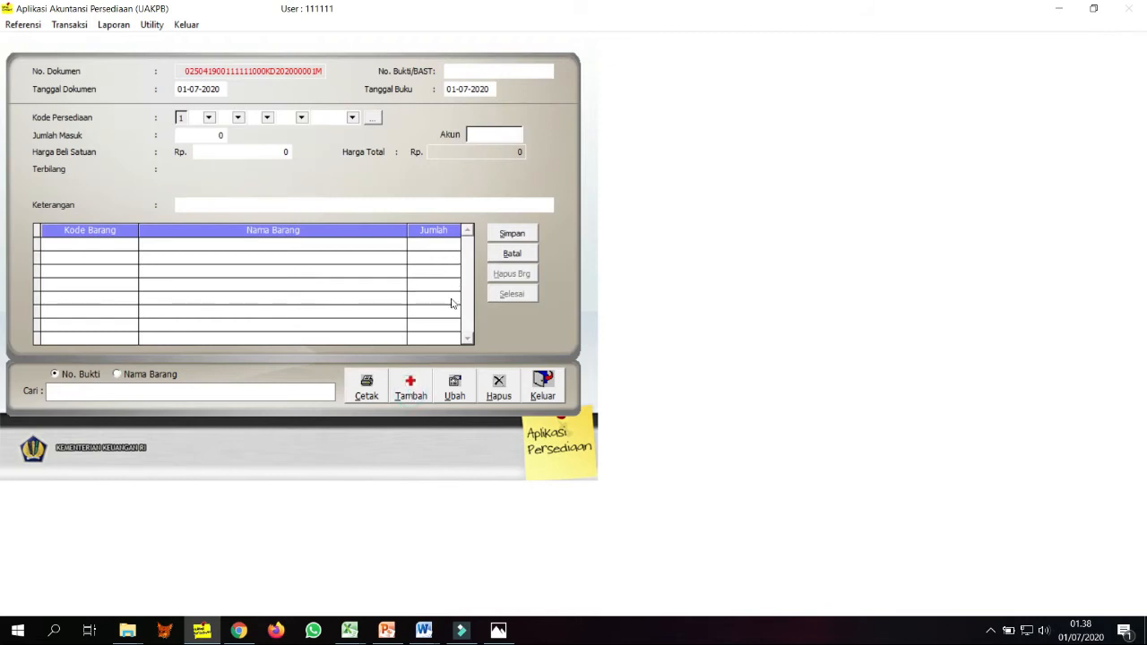
Step: Enter 001 as the purchase's No. Bukti/BAST and keep the proposed document and book dates
{"action": "type", "text": "001"}
{"action": "key", "text": "Tab"}
{"action": "key", "text": "Tab"}
{"action": "key", "text": "Tab"}
Step: Examine the registered items and their codes in the Kode Persediaan lookup list
{"action": "left_click", "coordinate": [372, 118]}
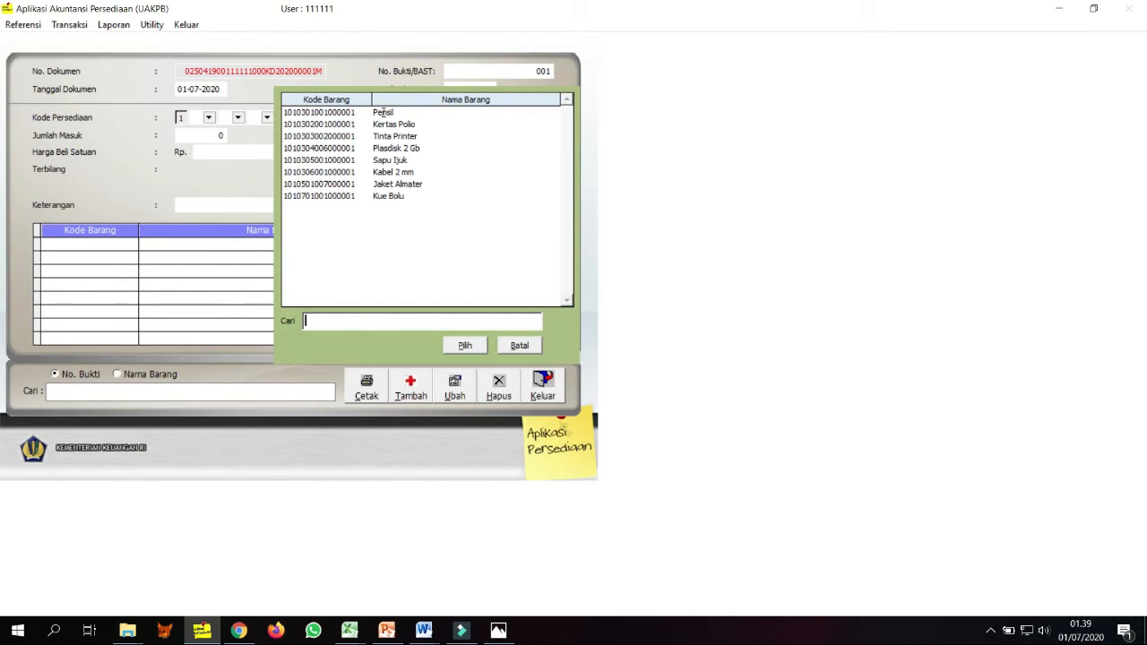
{"action": "left_click", "coordinate": [382, 112]}
{"action": "left_click", "coordinate": [397, 126]}
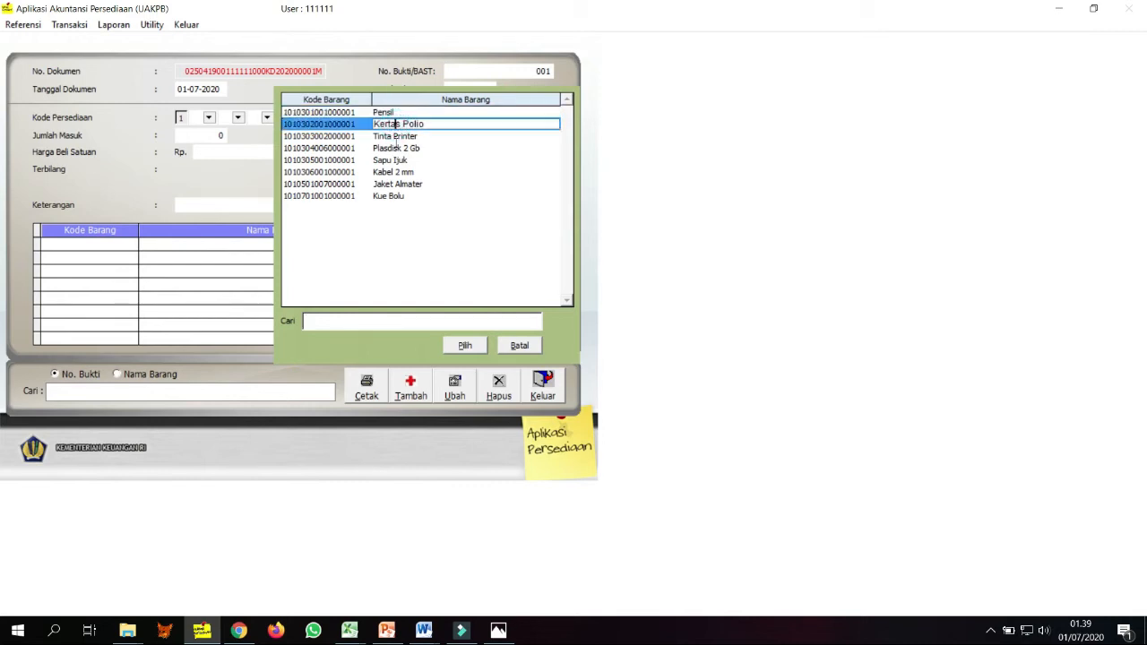
{"action": "left_click", "coordinate": [396, 135]}
{"action": "left_click", "coordinate": [414, 148]}
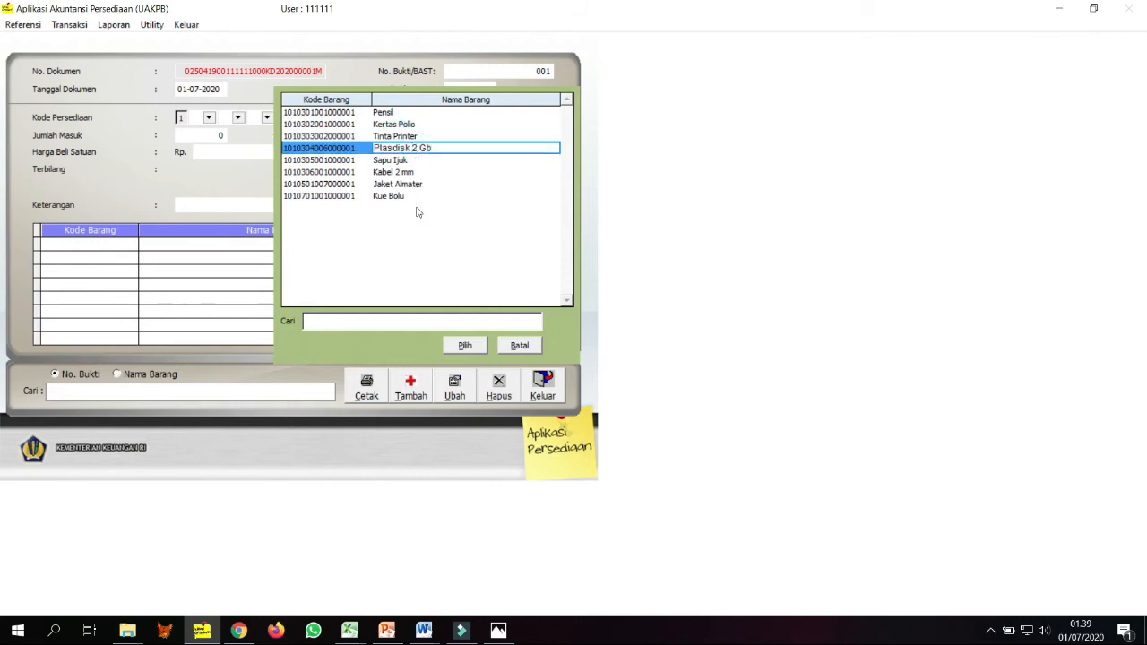
{"action": "left_click", "coordinate": [391, 113]}
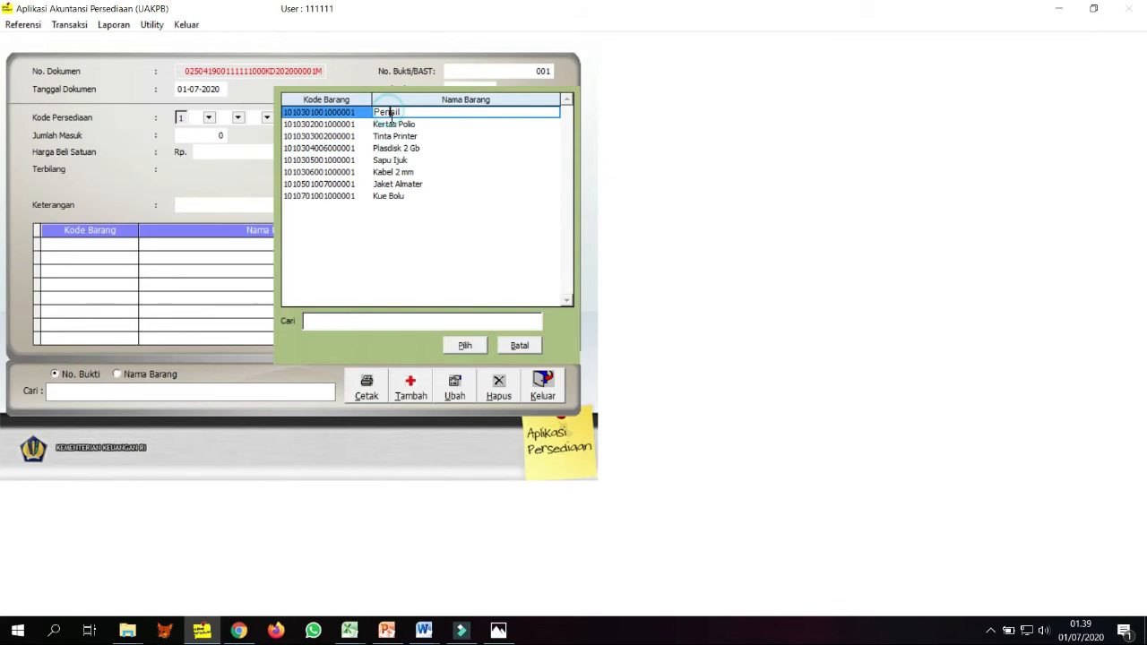
{"action": "left_click", "coordinate": [404, 148]}
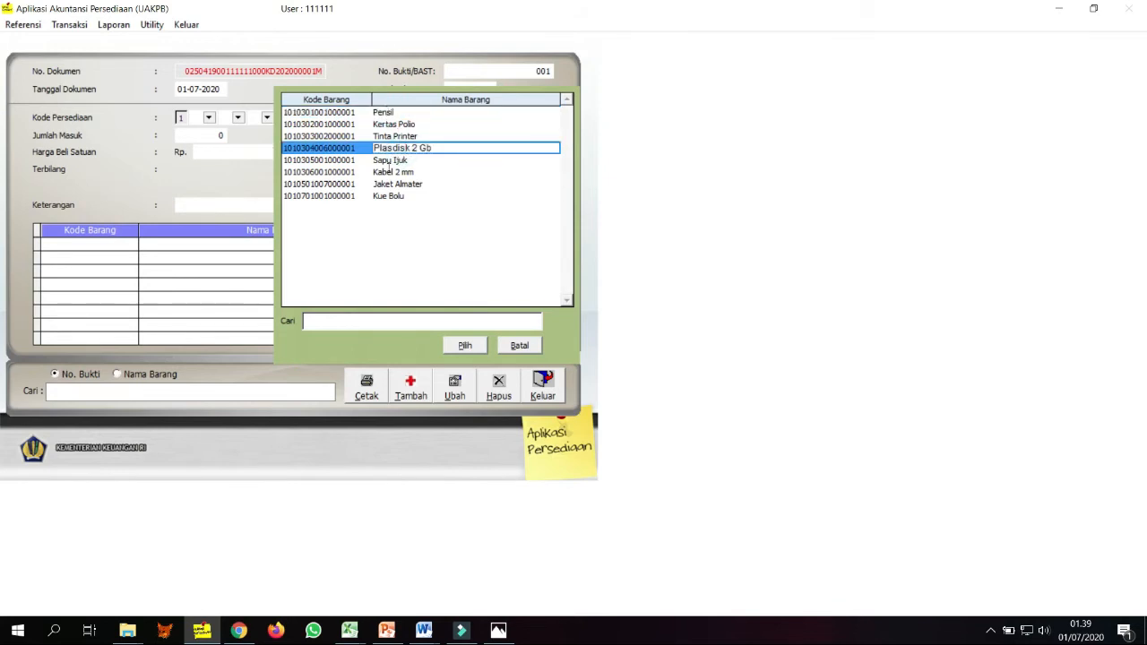
{"action": "left_click", "coordinate": [389, 170]}
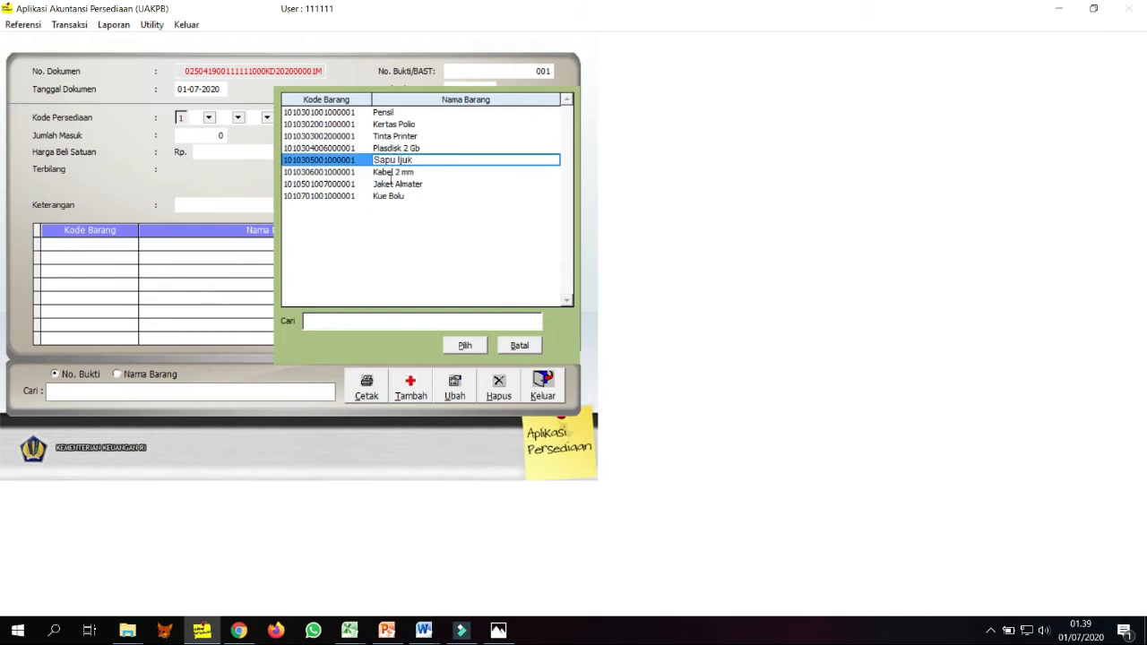
{"action": "left_click", "coordinate": [391, 173]}
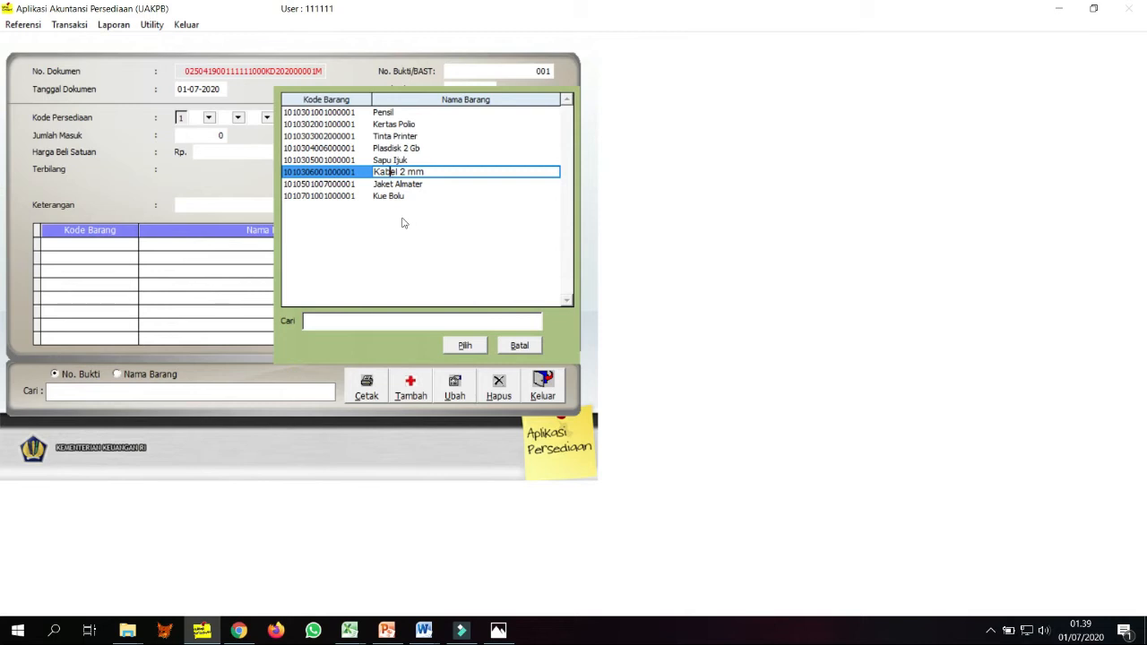
{"action": "left_click", "coordinate": [394, 196]}
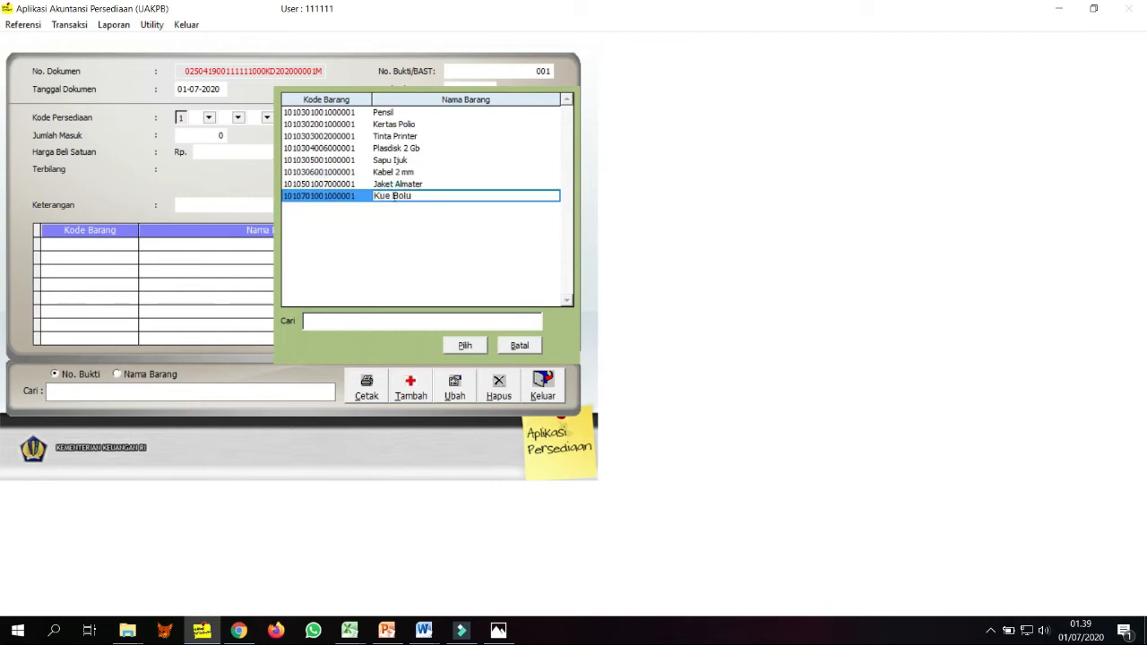
{"action": "key", "text": "Up"}
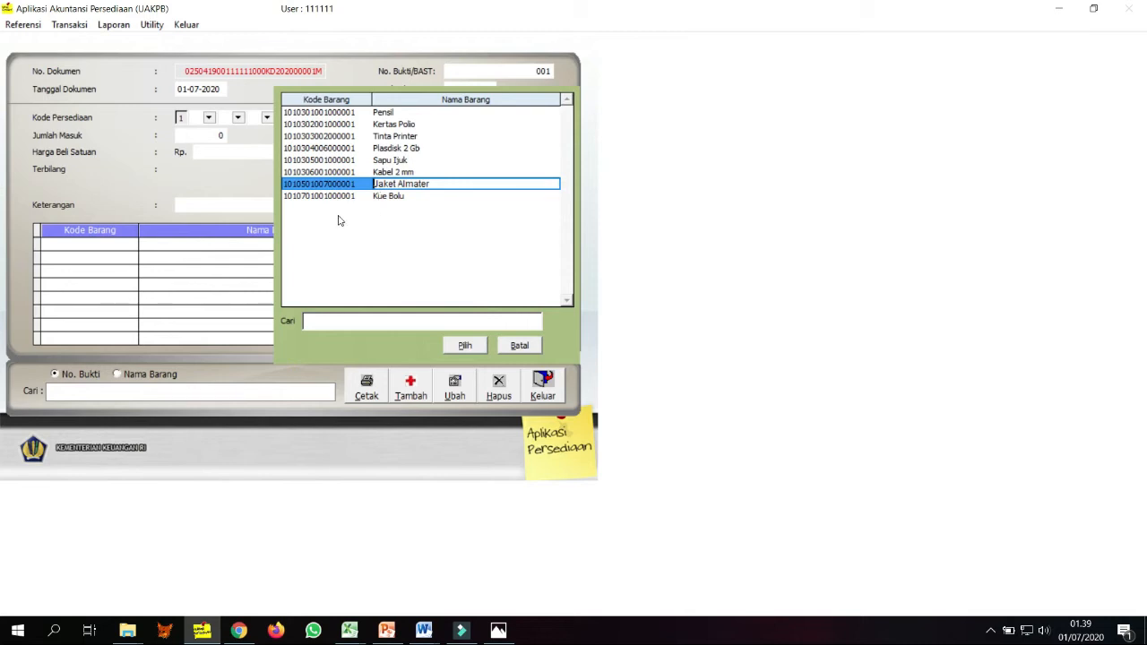
Step: Choose Pensil as the purchased item with a Jumlah Masuk of 1 and a Harga Beli Satuan of 10,000
{"action": "double_click", "coordinate": [385, 115]}
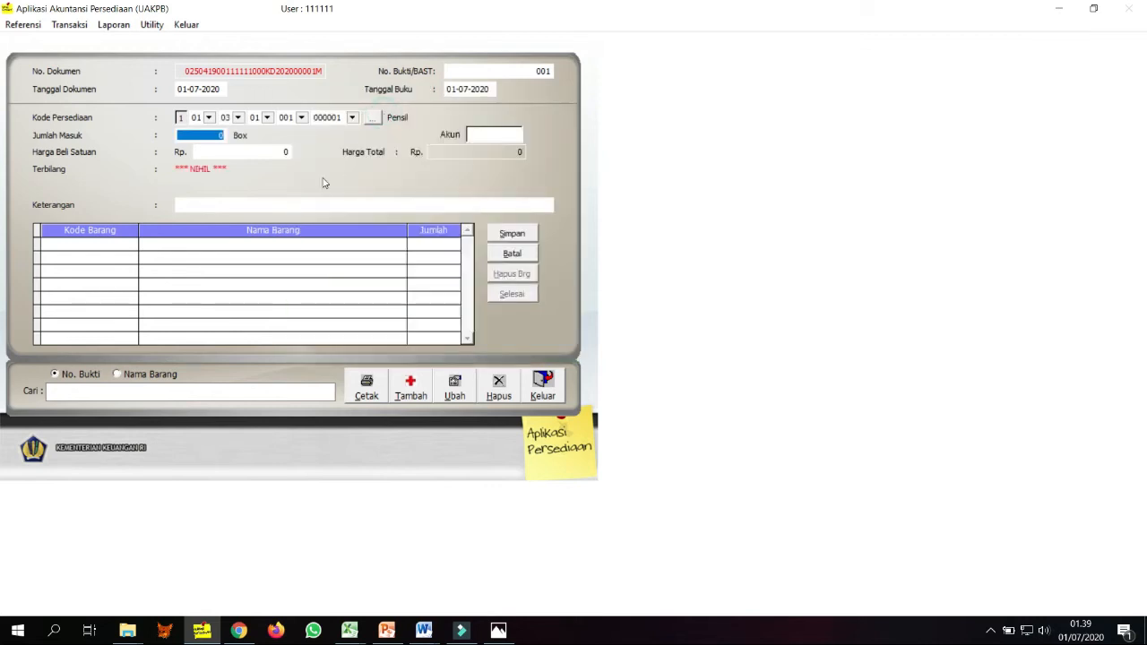
{"action": "type", "text": "1"}
{"action": "key", "text": "Return"}
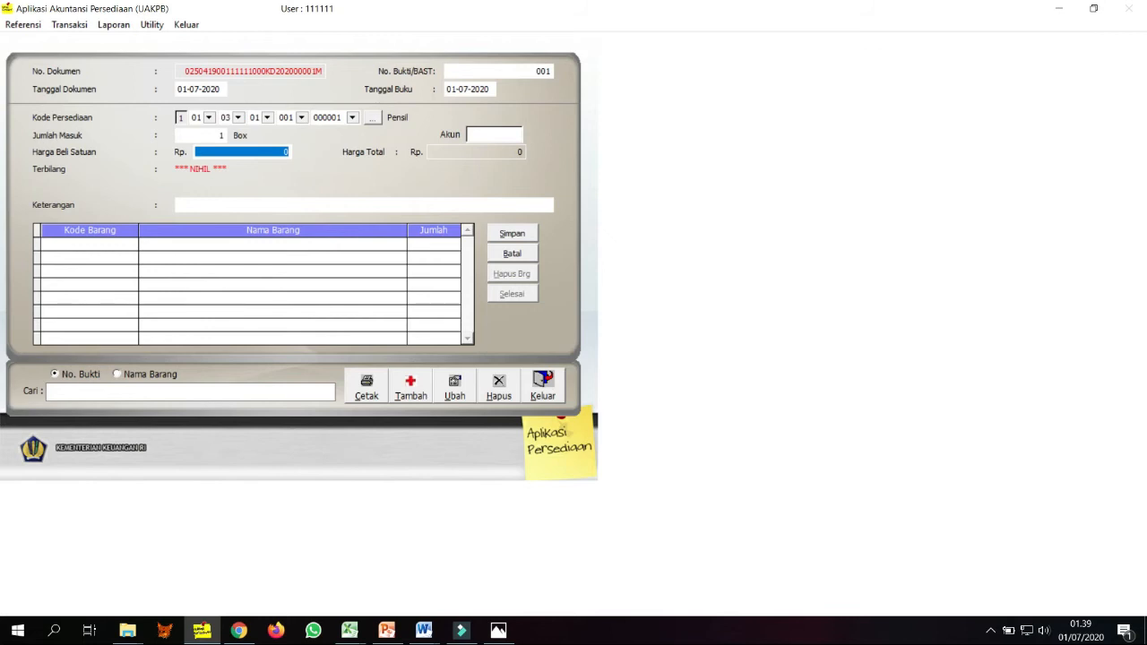
{"action": "type", "text": "100,00"}
{"action": "key", "text": "Return"}
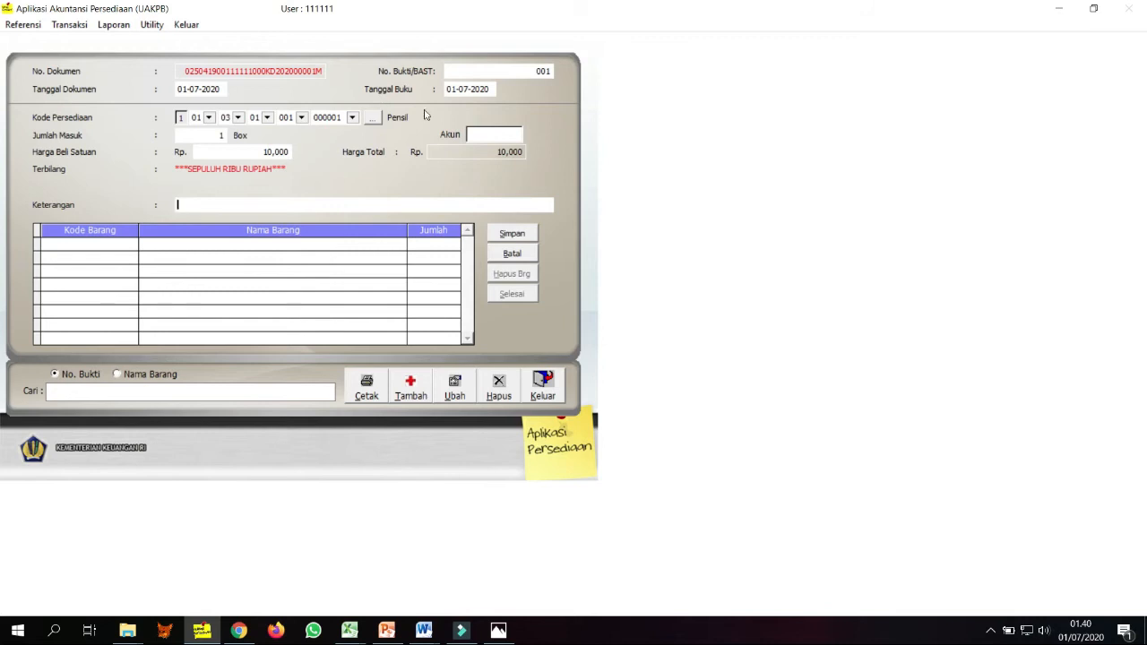
Step: Enter 521811 as the purchase's Akun code and replace it with 523112
{"action": "left_click", "coordinate": [471, 133]}
{"action": "type", "text": "521811"}
{"action": "double_click", "coordinate": [509, 136]}
{"action": "type", "text": "523112"}
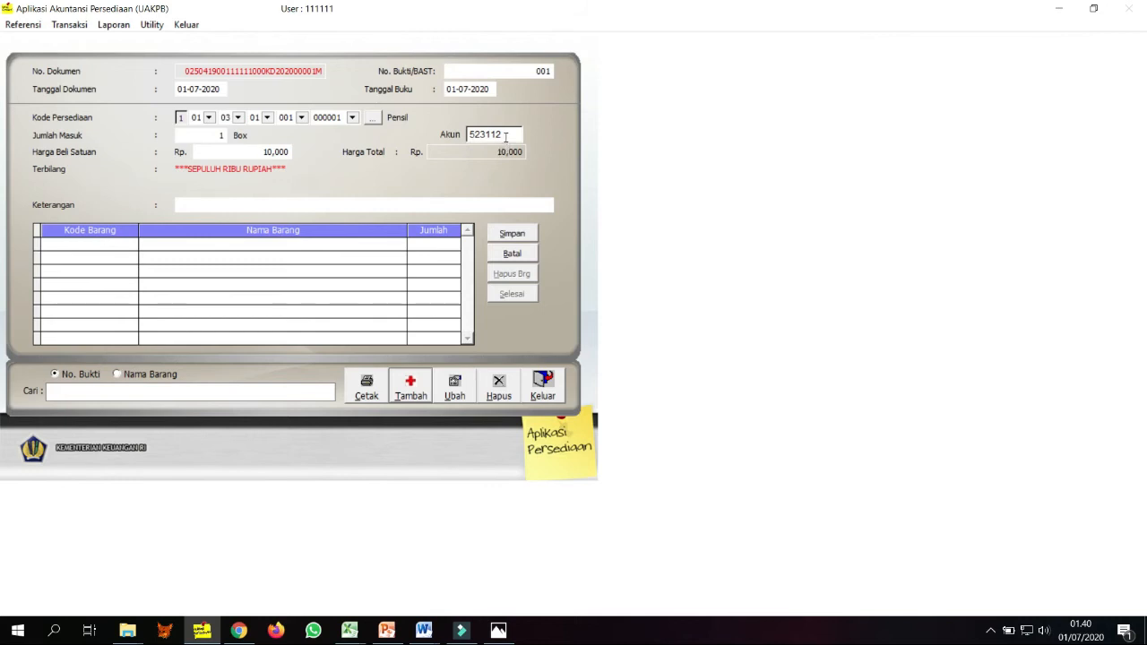
Step: Set the purchase's Akun code to 521811 and save the Pensil entry
{"action": "left_click_drag", "start_coordinate": [505, 137], "coordinate": [464, 139]}
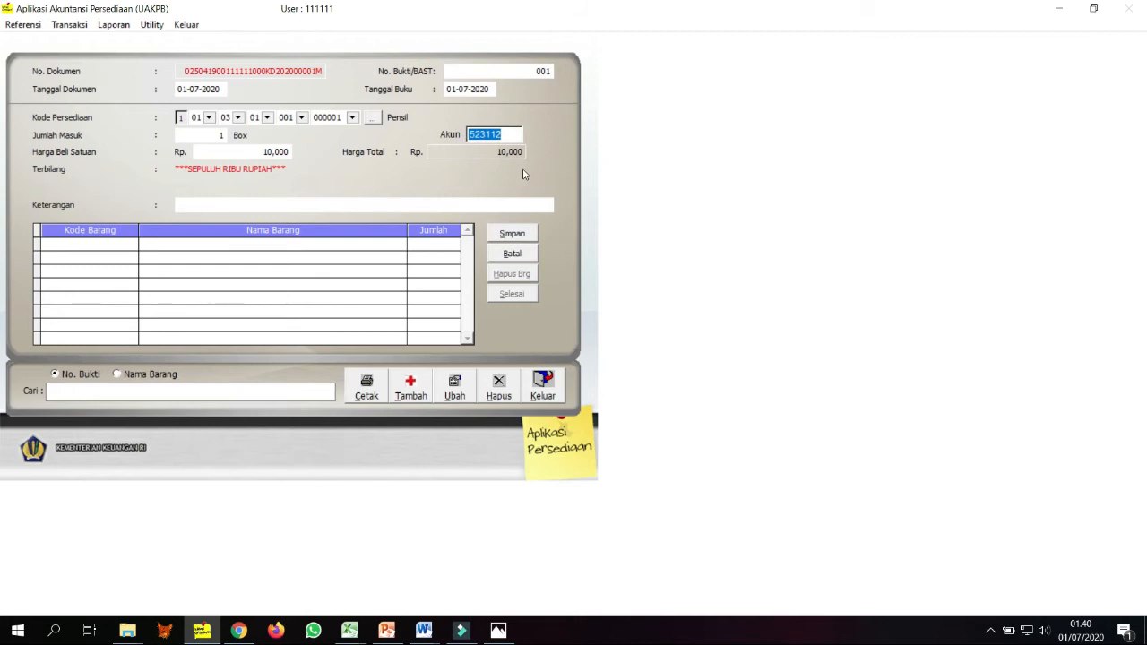
{"action": "type", "text": "521811"}
{"action": "left_click", "coordinate": [514, 233]}
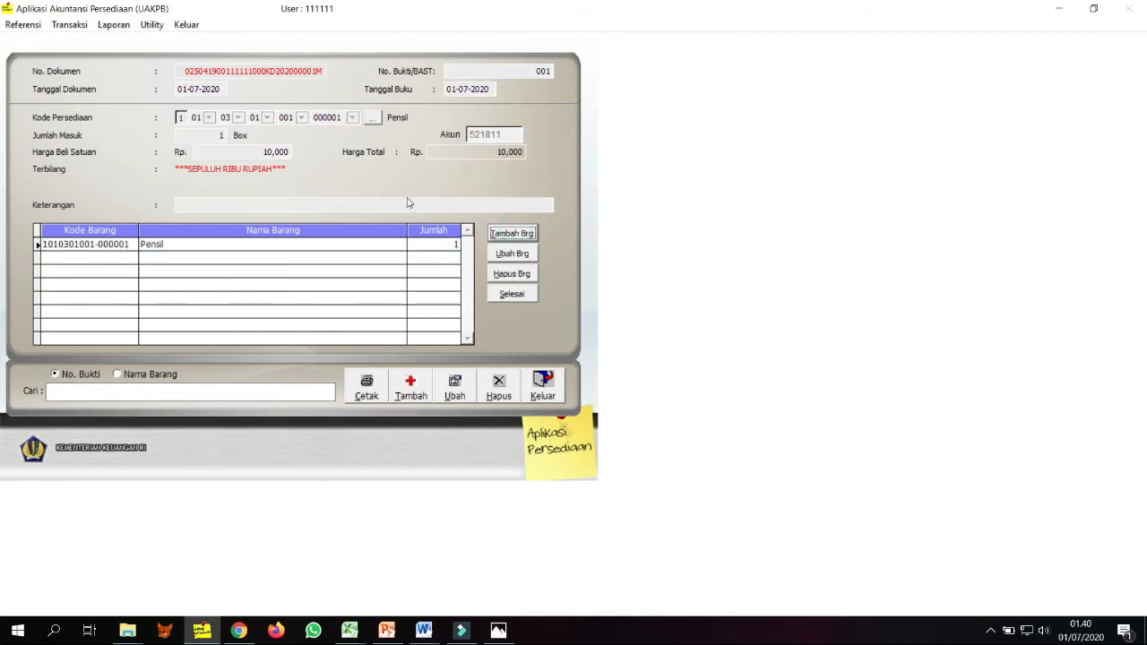
Step: Add Kertas Polio to the purchase with a Jumlah Masuk of 1 and a Harga Beli Satuan of 50,000, and save it
{"action": "left_click", "coordinate": [374, 117]}
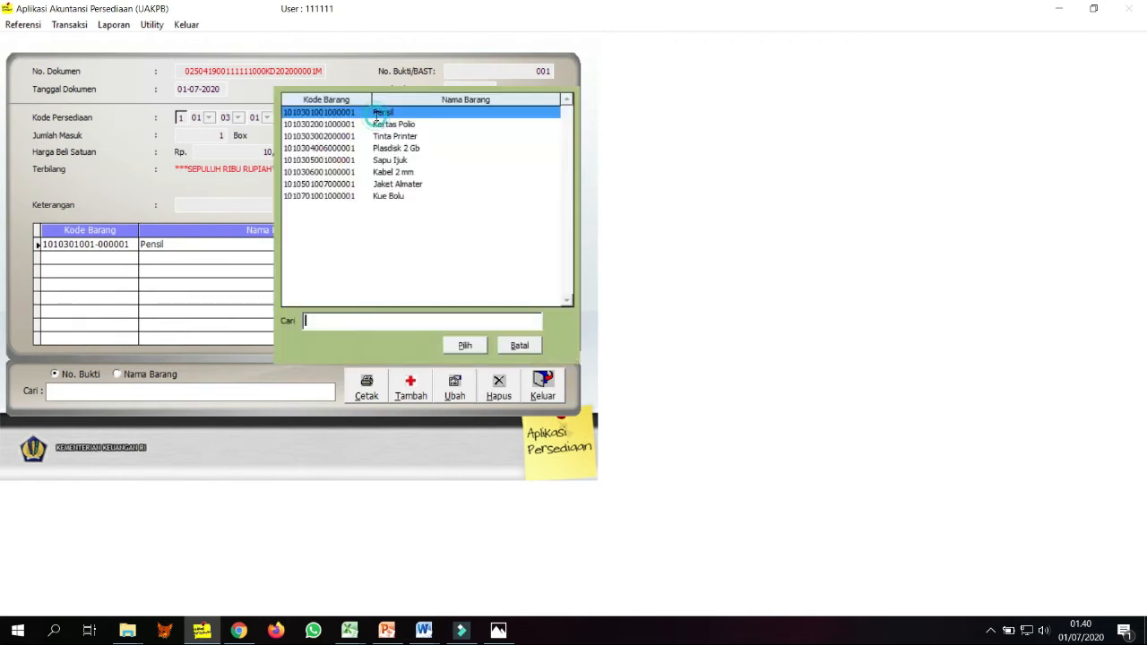
{"action": "double_click", "coordinate": [400, 126]}
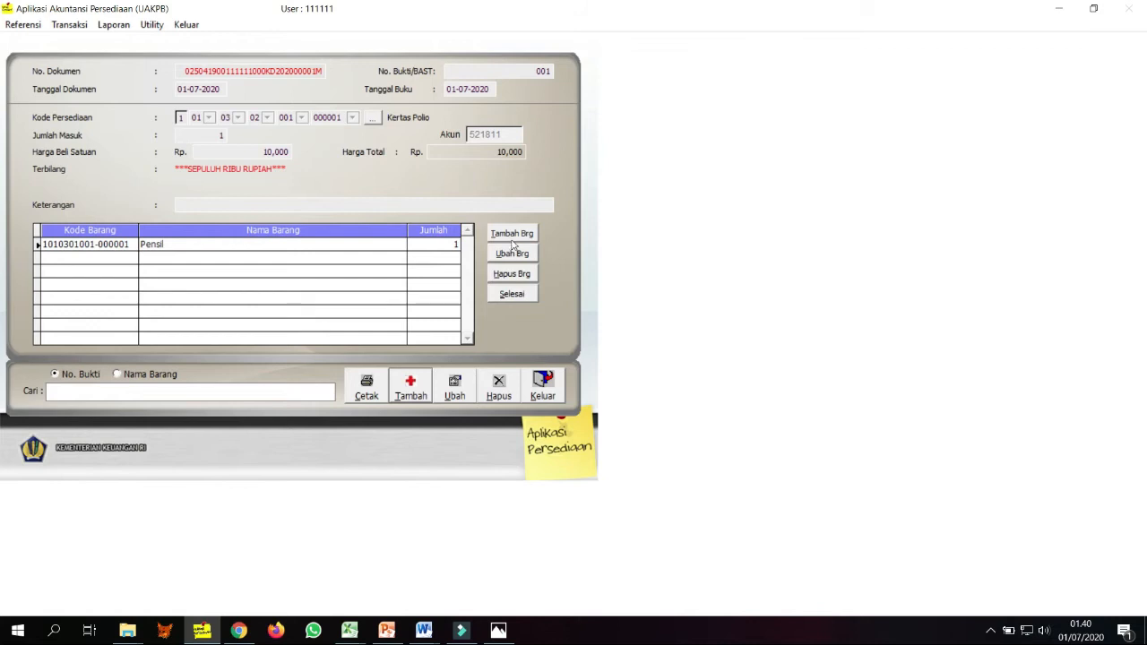
{"action": "left_click", "coordinate": [518, 235]}
{"action": "left_click", "coordinate": [372, 117]}
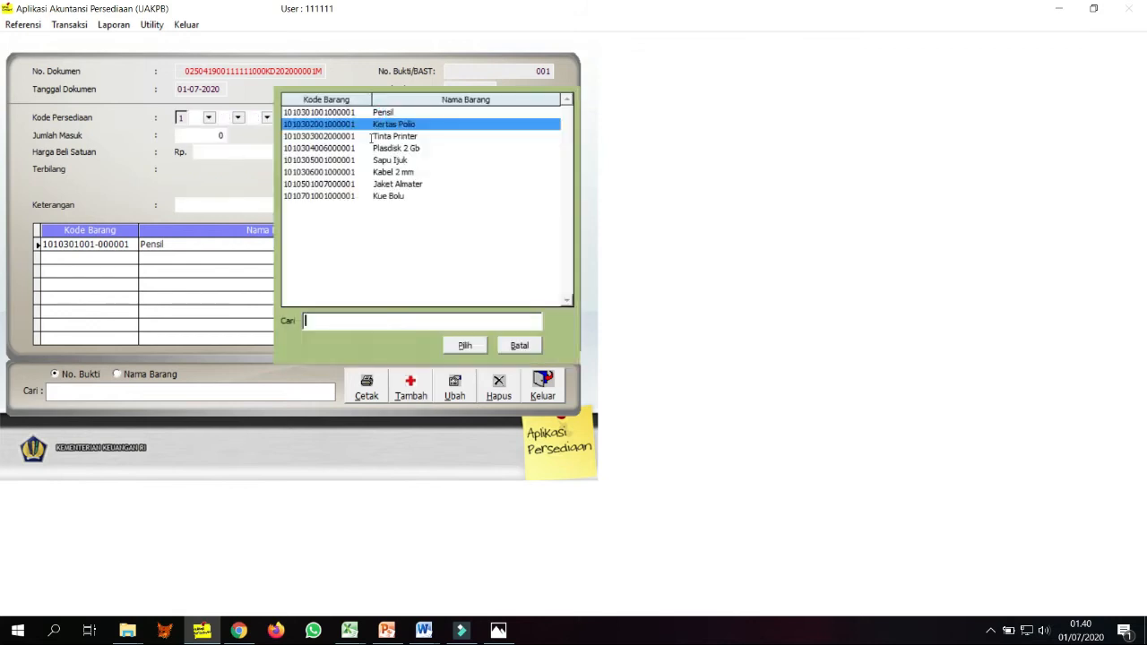
{"action": "double_click", "coordinate": [383, 121]}
{"action": "type", "text": "1"}
{"action": "key", "text": "Return"}
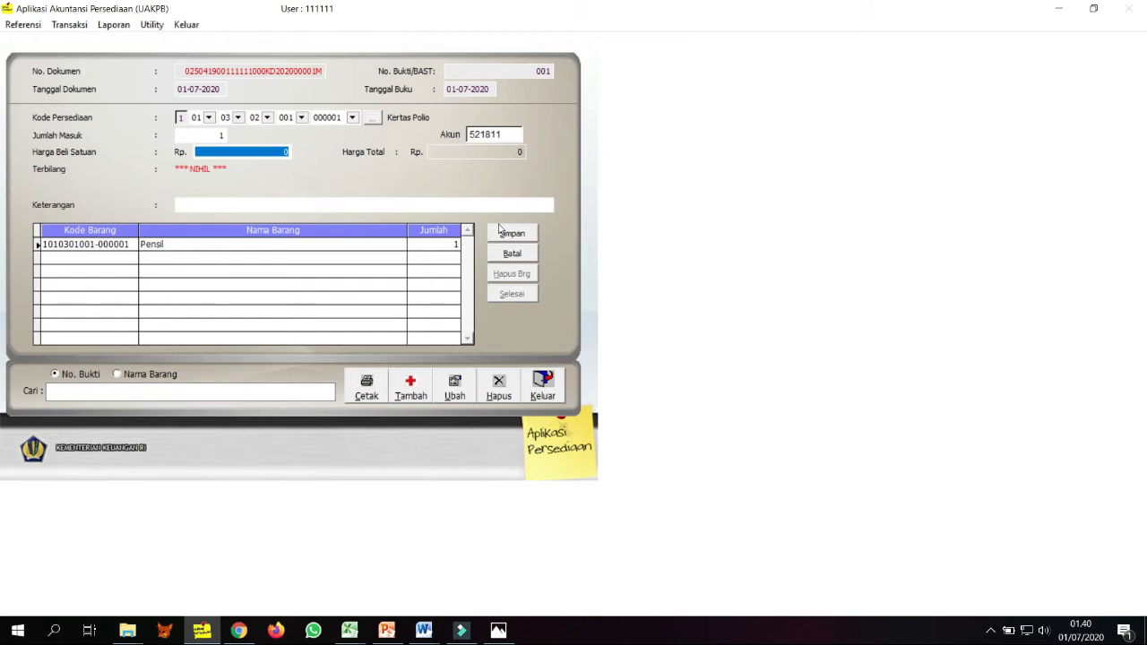
{"action": "type", "text": "50000"}
{"action": "key", "text": "Return"}
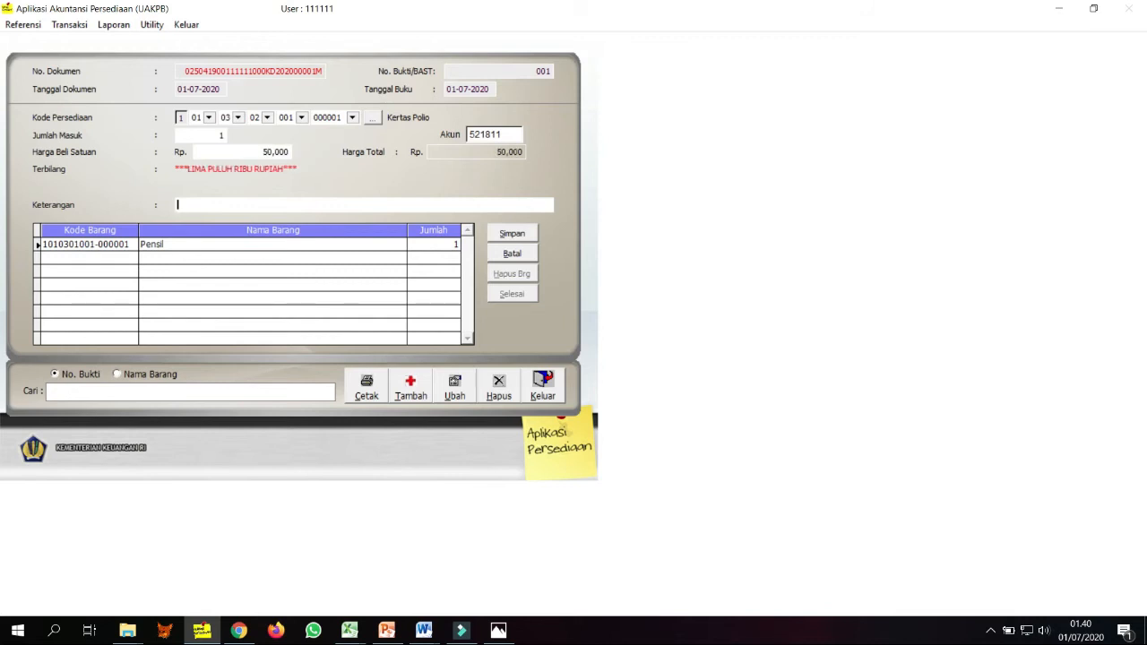
{"action": "left_click", "coordinate": [527, 238]}
Step: Add Tinta Printer to the purchase with a Jumlah Masuk of 1 and a Harga Beli Satuan of 100,000, and save it
{"action": "left_click", "coordinate": [528, 232]}
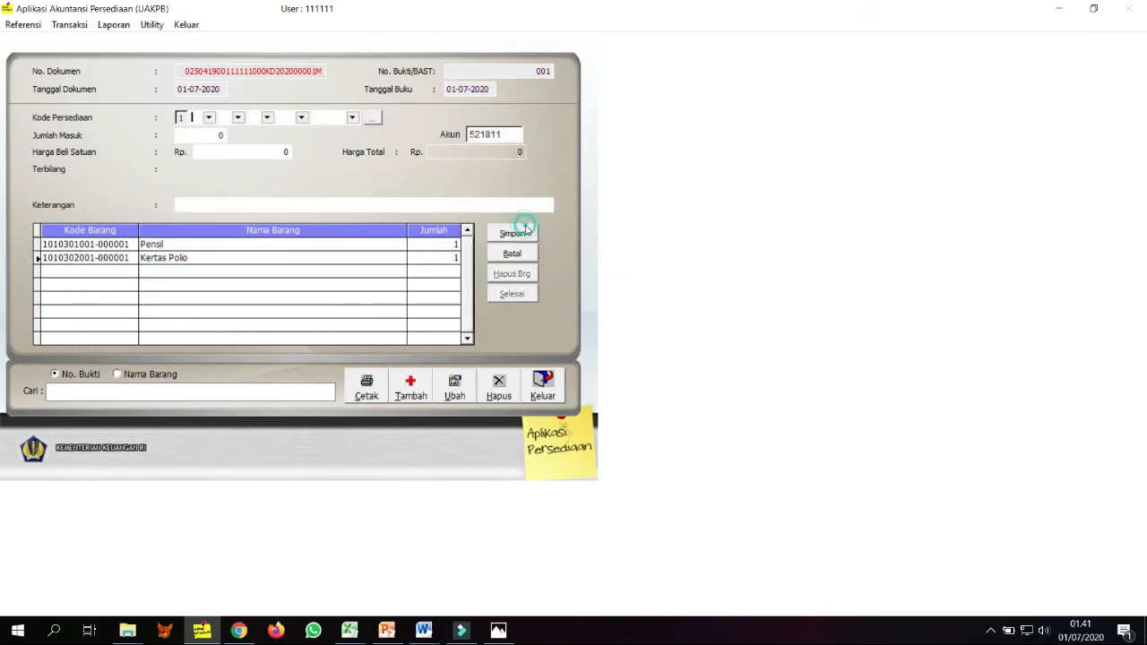
{"action": "left_click", "coordinate": [375, 122]}
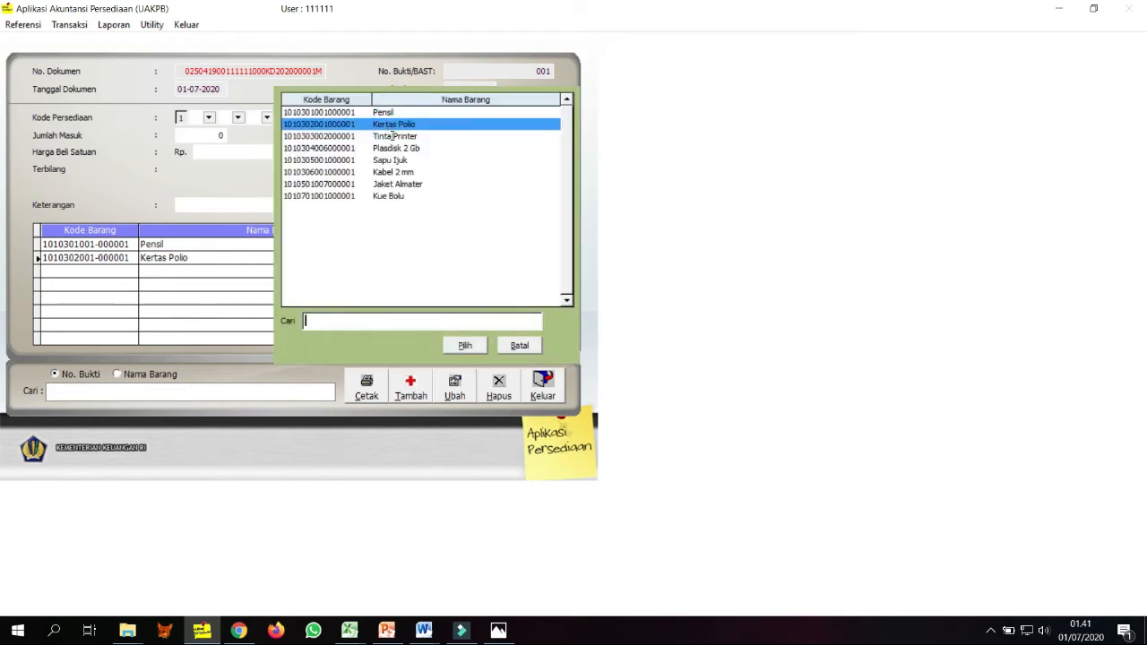
{"action": "double_click", "coordinate": [391, 137]}
{"action": "type", "text": "1"}
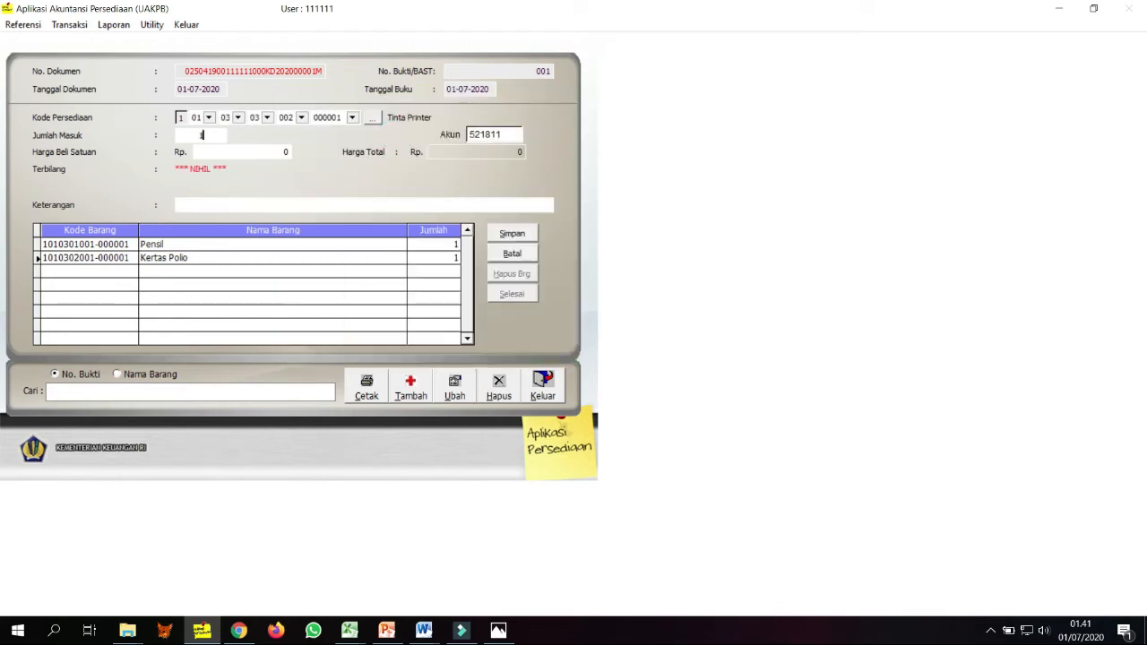
{"action": "key", "text": "Return"}
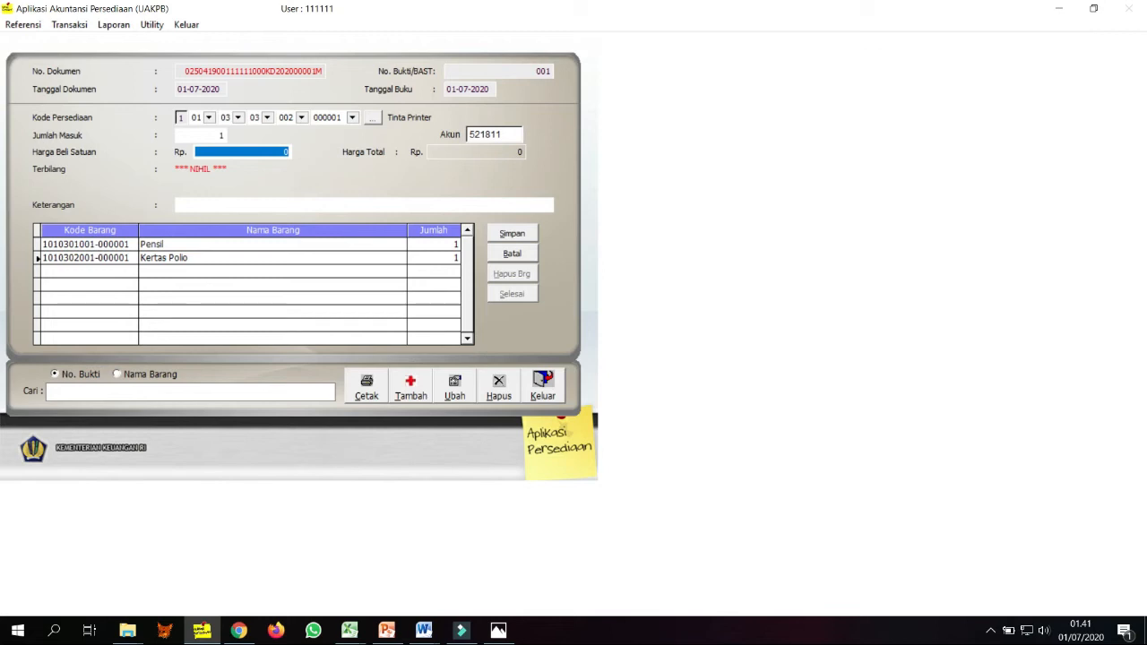
{"action": "type", "text": "1000000"}
{"action": "key", "text": "Return"}
{"action": "left_click", "coordinate": [506, 234]}
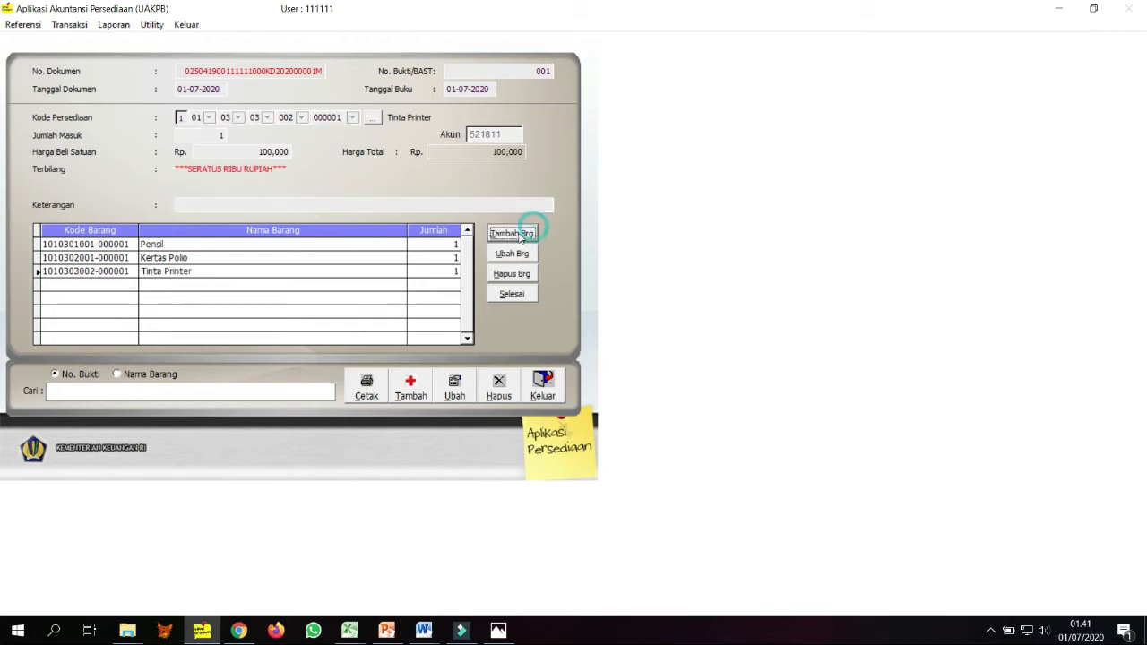
Step: Start an entry for Plasdisk 2 Gb with a Jumlah Masuk of 1 and a Harga Beli Satuan of 250,000
{"action": "left_click", "coordinate": [504, 234]}
{"action": "left_click", "coordinate": [372, 118]}
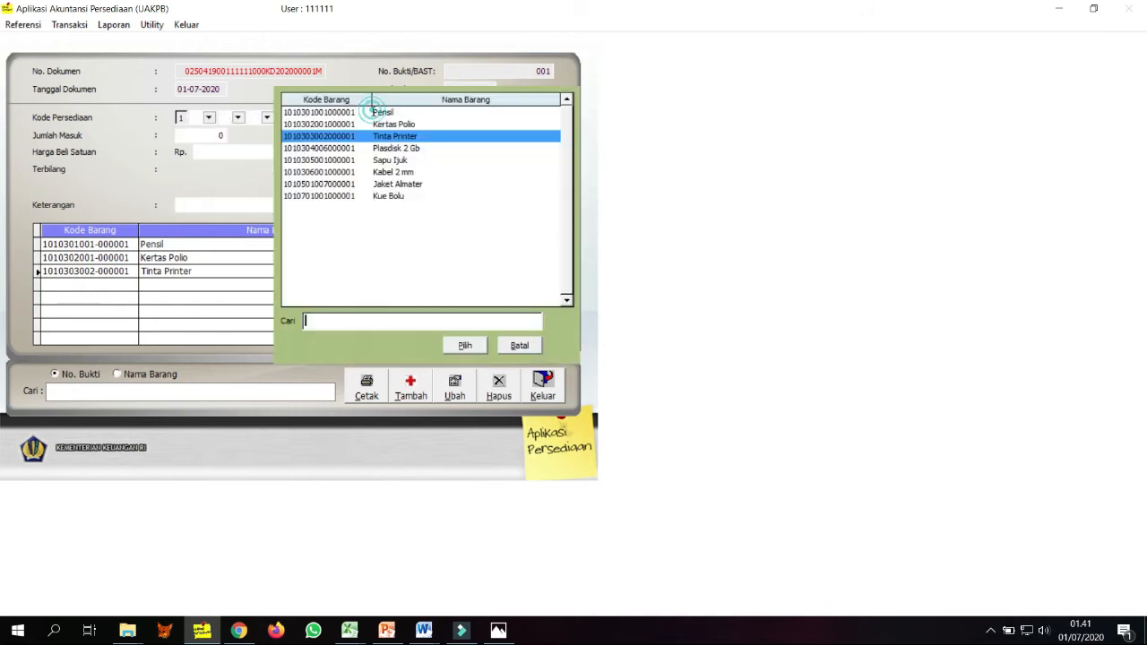
{"action": "double_click", "coordinate": [417, 149]}
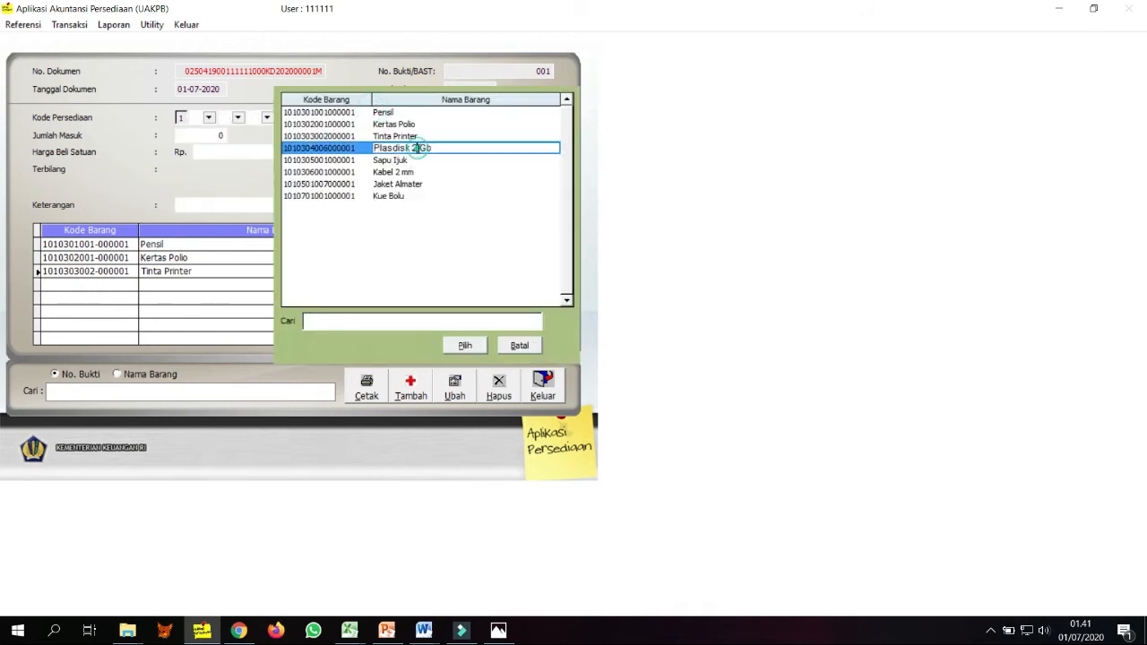
{"action": "type", "text": "1"}
{"action": "key", "text": "Return"}
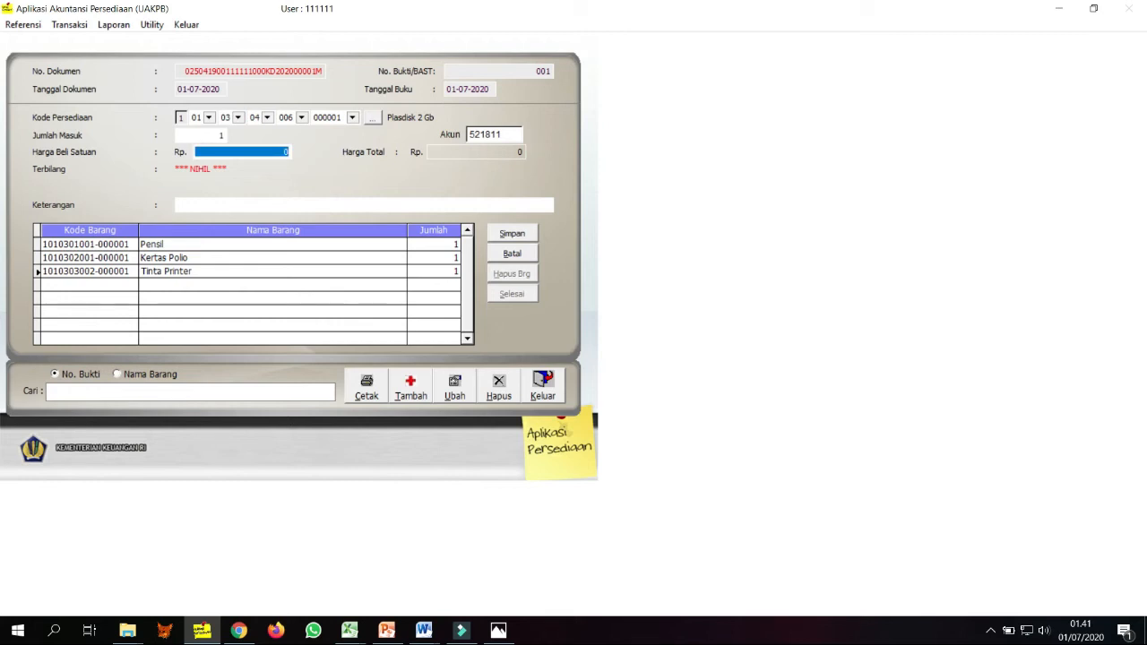
{"action": "type", "text": "250,000"}
{"action": "key", "text": "Return"}
Step: Set the Plasdisk 2 Gb entry's Harga Beli Satuan to 25,000 and save the entry
{"action": "left_click", "coordinate": [301, 152]}
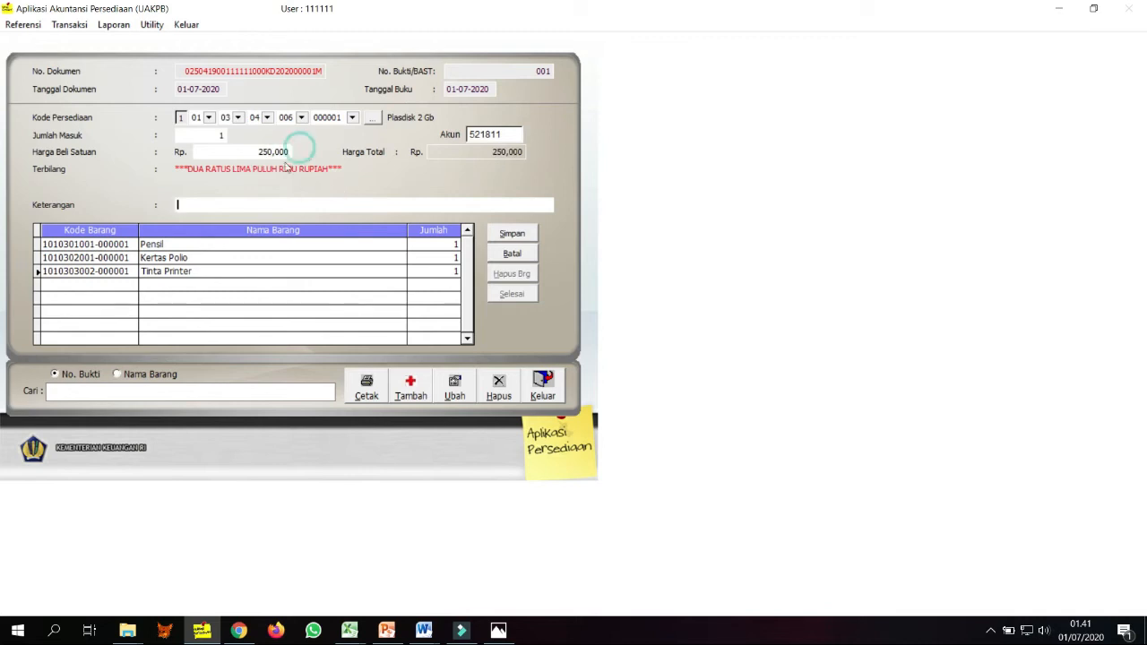
{"action": "left_click", "coordinate": [280, 150]}
{"action": "key", "text": "Delete"}
{"action": "key", "text": "Delete"}
{"action": "key", "text": "Delete"}
{"action": "key", "text": "Return"}
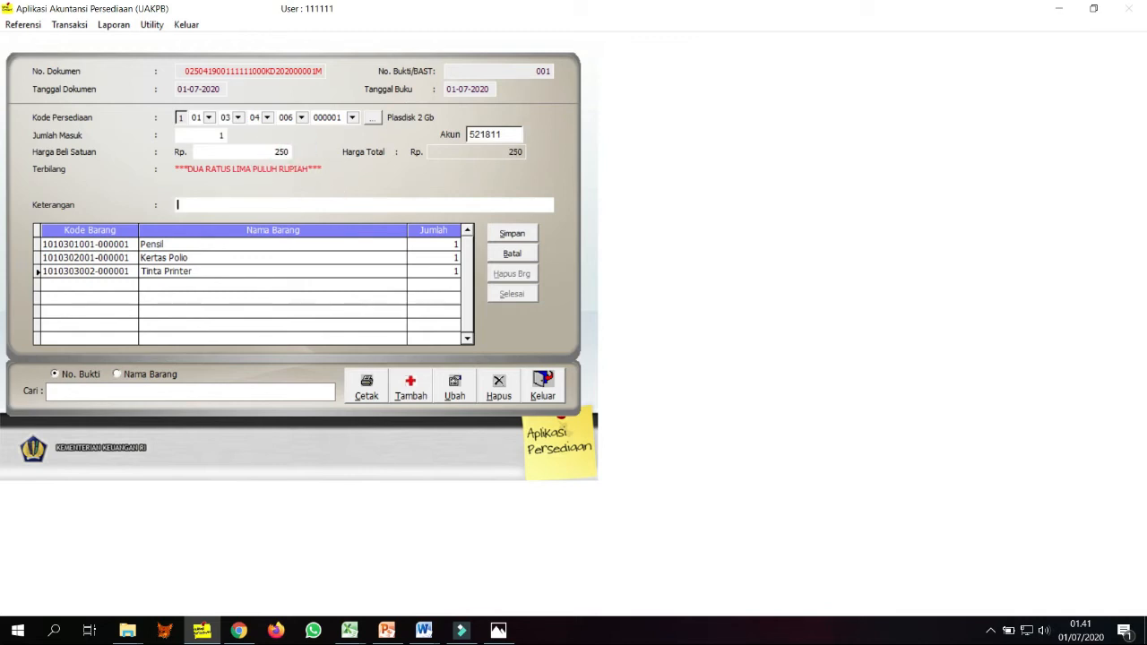
{"action": "double_click", "coordinate": [290, 149]}
{"action": "type", "text": "00"}
{"action": "key", "text": "Return"}
{"action": "left_click", "coordinate": [511, 233]}
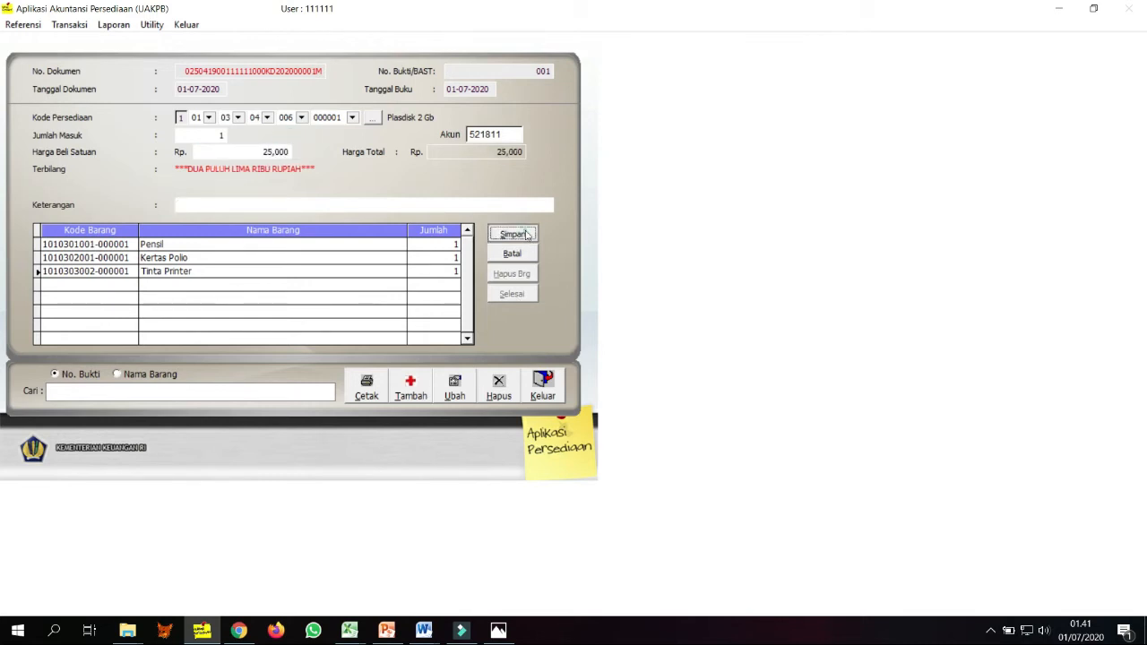
Step: Add and save Kue Bolu with a Jumlah Masuk of 1, a Harga Beli Satuan of 5,000 and the Keterangan "Toko Ariana"
{"action": "left_click", "coordinate": [373, 118]}
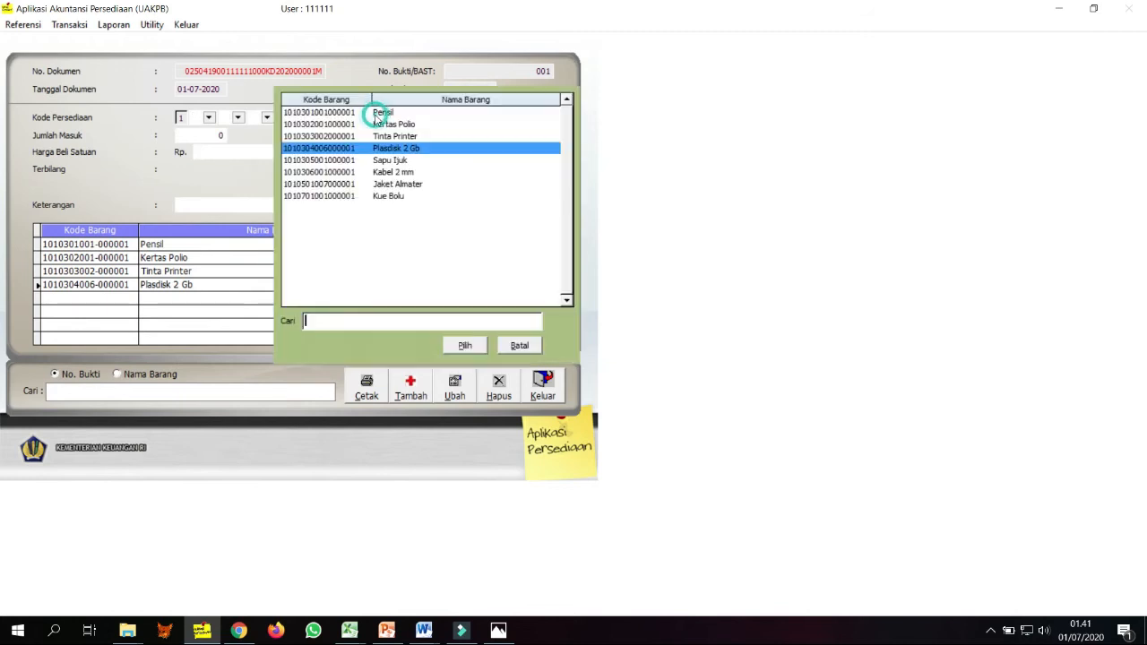
{"action": "double_click", "coordinate": [397, 196]}
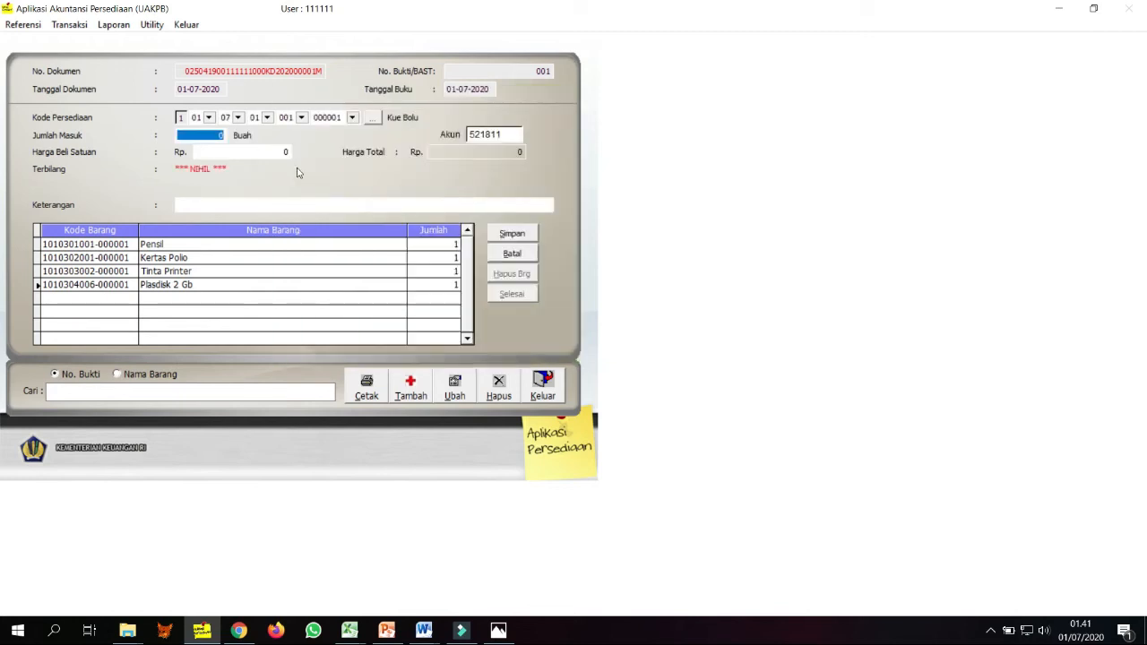
{"action": "type", "text": "1"}
{"action": "key", "text": "Return"}
{"action": "type", "text": "5000"}
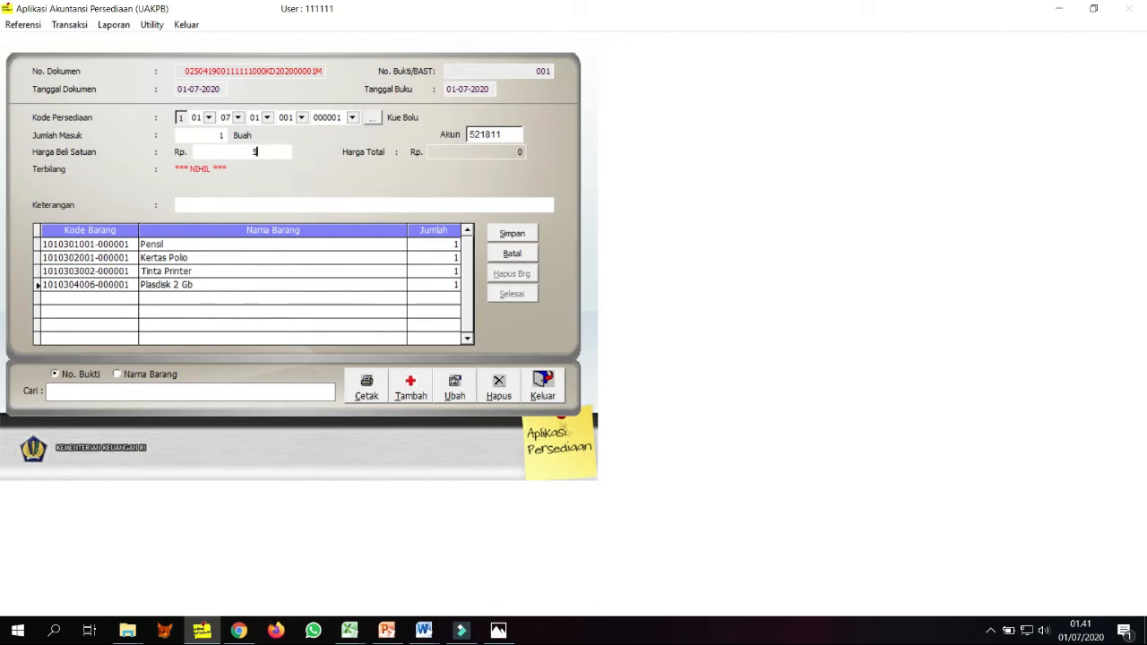
{"action": "key", "text": "Return"}
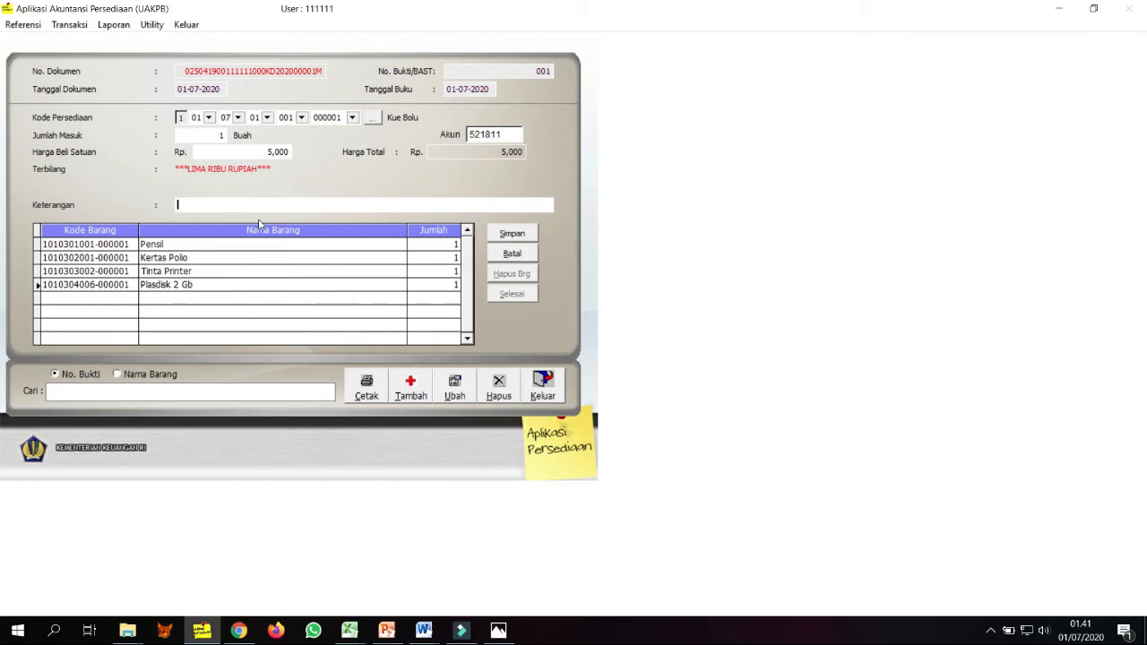
{"action": "type", "text": "Toko Ariana"}
{"action": "left_click", "coordinate": [512, 233]}
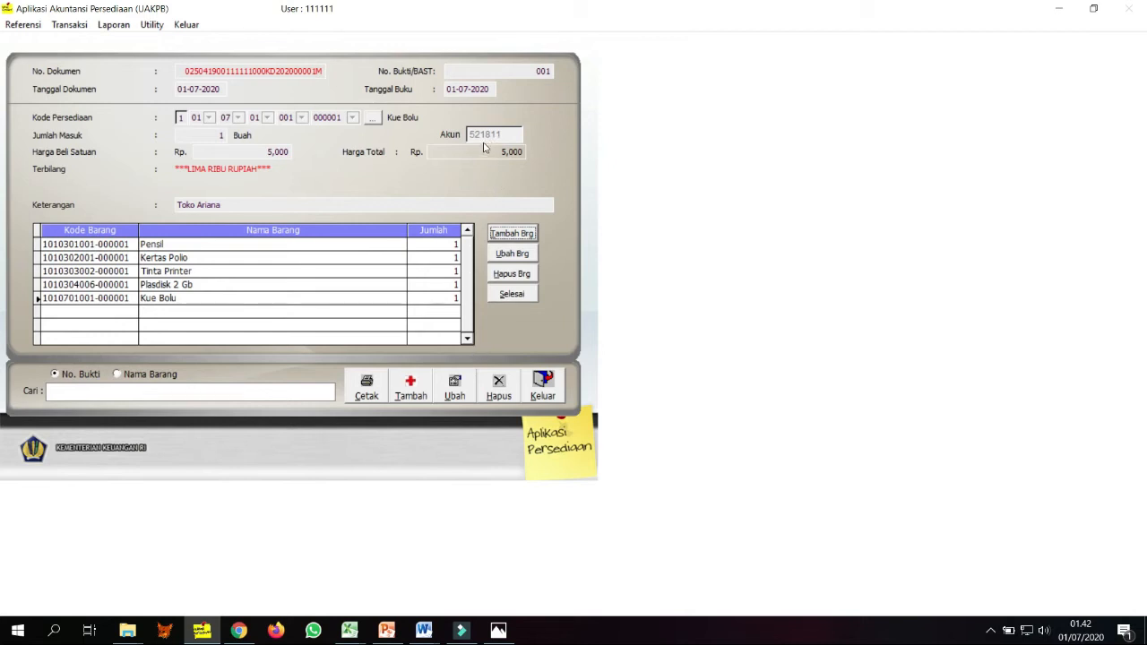
Step: Start an entry for Sapu Ijuk with a Jumlah Masuk of 1 and a Harga Beli Satuan of 20,000
{"action": "left_click", "coordinate": [509, 234]}
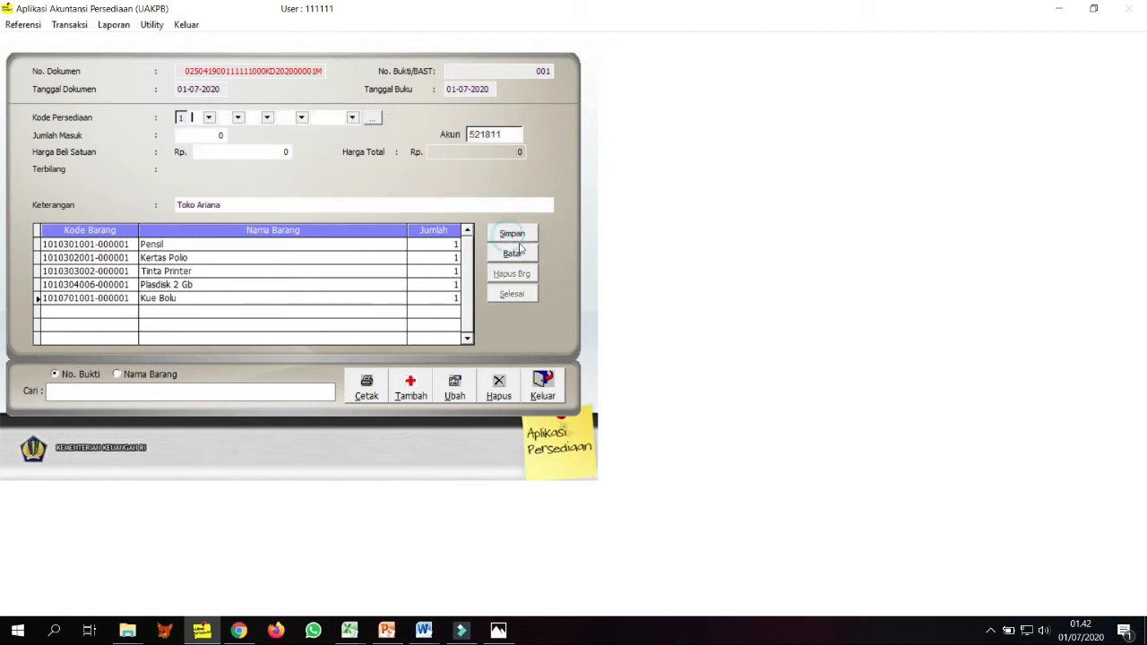
{"action": "left_click", "coordinate": [373, 117]}
{"action": "double_click", "coordinate": [403, 160]}
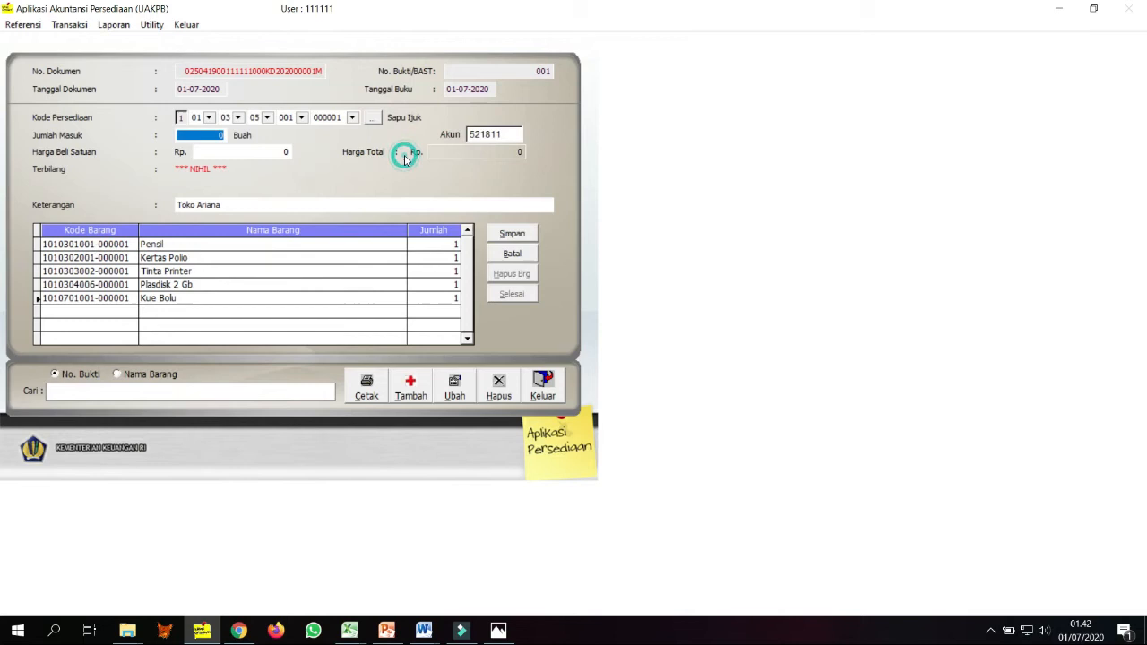
{"action": "type", "text": "1"}
{"action": "key", "text": "Return"}
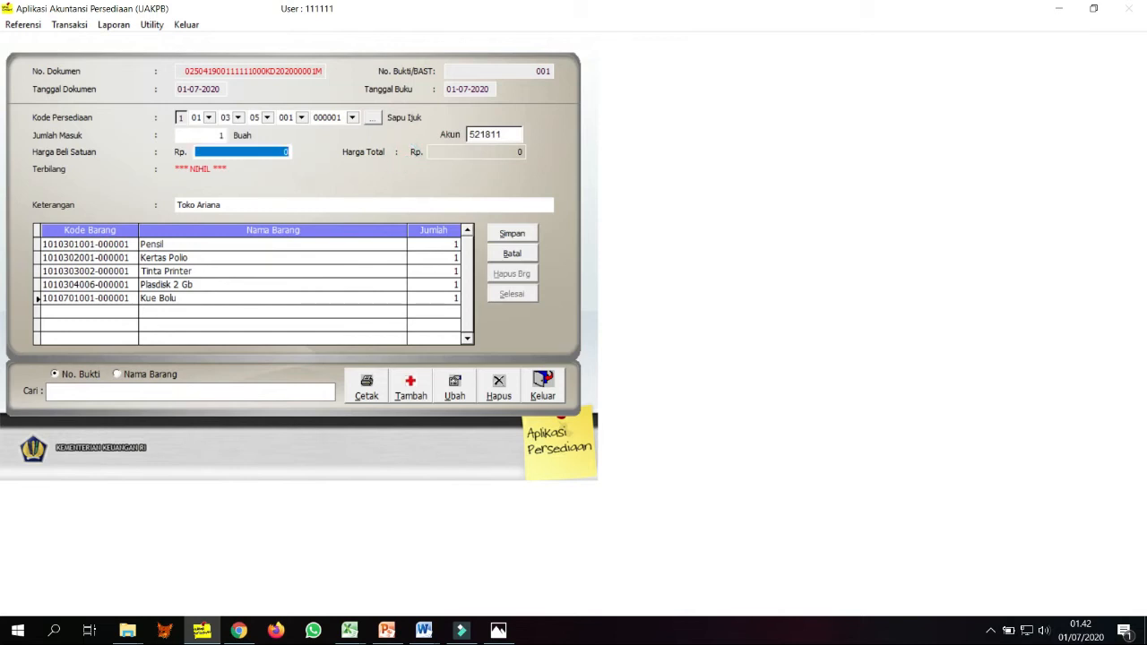
{"action": "type", "text": "10000"}
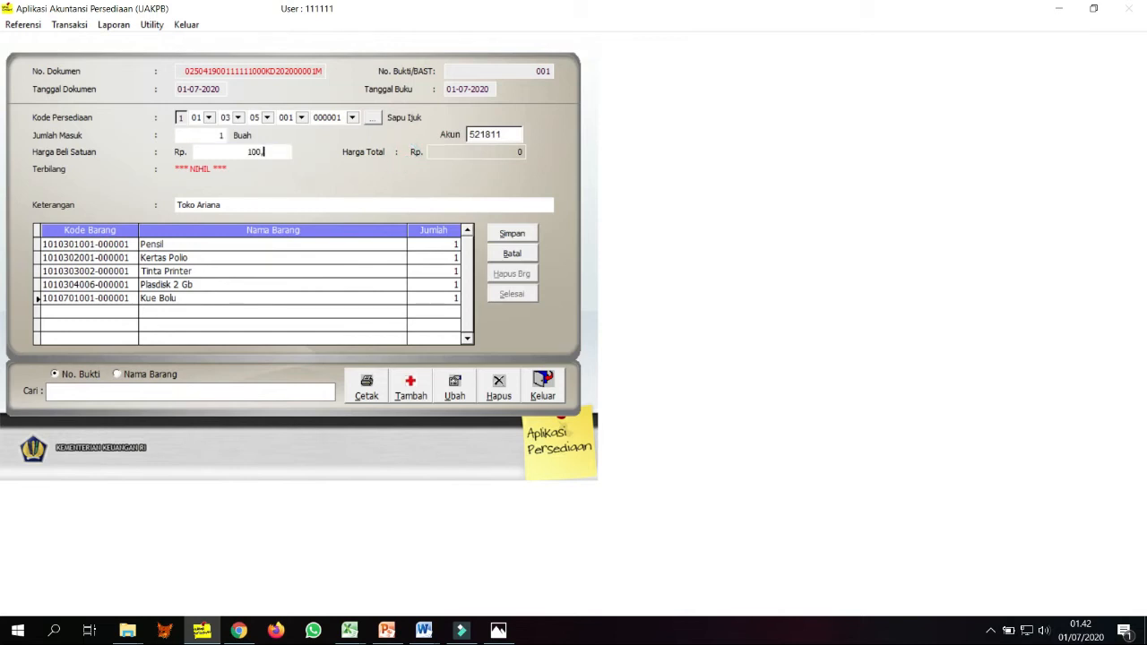
{"action": "key", "text": "Return"}
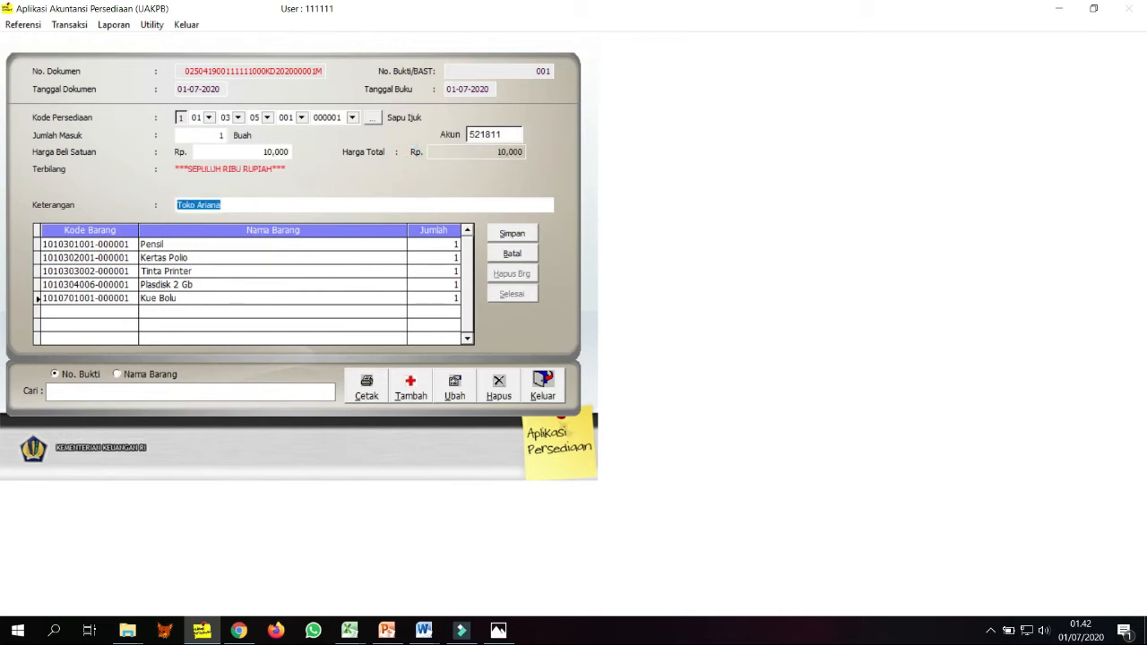
{"action": "left_click", "coordinate": [281, 153]}
{"action": "type", "text": "20000"}
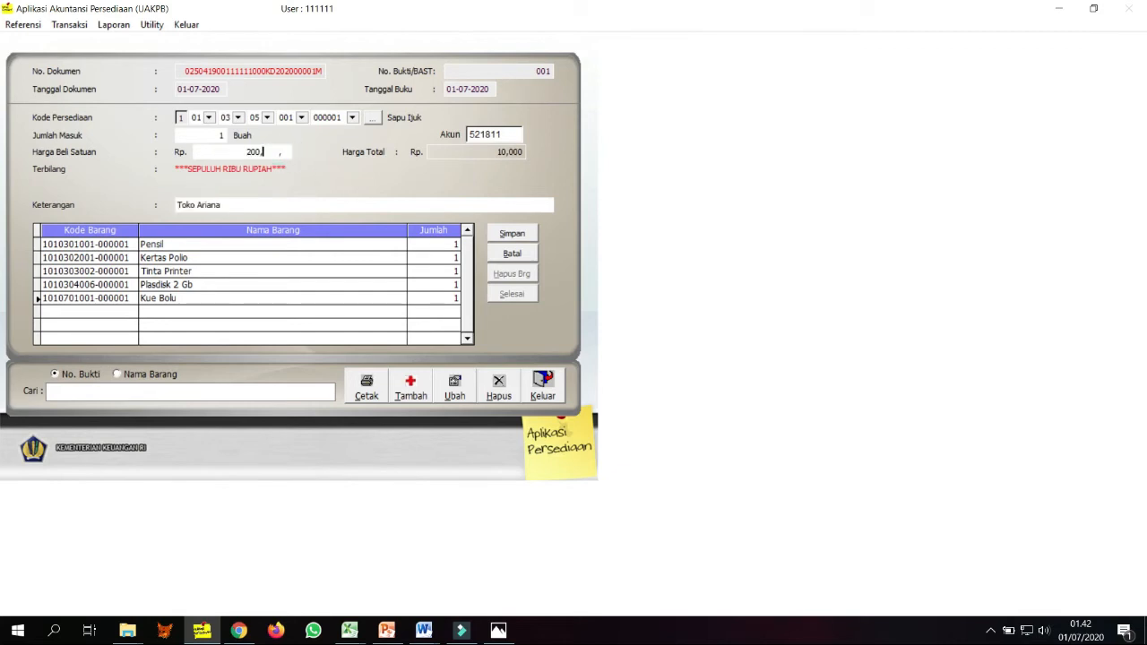
{"action": "key", "text": "Return"}
Step: Set the Sapu Ijuk entry's Akun code to 523112
{"action": "left_click", "coordinate": [503, 134]}
{"action": "left_click_drag", "start_coordinate": [481, 135], "coordinate": [500, 135]}
{"action": "type", "text": "2311"}
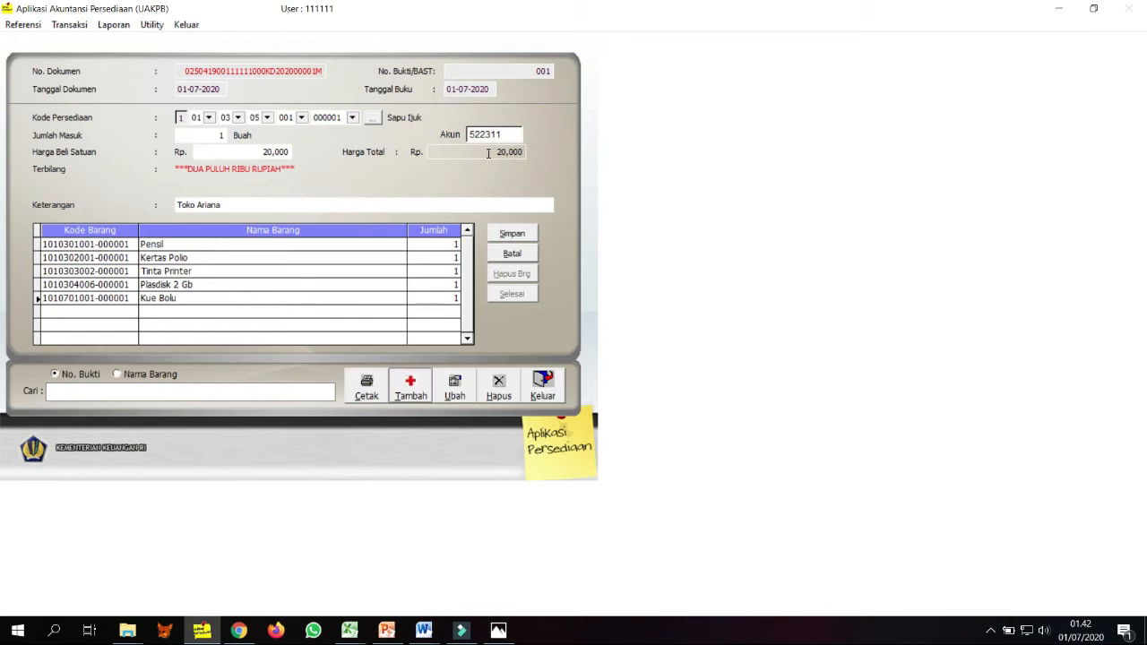
{"action": "double_click", "coordinate": [509, 135]}
{"action": "type", "text": "523112"}
Step: Replace the Sapu Ijuk entry's Keterangan with "pasar" and save the entry
{"action": "left_click", "coordinate": [331, 205]}
{"action": "left_click_drag", "start_coordinate": [331, 207], "coordinate": [177, 205]}
{"action": "key", "text": "BackSpace"}
{"action": "type", "text": "pasa"}
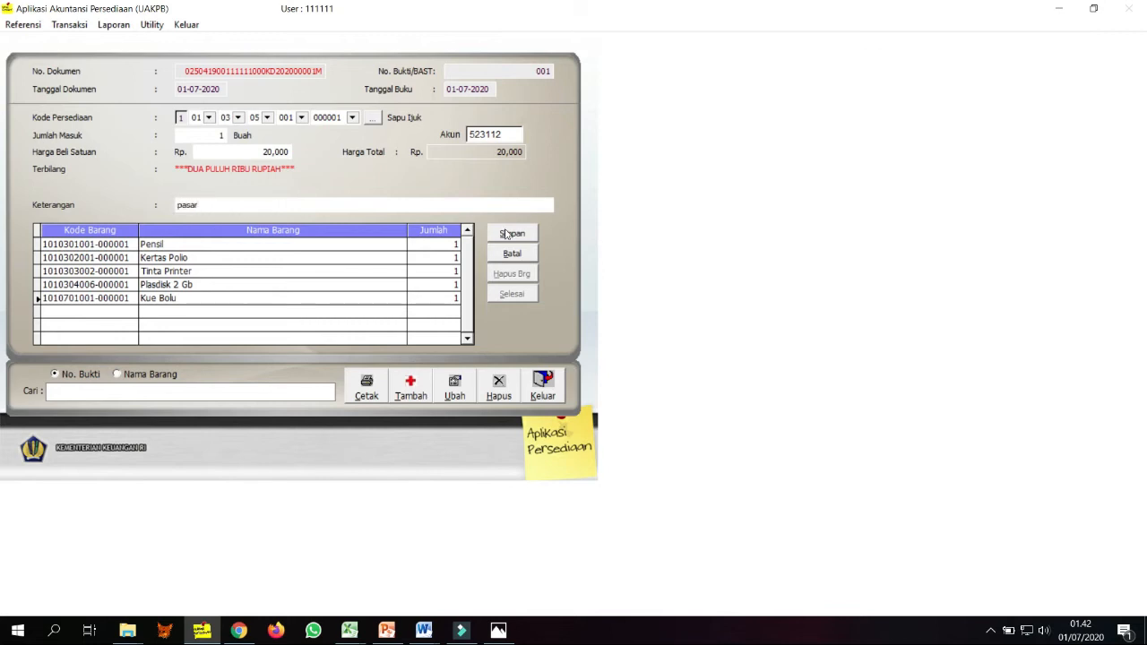
{"action": "type", "text": "r"}
{"action": "left_click", "coordinate": [507, 234]}
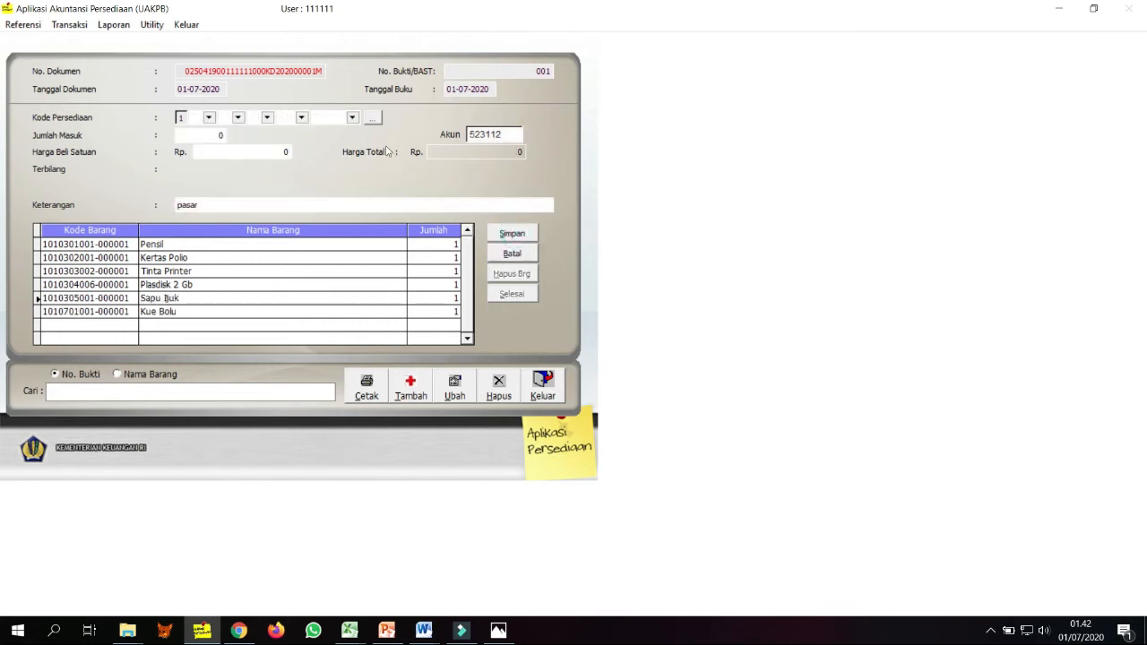
Step: Add Kabel 2 mm to the purchase with a Jumlah Masuk of 1 and a Harga Beli Satuan of 2,000, and save it
{"action": "left_click", "coordinate": [372, 117]}
{"action": "left_click", "coordinate": [395, 172]}
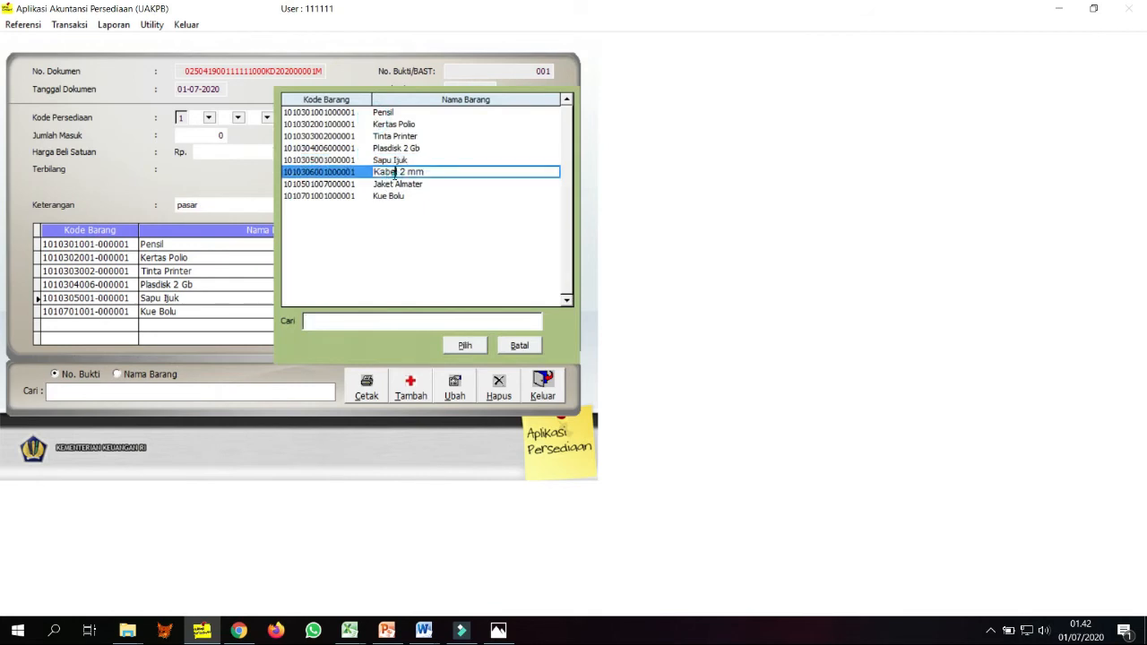
{"action": "double_click", "coordinate": [394, 172]}
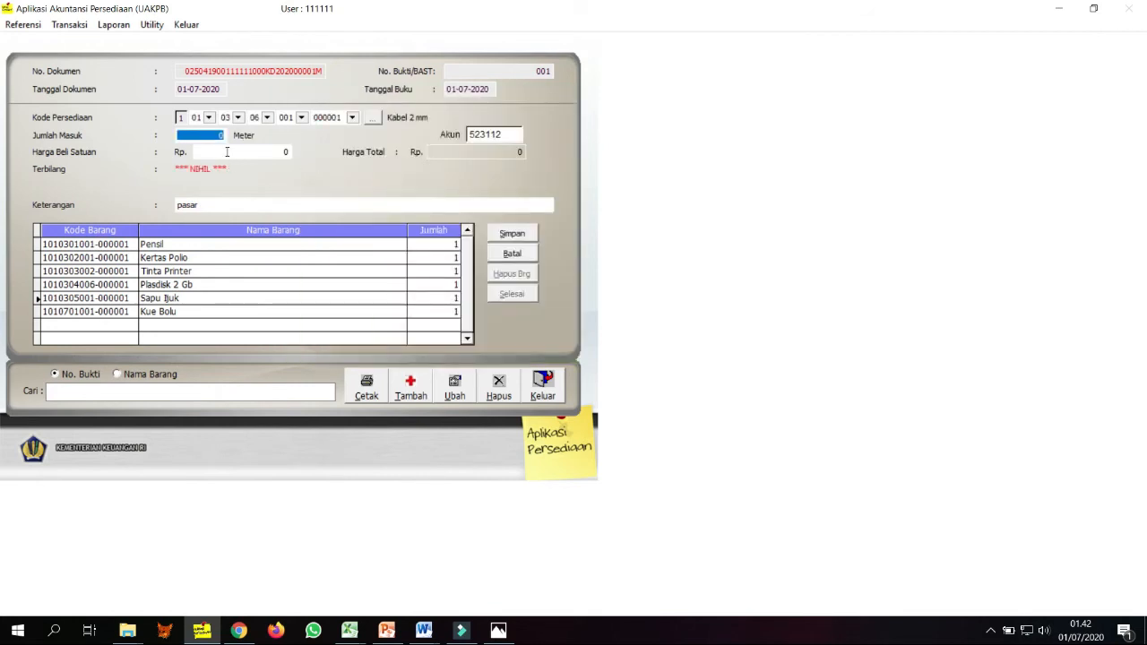
{"action": "type", "text": "1"}
{"action": "key", "text": "Return"}
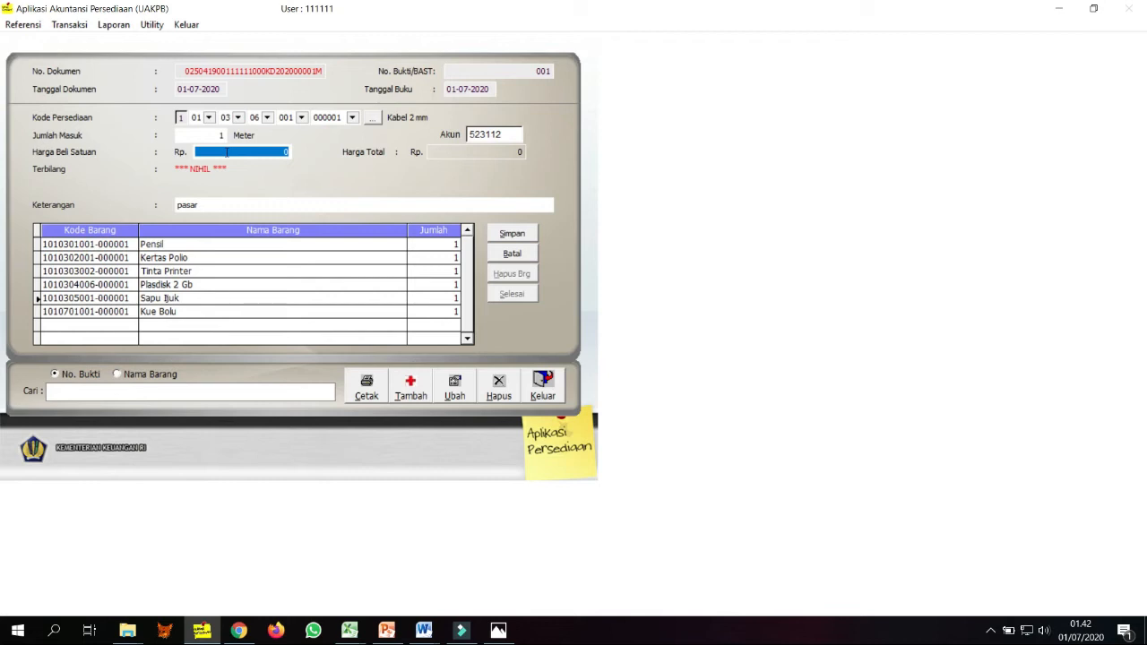
{"action": "type", "text": "2000"}
{"action": "key", "text": "Return"}
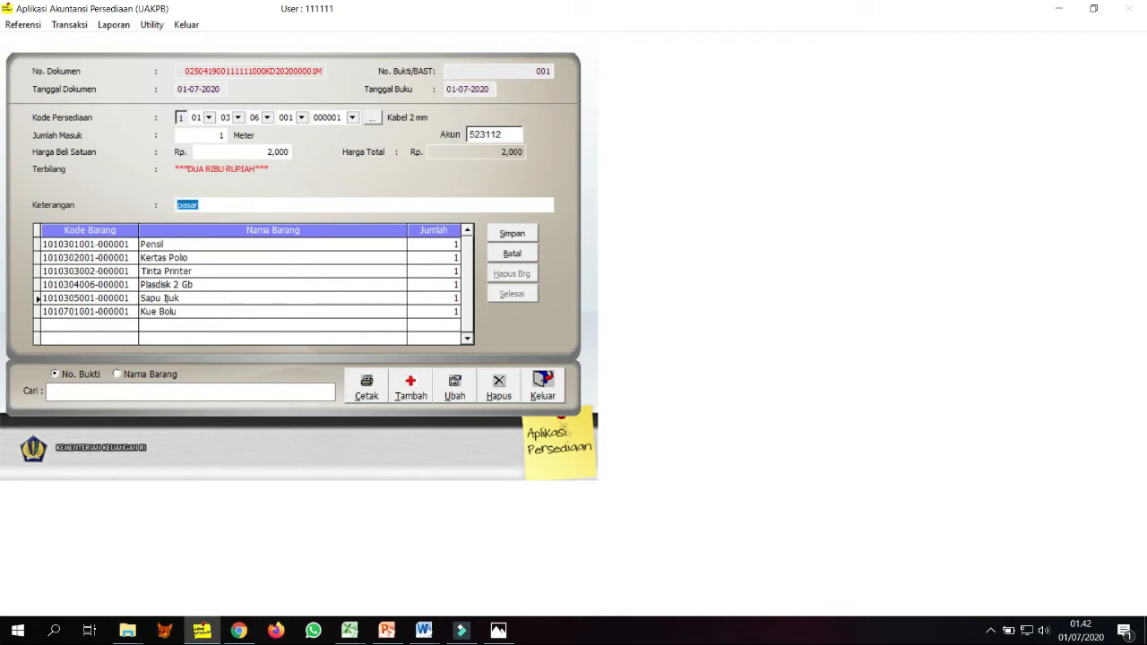
{"action": "left_click", "coordinate": [536, 233]}
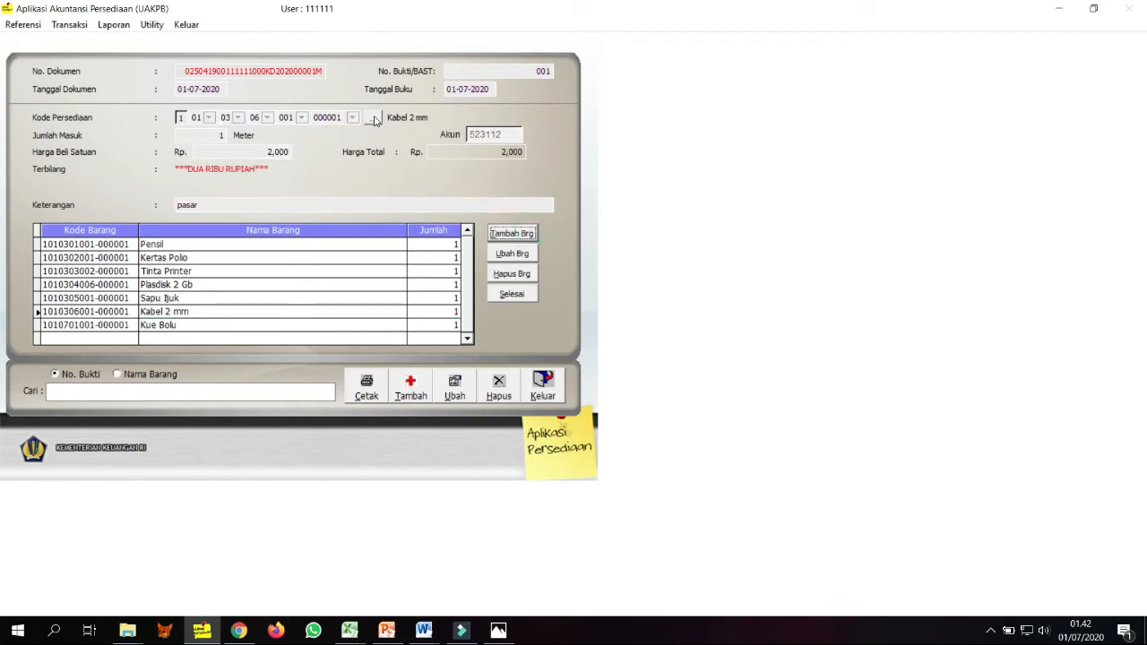
Step: Start a purchase entry for Jaket Almater with a Jumlah Masuk of 1 and a Harga Beli Satuan of 75,000
{"action": "left_click", "coordinate": [373, 116]}
{"action": "double_click", "coordinate": [395, 184]}
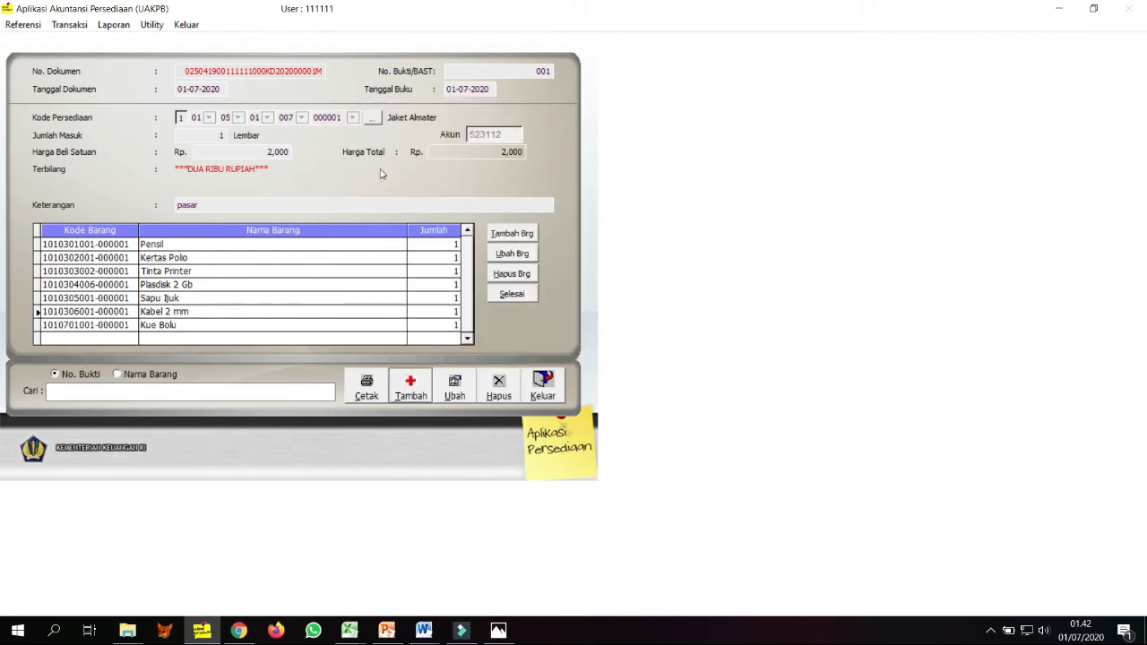
{"action": "left_click", "coordinate": [495, 233]}
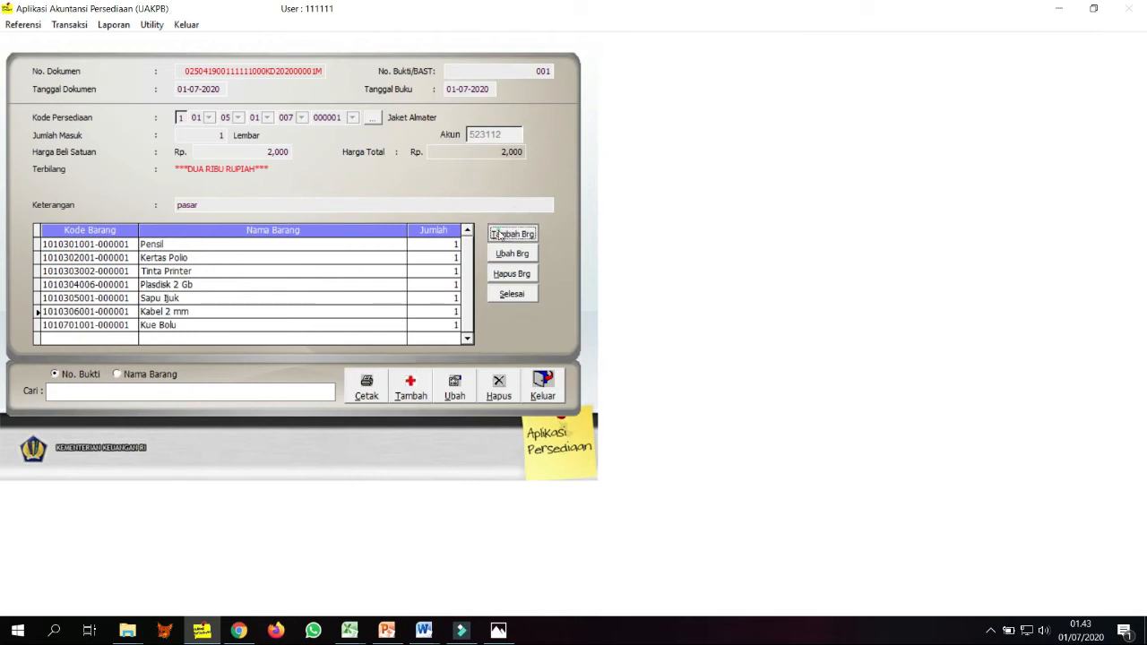
{"action": "left_click", "coordinate": [372, 118]}
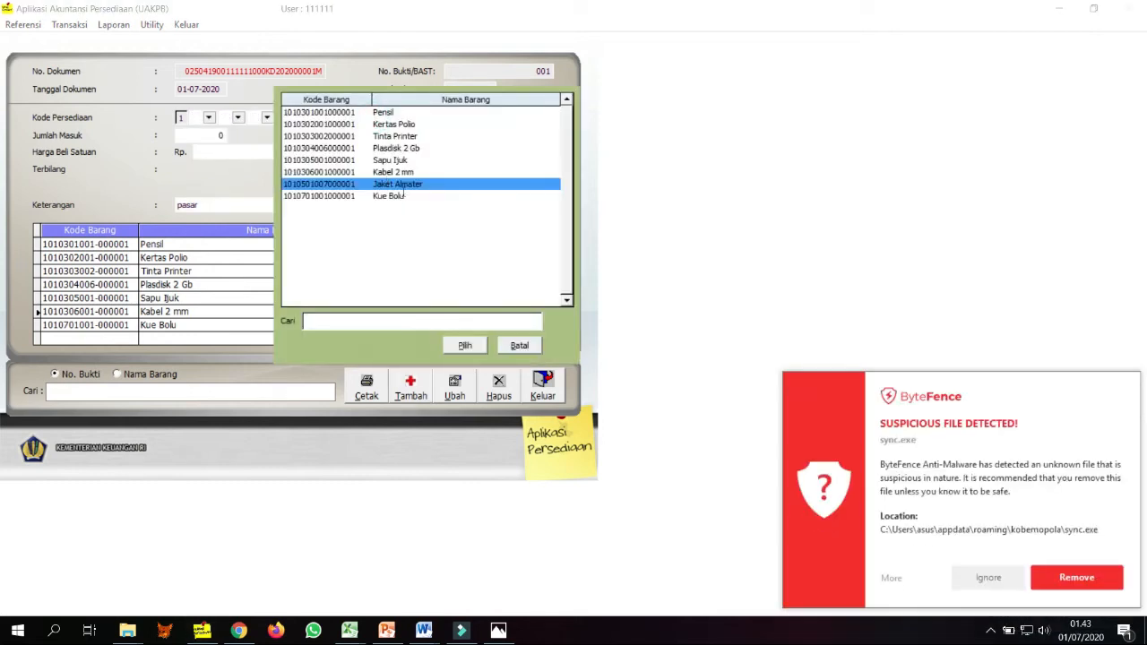
{"action": "double_click", "coordinate": [404, 186]}
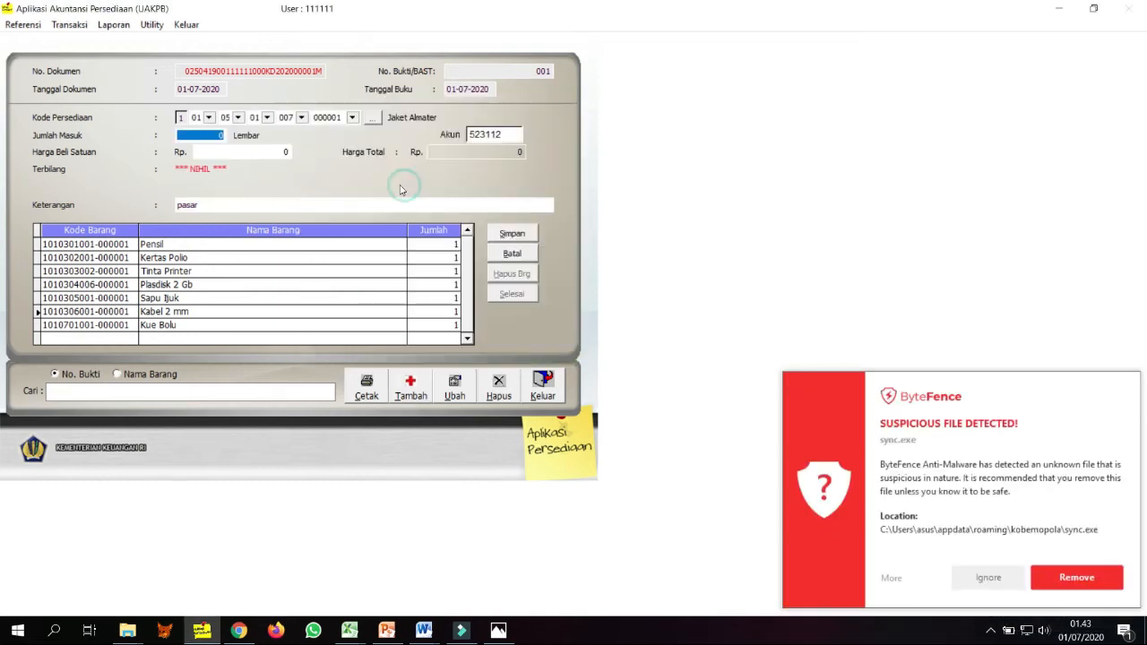
{"action": "left_click", "coordinate": [957, 570]}
{"action": "left_click", "coordinate": [1027, 542]}
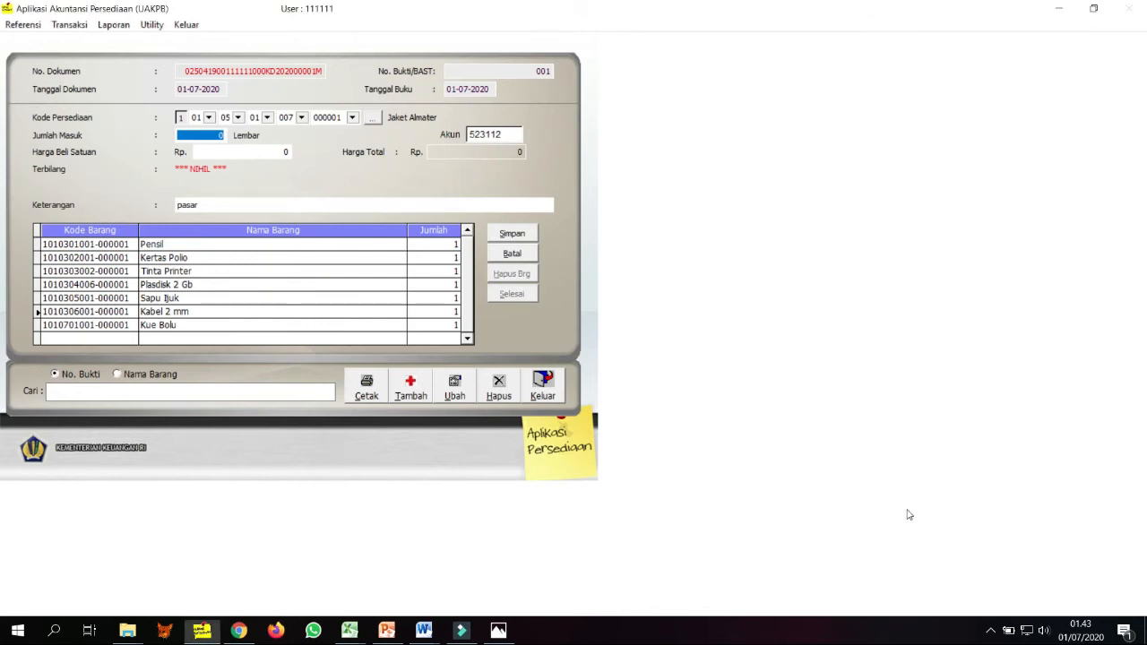
{"action": "type", "text": "1"}
{"action": "key", "text": "Return"}
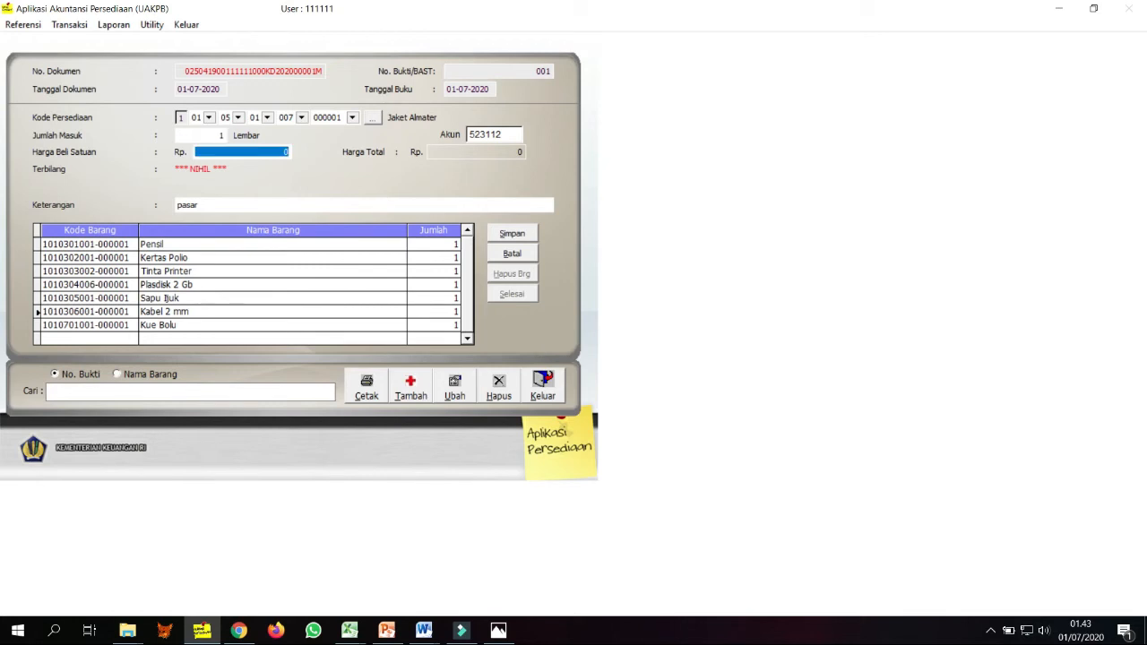
{"action": "type", "text": "75000"}
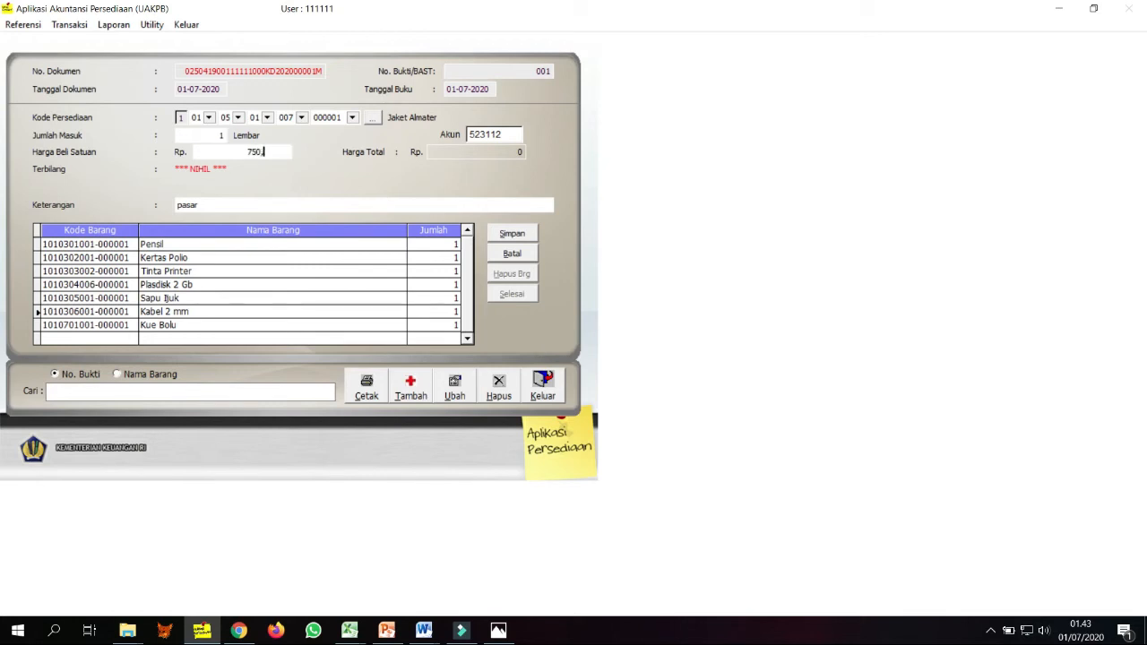
{"action": "key", "text": "Return"}
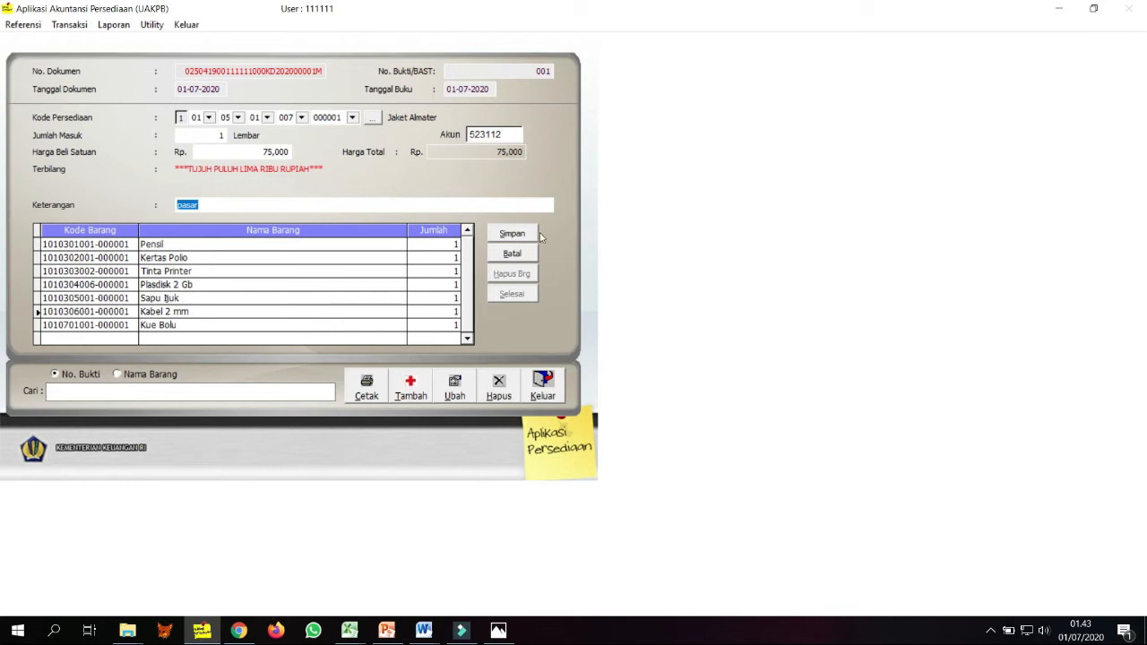
Step: Replace the Jaket Almater entry's Keterangan with "mhsi", save the entry and finish the purchase transaction
{"action": "type", "text": "mh"}
{"action": "type", "text": "a="}
{"action": "key", "text": "BackSpace"}
{"action": "key", "text": "BackSpace"}
{"action": "type", "text": "s"}
{"action": "left_click", "coordinate": [514, 234]}
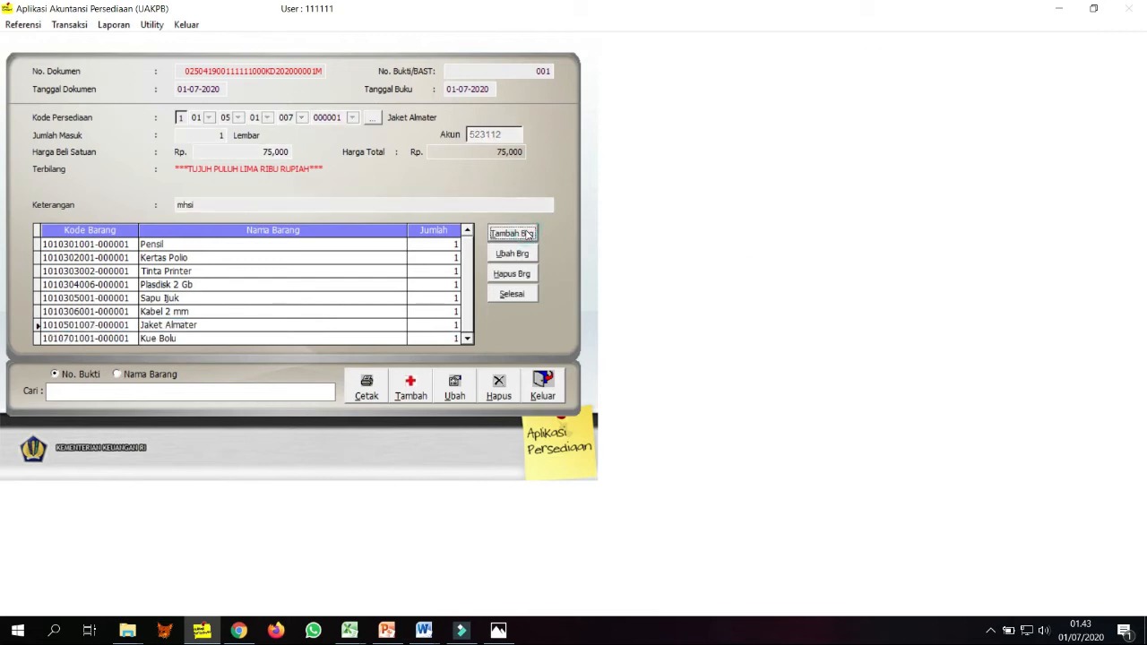
{"action": "left_click", "coordinate": [512, 295]}
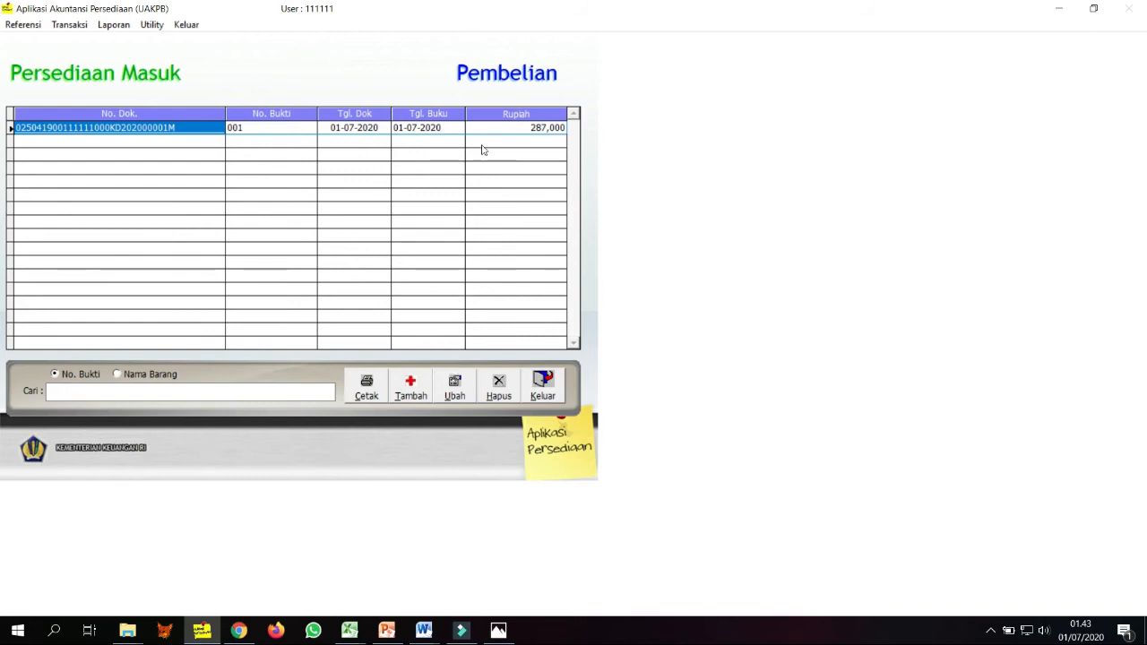
Step: Check the purchase's Rupiah total and document date in the Pembelian list, and close the list
{"action": "left_click", "coordinate": [531, 126]}
{"action": "left_click_drag", "start_coordinate": [530, 127], "coordinate": [555, 128]}
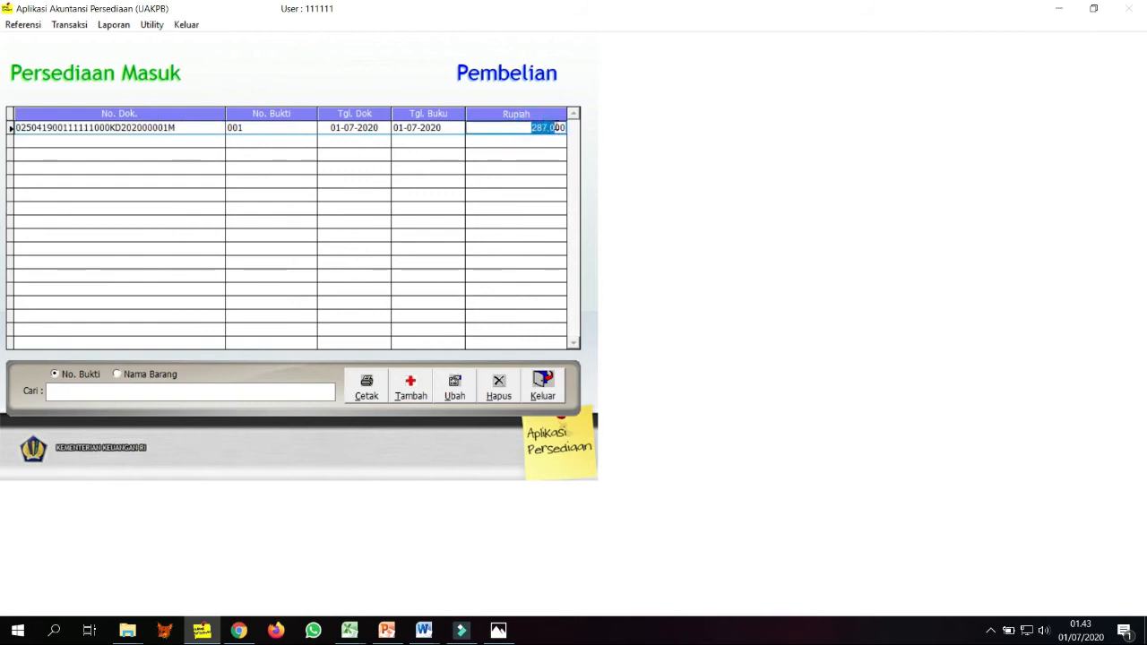
{"action": "left_click", "coordinate": [350, 127]}
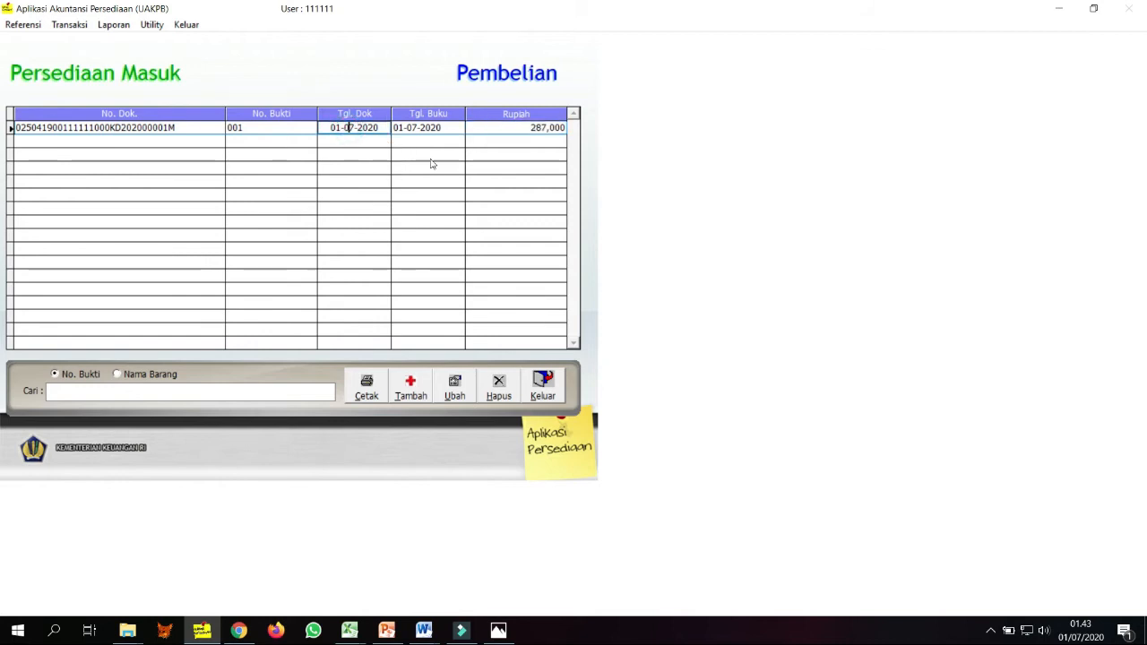
{"action": "left_click", "coordinate": [507, 126]}
{"action": "left_click_drag", "start_coordinate": [574, 114], "coordinate": [572, 124]}
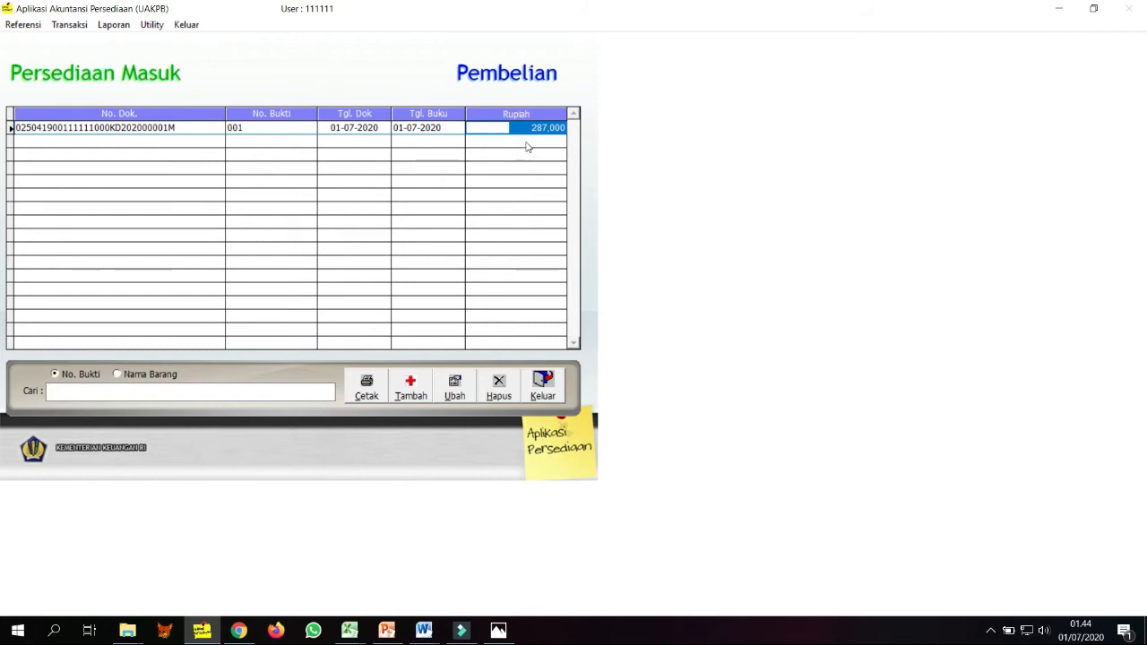
{"action": "left_click_drag", "start_coordinate": [530, 128], "coordinate": [570, 127]}
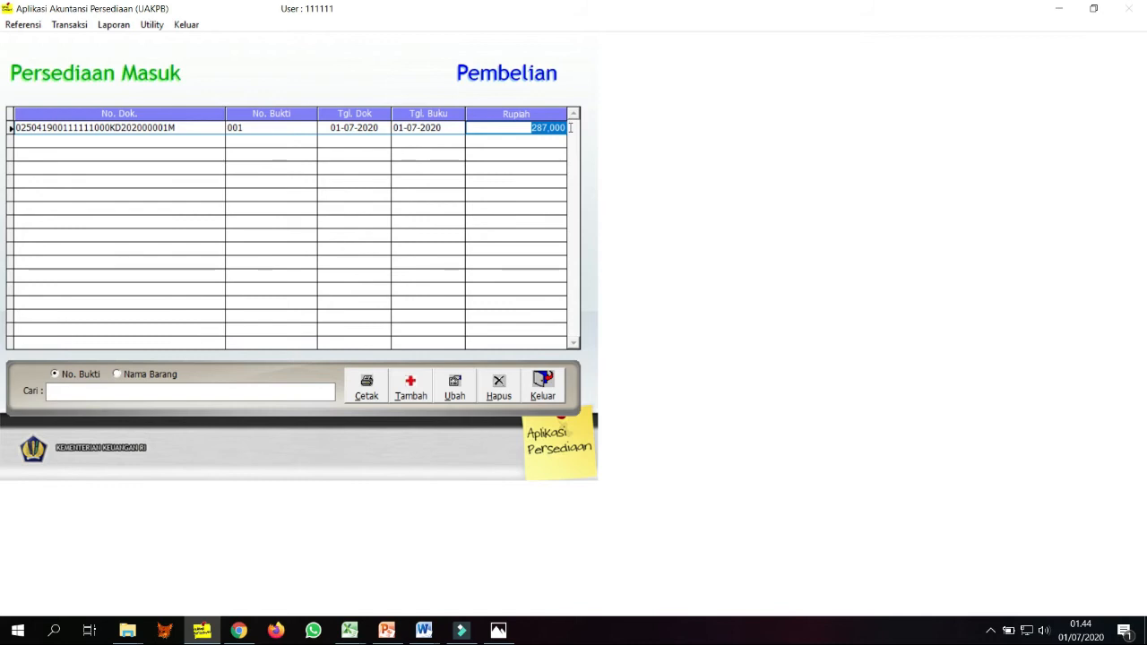
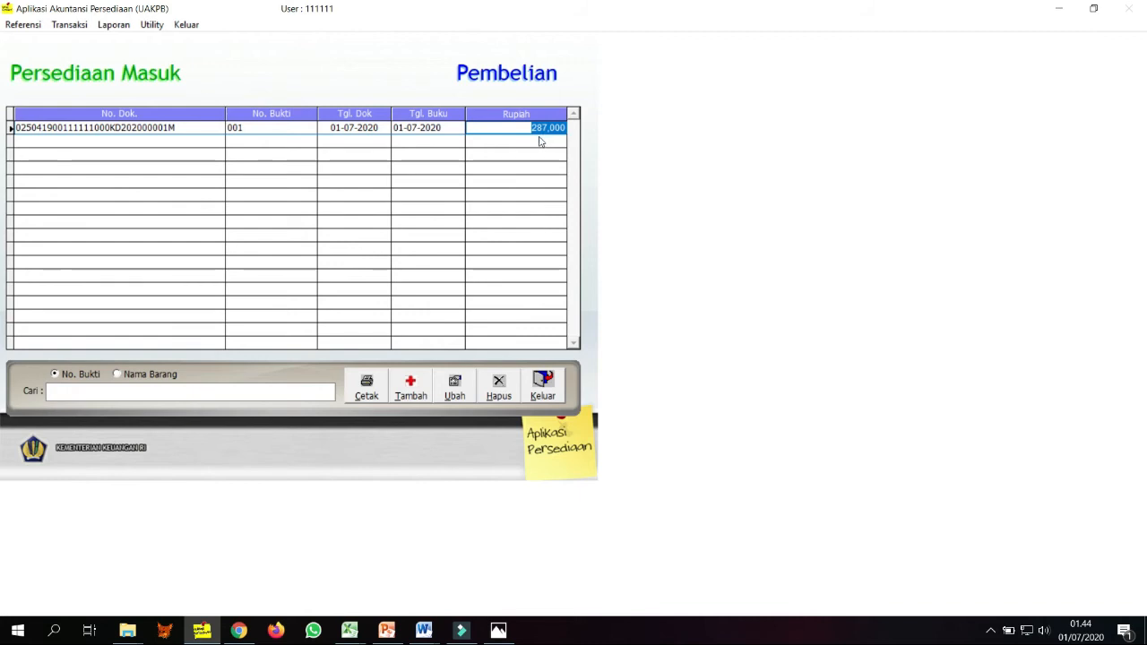
{"action": "left_click", "coordinate": [532, 129]}
{"action": "left_click", "coordinate": [544, 395]}
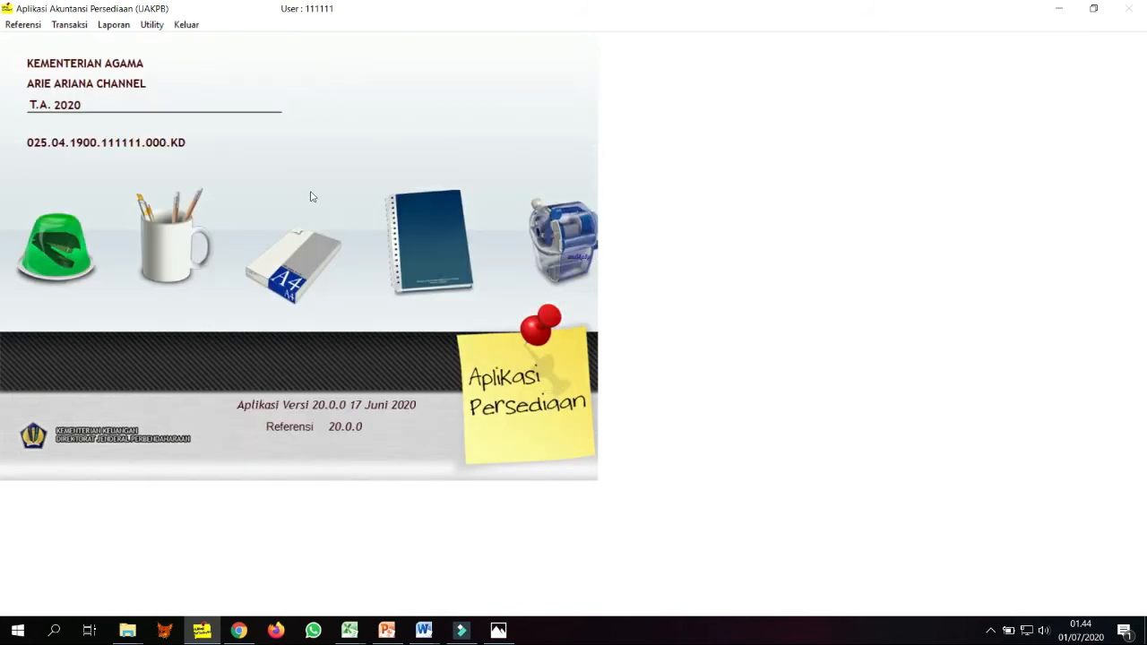
Step: Start a Pemakaian transaction under Persediaan Keluar with No. Bukti 0222, keeping the default document and book dates
{"action": "left_click", "coordinate": [117, 24]}
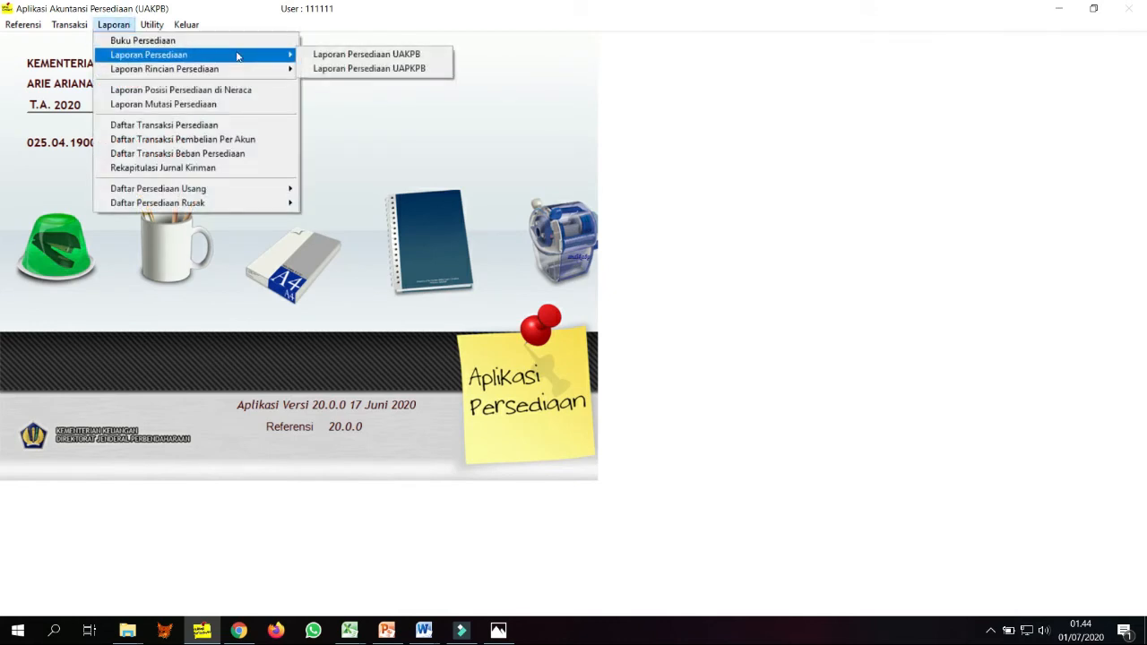
{"action": "mouse_move", "coordinate": [70, 25]}
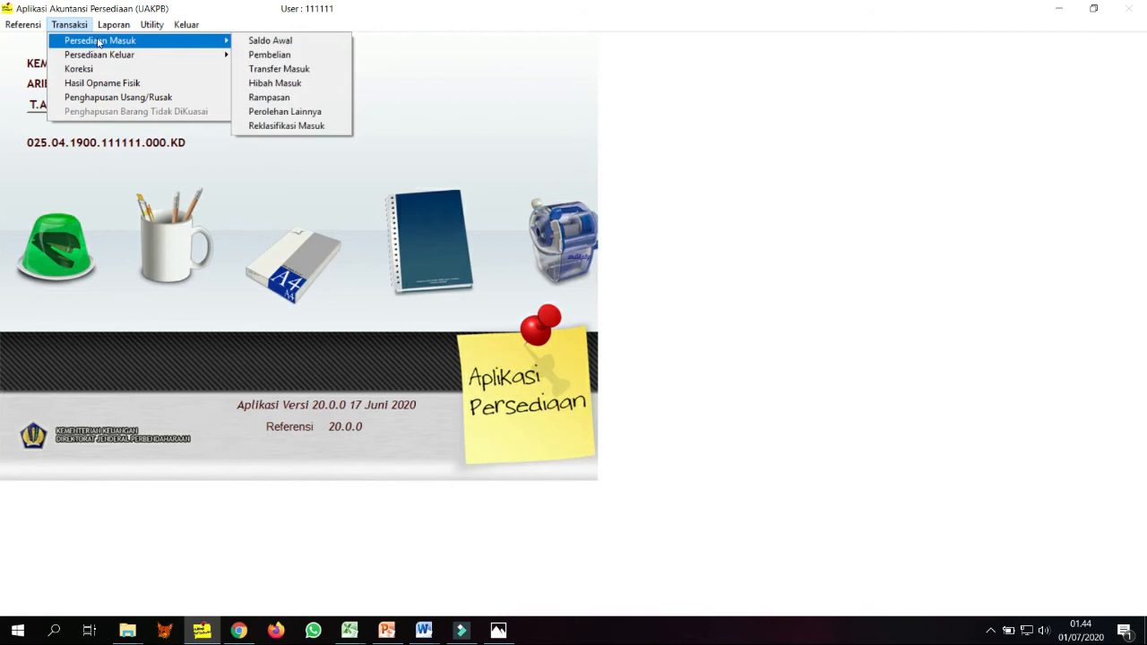
{"action": "left_click", "coordinate": [251, 54]}
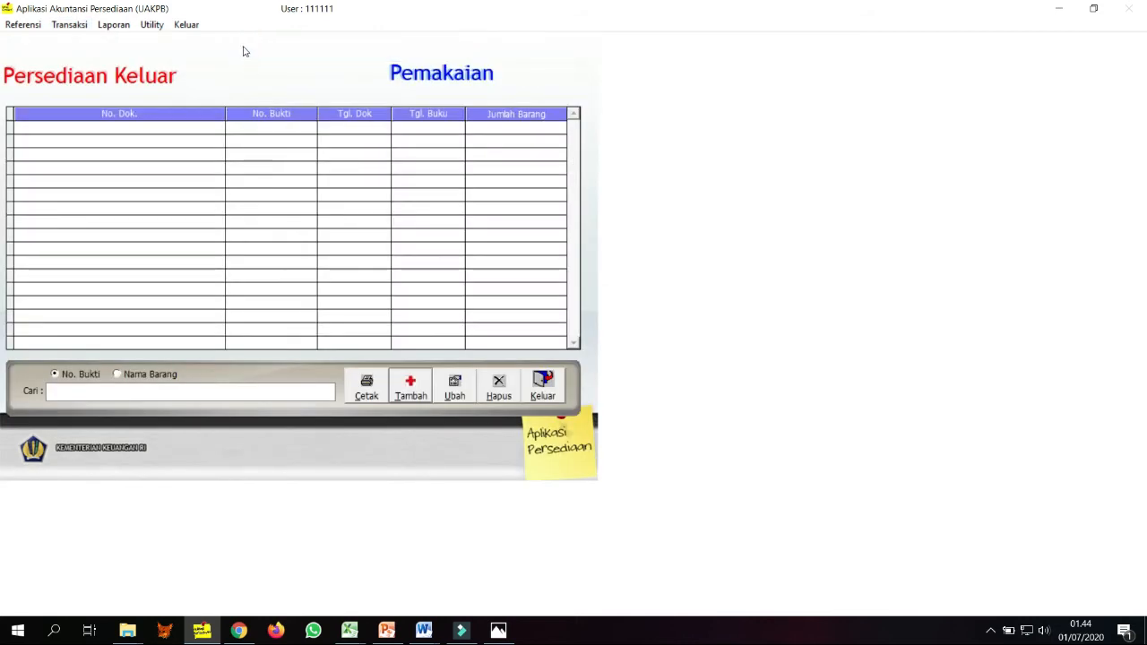
{"action": "left_click", "coordinate": [409, 388]}
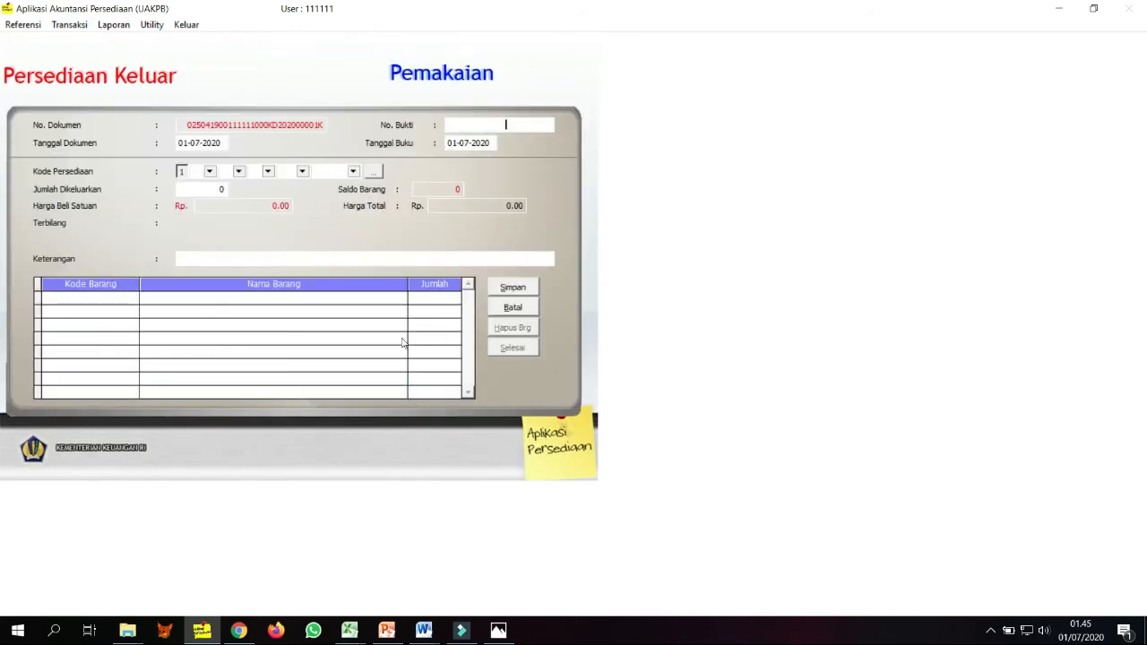
{"action": "type", "text": "0222"}
{"action": "key", "text": "Tab"}
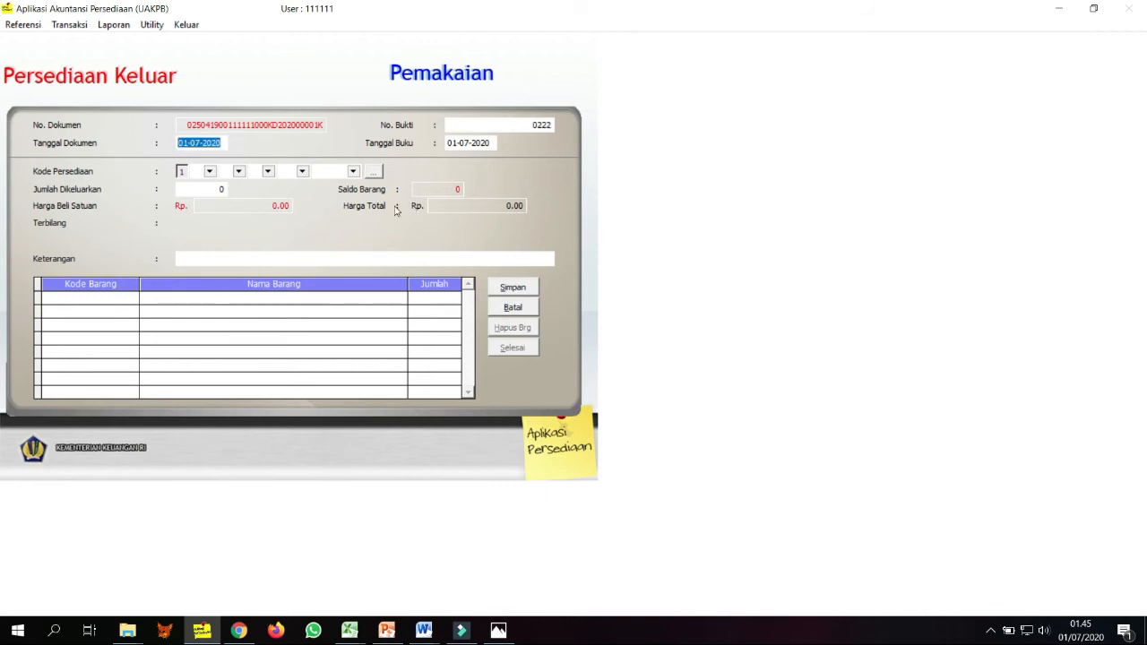
{"action": "key", "text": "Tab"}
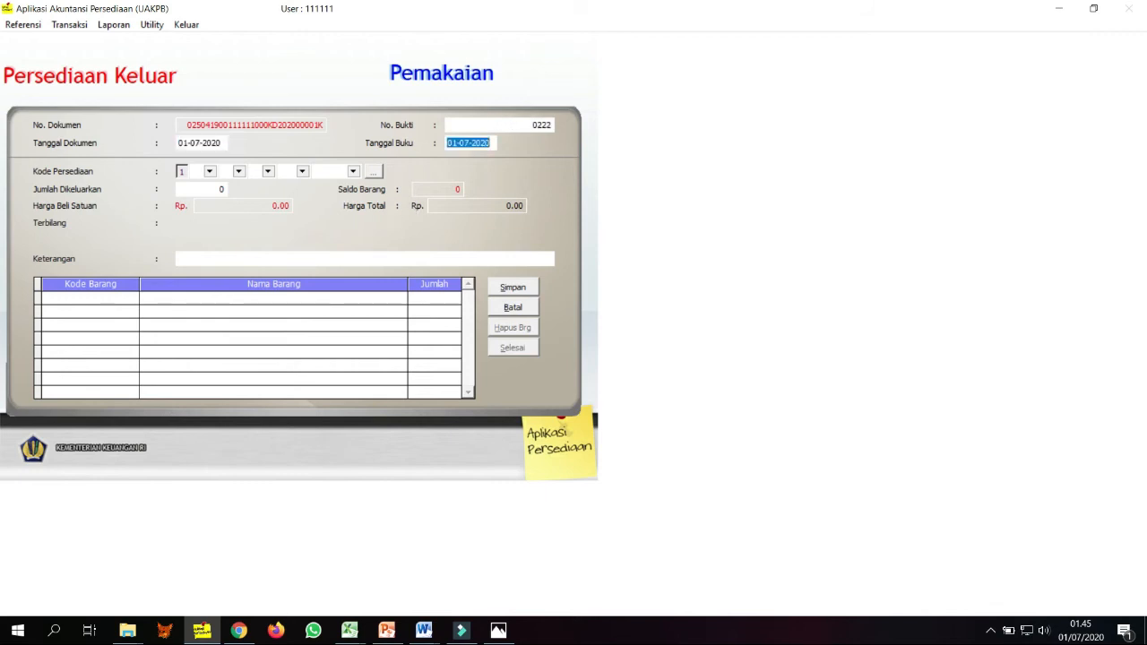
{"action": "key", "text": "Tab"}
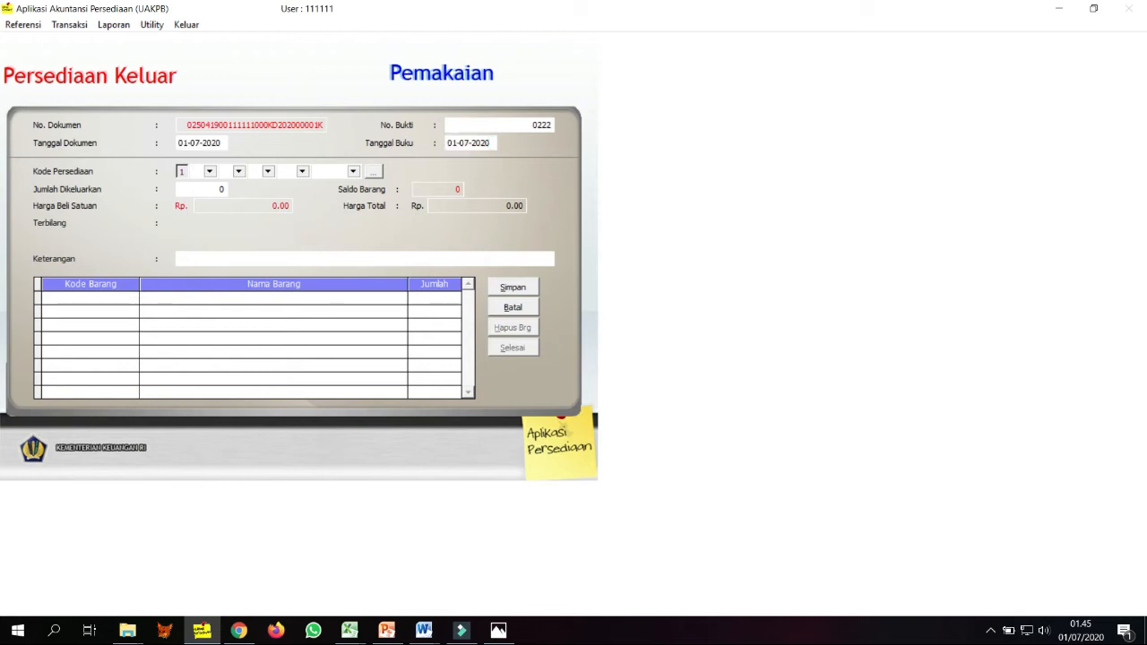
Step: Add Pensil to the Pemakaian transaction with a Jumlah Dikeluarkan of 1 and save it
{"action": "left_click", "coordinate": [373, 171]}
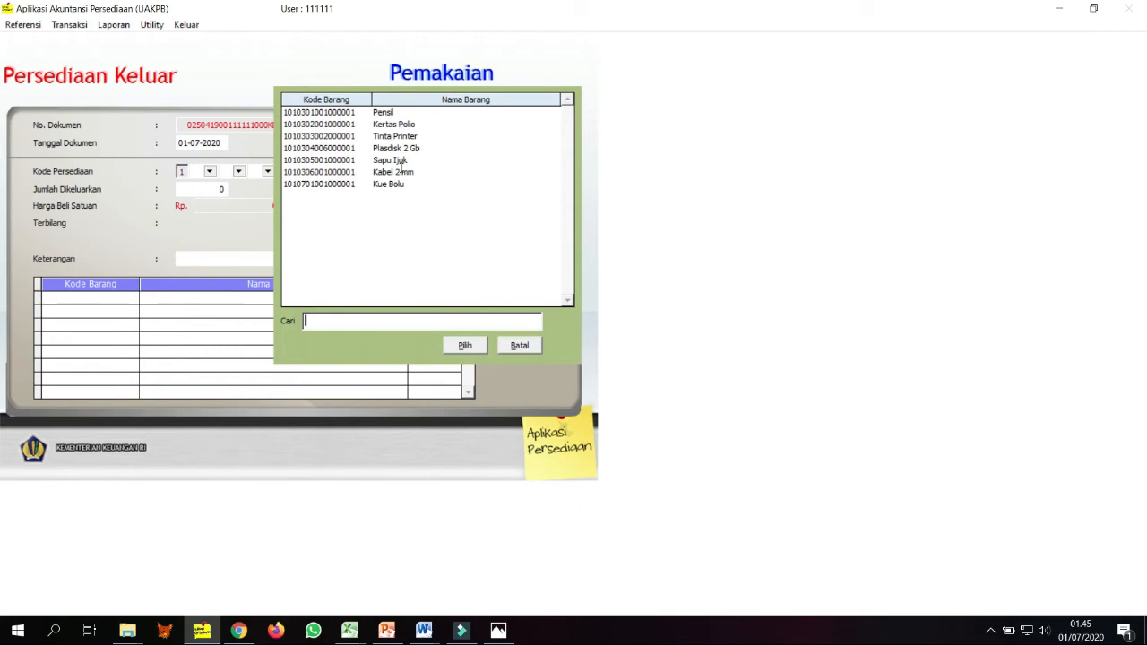
{"action": "double_click", "coordinate": [383, 112]}
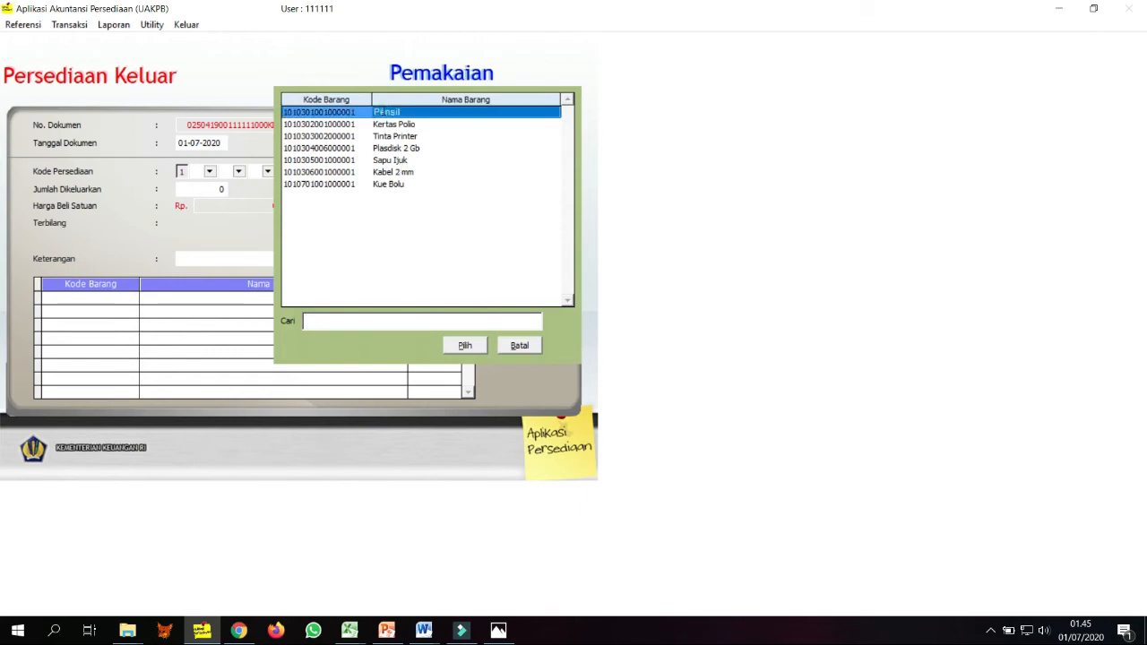
{"action": "type", "text": "1"}
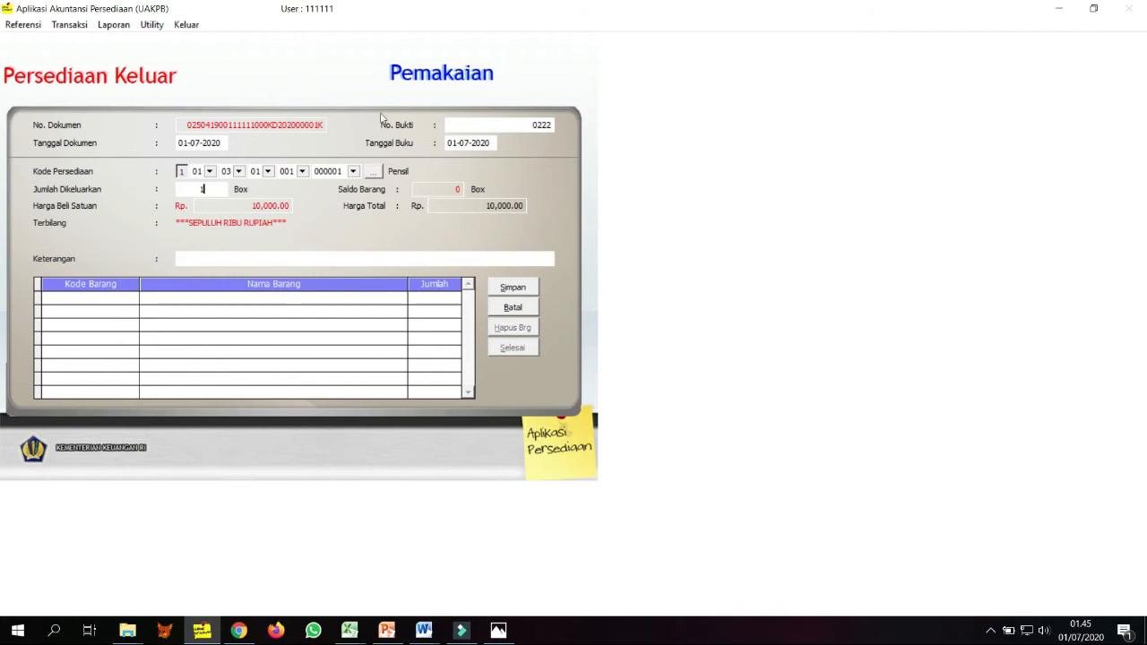
{"action": "left_click", "coordinate": [500, 290]}
Step: Add Kertas Polio to the Pemakaian transaction with a Jumlah Dikeluarkan of 1 and save it
{"action": "left_click", "coordinate": [500, 291]}
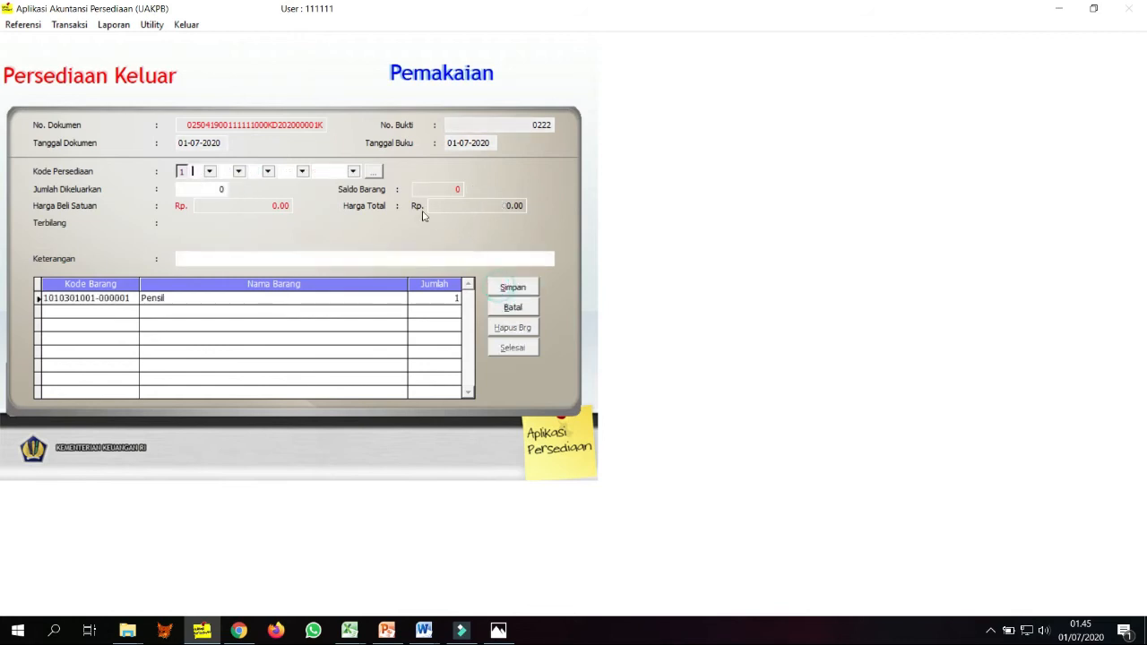
{"action": "left_click", "coordinate": [372, 171]}
{"action": "double_click", "coordinate": [392, 124]}
{"action": "type", "text": "1"}
{"action": "key", "text": "Return"}
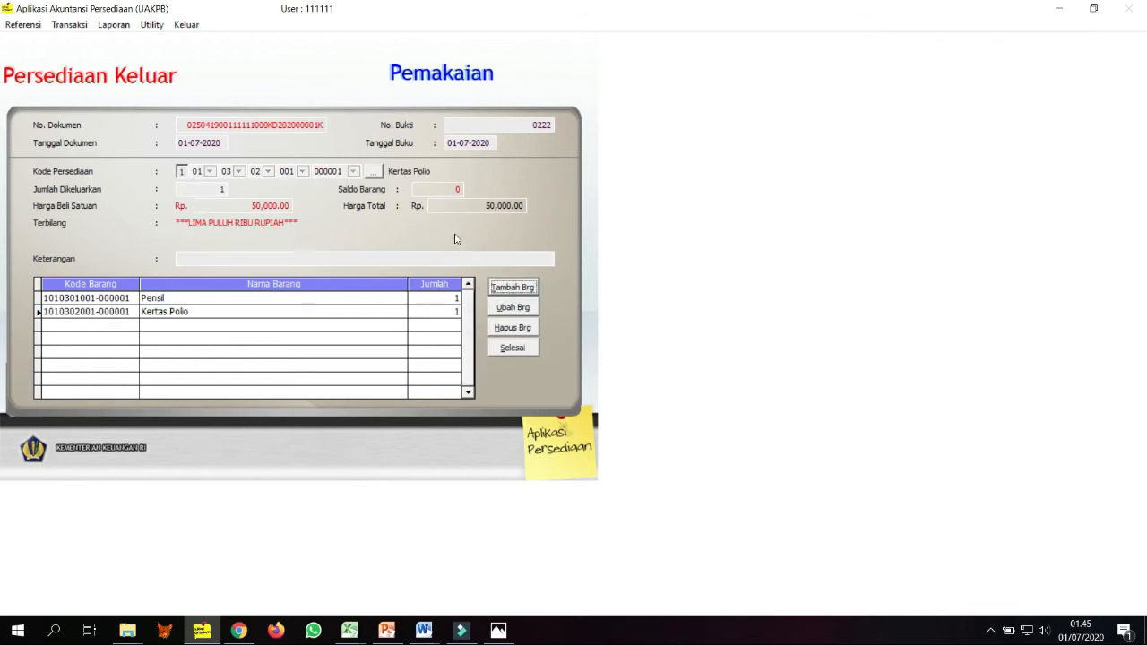
Step: Add Tinta Printer to the Pemakaian transaction with a Jumlah Dikeluarkan of 1 and save it
{"action": "left_click", "coordinate": [510, 289]}
{"action": "left_click", "coordinate": [375, 171]}
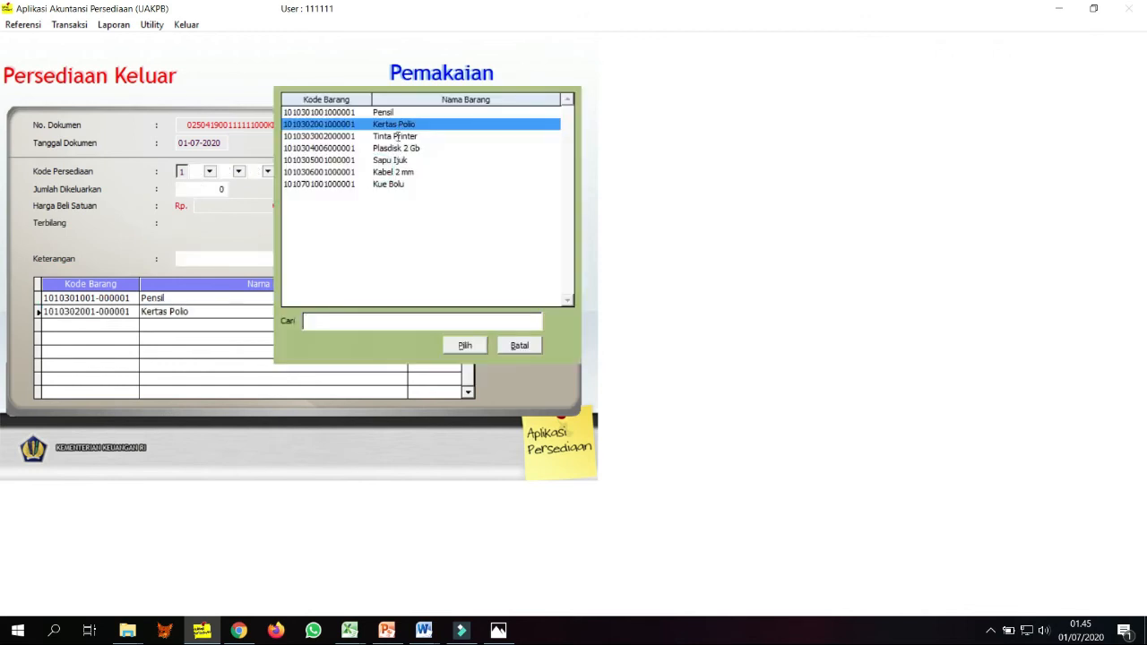
{"action": "double_click", "coordinate": [394, 135]}
{"action": "left_click", "coordinate": [509, 290]}
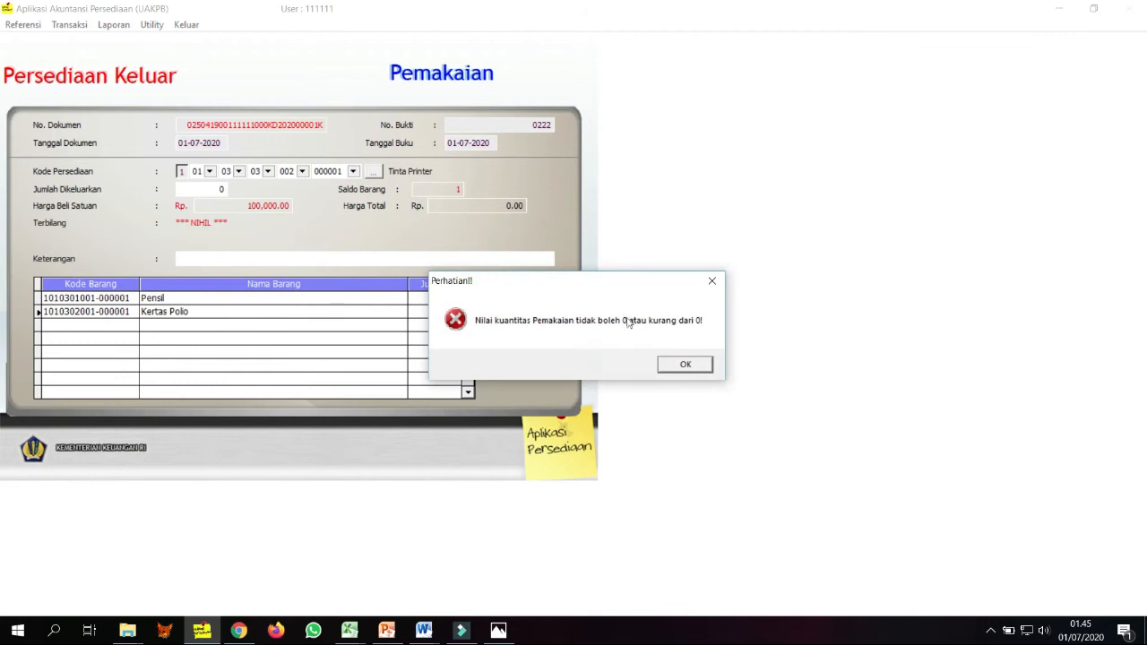
{"action": "left_click", "coordinate": [657, 359]}
{"action": "type", "text": "1"}
{"action": "left_click", "coordinate": [513, 290]}
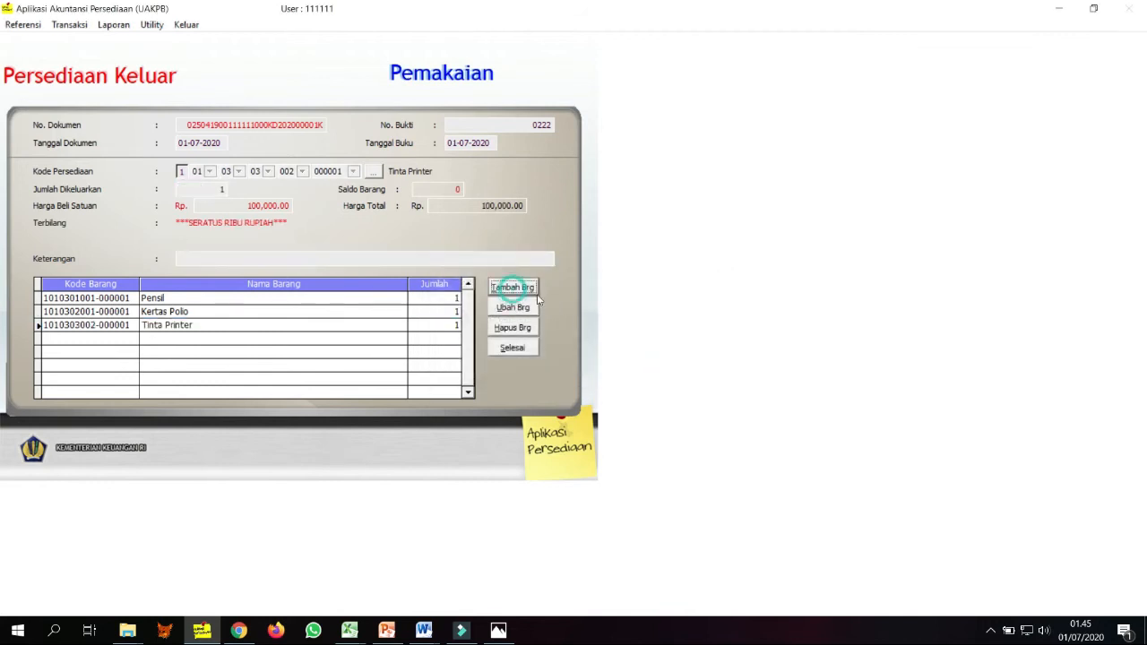
Step: Add Plasdisk 2 Gb to the Pemakaian transaction with a Jumlah Dikeluarkan of 1 and save it
{"action": "left_click", "coordinate": [513, 288]}
{"action": "left_click", "coordinate": [374, 172]}
{"action": "double_click", "coordinate": [395, 146]}
{"action": "type", "text": "1"}
{"action": "left_click", "coordinate": [513, 288]}
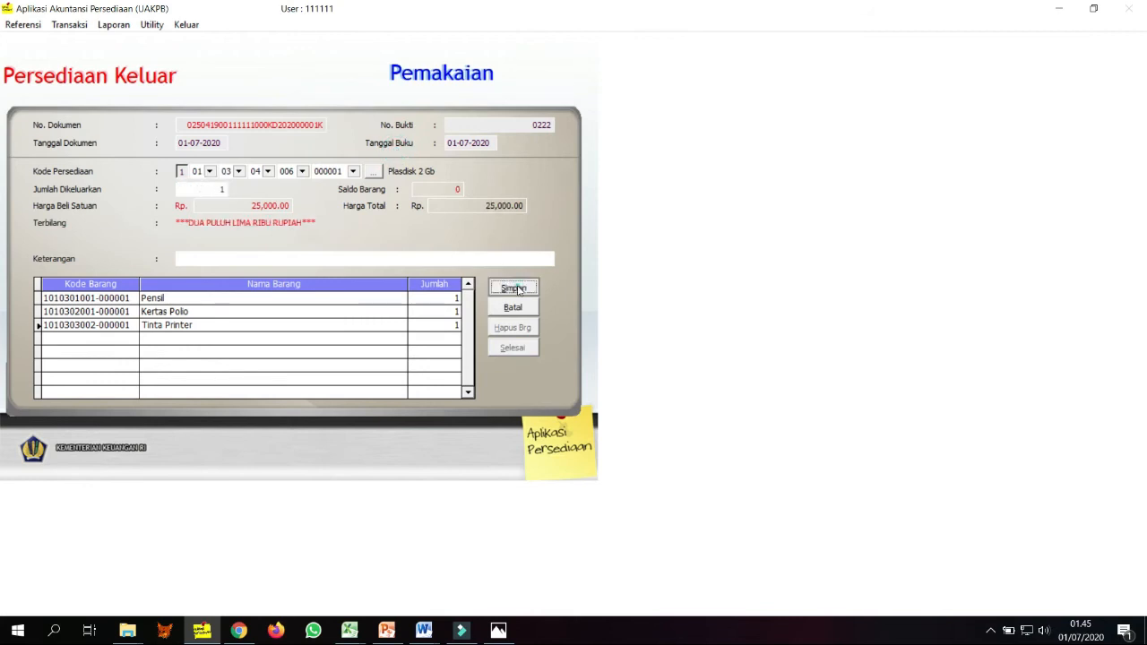
Step: Add Sapu Ijuk to the Pemakaian transaction with a Jumlah Dikeluarkan of 1 and save it
{"action": "left_click", "coordinate": [510, 287]}
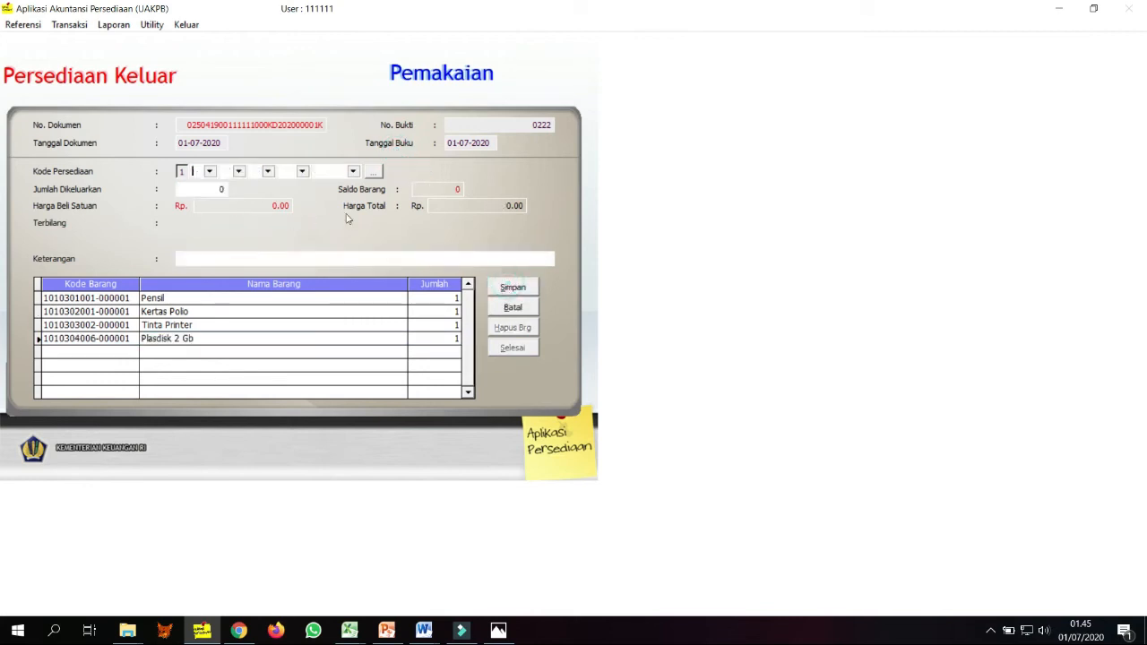
{"action": "left_click", "coordinate": [375, 171]}
{"action": "double_click", "coordinate": [391, 159]}
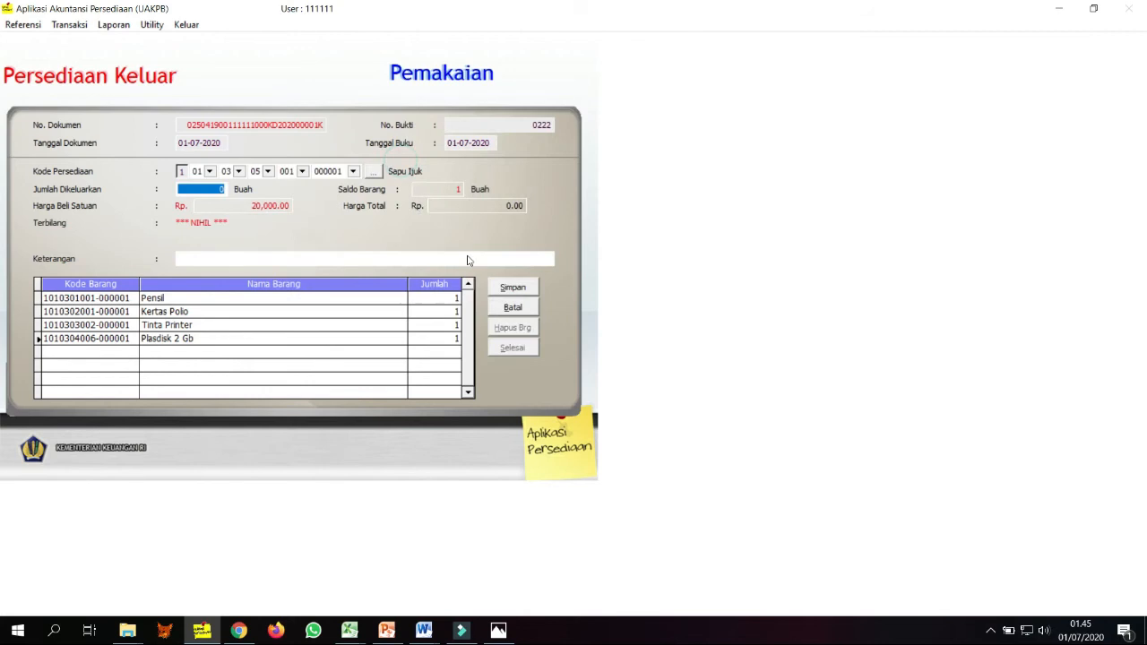
{"action": "type", "text": "1"}
{"action": "left_click", "coordinate": [513, 295]}
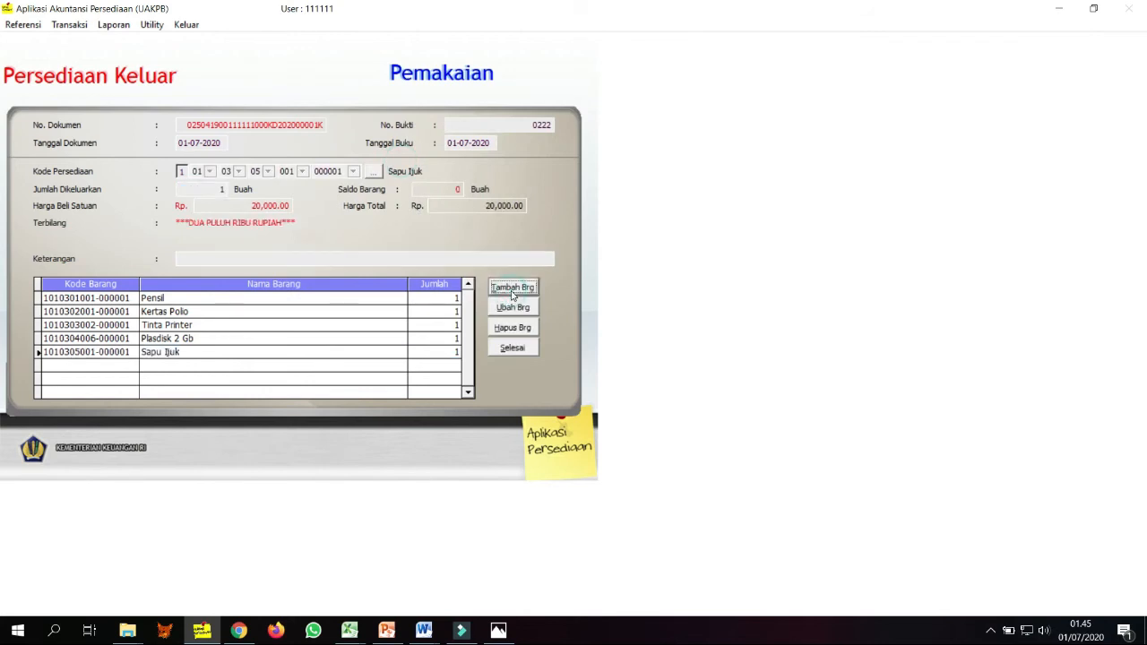
Step: Add Kabel 2 mm to the Pemakaian transaction with a Jumlah Dikeluarkan of 1 and save it
{"action": "left_click", "coordinate": [513, 287]}
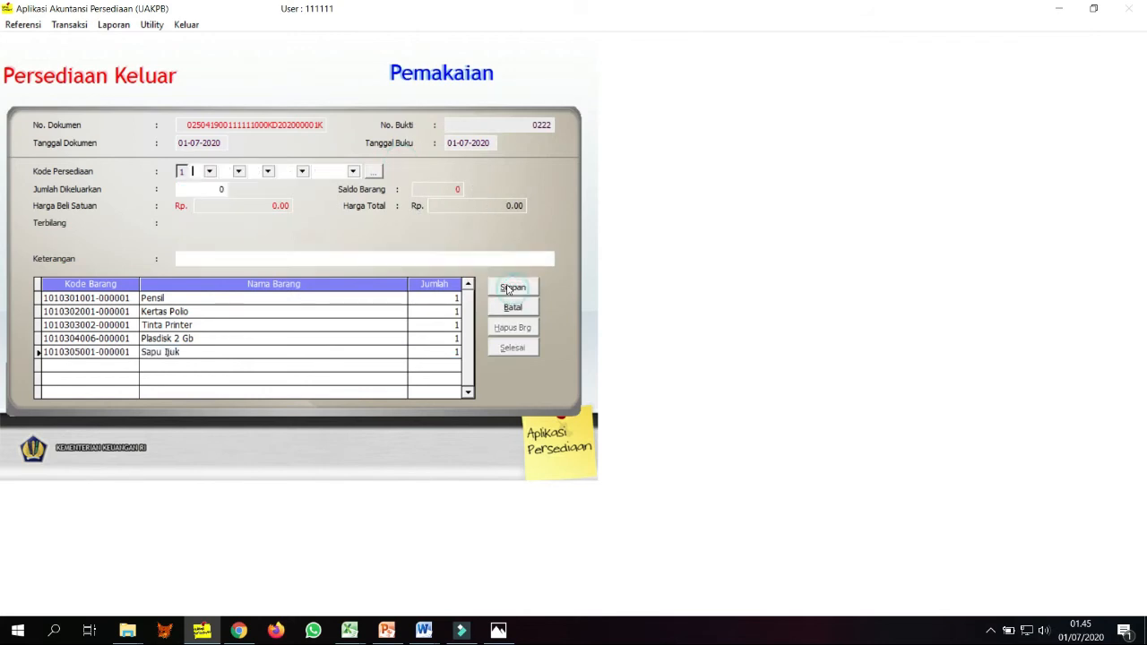
{"action": "left_click", "coordinate": [374, 171]}
{"action": "double_click", "coordinate": [404, 173]}
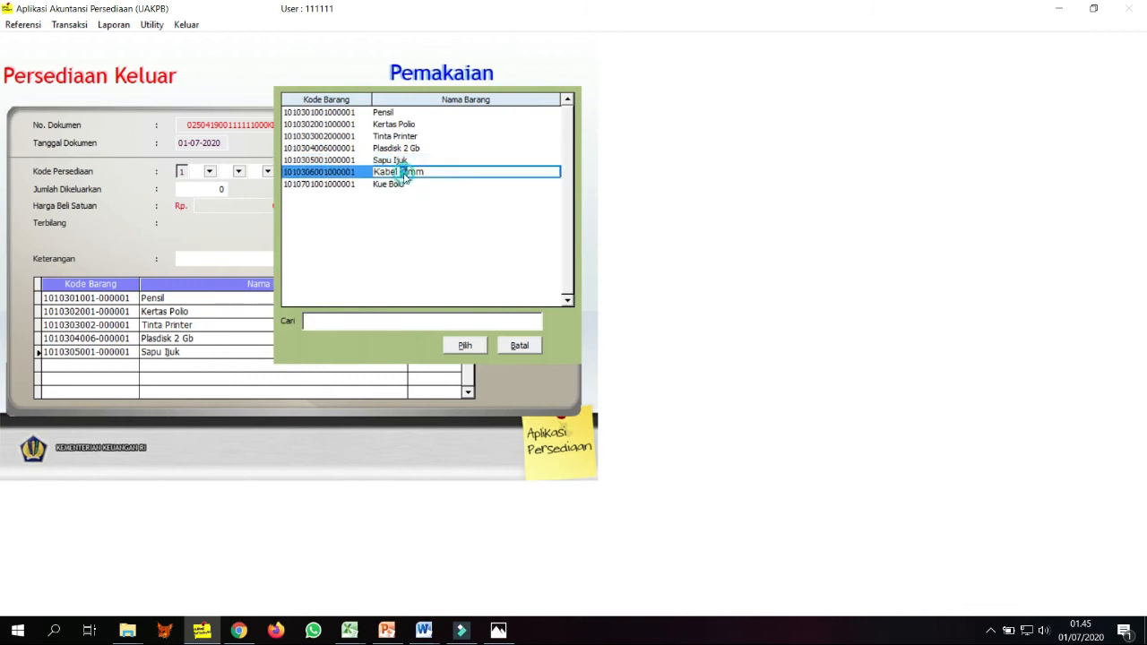
{"action": "type", "text": "1"}
{"action": "left_click", "coordinate": [513, 288]}
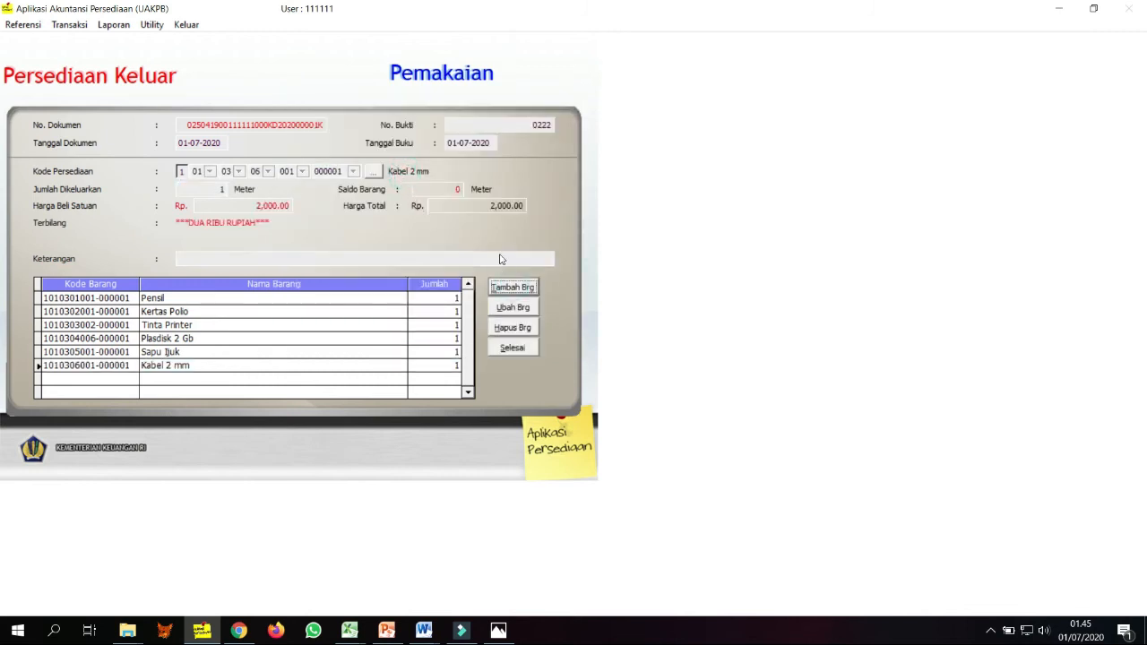
Step: Add 1 Buah of Kue Bolu to the Pemakaian document, save it, and finish and close the usage transactions
{"action": "left_click", "coordinate": [520, 289]}
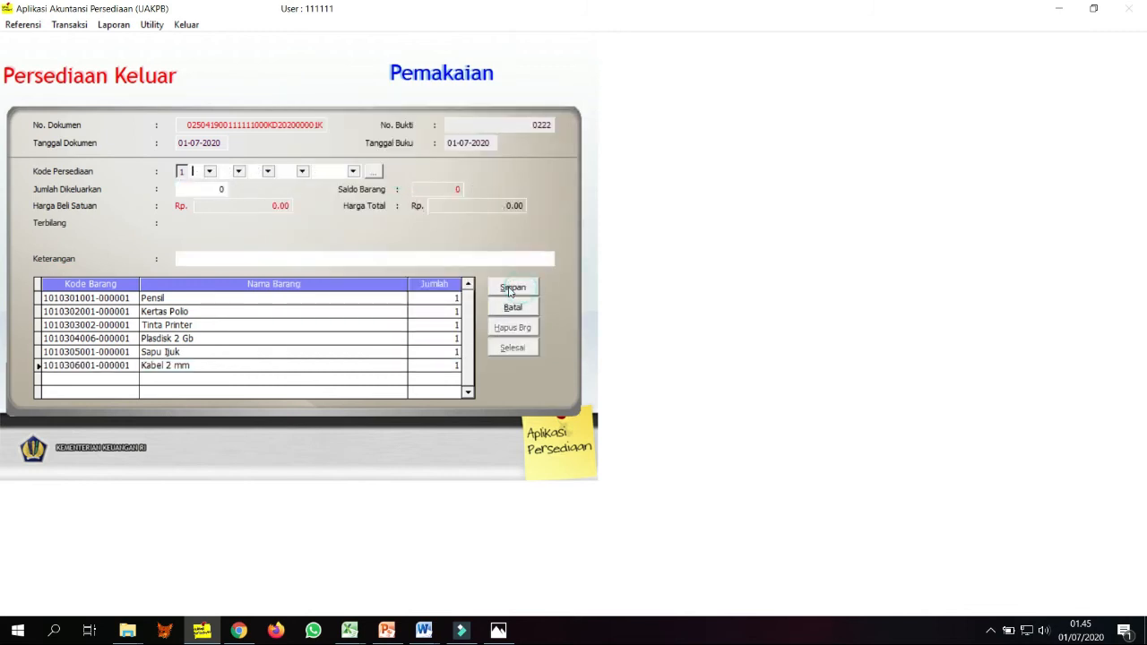
{"action": "left_click", "coordinate": [375, 171]}
{"action": "double_click", "coordinate": [399, 183]}
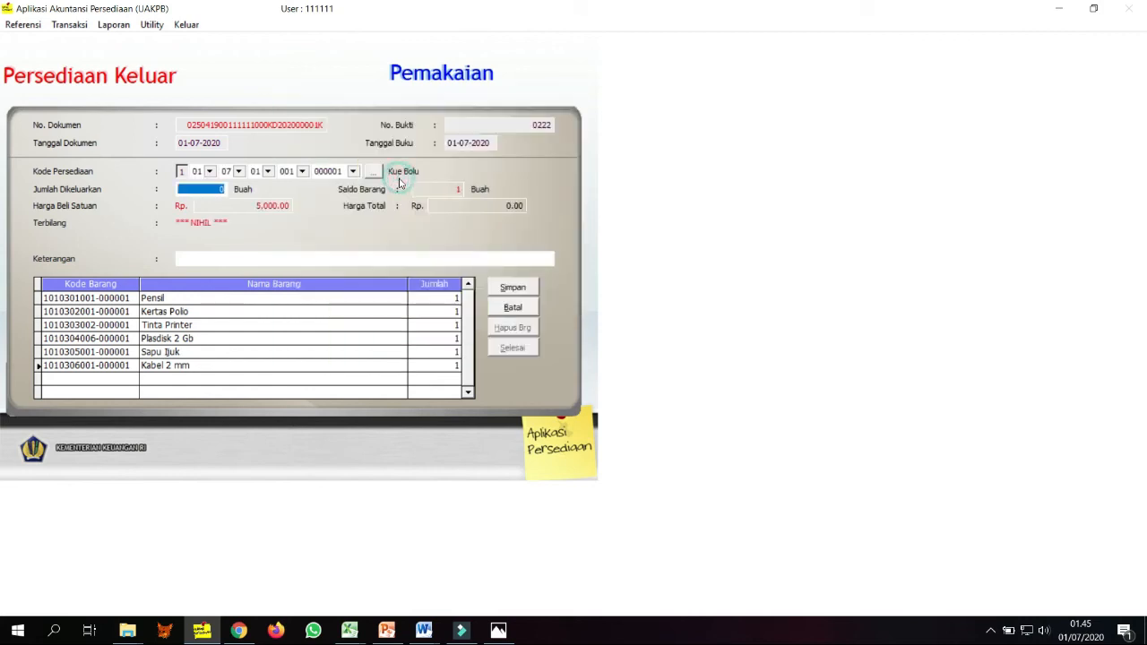
{"action": "type", "text": "1"}
{"action": "left_click", "coordinate": [523, 288]}
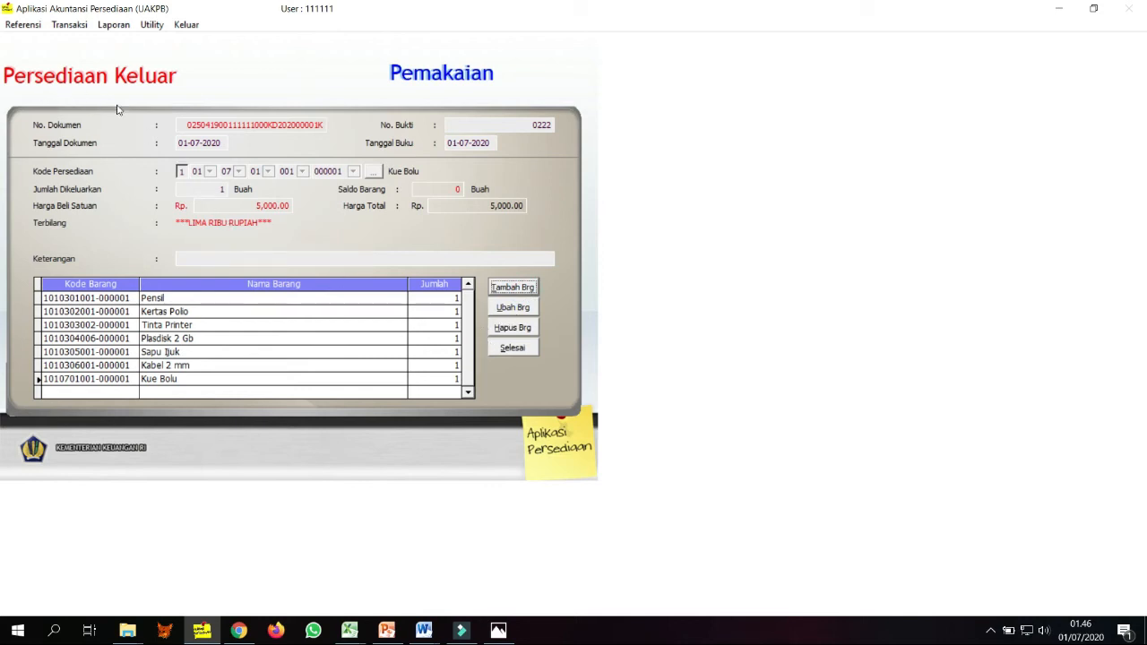
{"action": "left_click", "coordinate": [521, 350]}
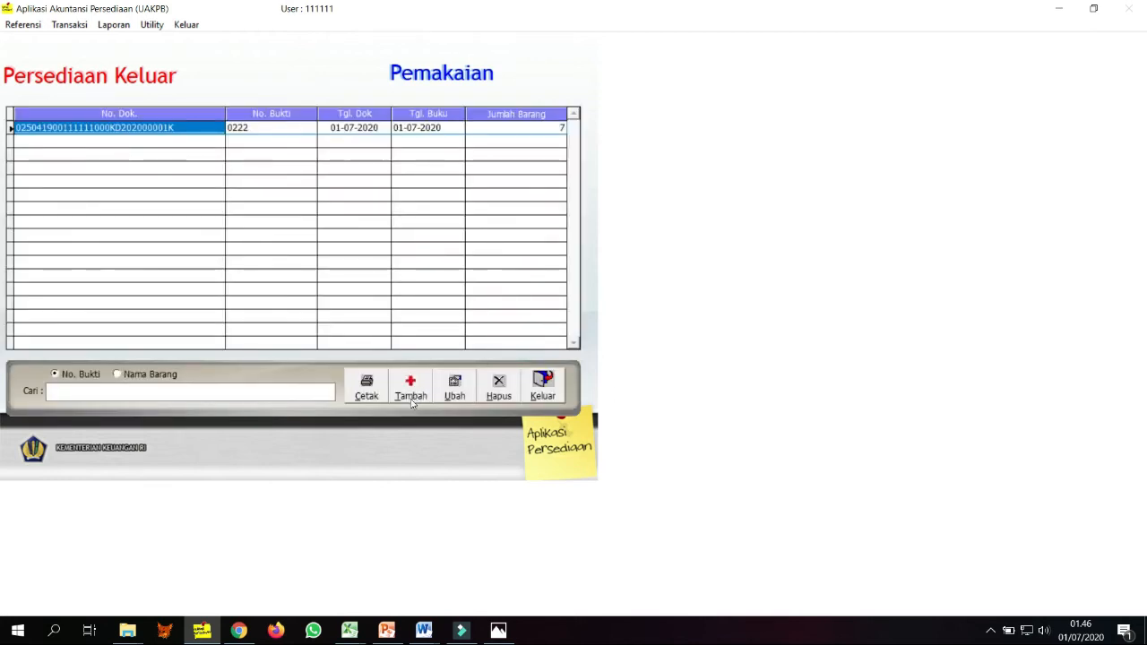
{"action": "left_click", "coordinate": [551, 387]}
Step: Start a new outgoing transaction of type Penyerahan/Dijual Kepada Masyarakat/Pemda with No. Bukti 0022
{"action": "left_click", "coordinate": [68, 25]}
{"action": "mouse_move", "coordinate": [67, 40]}
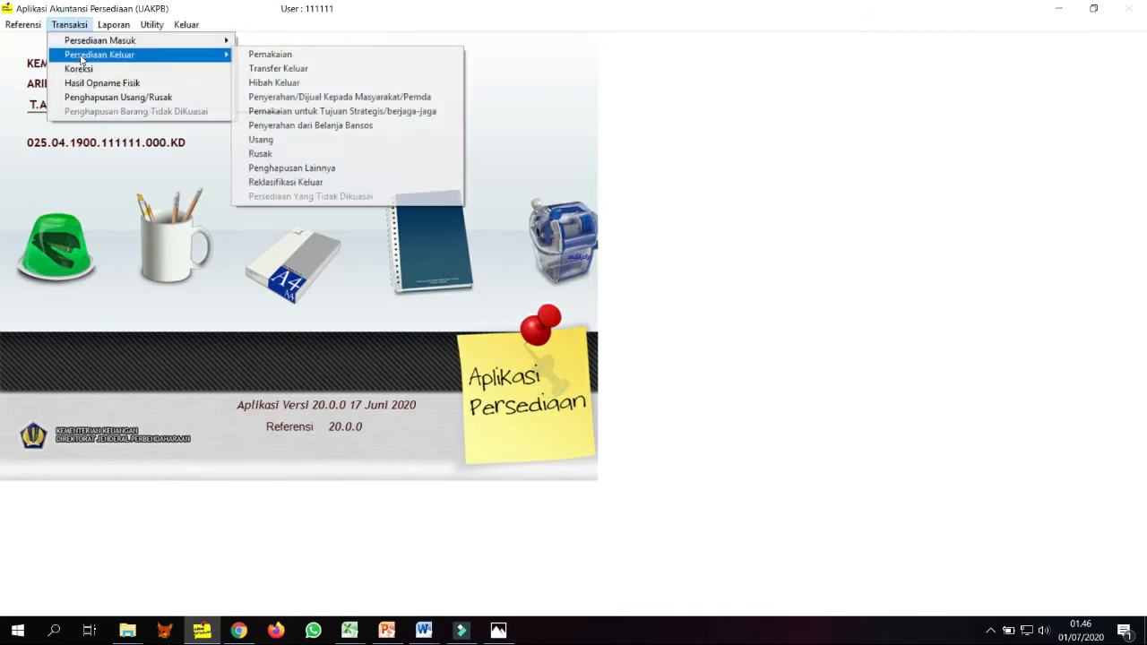
{"action": "mouse_move", "coordinate": [219, 54]}
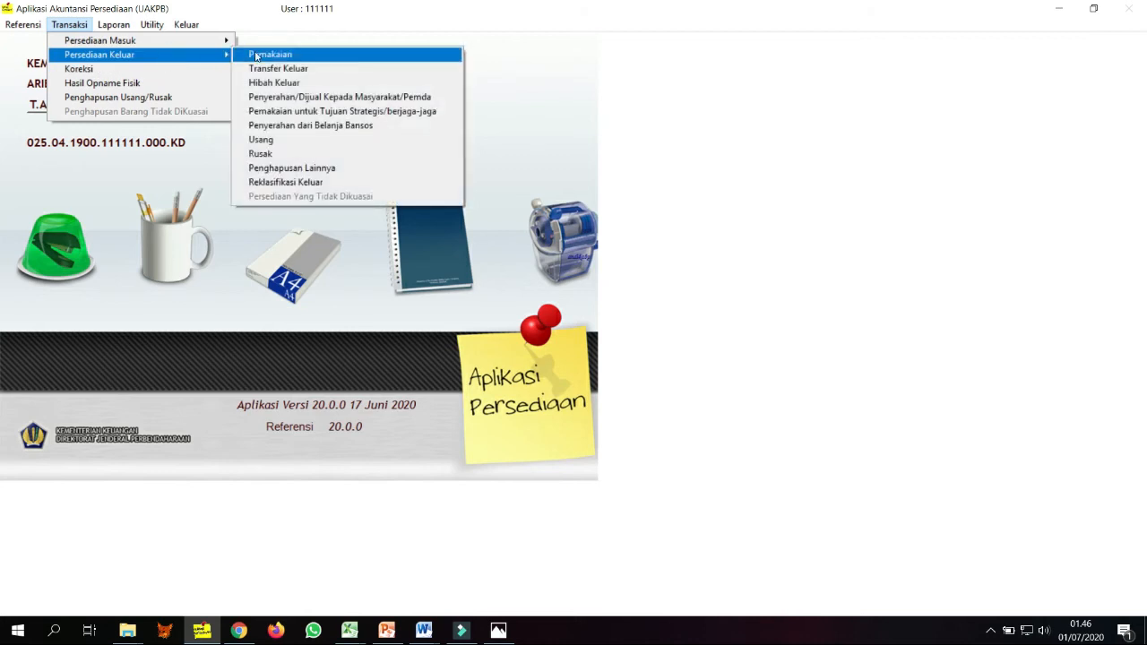
{"action": "left_click", "coordinate": [320, 99]}
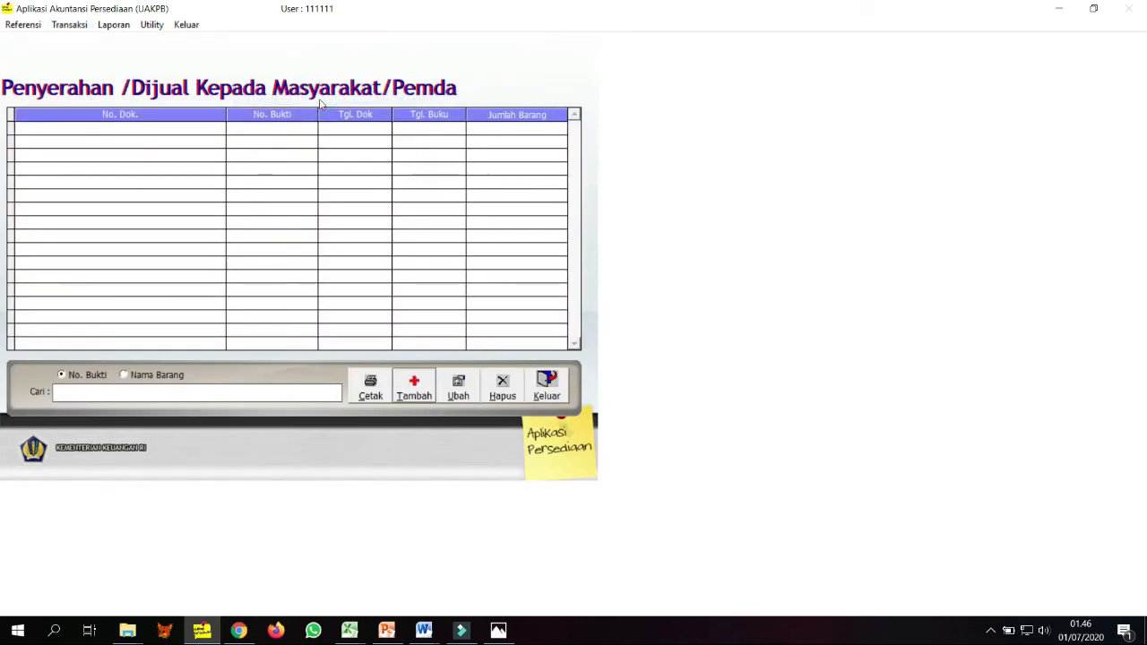
{"action": "left_click", "coordinate": [414, 387]}
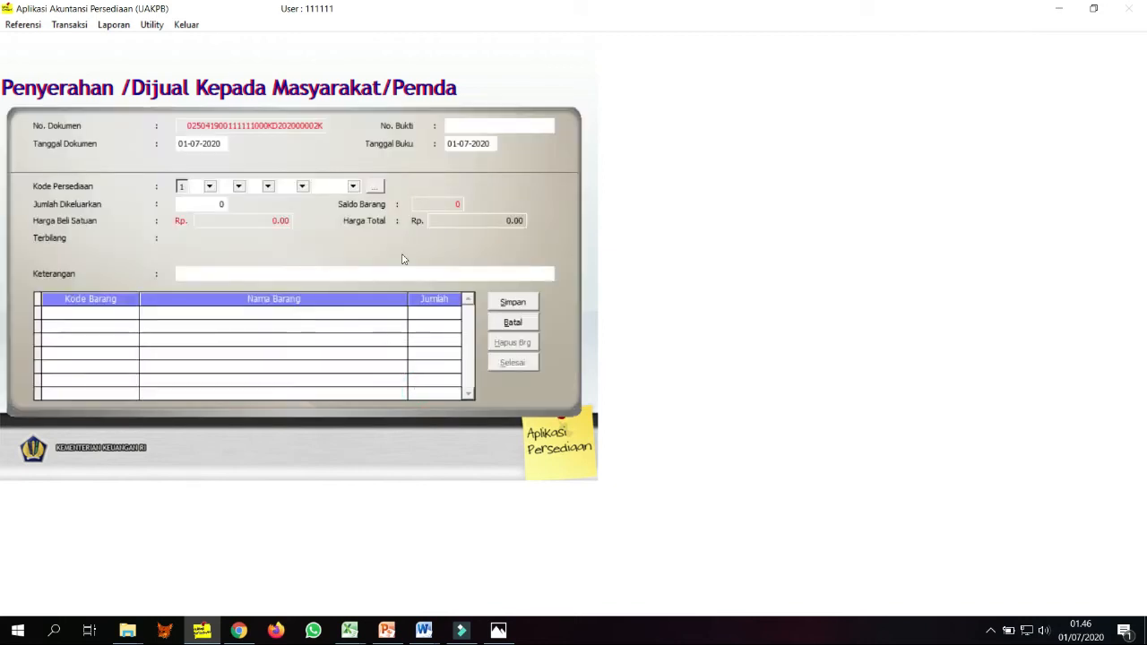
{"action": "type", "text": "0022"}
Step: Issue 1 Lembar of Jaket Almater with the remark "aaaa", save it, and finish and close the transaction list
{"action": "left_click", "coordinate": [376, 186]}
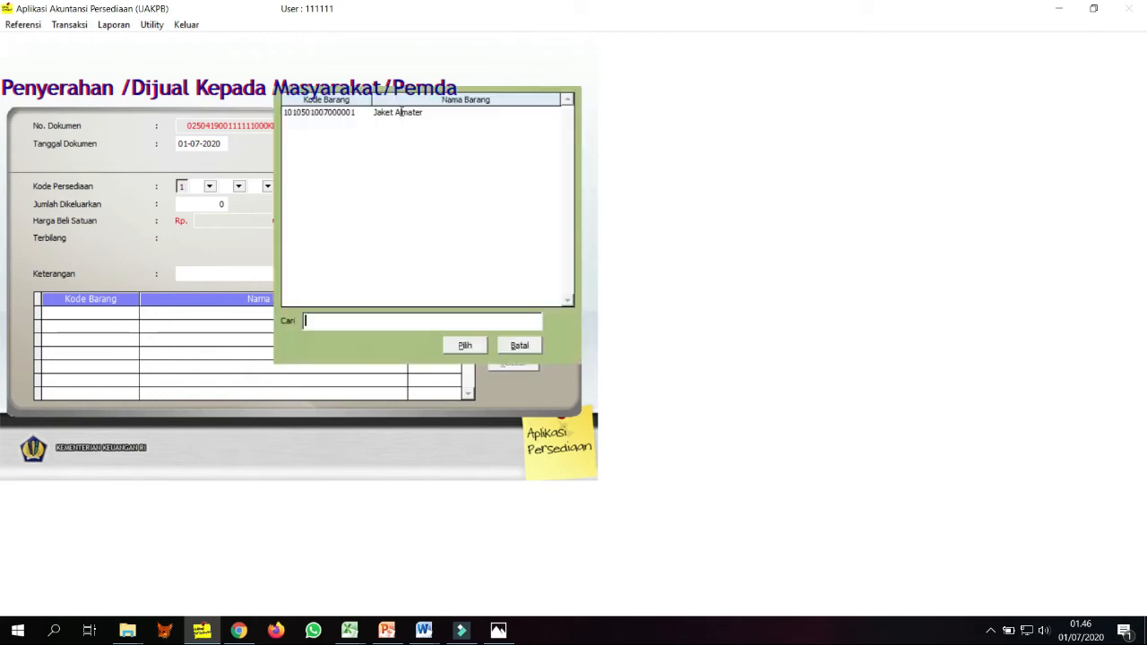
{"action": "left_click", "coordinate": [400, 112]}
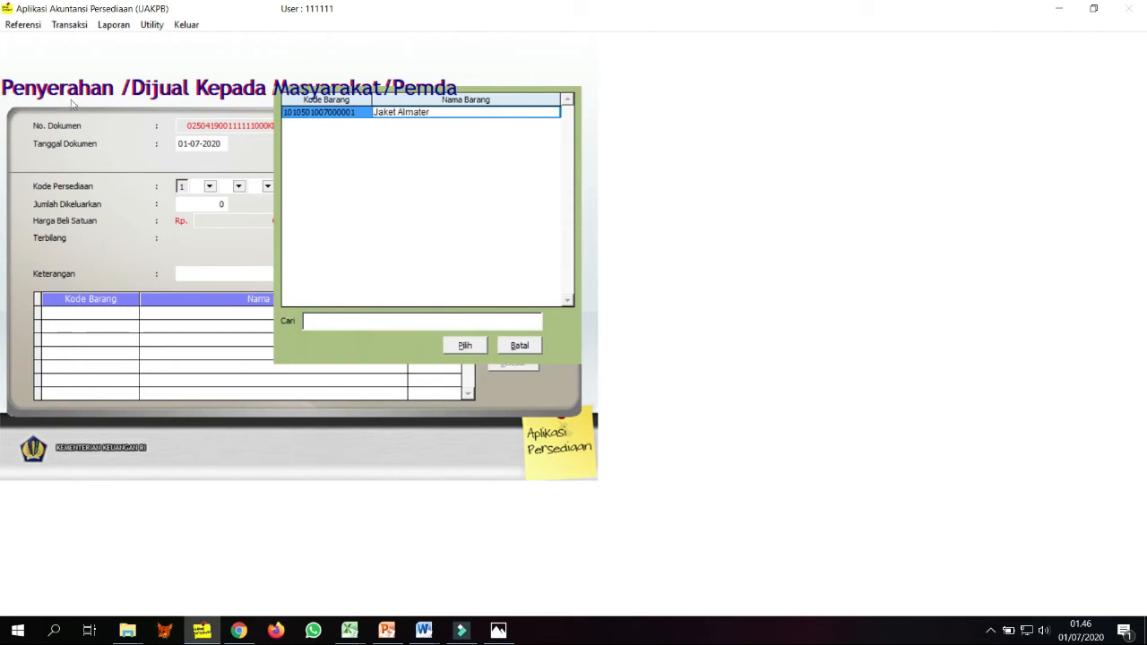
{"action": "double_click", "coordinate": [384, 113]}
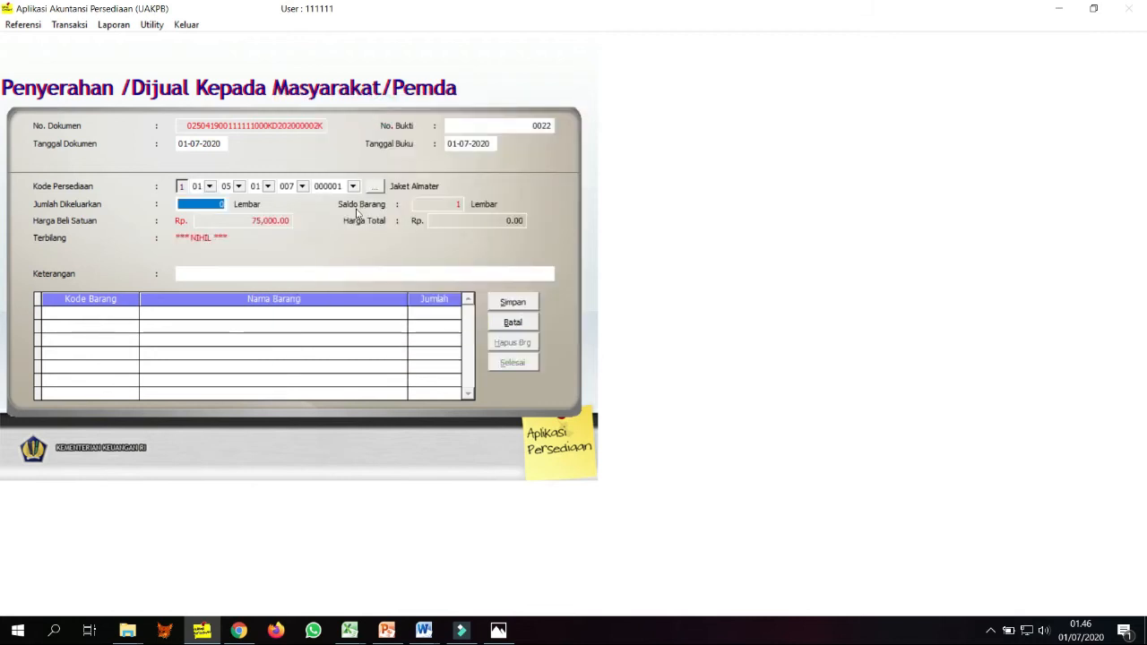
{"action": "type", "text": "1"}
{"action": "key", "text": "Return"}
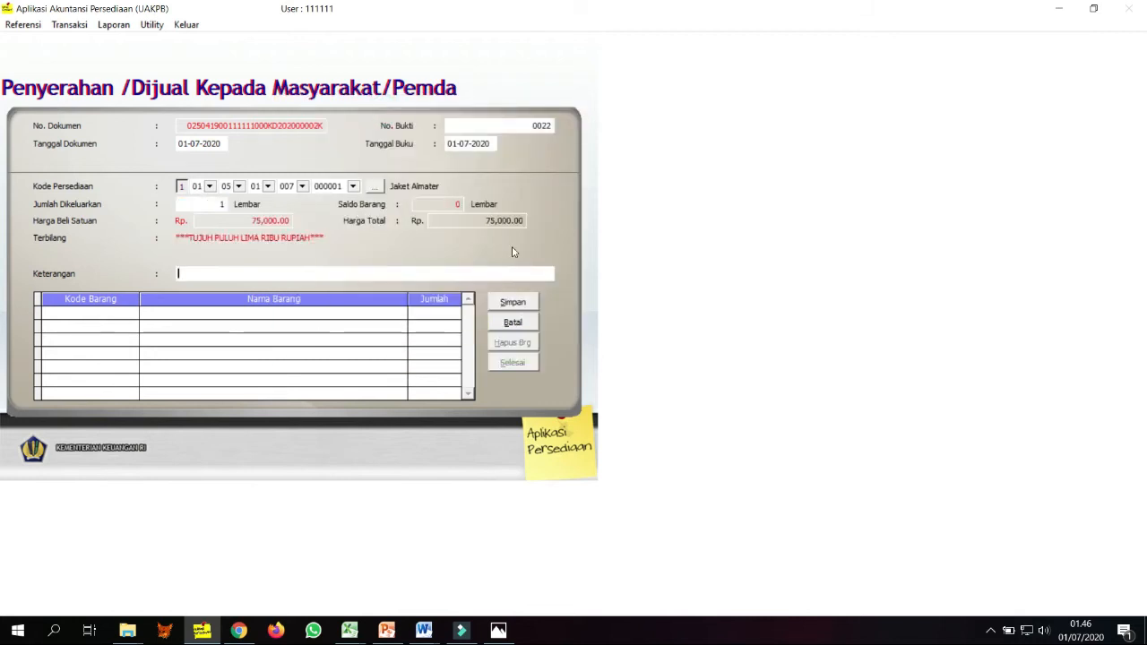
{"action": "type", "text": "aaaa"}
{"action": "left_click", "coordinate": [531, 303]}
{"action": "left_click", "coordinate": [512, 367]}
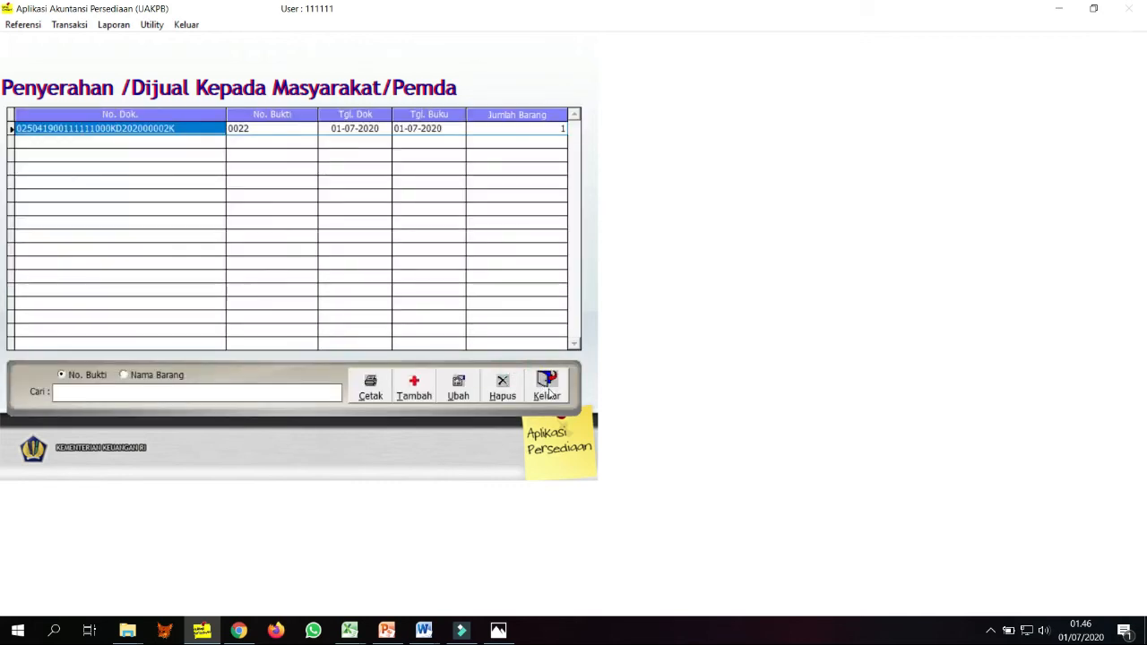
{"action": "left_click", "coordinate": [549, 392]}
Step: Preview the Laporan Posisi Persediaan di Neraca up to 01-07-2020 and close the report
{"action": "left_click", "coordinate": [115, 24]}
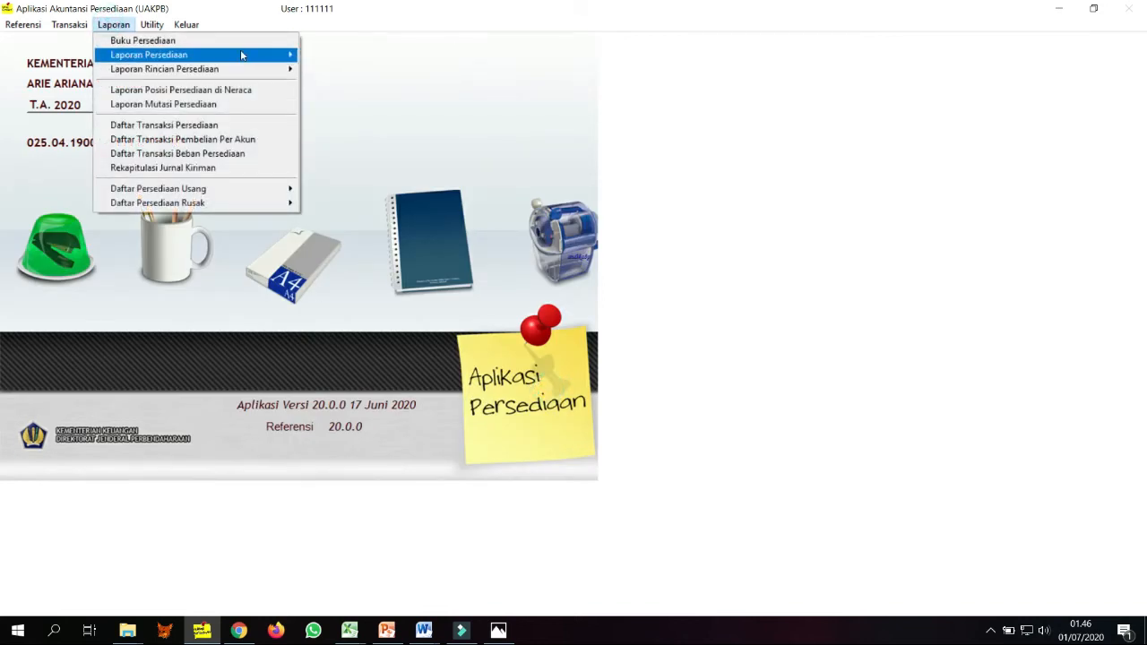
{"action": "left_click", "coordinate": [189, 90]}
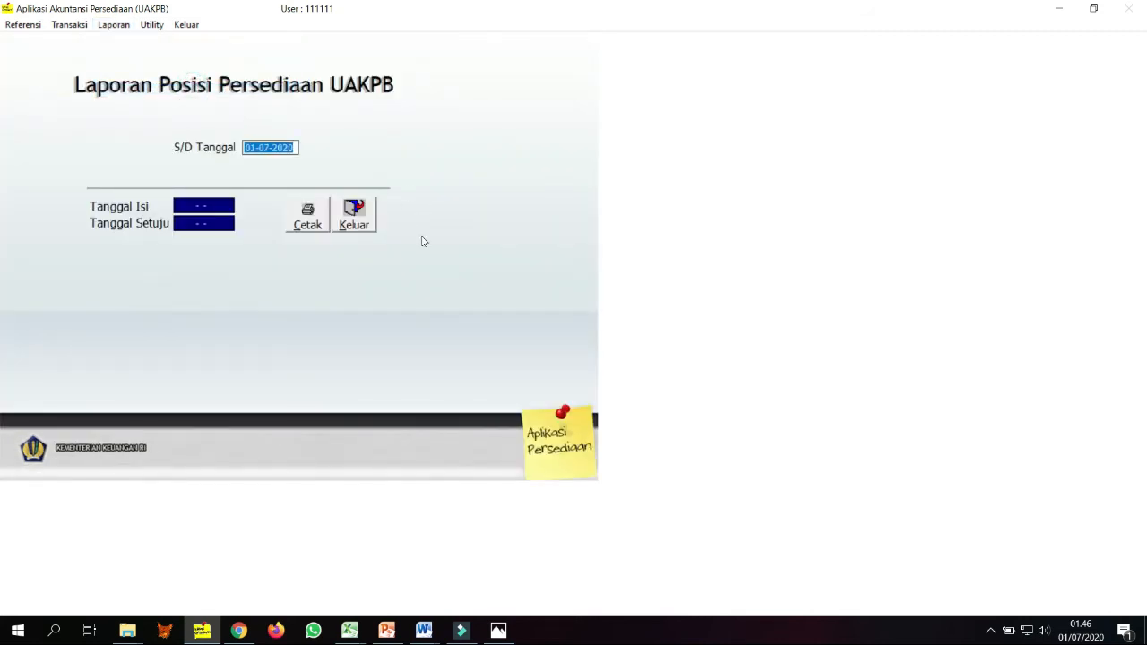
{"action": "left_click", "coordinate": [314, 219]}
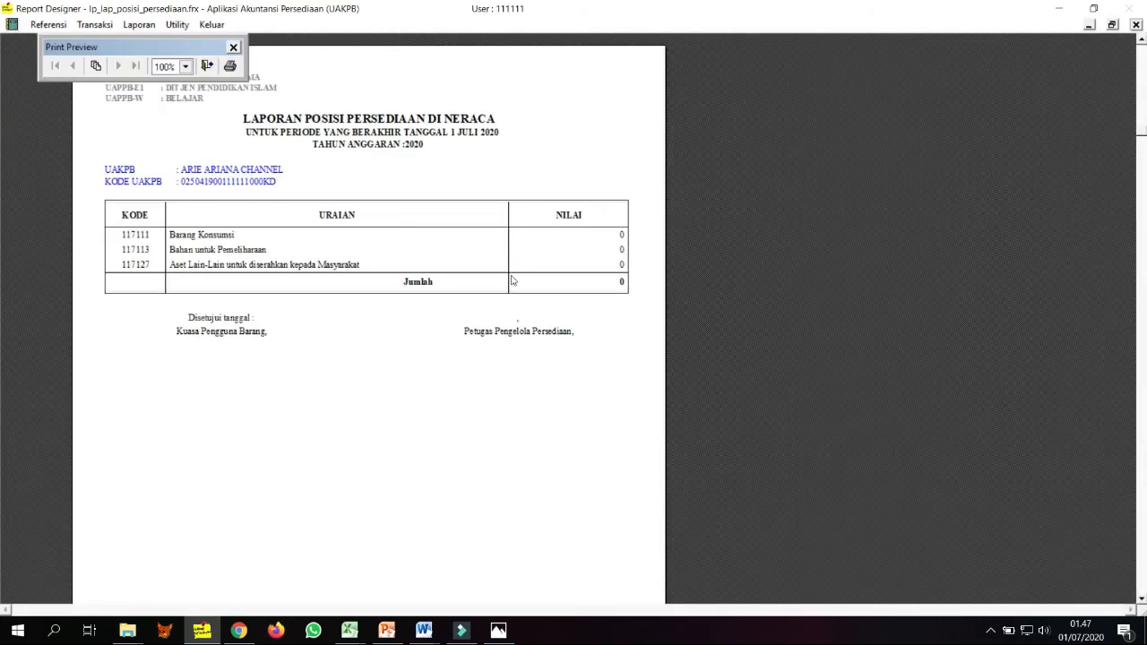
{"action": "left_click", "coordinate": [206, 66]}
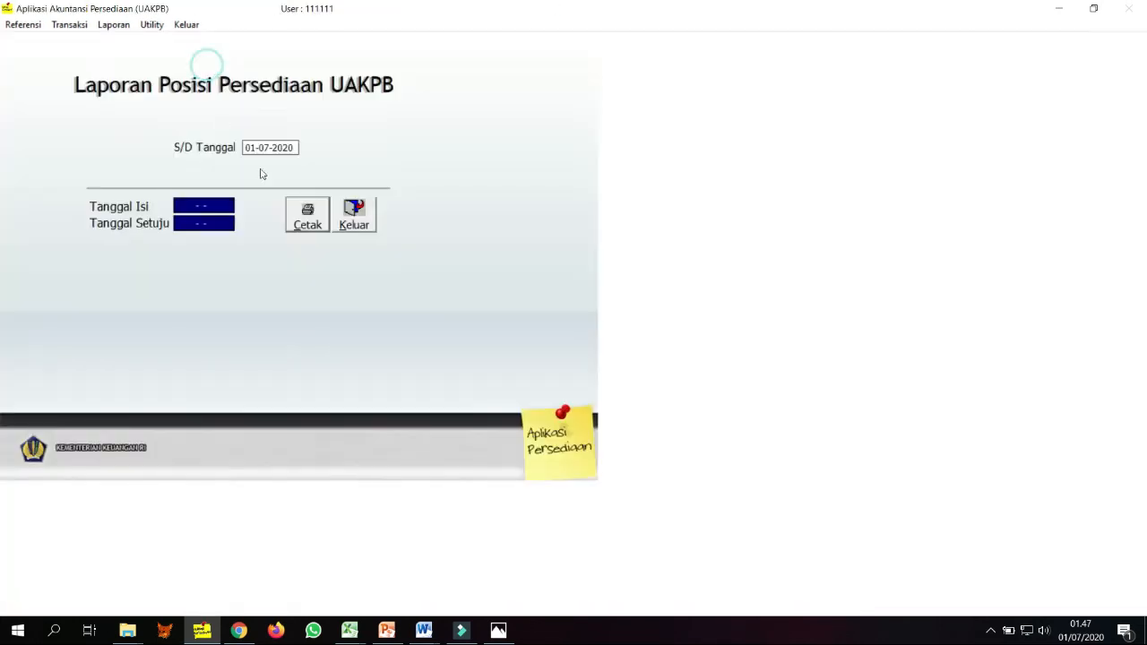
{"action": "left_click", "coordinate": [351, 231]}
Step: Send the inventory transactions for month 07 (Juli) 2020 to SIMAK-BMN, using the folder C:\PSEDIA10\KIRIM\
{"action": "left_click", "coordinate": [114, 24]}
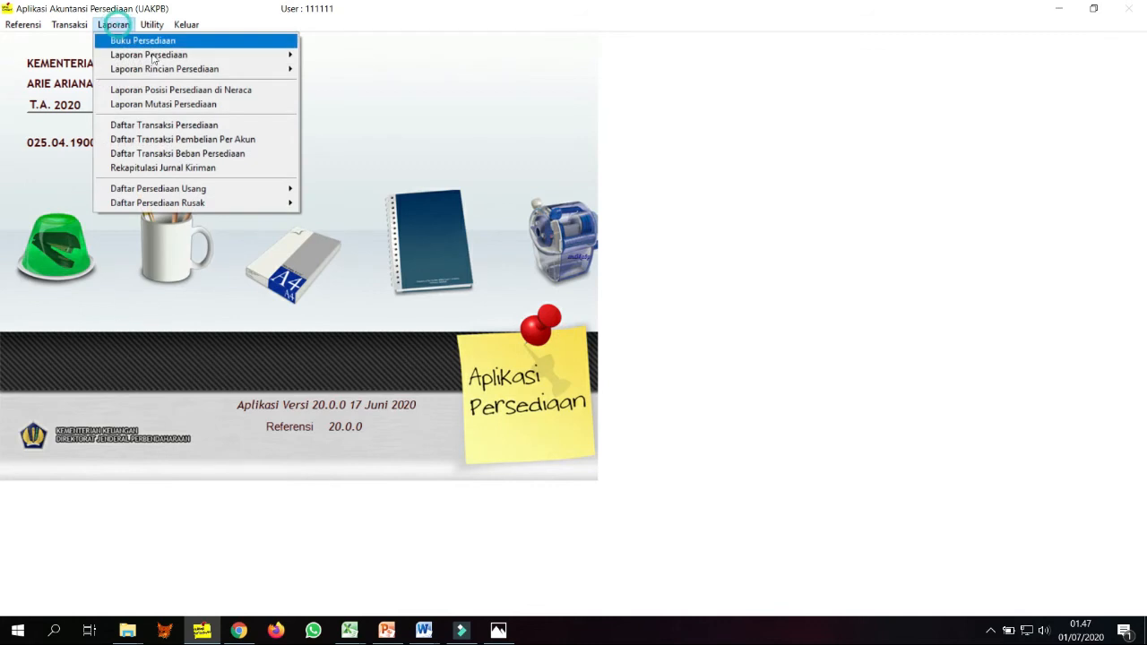
{"action": "left_click", "coordinate": [152, 24]}
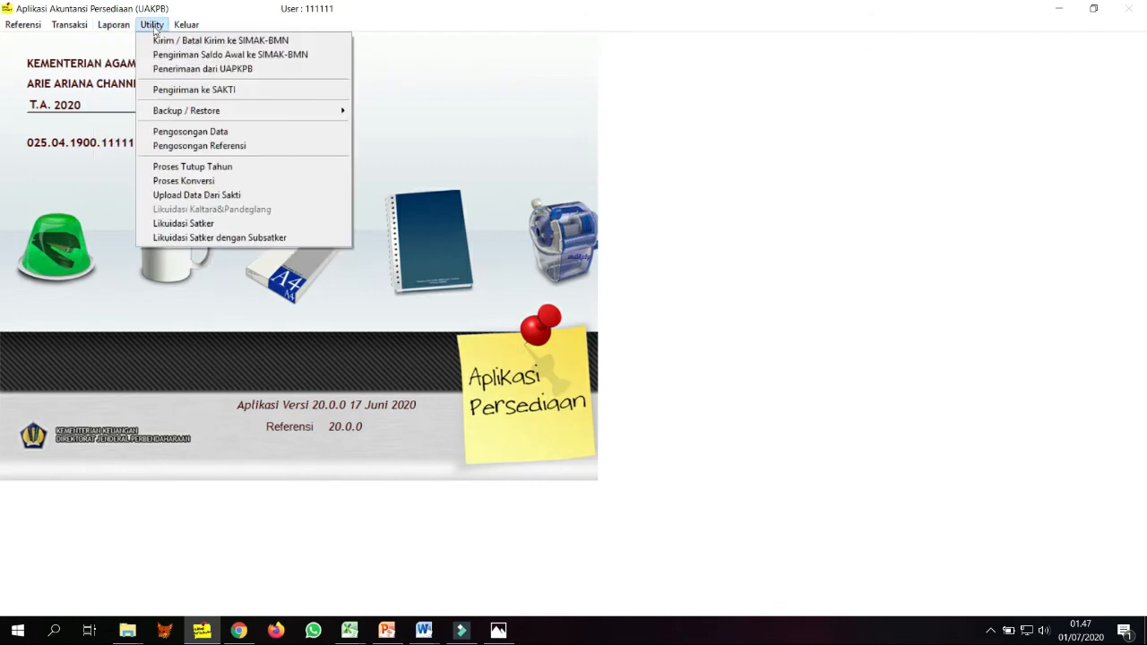
{"action": "left_click", "coordinate": [206, 41]}
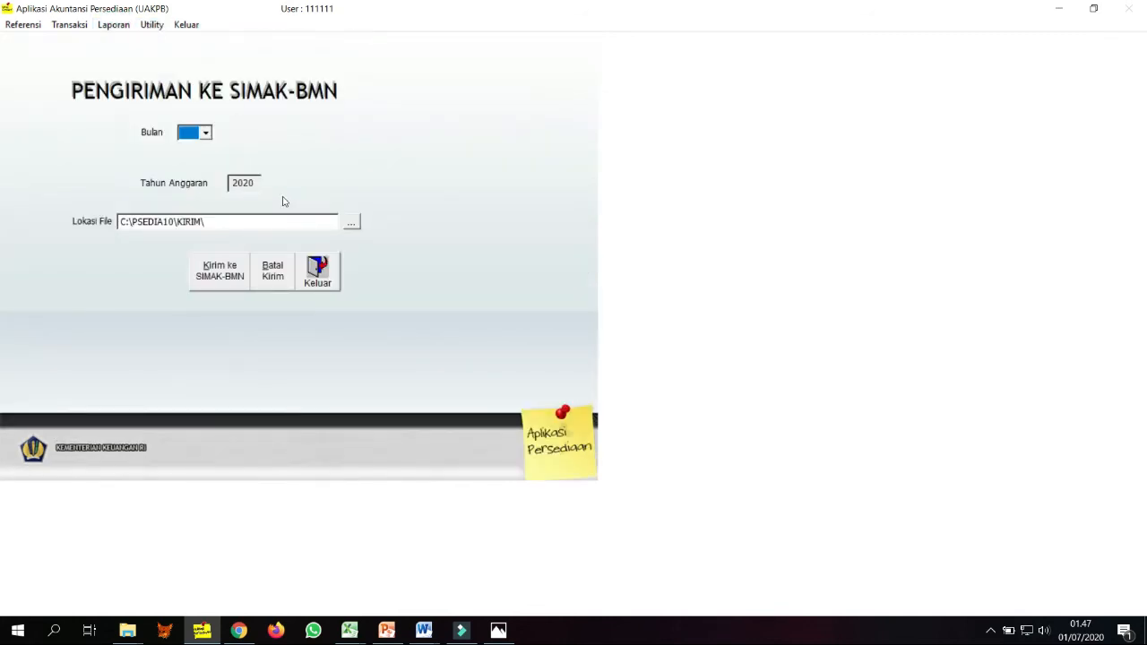
{"action": "left_click", "coordinate": [206, 132]}
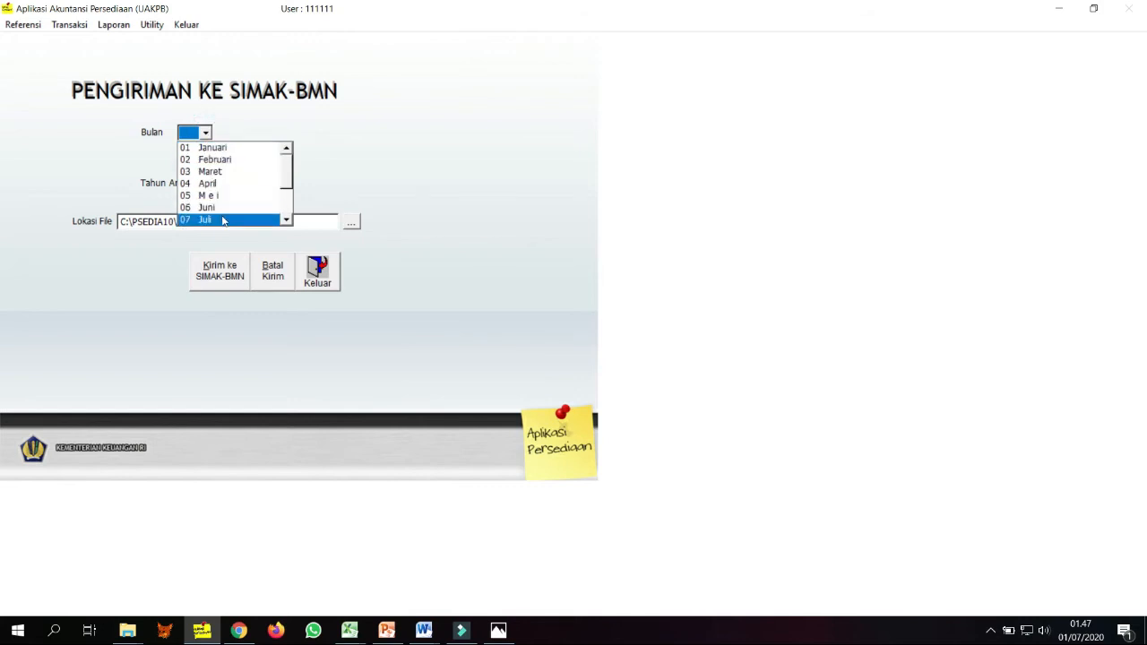
{"action": "left_click", "coordinate": [223, 221]}
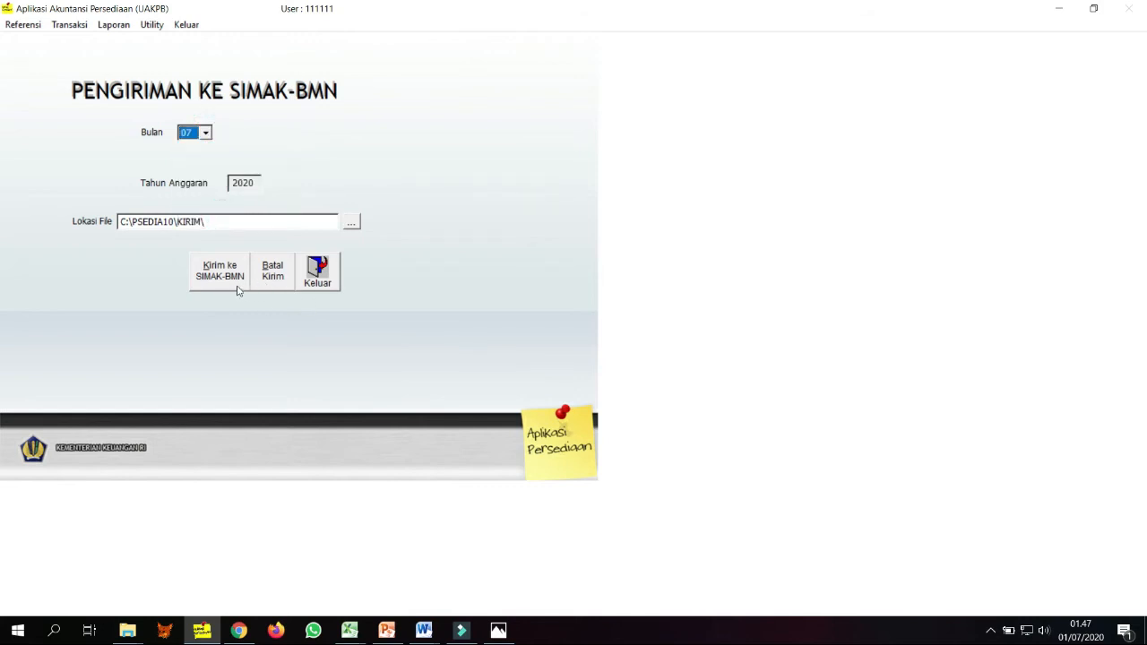
{"action": "left_click", "coordinate": [224, 278]}
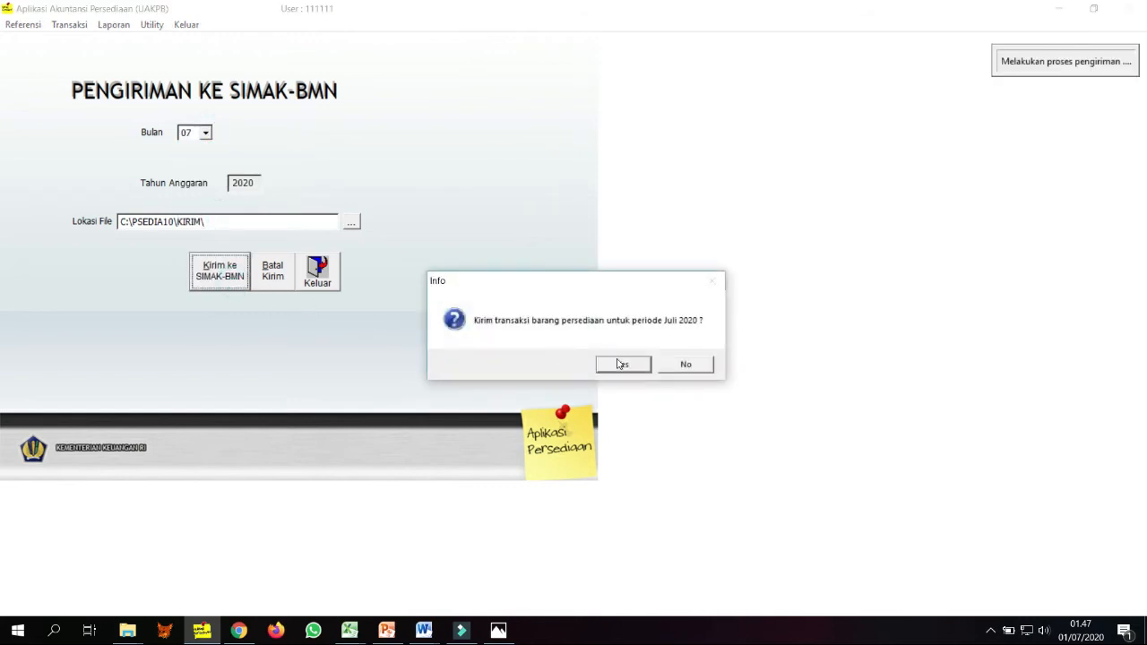
{"action": "left_click", "coordinate": [621, 364]}
{"action": "key", "text": "Return"}
{"action": "key", "text": "Return"}
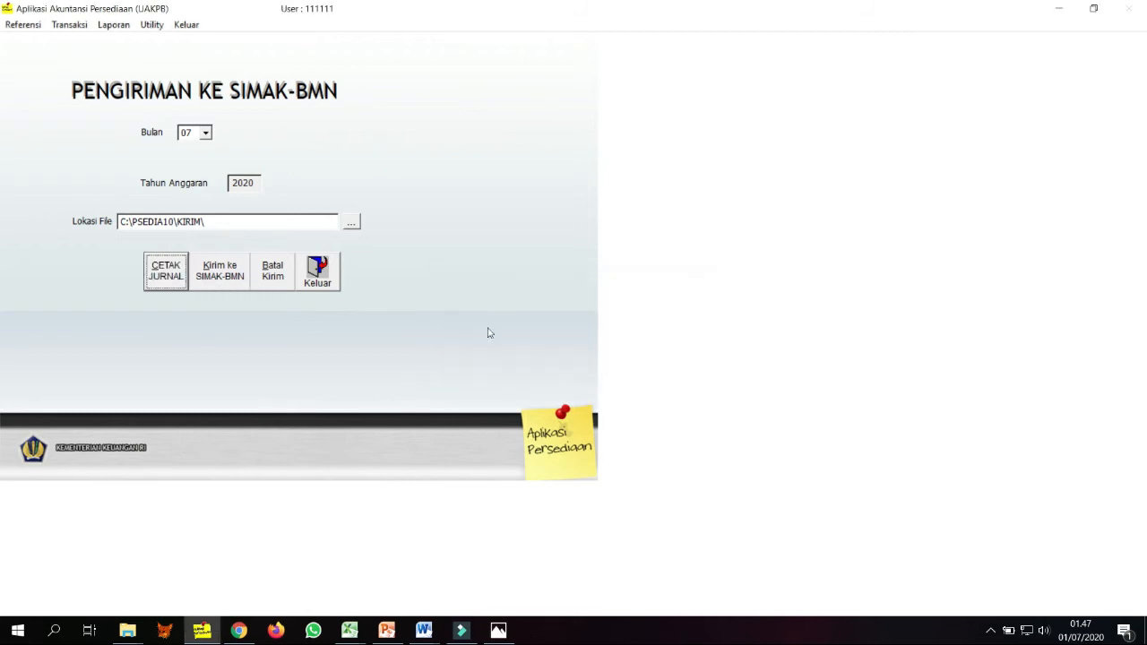
Step: Examine the debit and credit entries in the July 2020 inventory journal, then close the preview, the SIMAK-BMN form and the ByteFence notification
{"action": "left_click", "coordinate": [167, 283]}
{"action": "scroll", "coordinate": [273, 287], "scroll_direction": "down", "scroll_amount": 3}
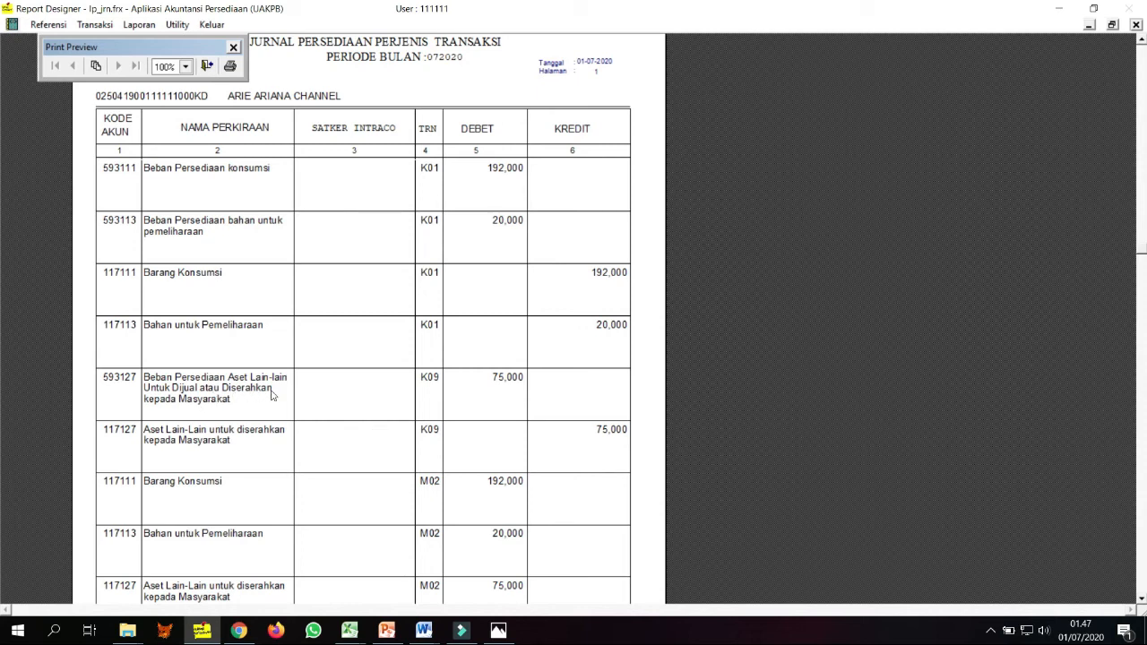
{"action": "scroll", "coordinate": [402, 422], "scroll_direction": "down", "scroll_amount": 2}
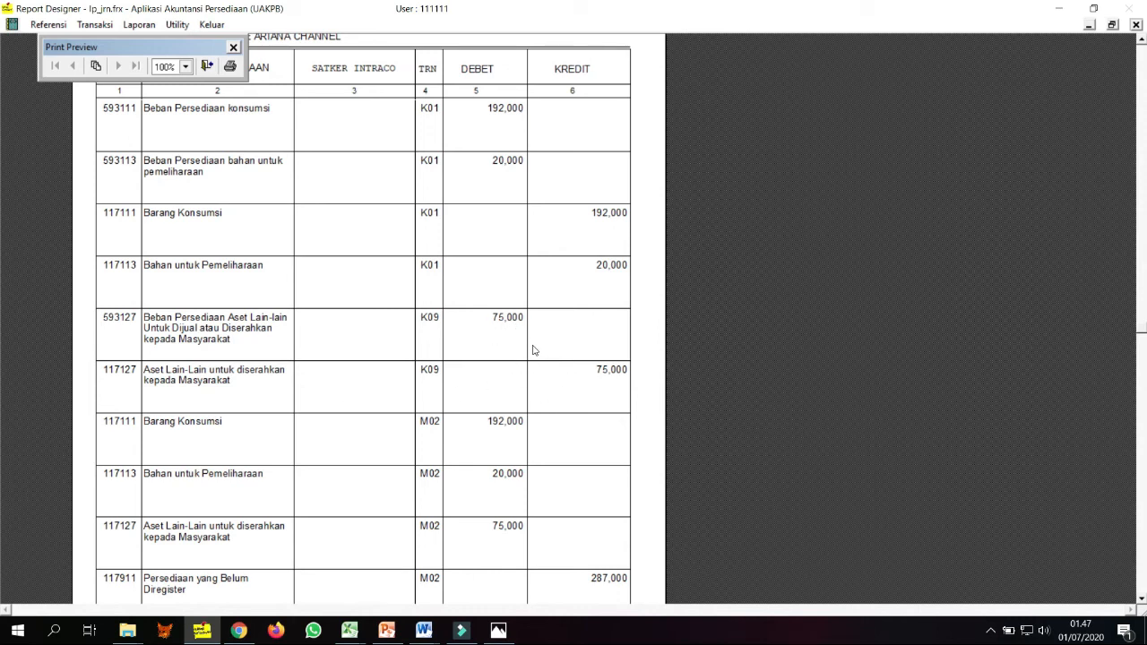
{"action": "scroll", "coordinate": [532, 350], "scroll_direction": "down", "scroll_amount": 2}
{"action": "scroll", "coordinate": [479, 368], "scroll_direction": "up", "scroll_amount": 3}
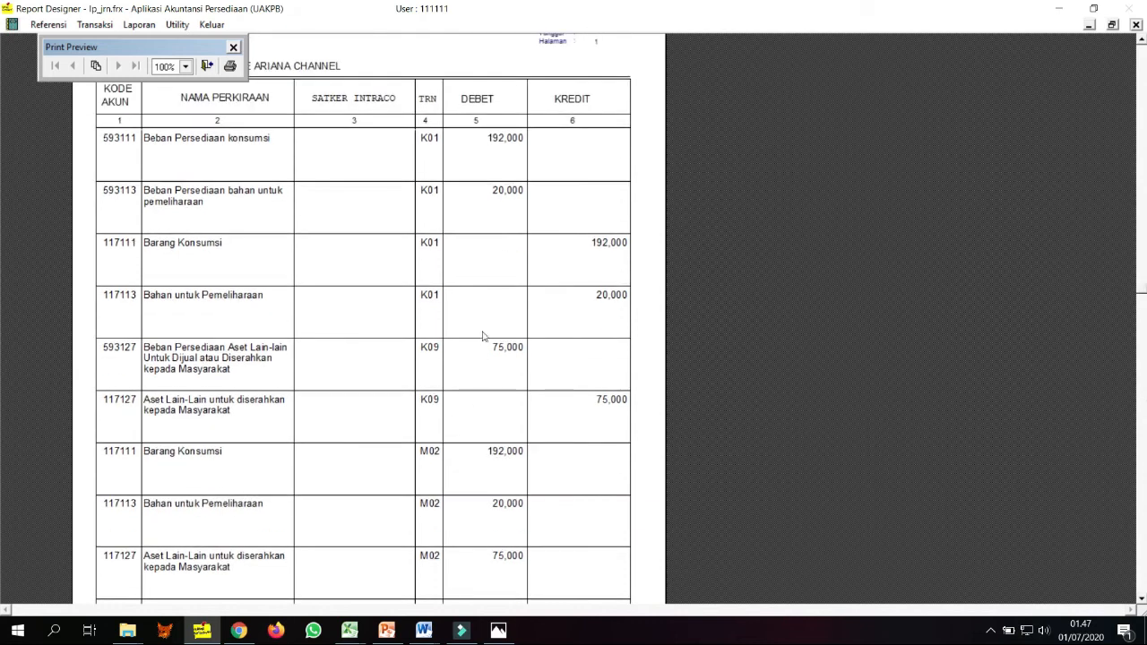
{"action": "scroll", "coordinate": [235, 190], "scroll_direction": "down", "scroll_amount": 3}
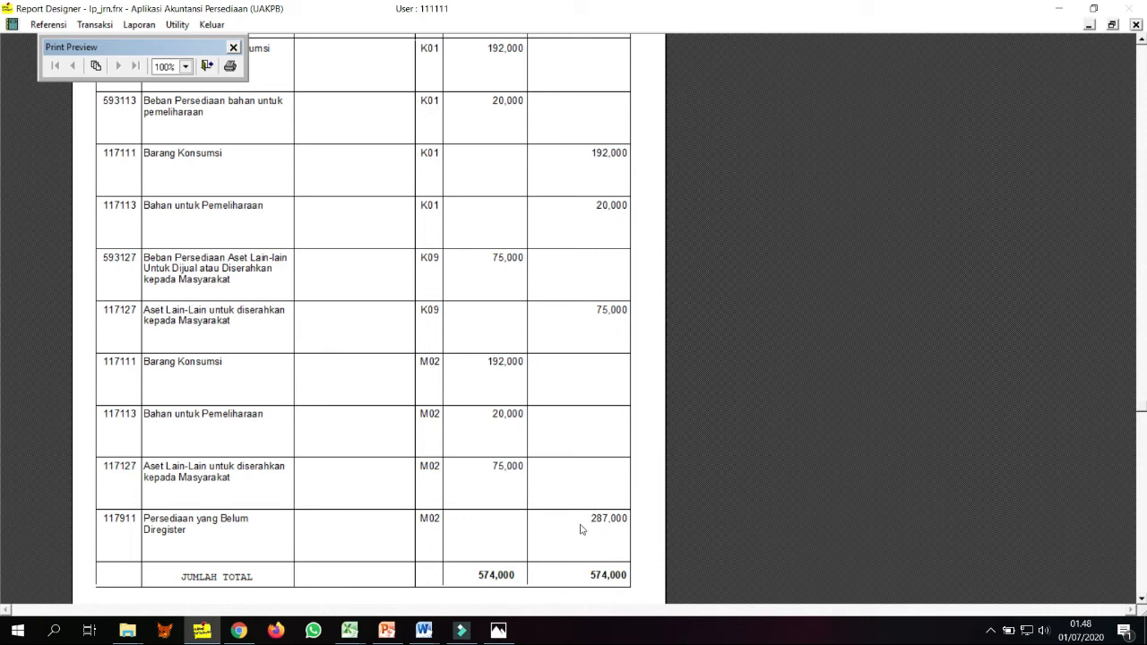
{"action": "scroll", "coordinate": [489, 379], "scroll_direction": "up", "scroll_amount": 1}
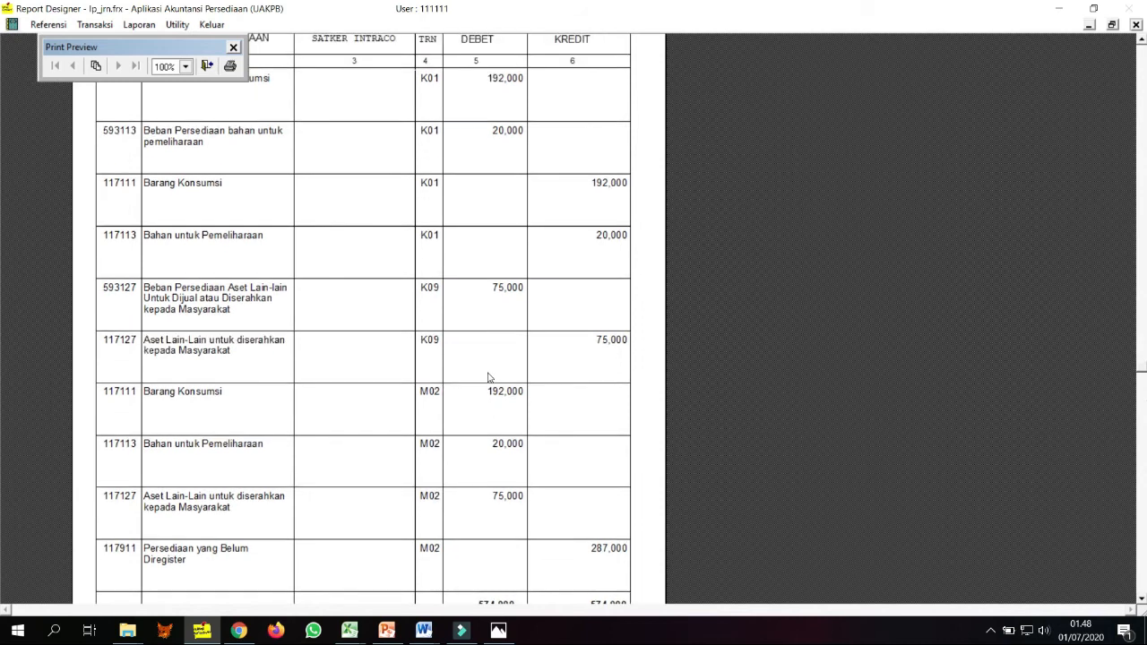
{"action": "scroll", "coordinate": [488, 378], "scroll_direction": "up", "scroll_amount": 1}
{"action": "scroll", "coordinate": [331, 358], "scroll_direction": "up", "scroll_amount": 1}
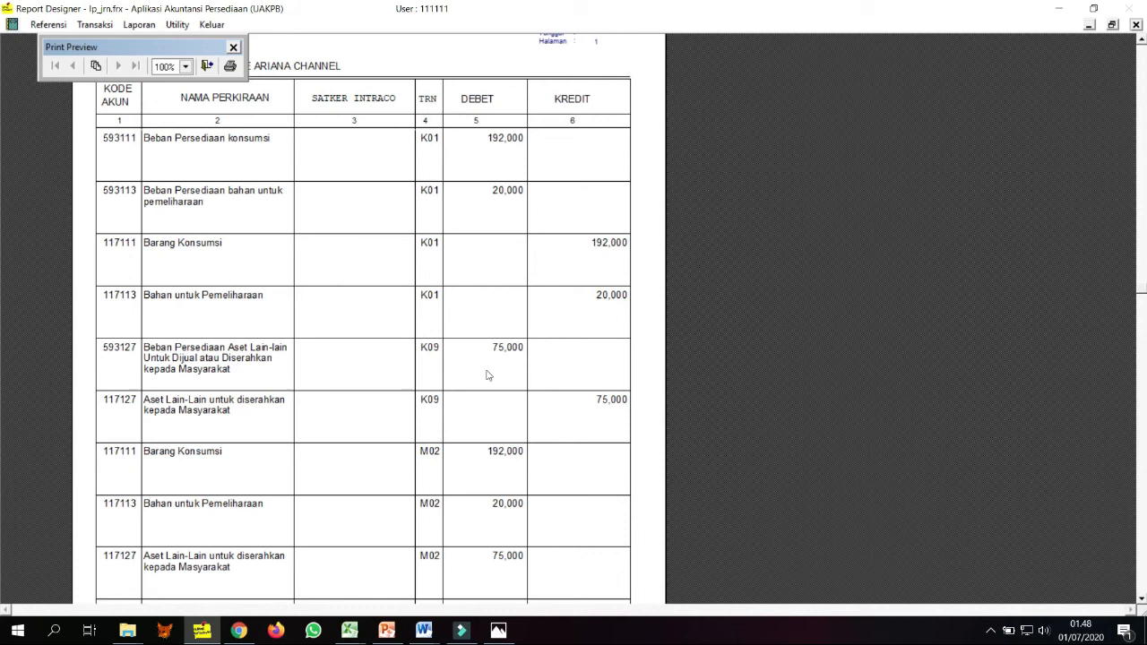
{"action": "scroll", "coordinate": [488, 376], "scroll_direction": "down", "scroll_amount": 1}
{"action": "scroll", "coordinate": [489, 375], "scroll_direction": "down", "scroll_amount": 1}
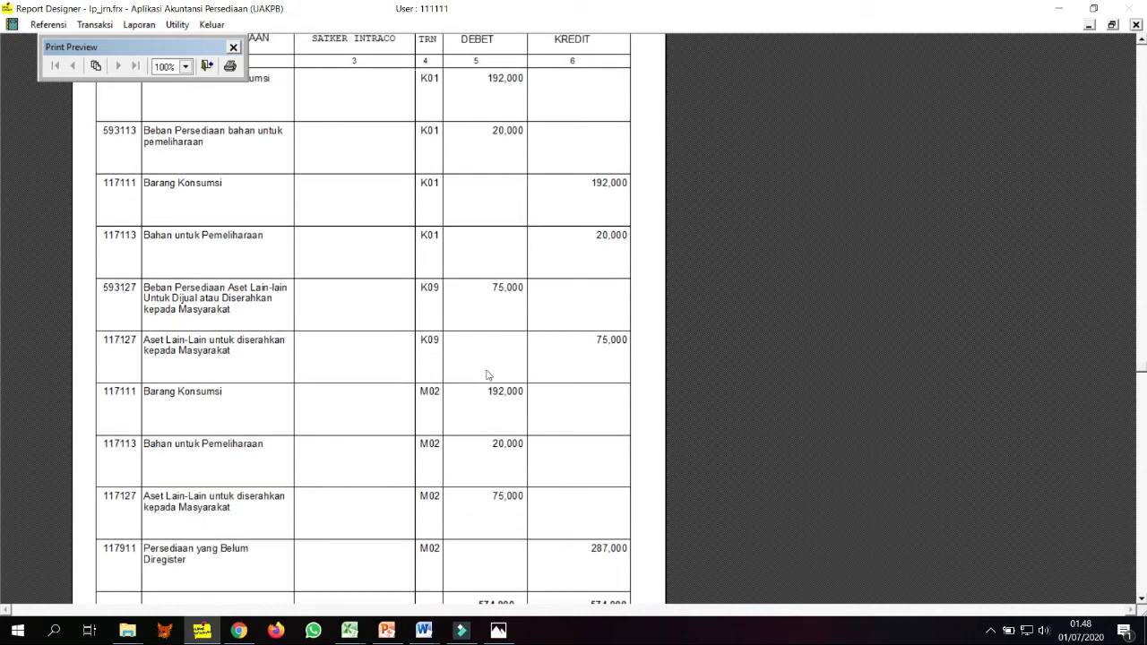
{"action": "scroll", "coordinate": [489, 376], "scroll_direction": "down", "scroll_amount": 1}
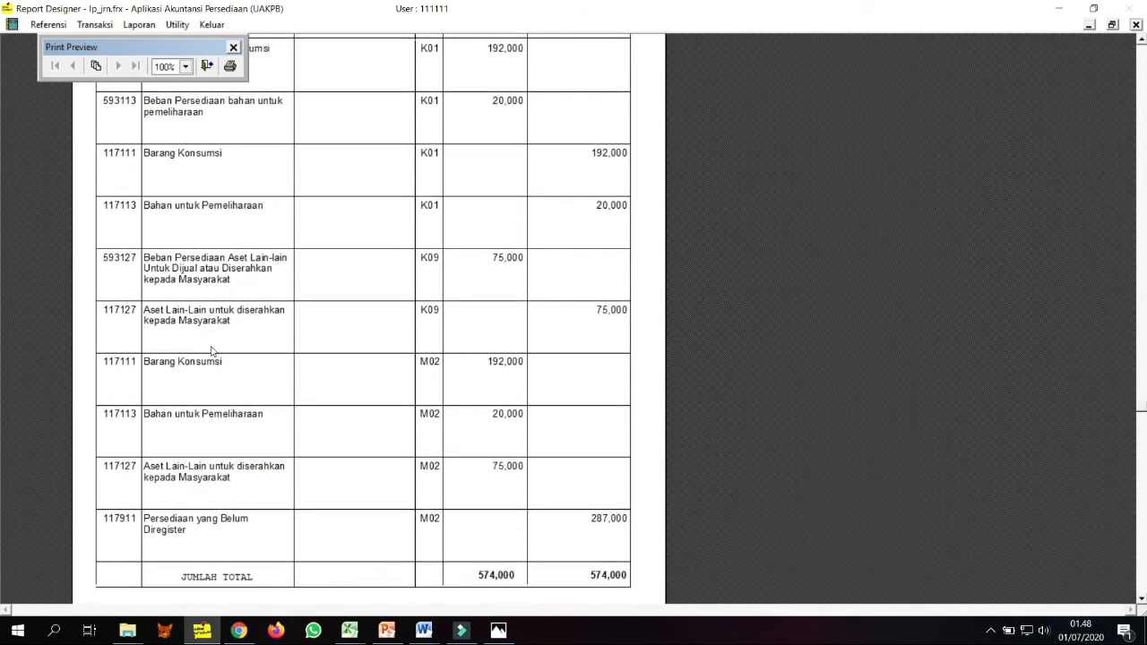
{"action": "scroll", "coordinate": [212, 351], "scroll_direction": "up", "scroll_amount": 3}
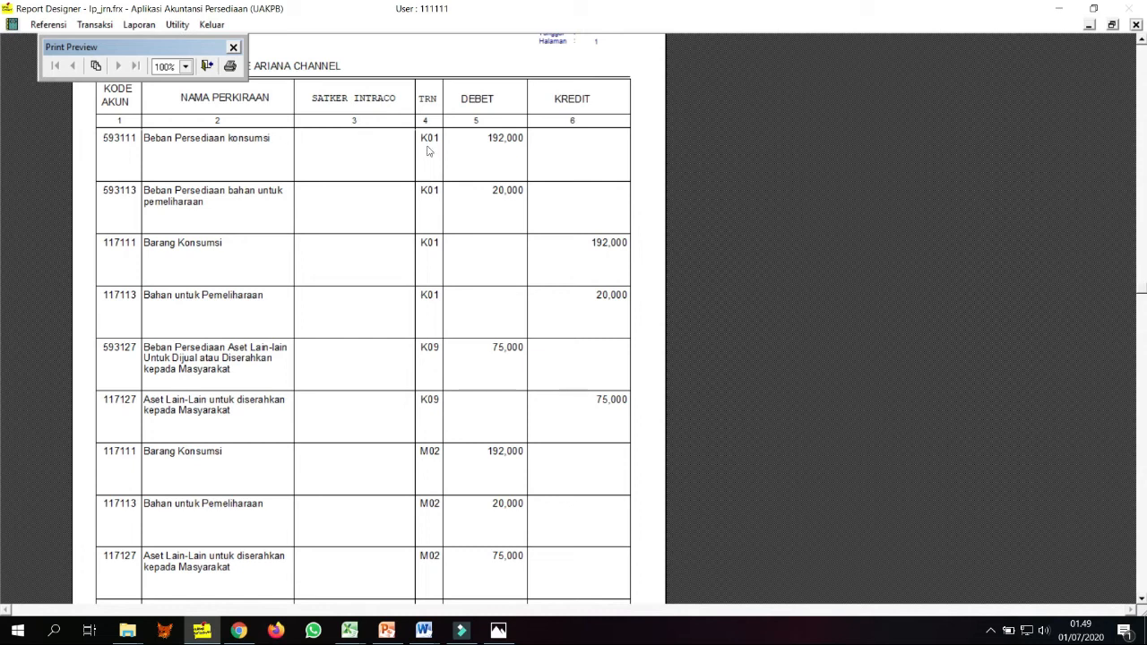
{"action": "left_click", "coordinate": [206, 66]}
{"action": "left_click", "coordinate": [329, 284]}
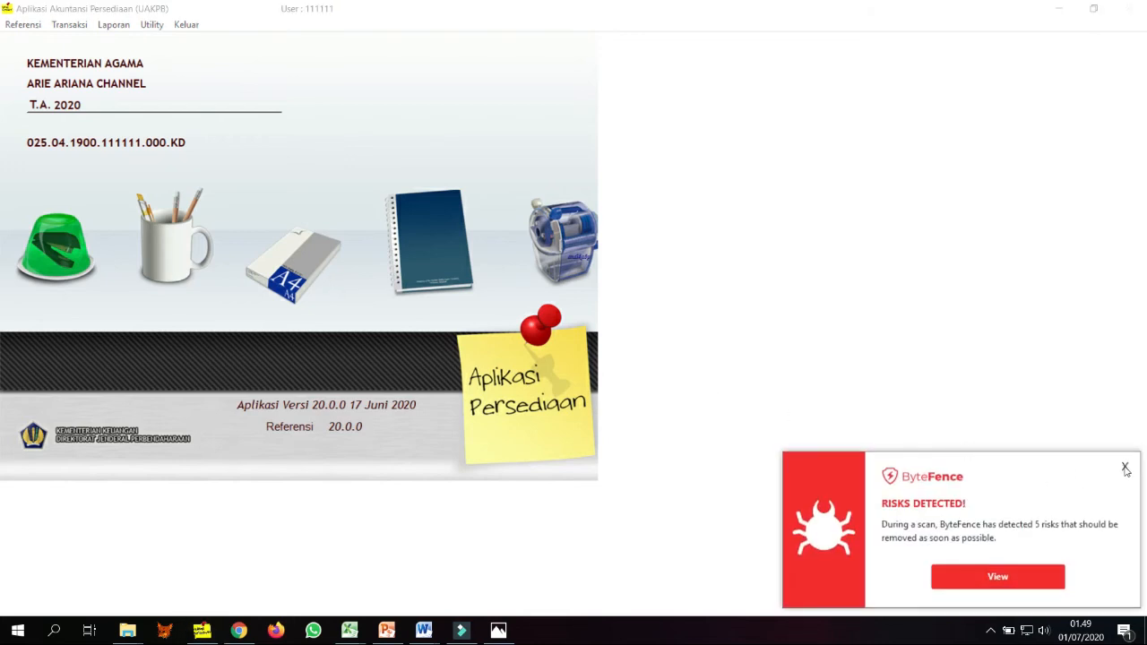
{"action": "left_click", "coordinate": [1125, 468]}
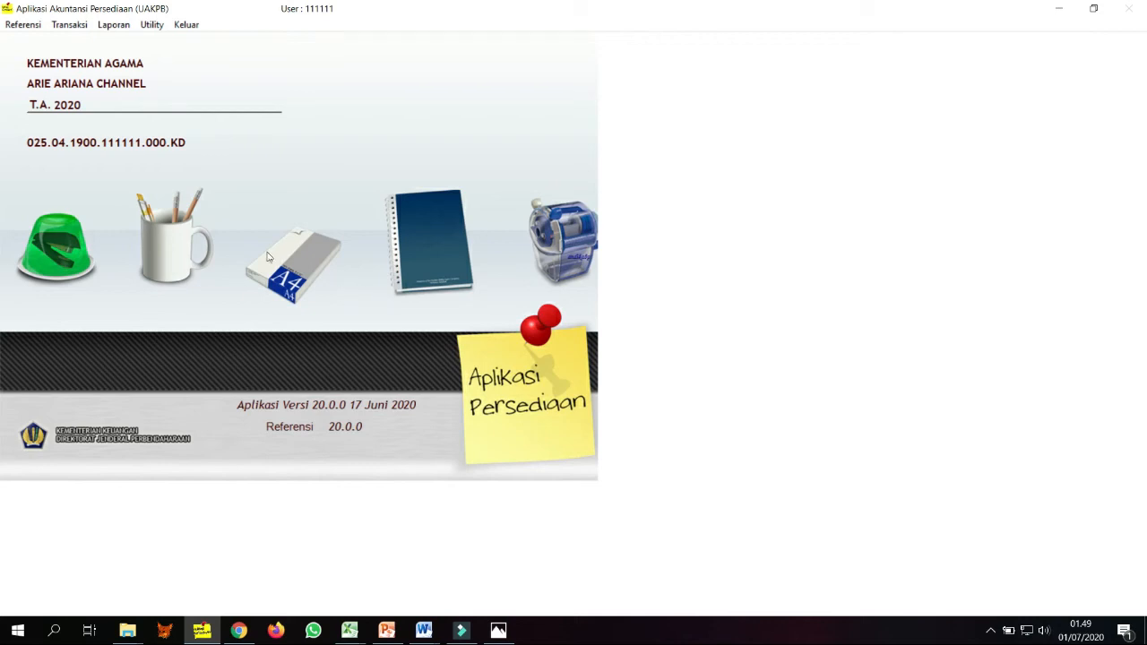
{"action": "left_click", "coordinate": [110, 27]}
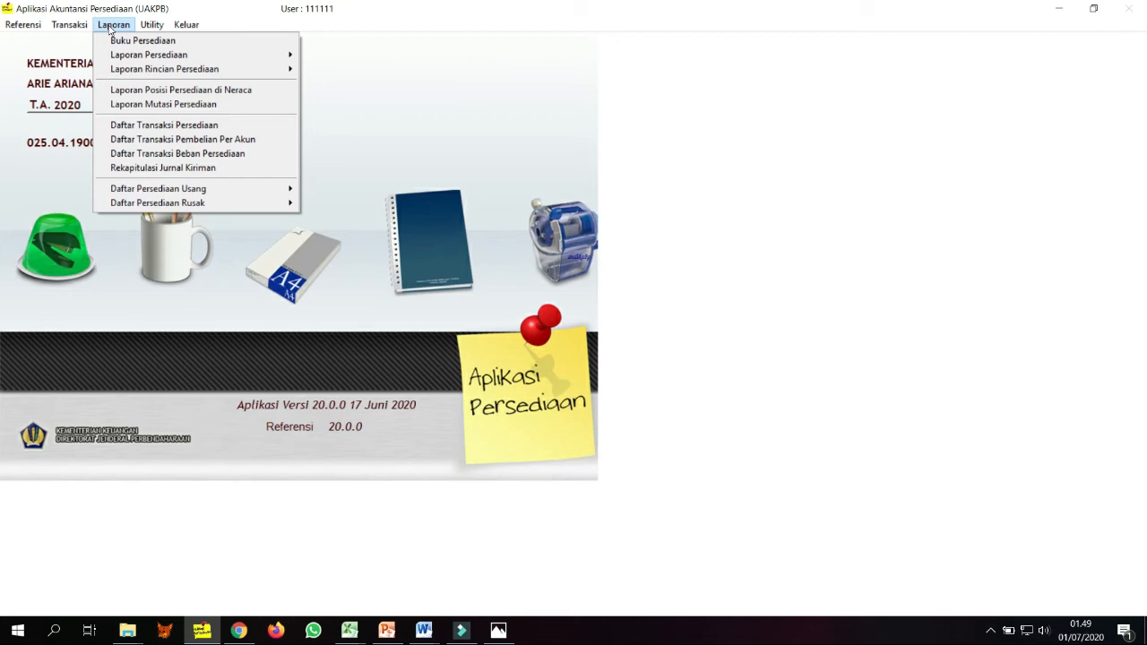
{"action": "mouse_move", "coordinate": [119, 58]}
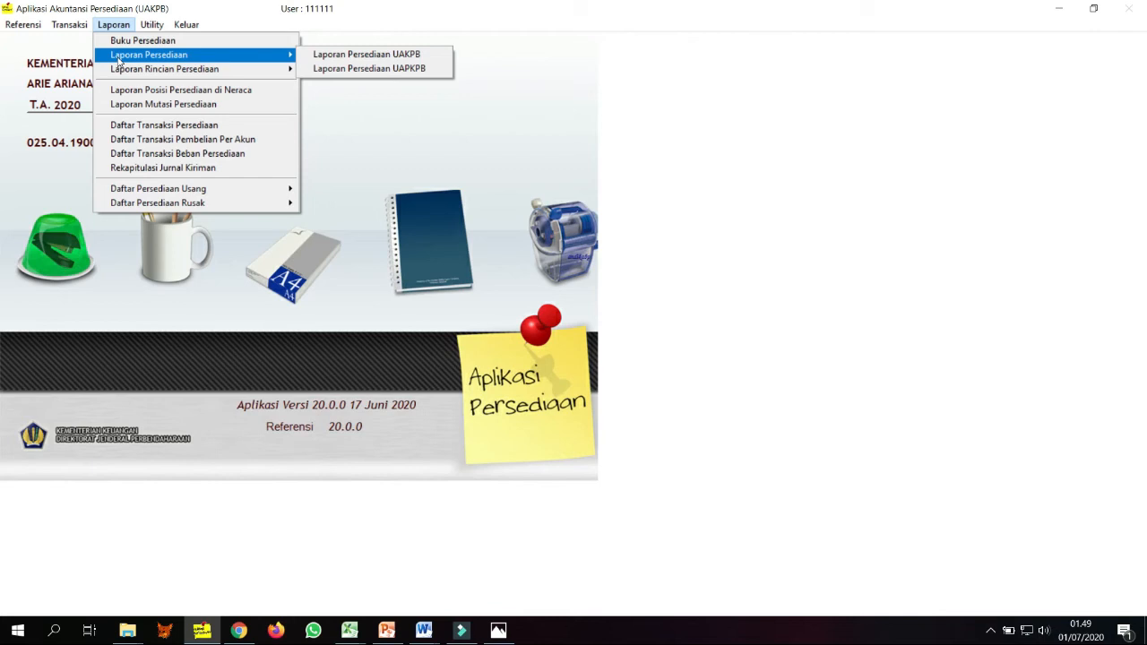
{"action": "left_click", "coordinate": [152, 24]}
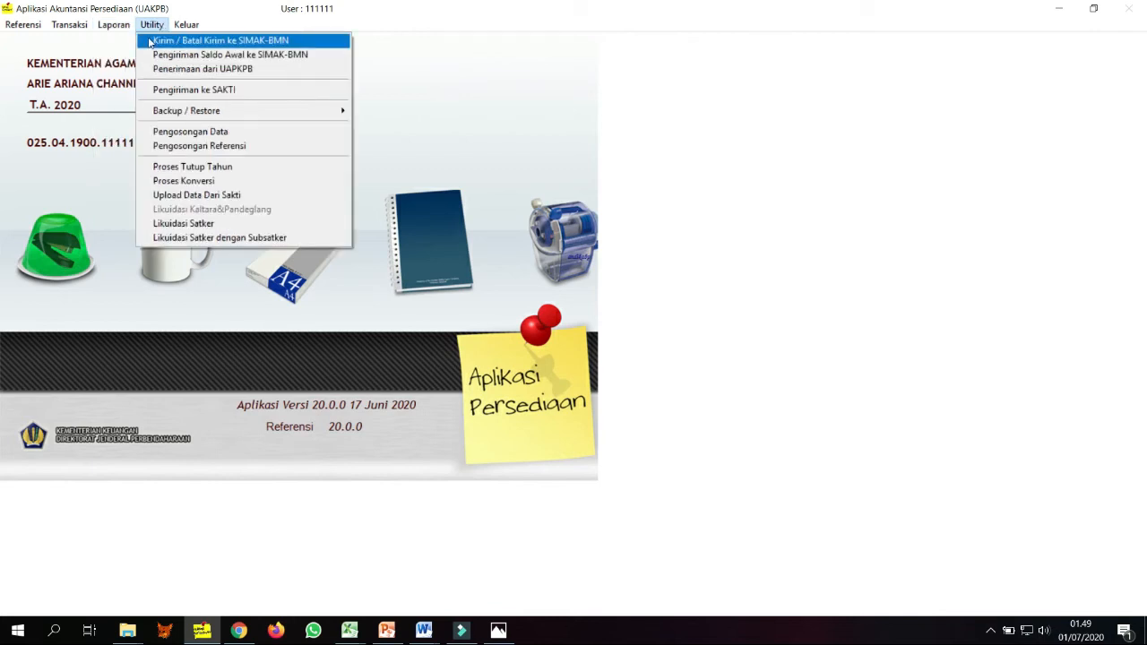
{"action": "mouse_move", "coordinate": [77, 30]}
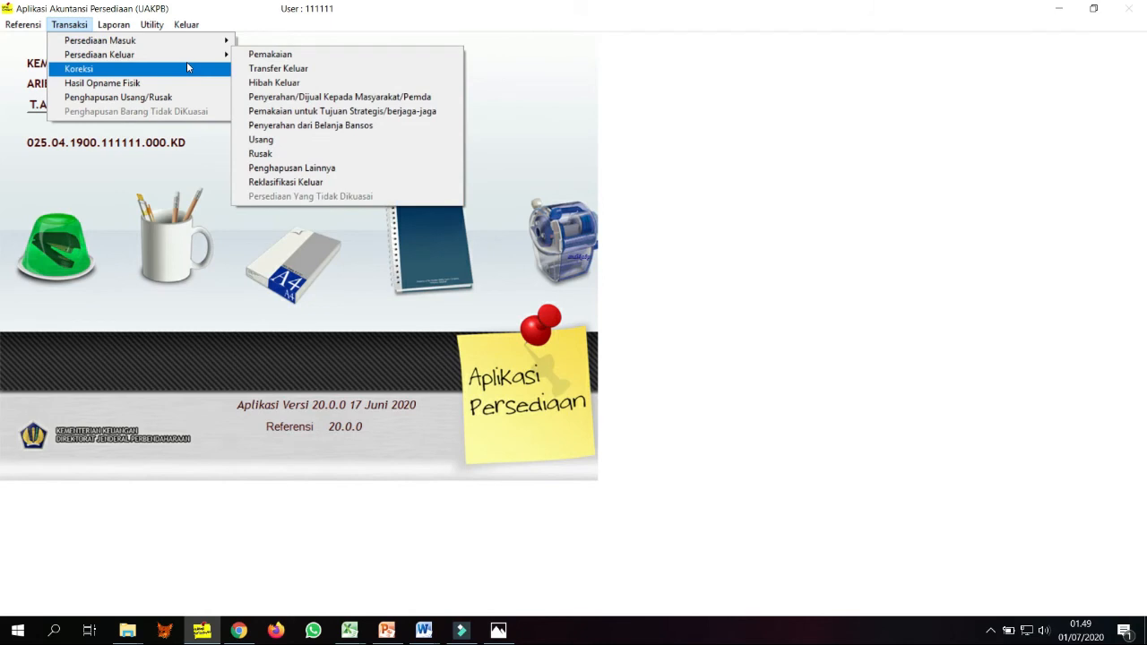
{"action": "mouse_move", "coordinate": [193, 62]}
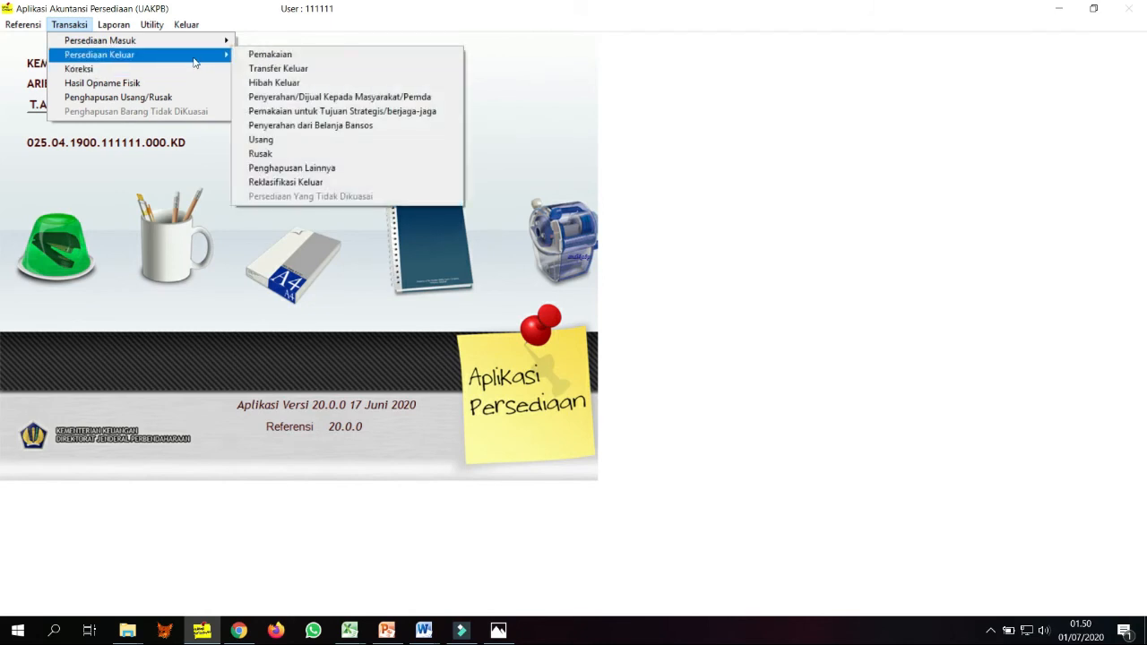
{"action": "left_click", "coordinate": [557, 159]}
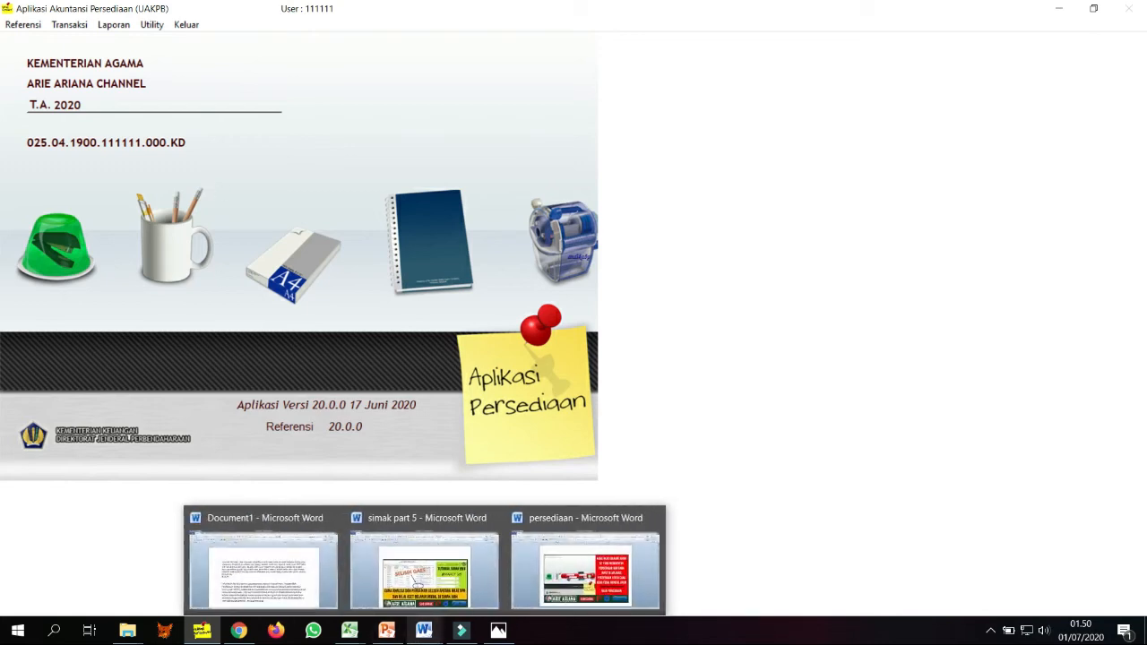
Step: Switch to the persedia-dikonversi workbook in Excel and add a new worksheet after Sheet2
{"action": "mouse_move", "coordinate": [349, 633]}
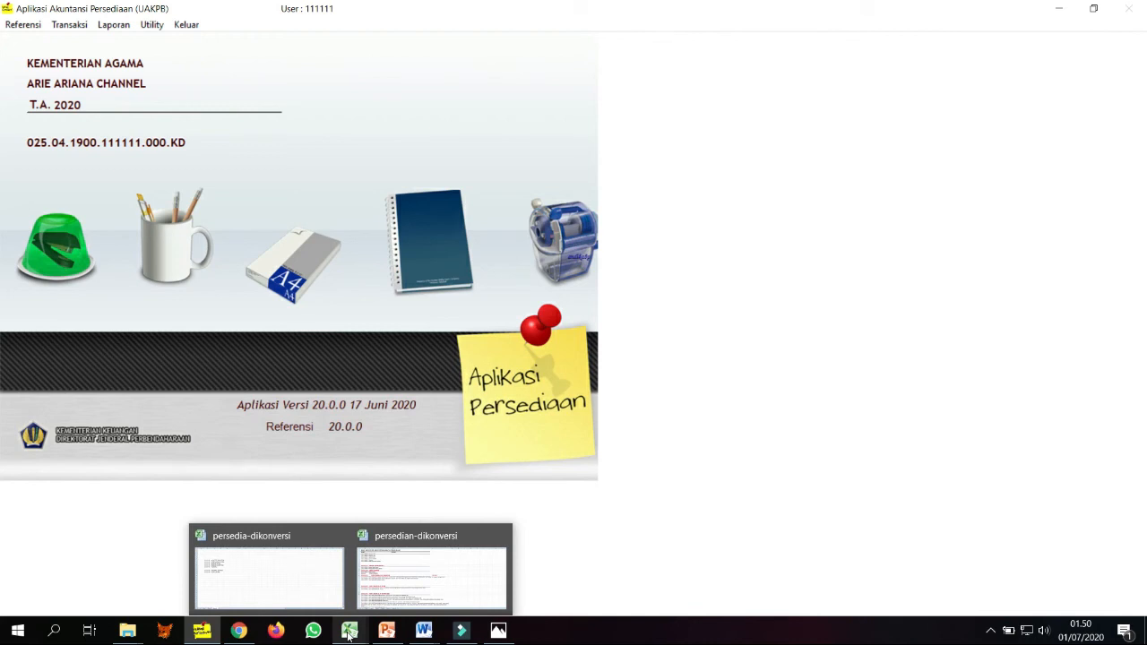
{"action": "left_click", "coordinate": [348, 633]}
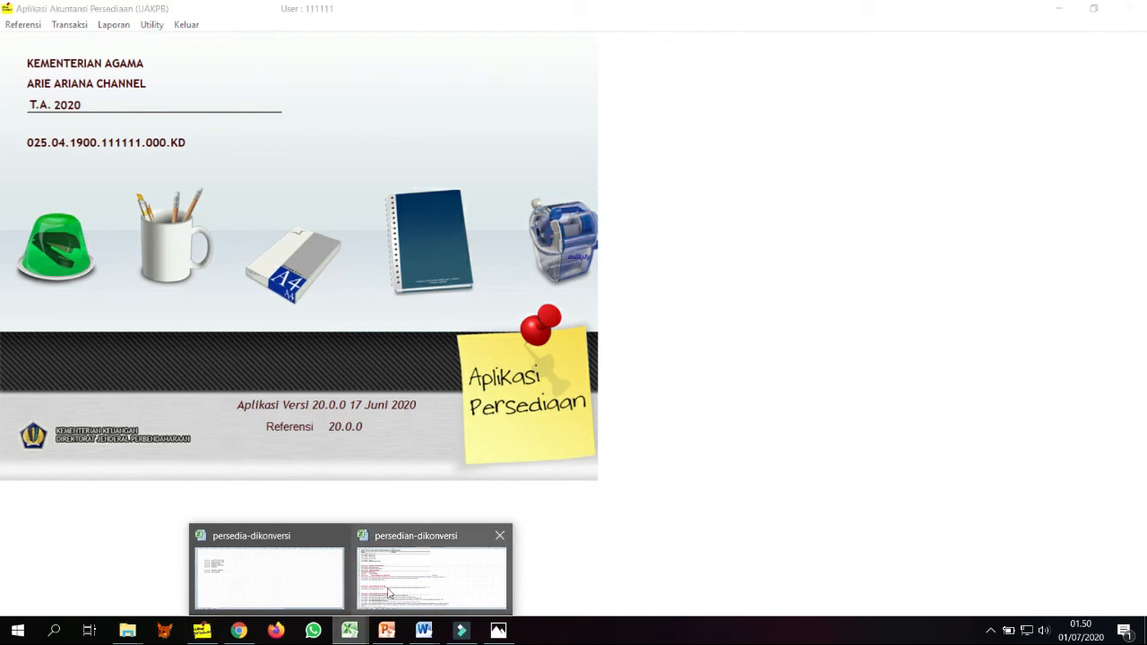
{"action": "left_click", "coordinate": [320, 543]}
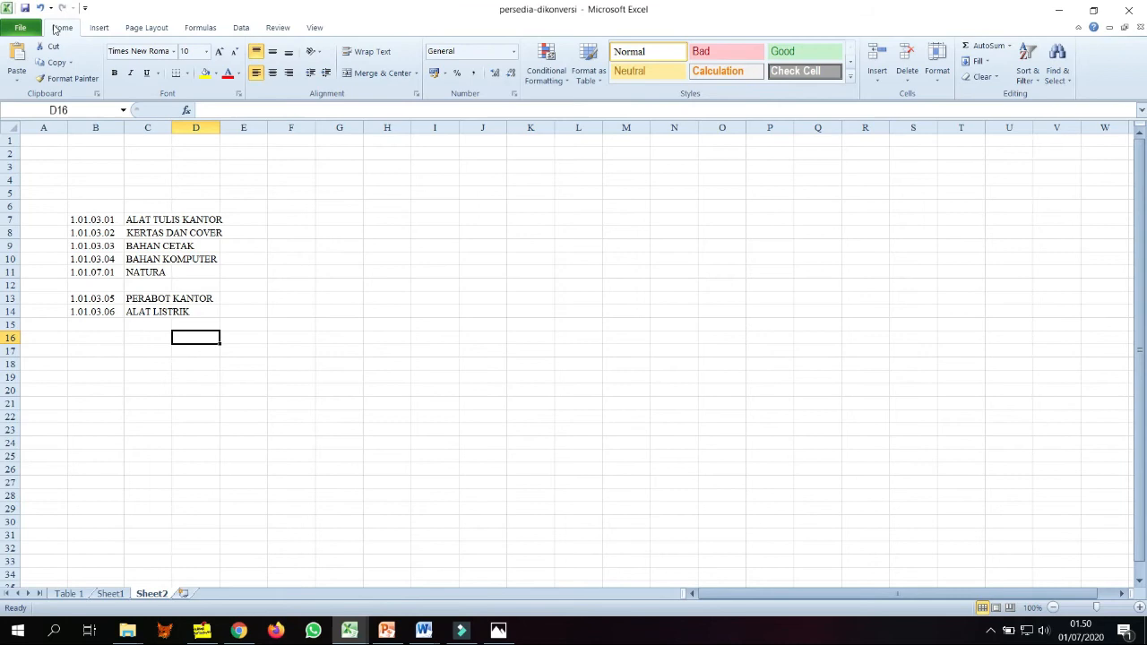
{"action": "left_click", "coordinate": [183, 594]}
{"action": "scroll", "coordinate": [310, 317], "scroll_direction": "up", "scroll_amount": 8, "text": "ctrl"}
{"action": "left_click", "coordinate": [296, 259]}
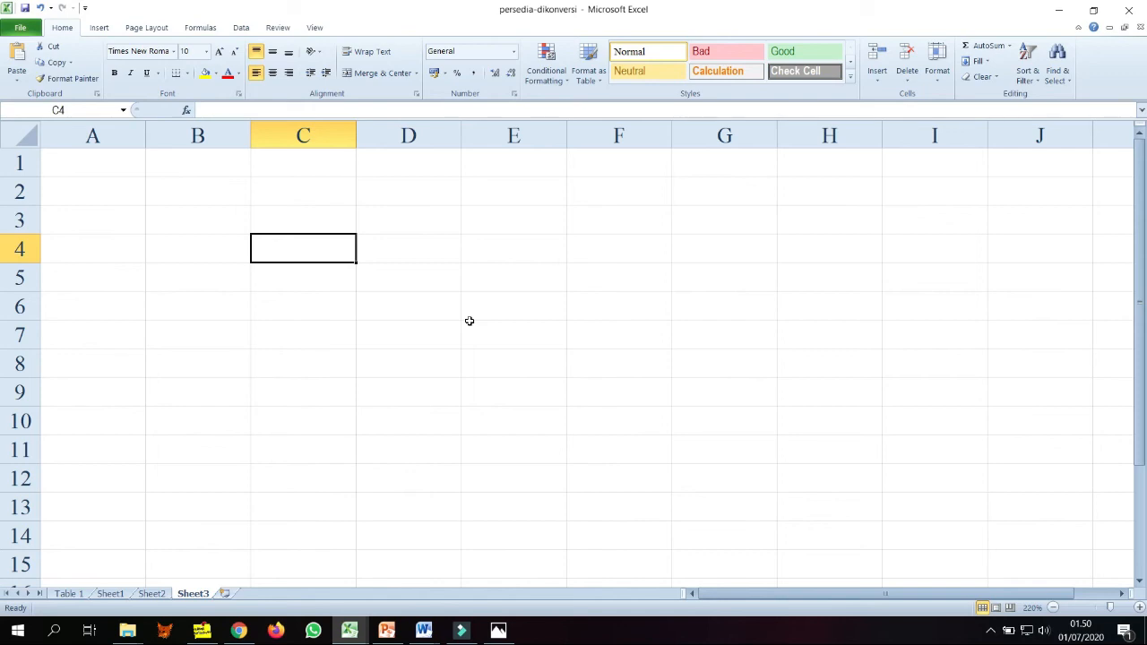
Step: Enter the month heading "Januari" in cell C3
{"action": "key", "text": "Up"}
{"action": "type", "text": "0"}
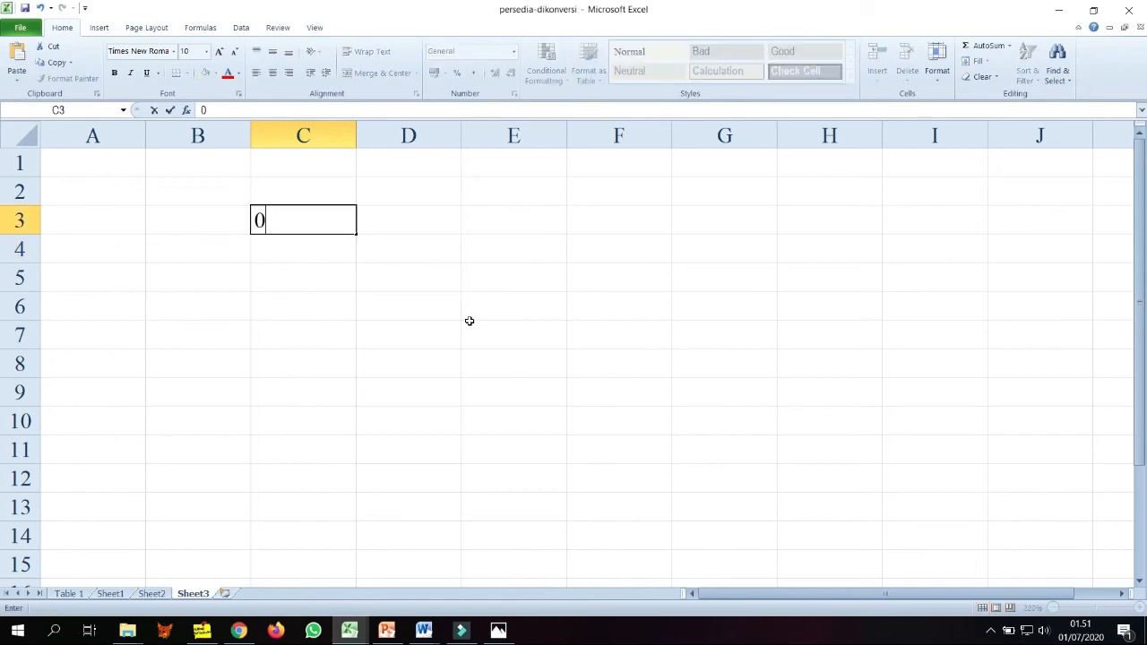
{"action": "key", "text": "BackSpace"}
{"action": "type", "text": "Januar"}
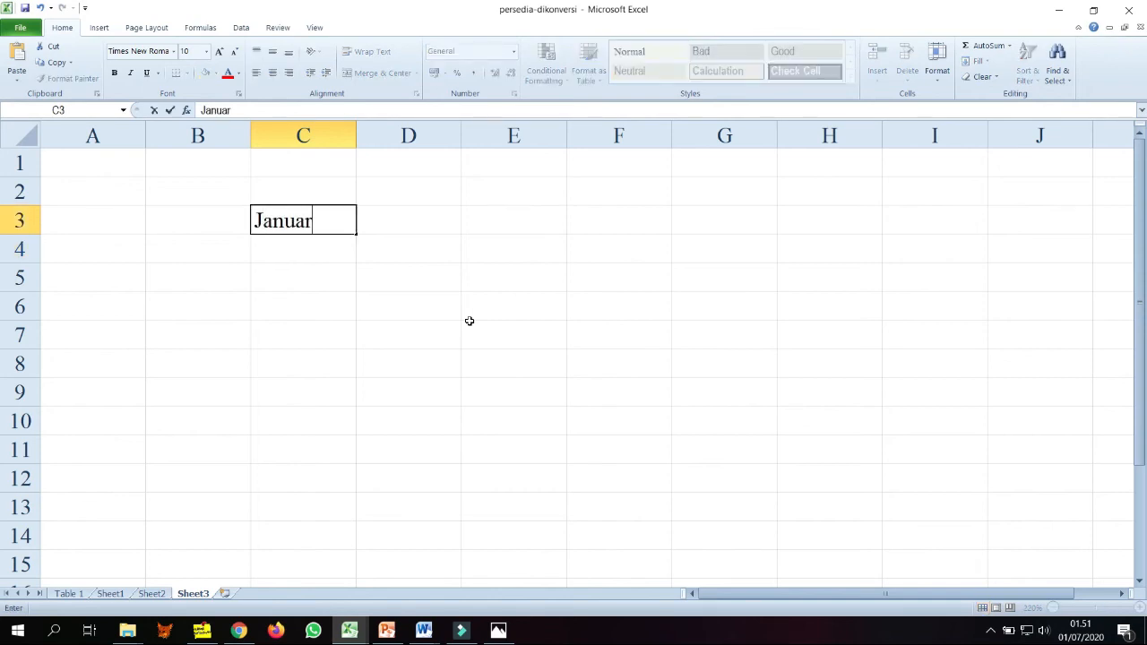
{"action": "type", "text": "i"}
{"action": "key", "text": "Return"}
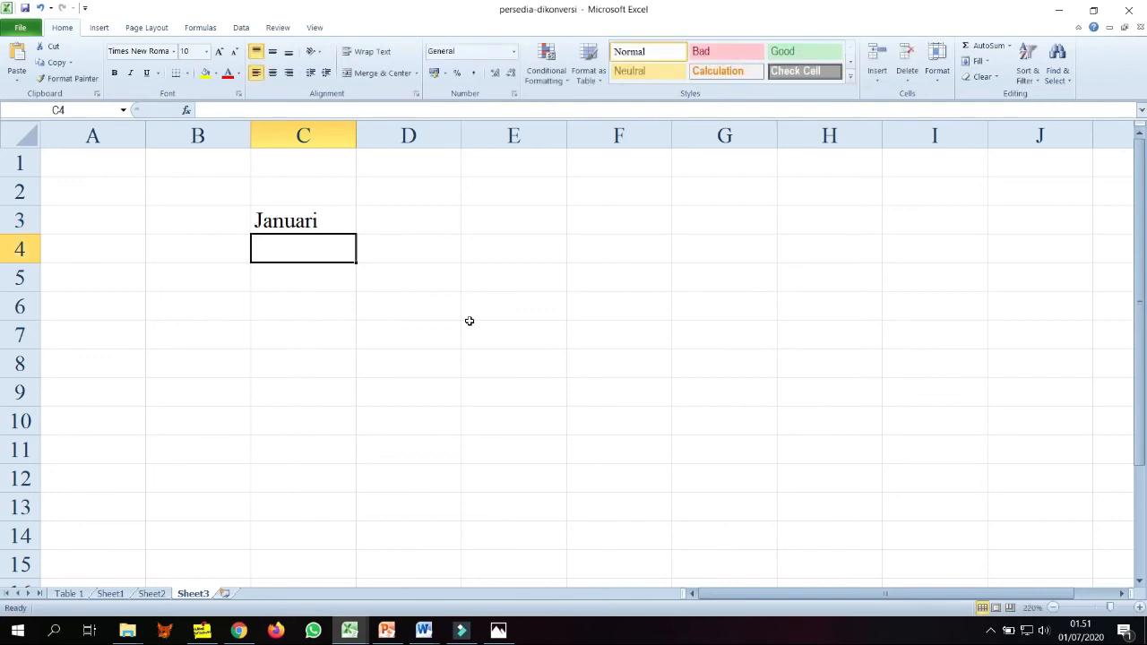
Step: Merge and centre cells C2:D2 and enter the title "BARANG MASUK" in them
{"action": "key", "text": "Up"}
{"action": "key", "text": "Up"}
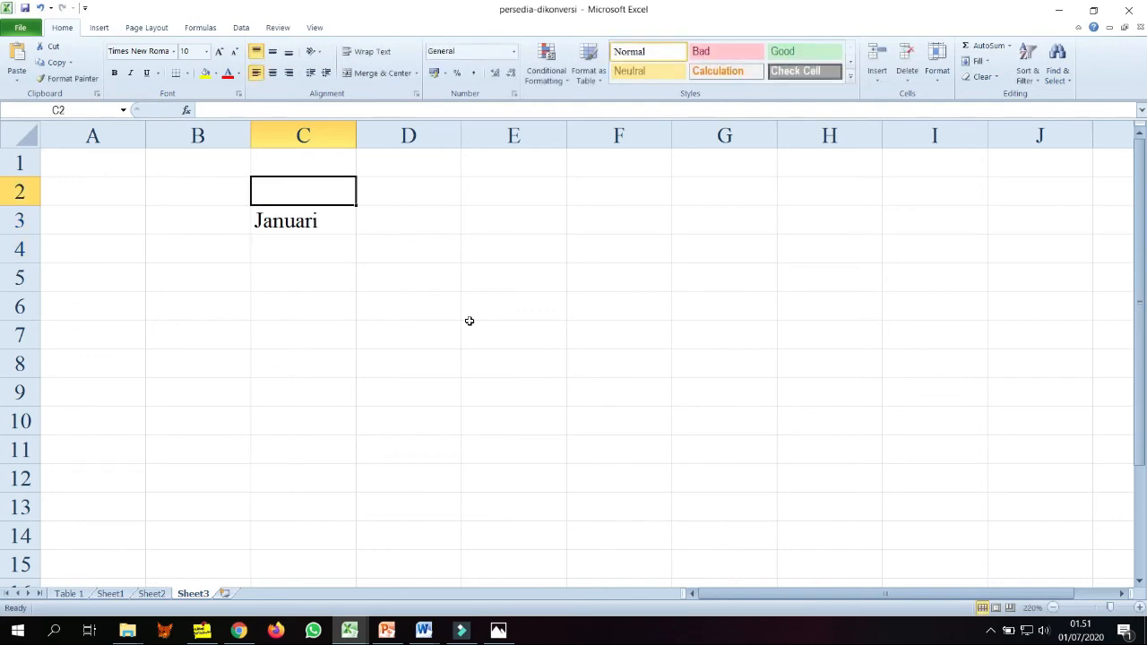
{"action": "key", "text": "shift+Right"}
{"action": "left_click", "coordinate": [381, 72]}
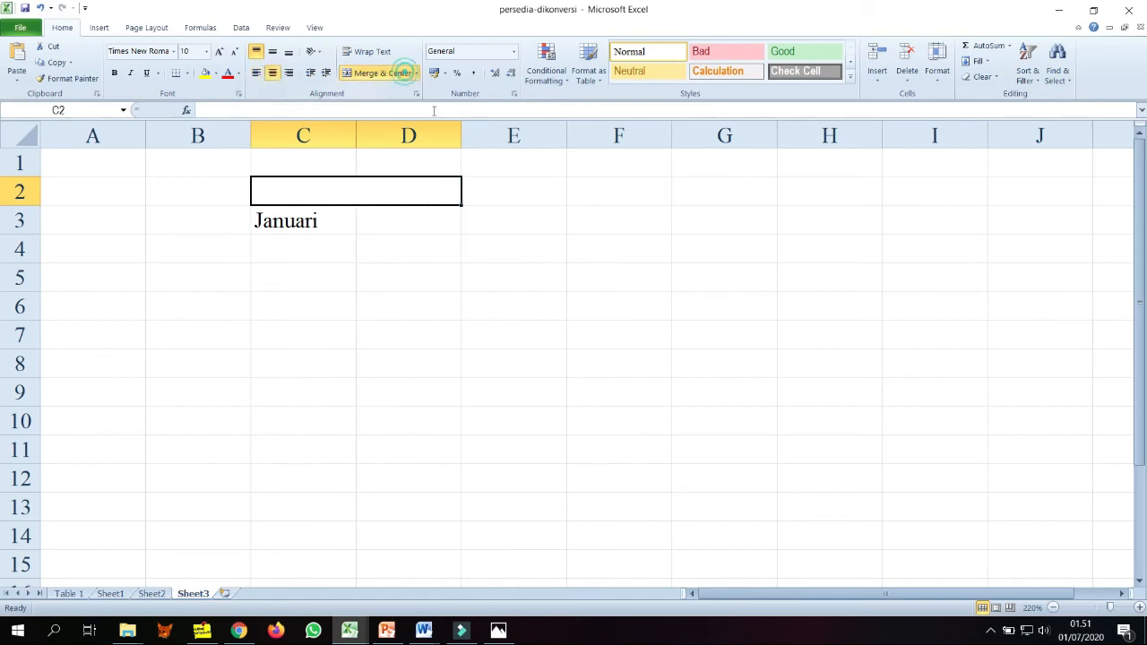
{"action": "type", "text": "BARUA"}
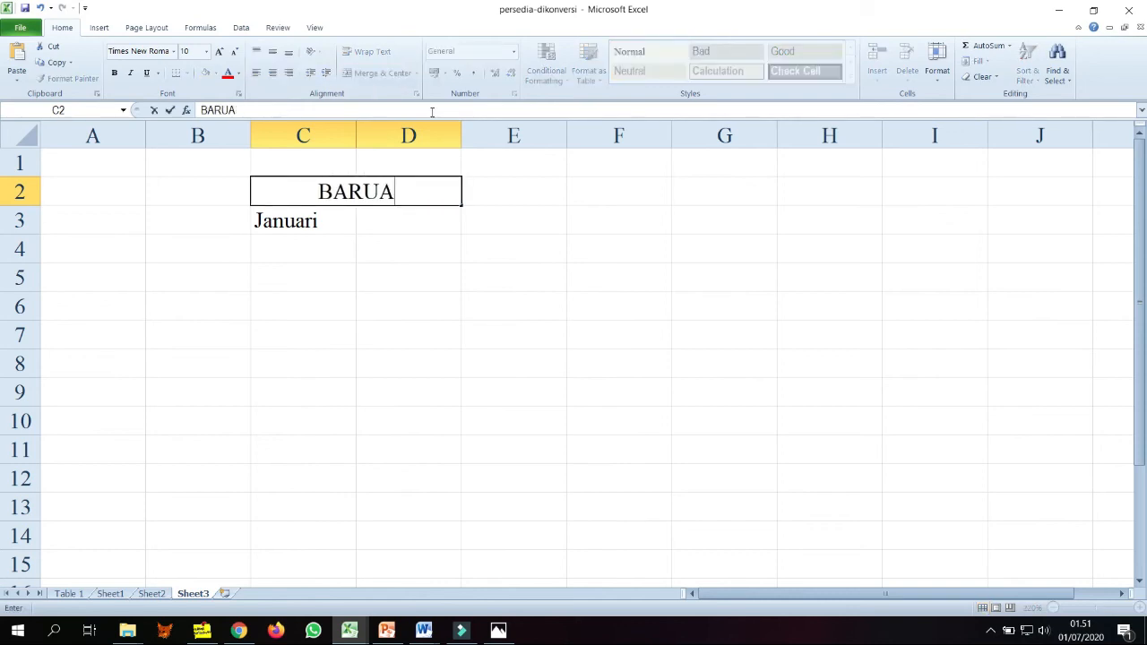
{"action": "key", "text": "BackSpace"}
{"action": "key", "text": "BackSpace"}
{"action": "type", "text": "ANG MASUK"}
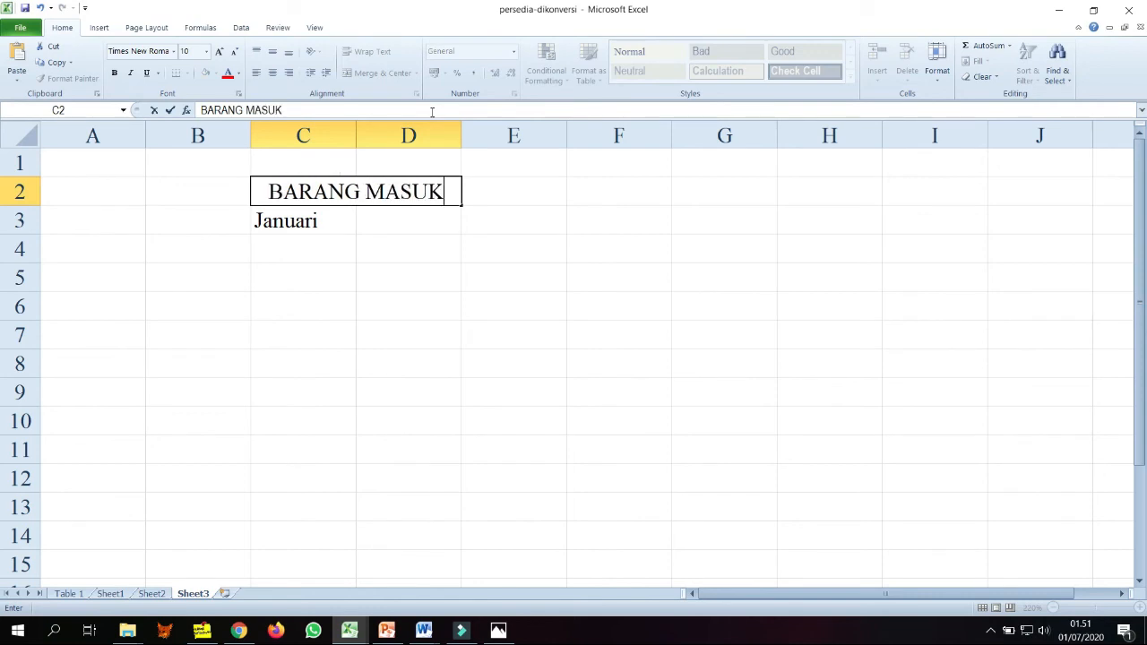
{"action": "key", "text": "Return"}
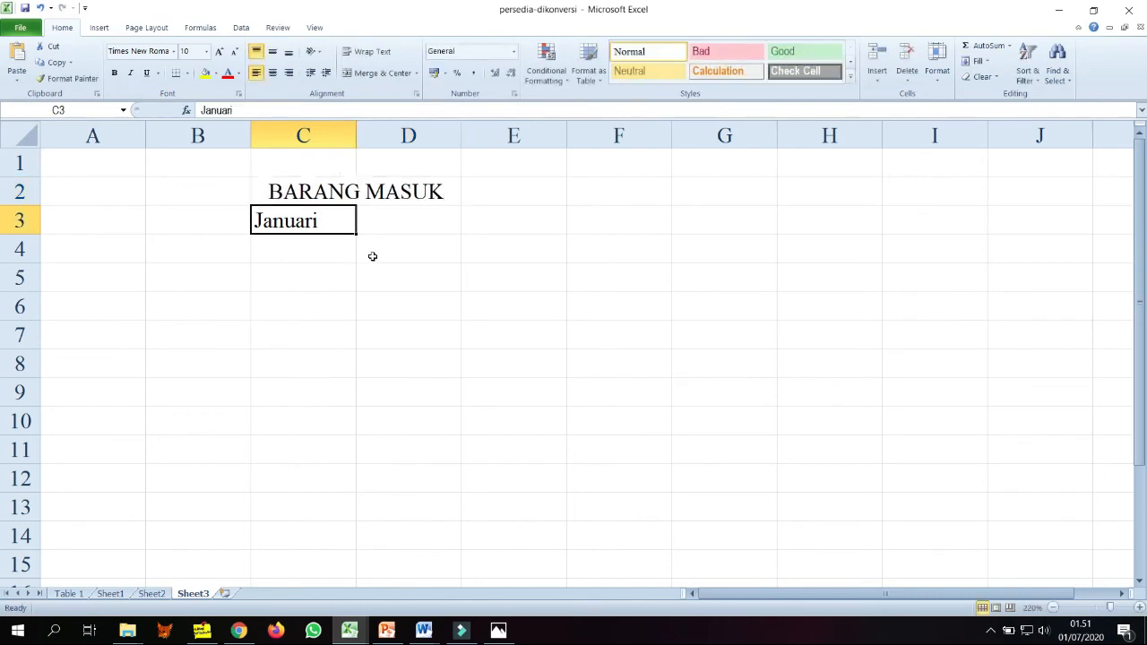
Step: Enter the item name "Kertas Polio" in cell B4 and fit column B's width to the text
{"action": "left_click", "coordinate": [329, 249]}
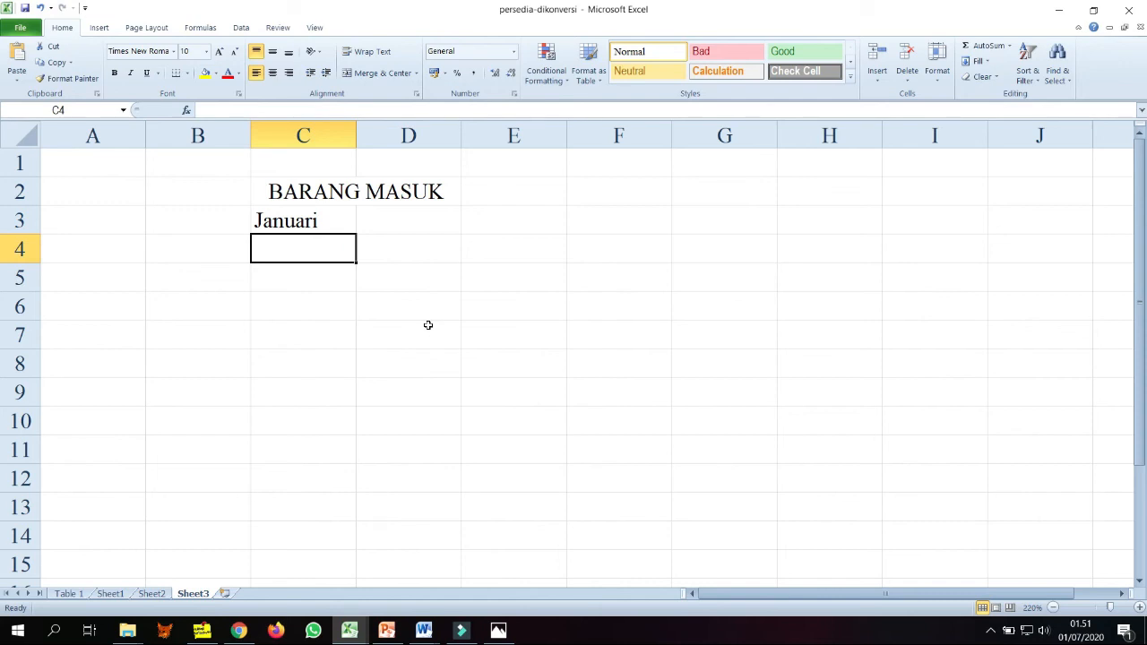
{"action": "key", "text": "Left"}
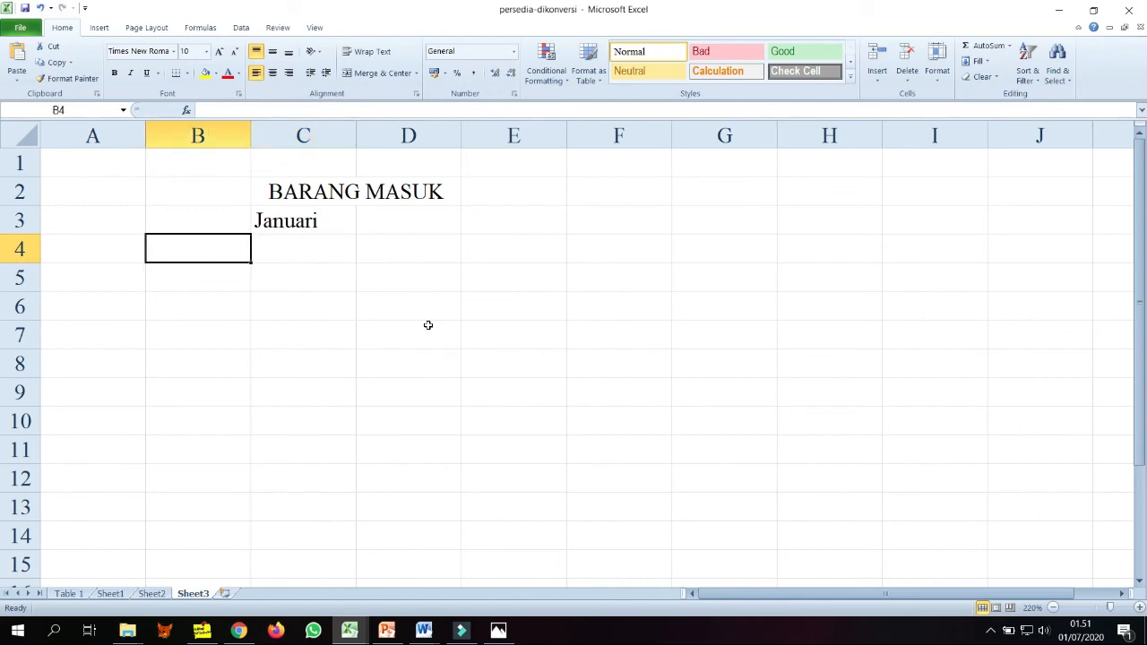
{"action": "type", "text": "kER"}
{"action": "key", "text": "BackSpace"}
{"action": "key", "text": "BackSpace"}
{"action": "key", "text": "BackSpace"}
{"action": "type", "text": "k"}
{"action": "type", "text": "T"}
{"action": "key", "text": "BackSpace"}
{"action": "key", "text": "BackSpace"}
{"action": "key", "text": "BackSpace"}
{"action": "type", "text": "kERTA"}
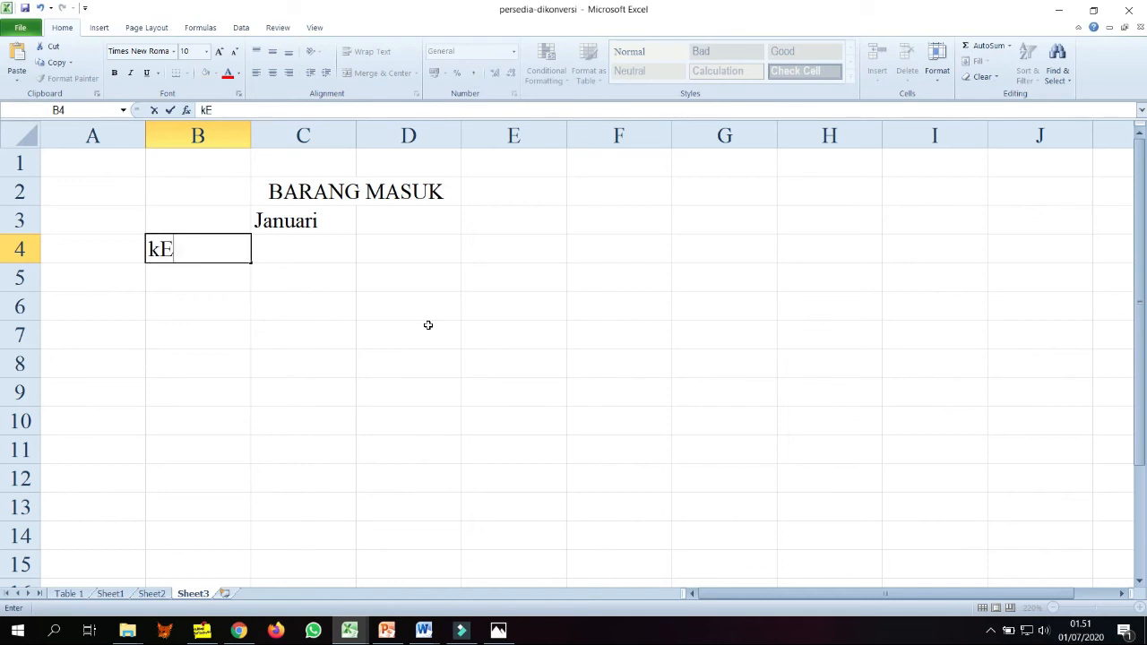
{"action": "key", "text": "BackSpace"}
{"action": "key", "text": "BackSpace"}
{"action": "key", "text": "BackSpace"}
{"action": "key", "text": "BackSpace"}
{"action": "key", "text": "BackSpace"}
{"action": "type", "text": "Kertas Polio"}
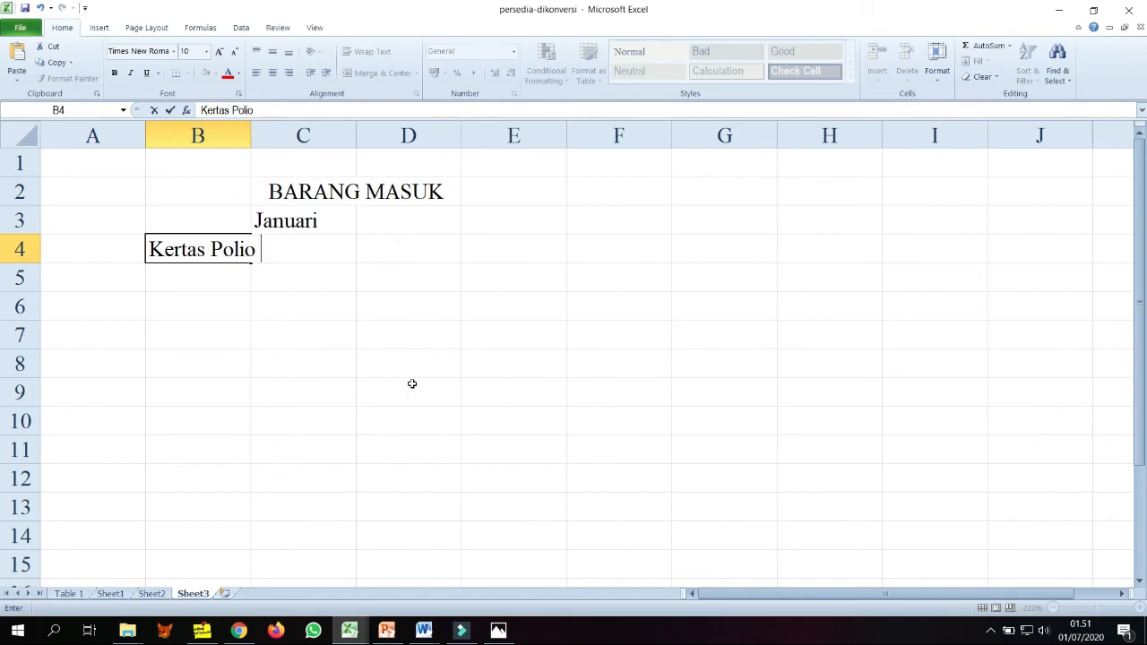
{"action": "left_click", "coordinate": [333, 397]}
{"action": "double_click", "coordinate": [251, 135]}
Step: Enter 50000 in cell C4 and format C4:I13 with thousands separators and no decimals
{"action": "left_click", "coordinate": [357, 258]}
{"action": "type", "text": "5000"}
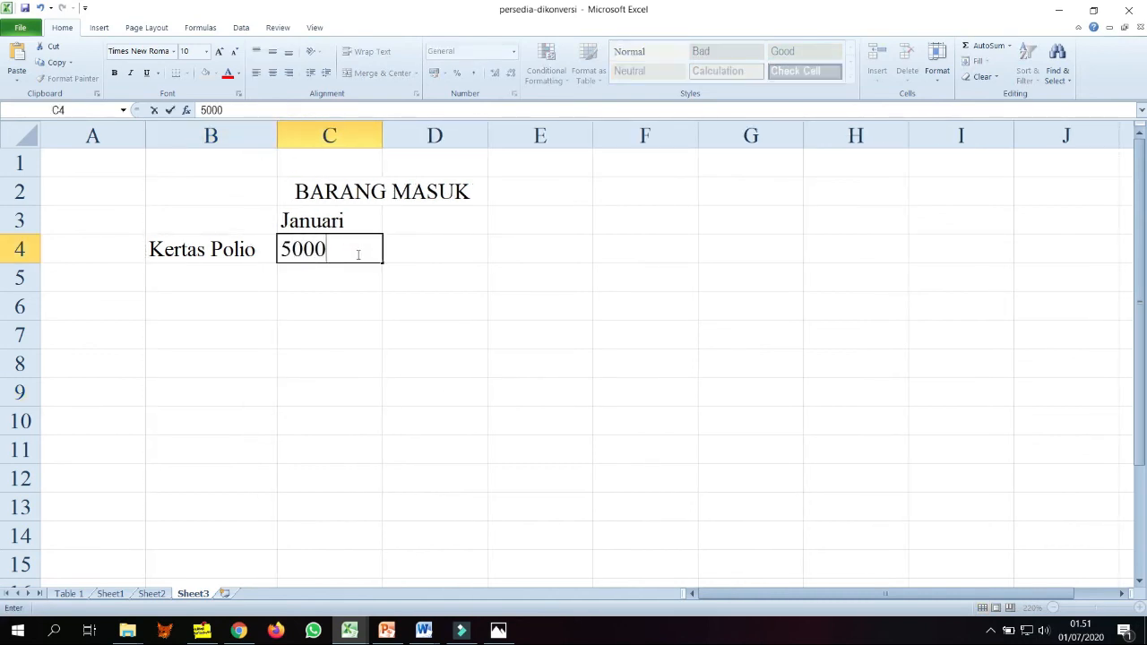
{"action": "type", "text": "0"}
{"action": "key", "text": "Return"}
{"action": "left_click_drag", "start_coordinate": [357, 255], "coordinate": [968, 511]}
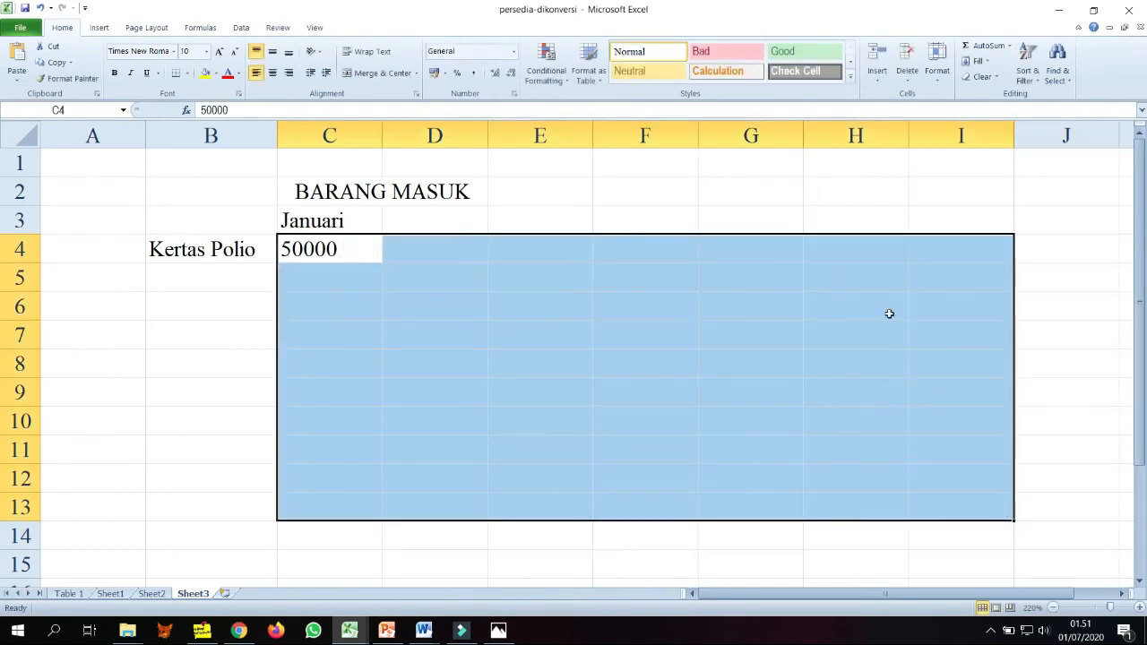
{"action": "left_click", "coordinate": [477, 73]}
Step: Enter the month heading "Februari" in cell D3
{"action": "left_click", "coordinate": [410, 240]}
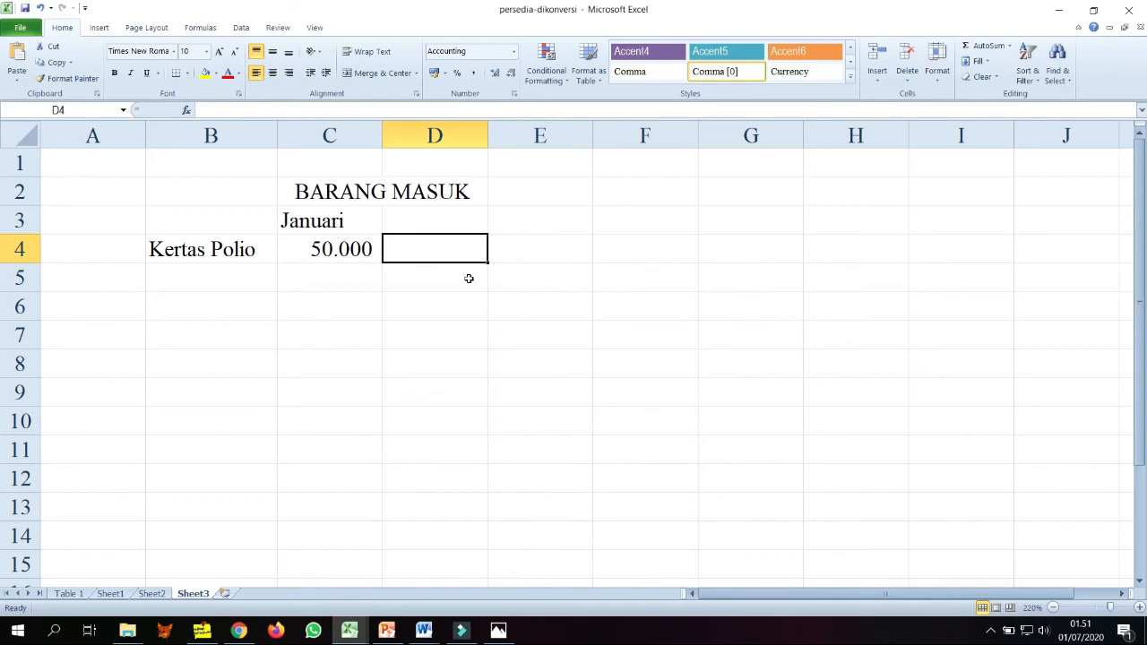
{"action": "key", "text": "Up"}
{"action": "type", "text": "Feb"}
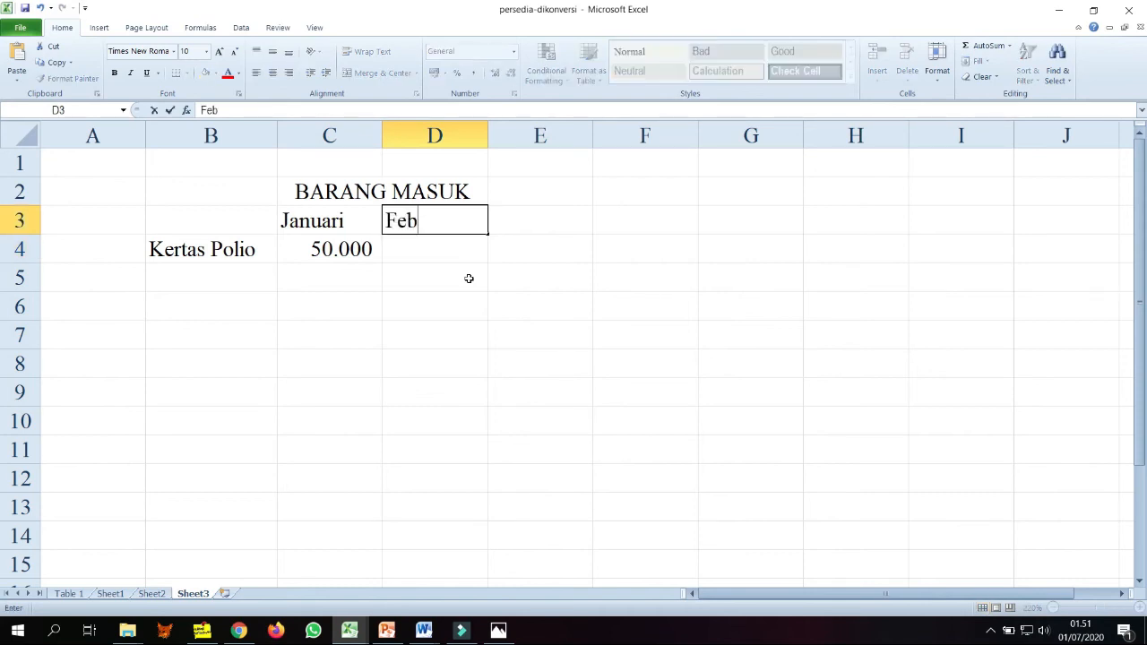
{"action": "type", "text": "ruari"}
{"action": "key", "text": "Return"}
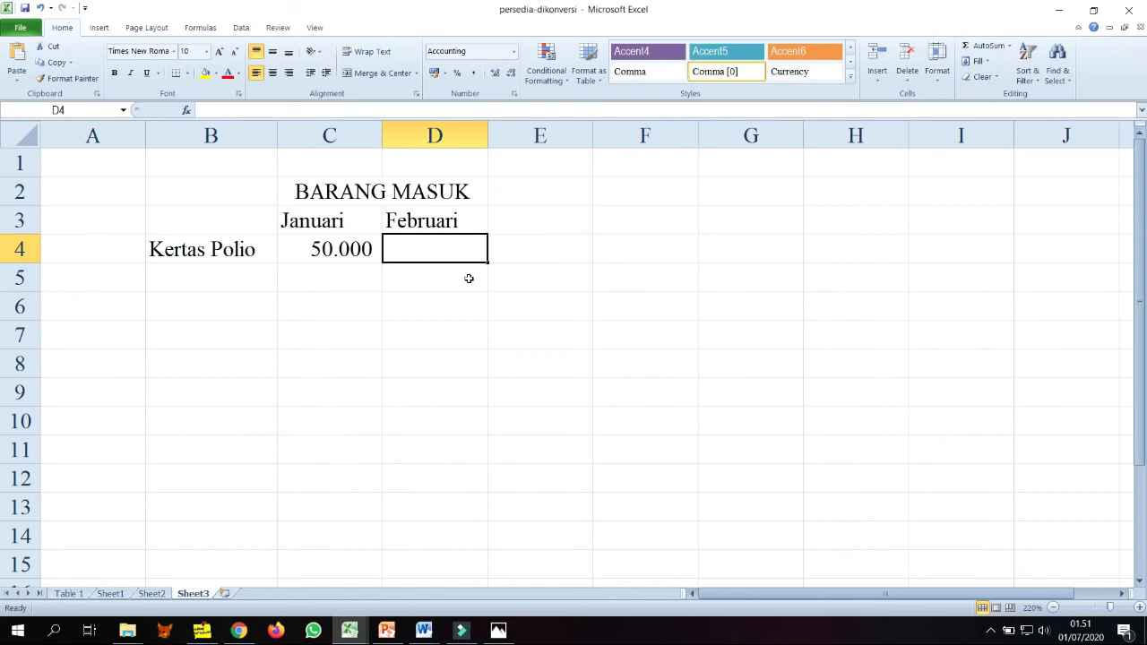
Step: Enter 55000 as the Februari amount for Kertas Polio in cell D4
{"action": "type", "text": "500"}
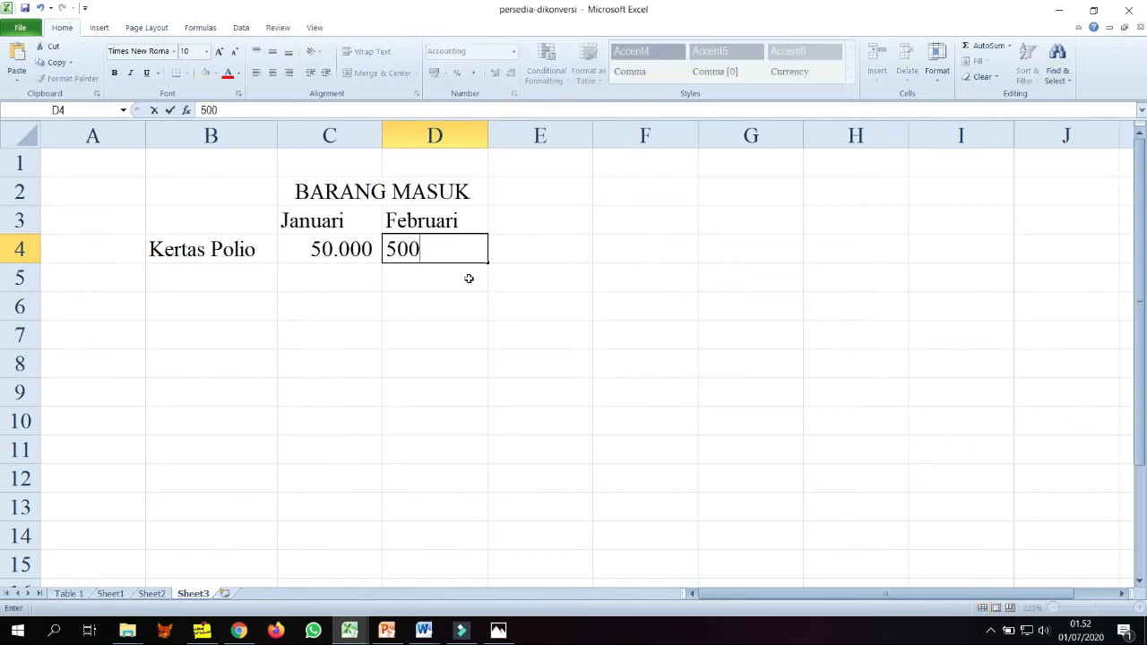
{"action": "key", "text": "BackSpace"}
{"action": "key", "text": "BackSpace"}
{"action": "type", "text": "50000"}
{"action": "key", "text": "Return"}
{"action": "key", "text": "Up"}
{"action": "key", "text": "F2"}
{"action": "key", "text": "BackSpace"}
{"action": "key", "text": "Return"}
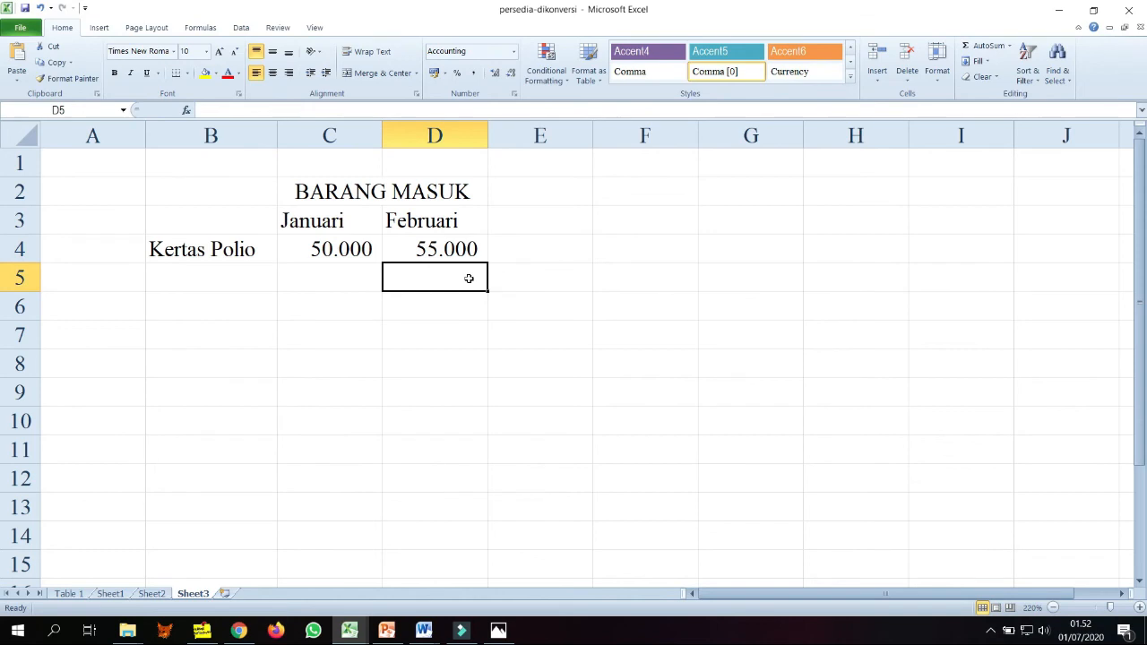
Step: Copy the BARANG MASUK block C2:D4 and paste it starting at cell F2
{"action": "key", "text": "Up"}
{"action": "key", "text": "Up"}
{"action": "key", "text": "Right"}
{"action": "key", "text": "Left"}
{"action": "key", "text": "Up"}
{"action": "key", "text": "shift+Down"}
{"action": "key", "text": "shift+Down"}
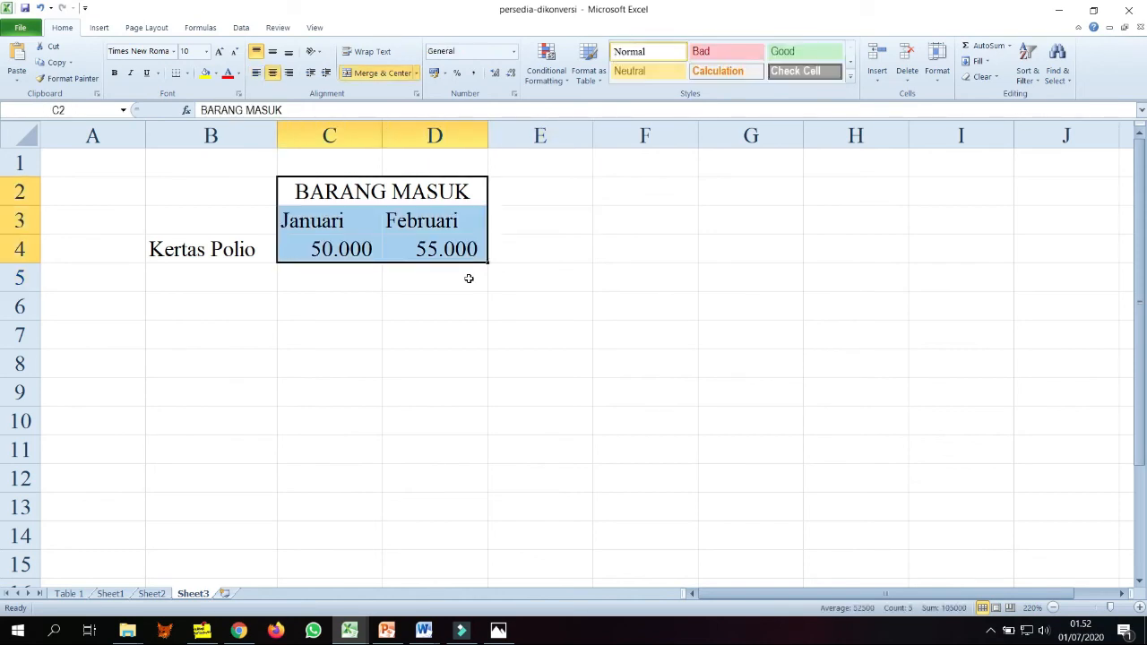
{"action": "key", "text": "ctrl+c"}
{"action": "key", "text": "Right"}
{"action": "key", "text": "Right"}
{"action": "key", "text": "ctrl+v"}
Step: Change the title of the copied block in F2 to "BARANG KELUAR"
{"action": "key", "text": "Down"}
{"action": "key", "text": "Down"}
{"action": "key", "text": "Right"}
{"action": "key", "text": "Up"}
{"action": "key", "text": "Up"}
{"action": "key", "text": "F2"}
{"action": "key", "text": "ctrl+shift+Left"}
{"action": "type", "text": "Kel"}
{"action": "key", "text": "BackSpace"}
{"action": "key", "text": "BackSpace"}
{"action": "type", "text": "ELUARI"}
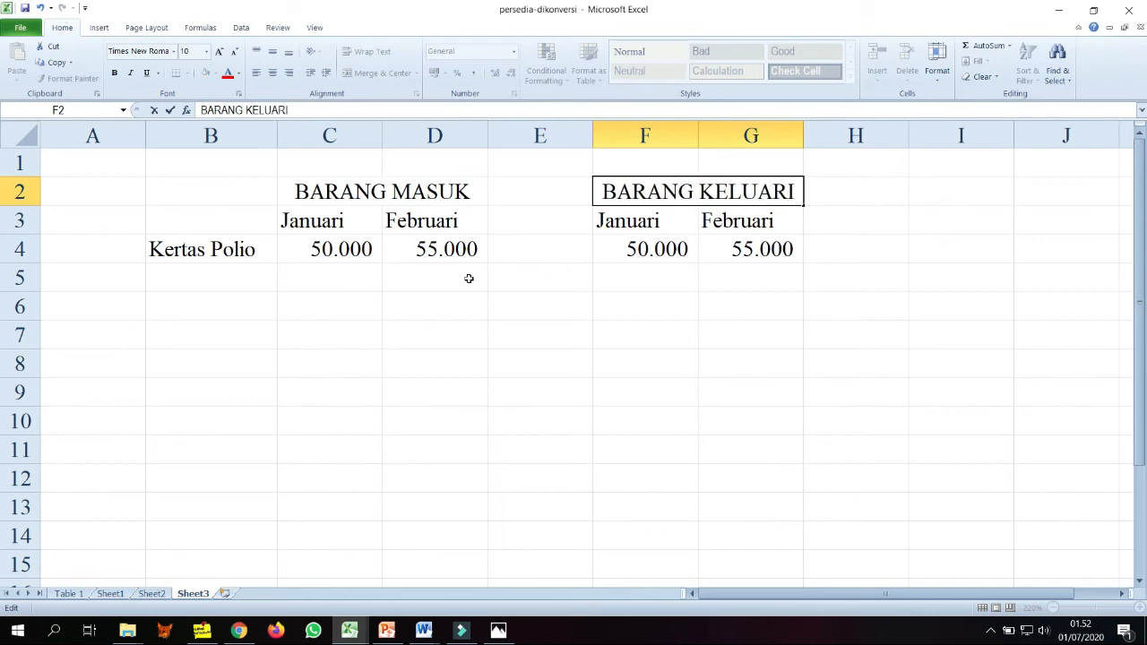
{"action": "key", "text": "BackSpace"}
{"action": "key", "text": "Return"}
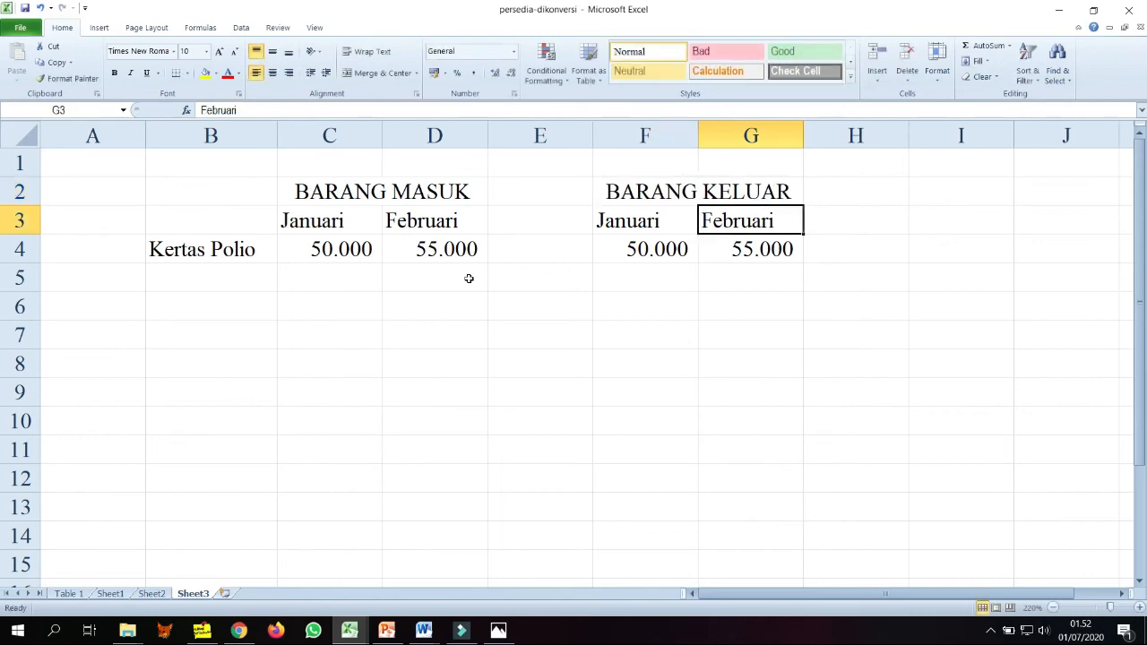
Step: Set the Januari amount of Kertas Polio under BARANG KELUAR, cell F4, to 0
{"action": "left_click", "coordinate": [633, 224]}
{"action": "left_click", "coordinate": [655, 250]}
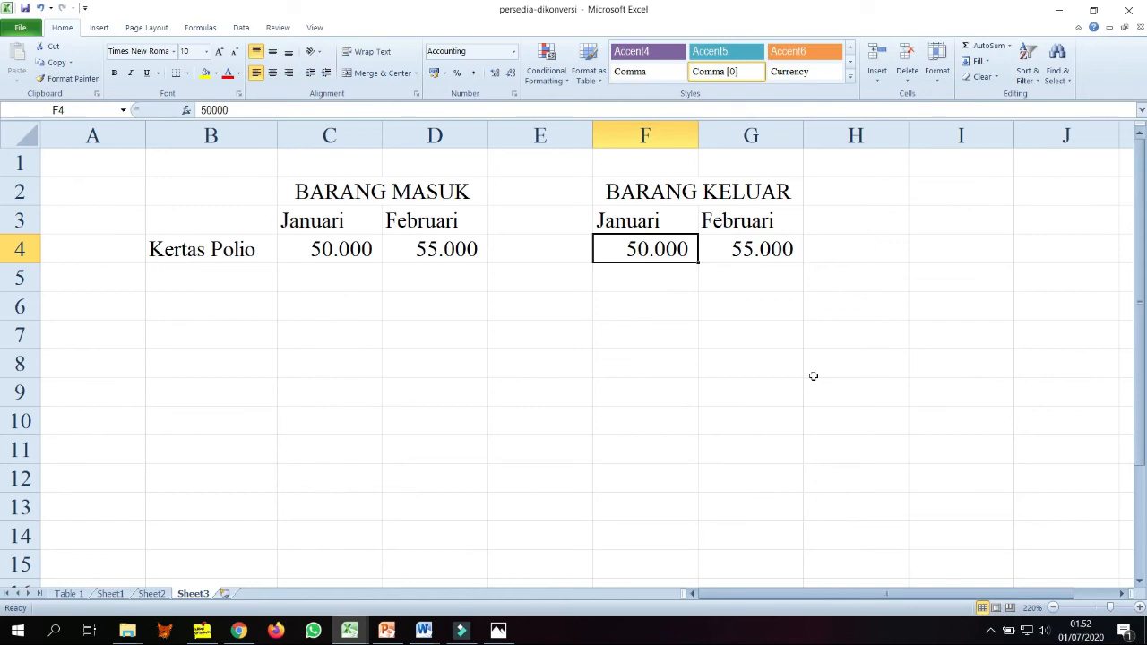
{"action": "type", "text": "0"}
{"action": "key", "text": "Return"}
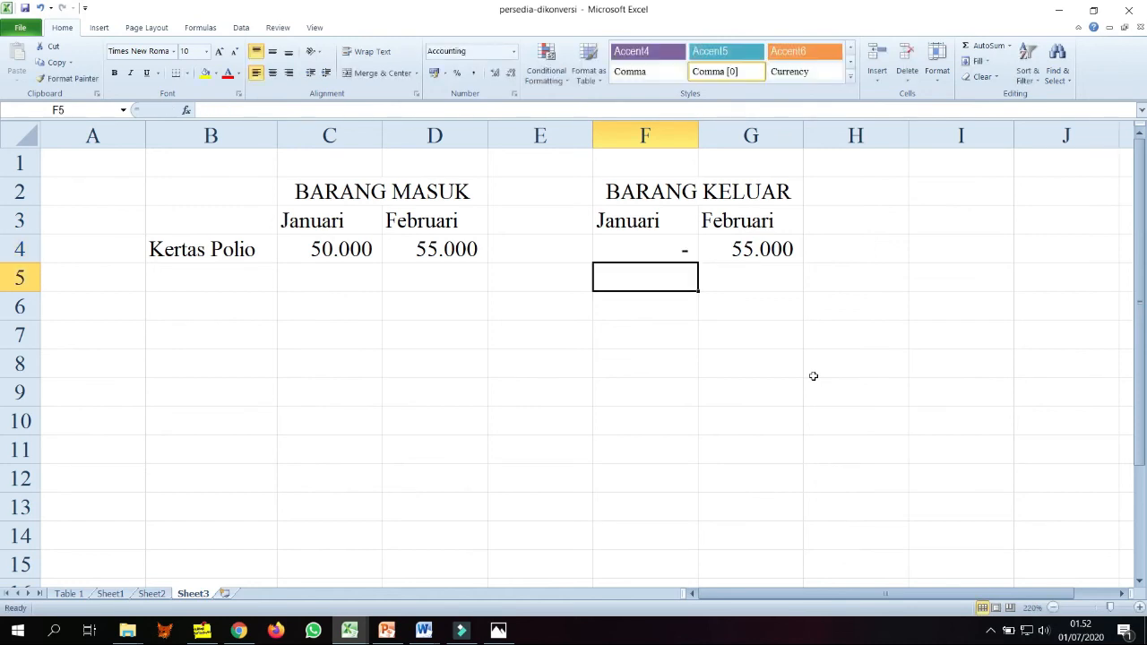
{"action": "key", "text": "Up"}
{"action": "key", "text": "Left"}
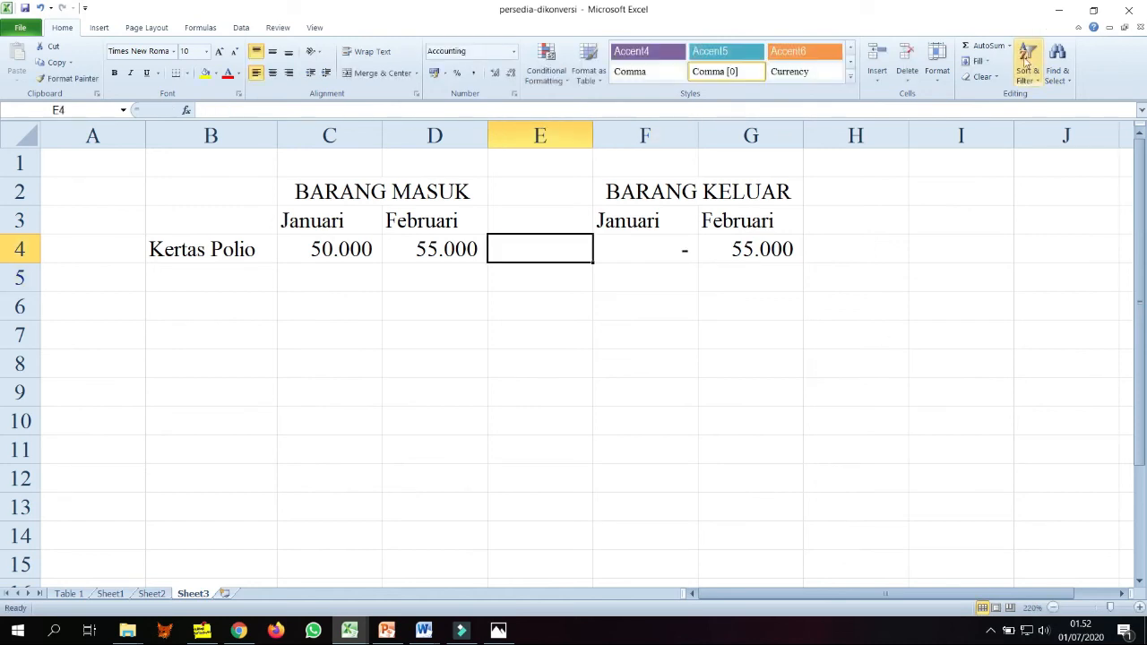
Step: Total the Januari and Februari BARANG MASUK amounts of Kertas Polio in cell E4 with AutoSum over C4:D4
{"action": "left_click", "coordinate": [989, 45]}
{"action": "key", "text": "Return"}
{"action": "key", "text": "Up"}
{"action": "key", "text": "Right"}
{"action": "key", "text": "Right"}
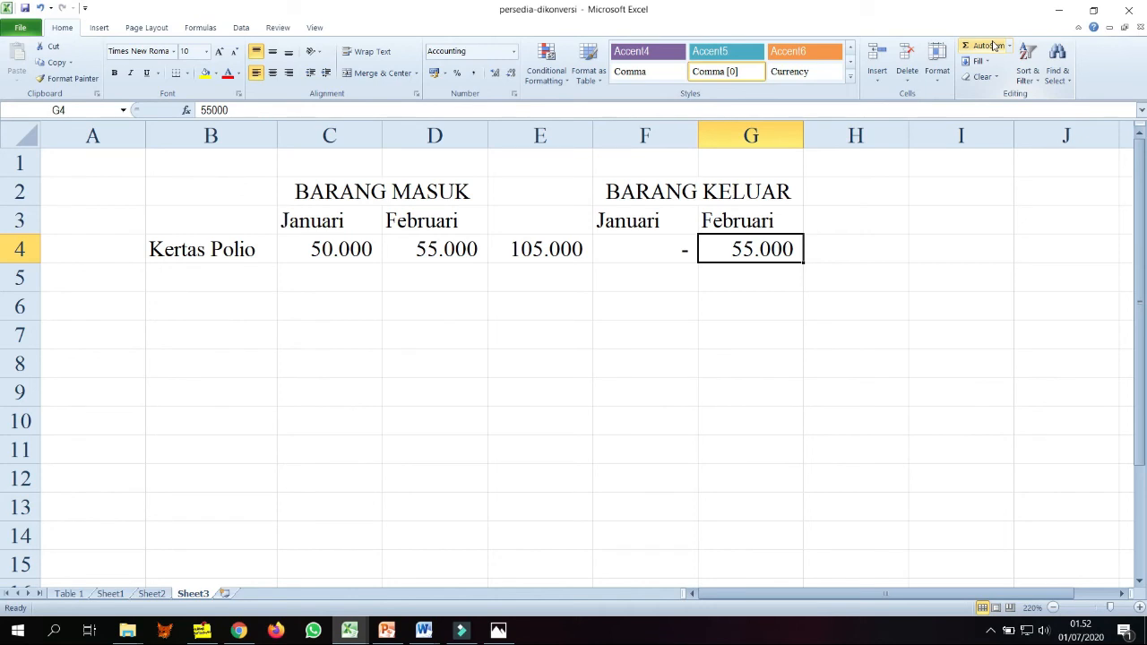
Step: Review the Januari and Februari BARANG MASUK amounts of Kertas Polio and their total in row 4
{"action": "key", "text": "Left"}
{"action": "key", "text": "Left"}
{"action": "key", "text": "Left"}
{"action": "key", "text": "Left"}
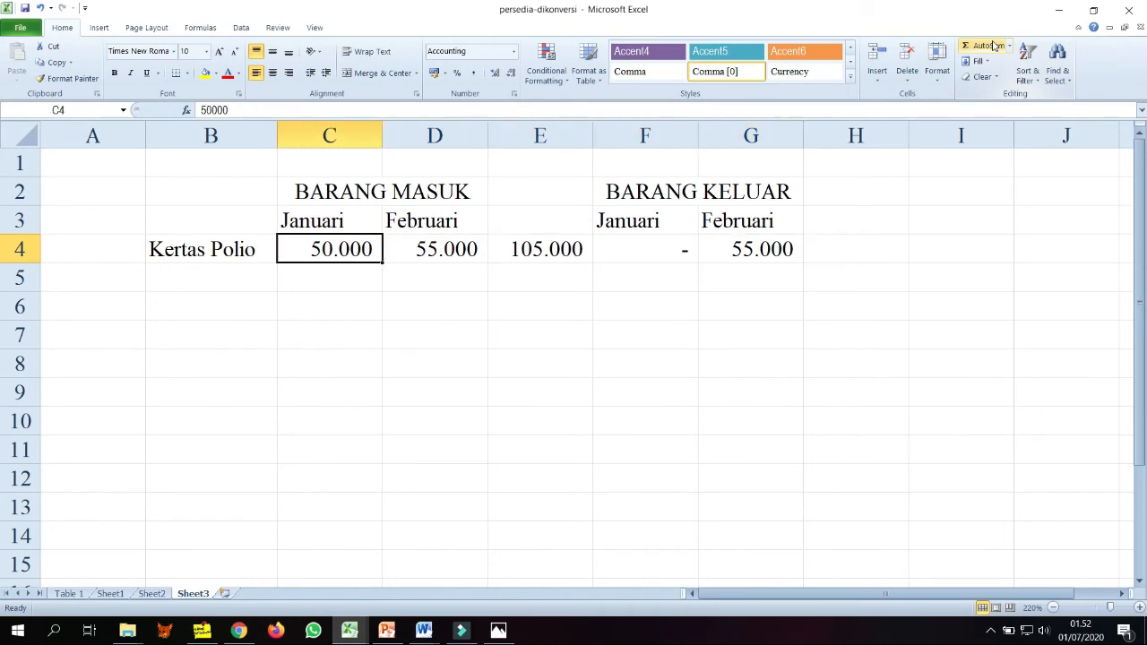
{"action": "key", "text": "Down"}
{"action": "key", "text": "Up"}
{"action": "key", "text": "Right"}
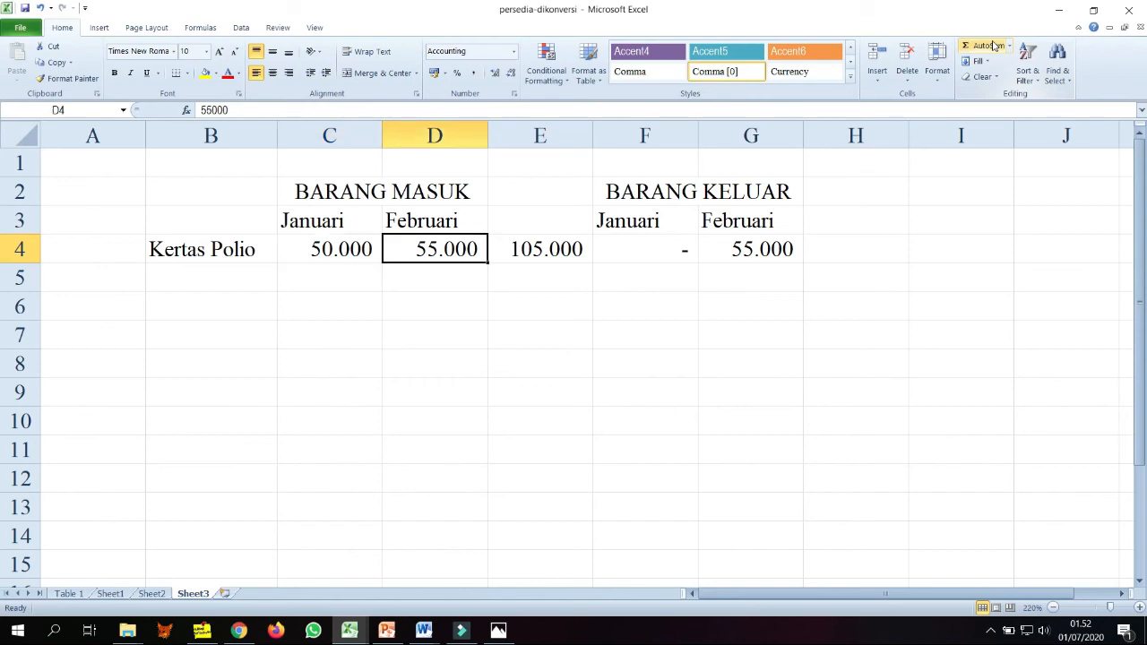
{"action": "key", "text": "Down"}
{"action": "key", "text": "Left"}
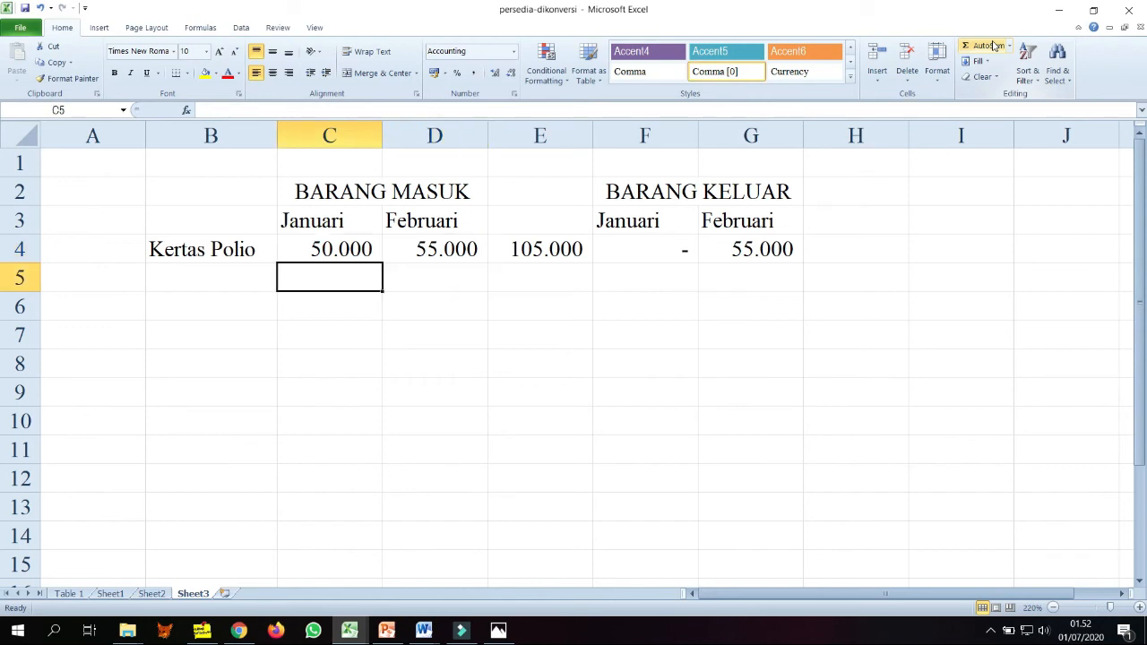
{"action": "key", "text": "Up"}
{"action": "key", "text": "Left"}
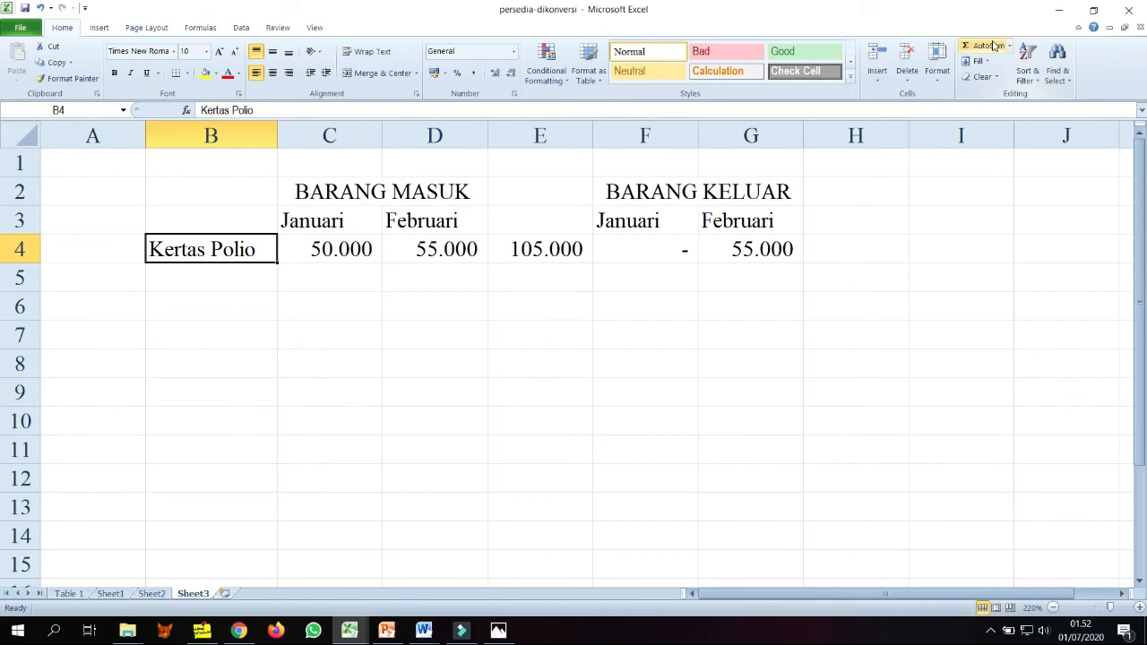
{"action": "key", "text": "Right"}
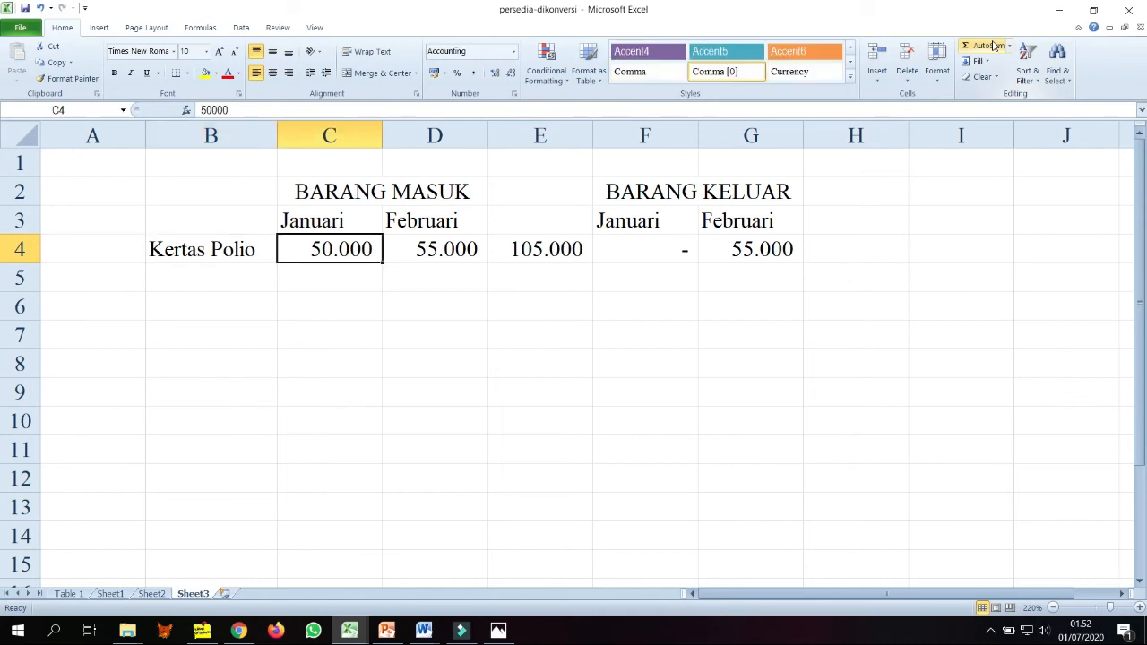
{"action": "key", "text": "Right"}
{"action": "key", "text": "Left"}
{"action": "key", "text": "Right"}
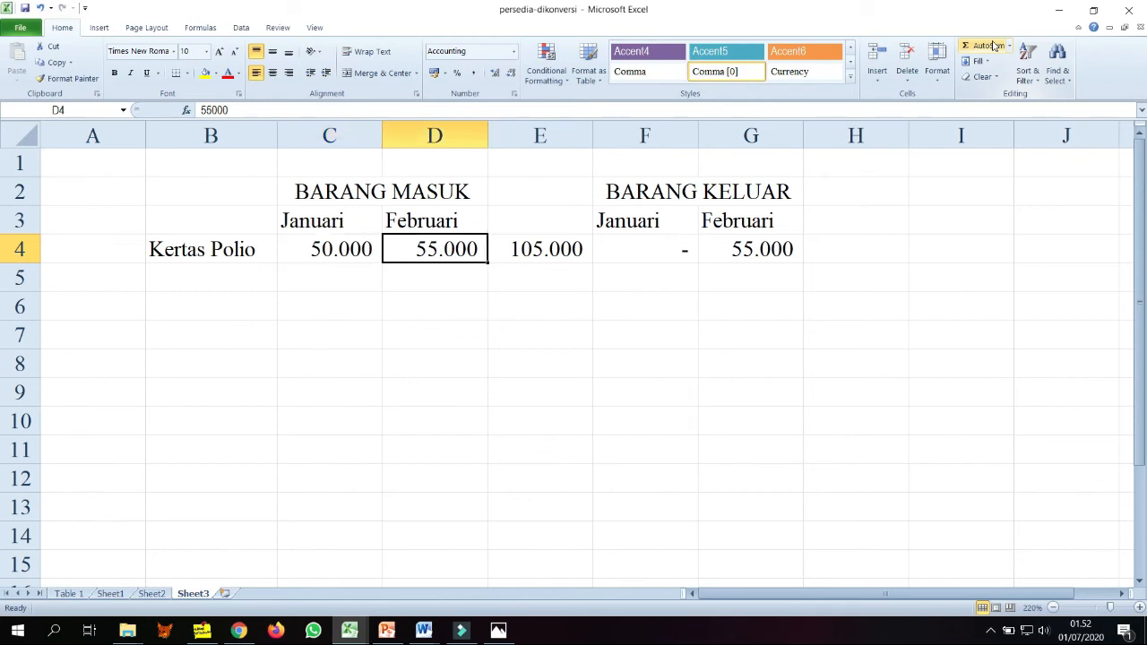
{"action": "key", "text": "Right"}
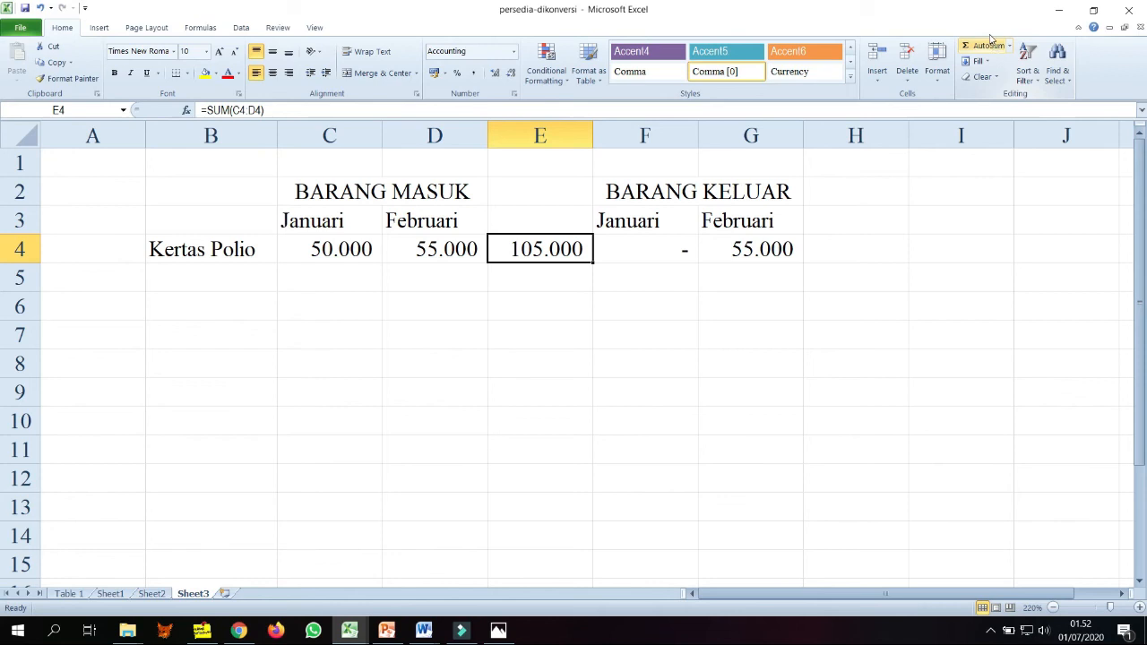
Step: Insert a blank column before the BARANG MASUK total and enter "2 Rim" in its Kertas Polio cell, E4
{"action": "left_click", "coordinate": [572, 136]}
{"action": "left_click", "coordinate": [868, 57]}
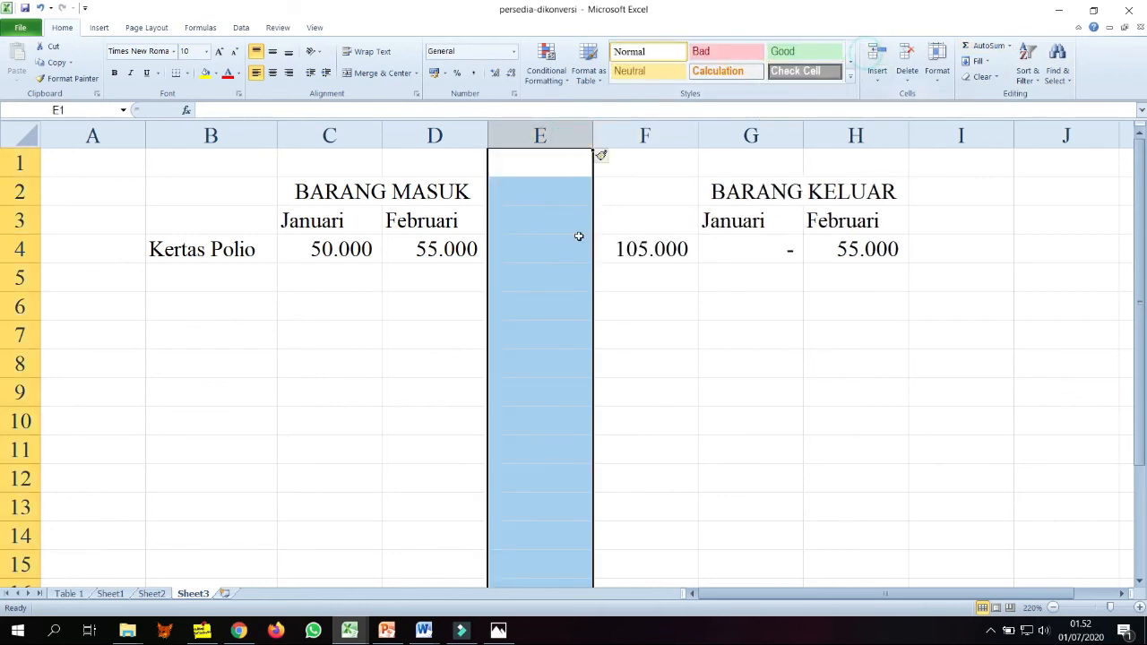
{"action": "left_click", "coordinate": [526, 247]}
{"action": "type", "text": "2"}
{"action": "key", "text": "Return"}
{"action": "key", "text": "Up"}
{"action": "key", "text": "F2"}
{"action": "type", "text": "rl"}
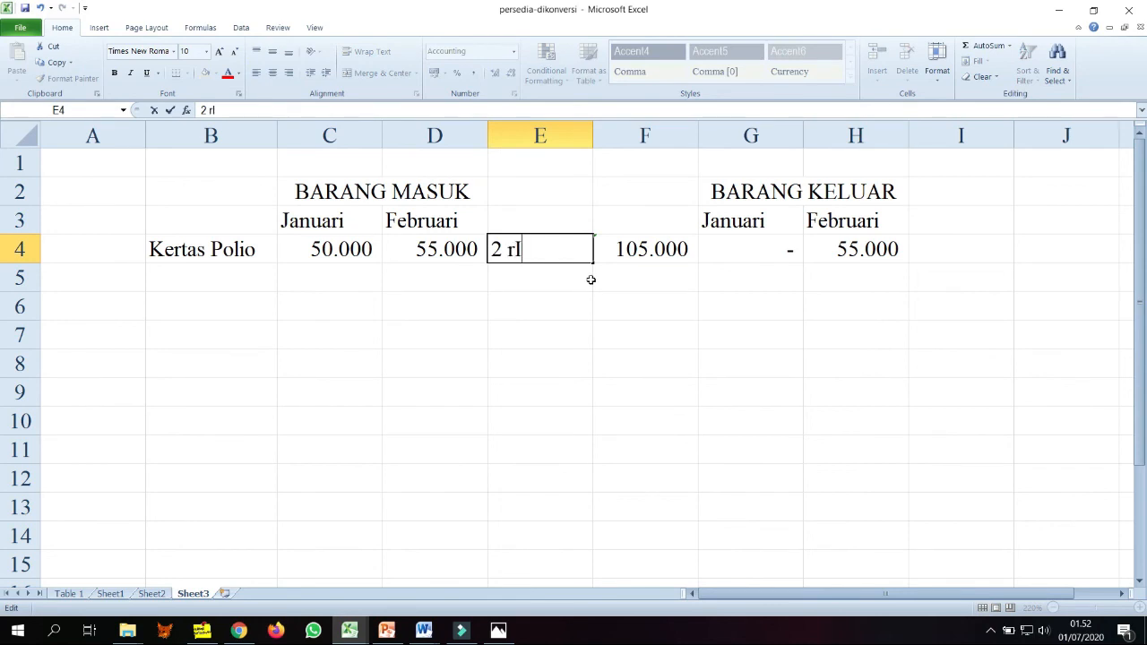
{"action": "type", "text": "m"}
{"action": "key", "text": "Return"}
{"action": "key", "text": "Up"}
{"action": "key", "text": "Right"}
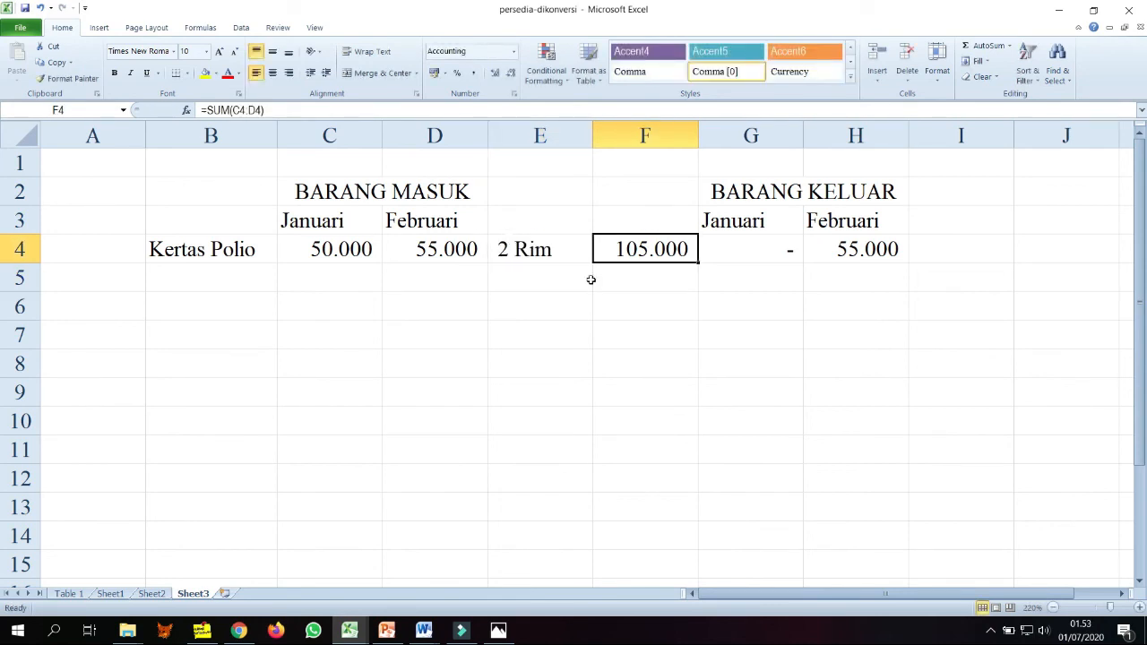
Step: Set the Februari value of Kertas Polio under BARANG KELUAR, cell H4, to 2
{"action": "key", "text": "Right"}
{"action": "key", "text": "Right"}
{"action": "key", "text": "Right"}
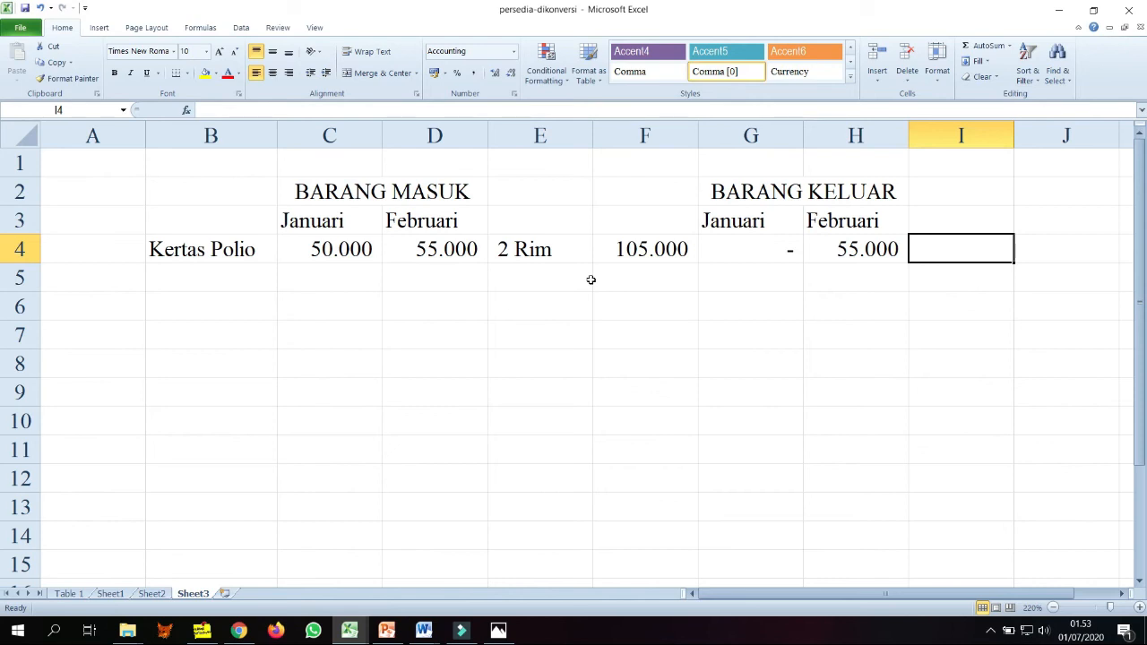
{"action": "key", "text": "Left"}
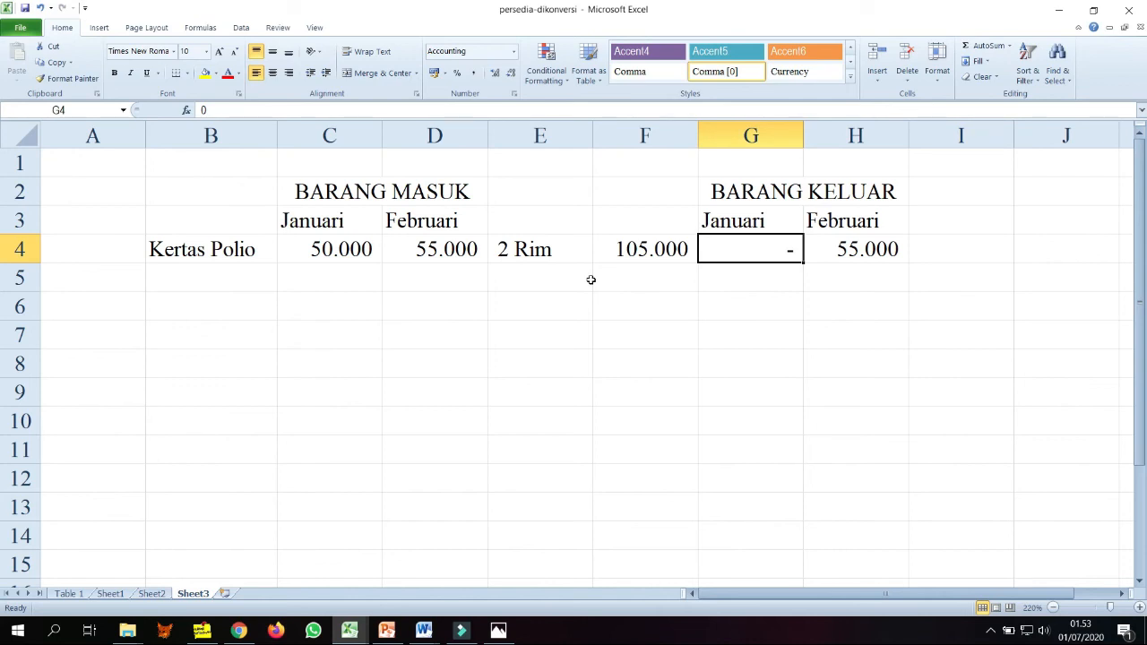
{"action": "key", "text": "Right"}
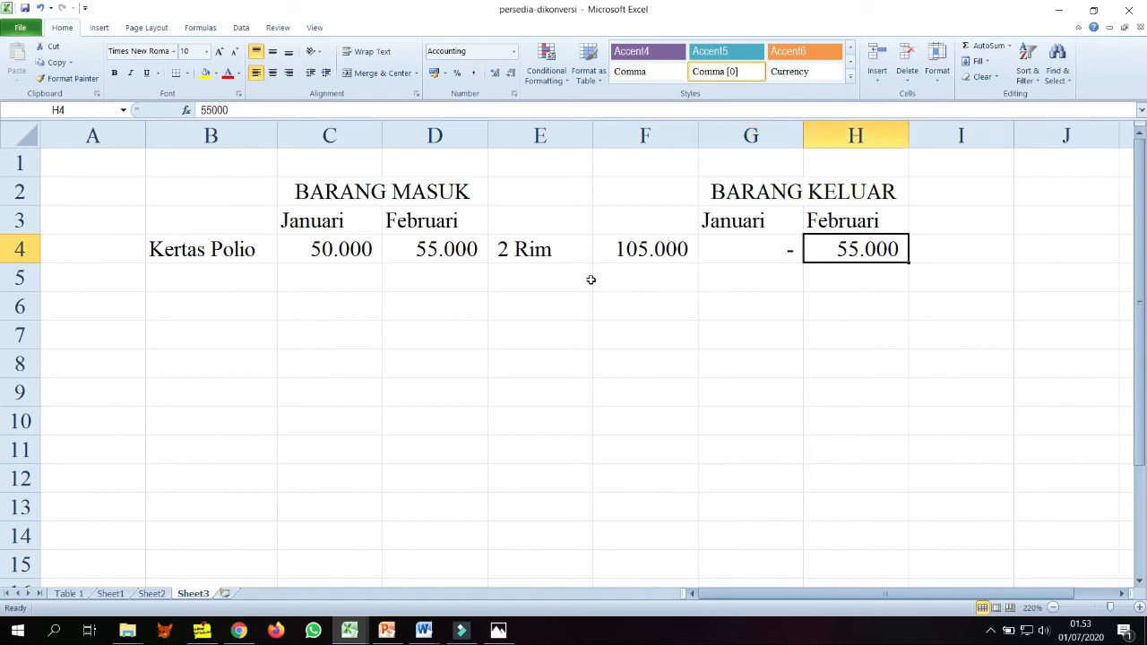
{"action": "key", "text": "Left"}
{"action": "key", "text": "Right"}
{"action": "type", "text": "2"}
{"action": "key", "text": "Return"}
{"action": "key", "text": "Up"}
Step: Compare the incoming quantity, prices and total of Kertas Polio with its outgoing entries across row 4
{"action": "key", "text": "Left"}
{"action": "key", "text": "Left"}
{"action": "key", "text": "Left"}
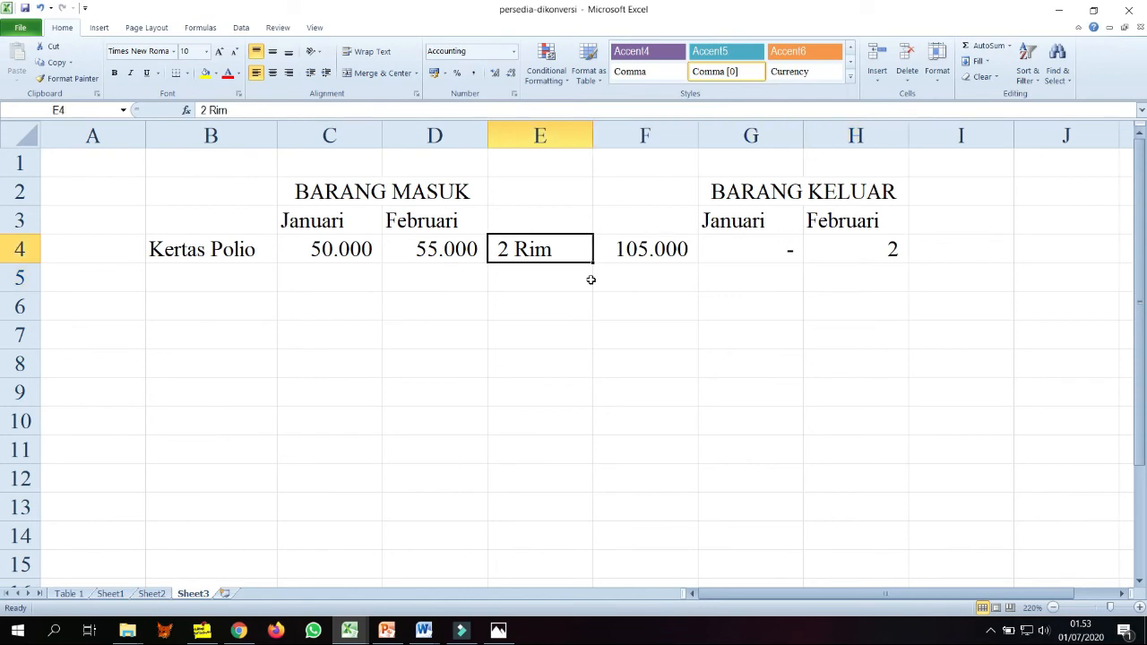
{"action": "key", "text": "Right"}
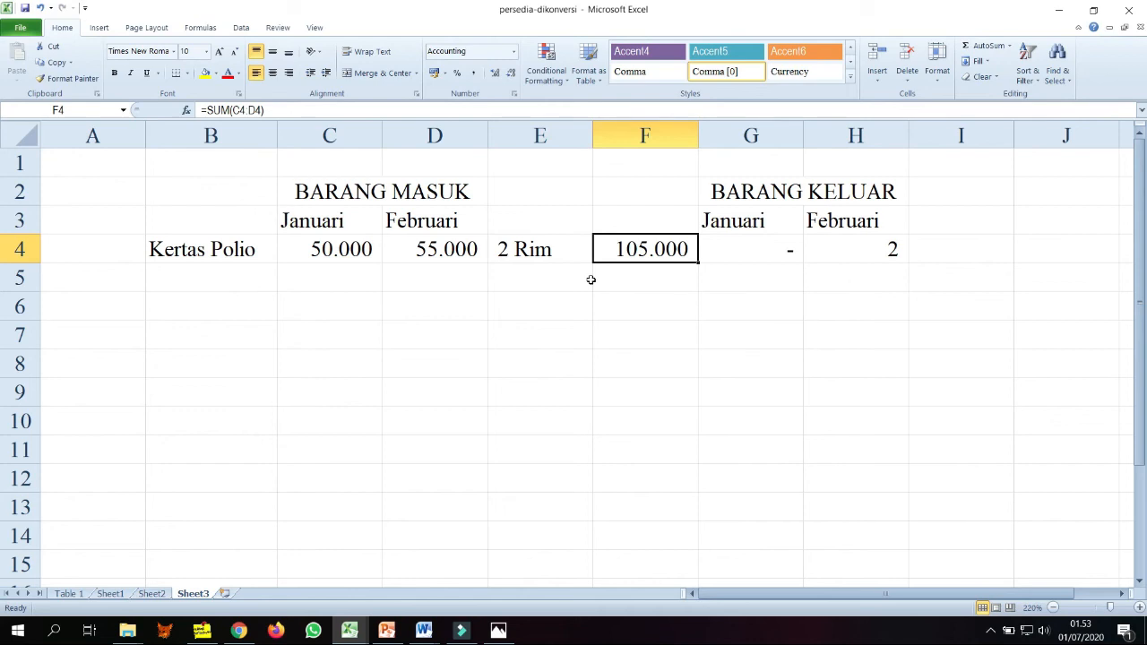
{"action": "key", "text": "Left"}
{"action": "key", "text": "Right"}
{"action": "key", "text": "Right"}
{"action": "key", "text": "Down"}
{"action": "key", "text": "Up"}
{"action": "key", "text": "Right"}
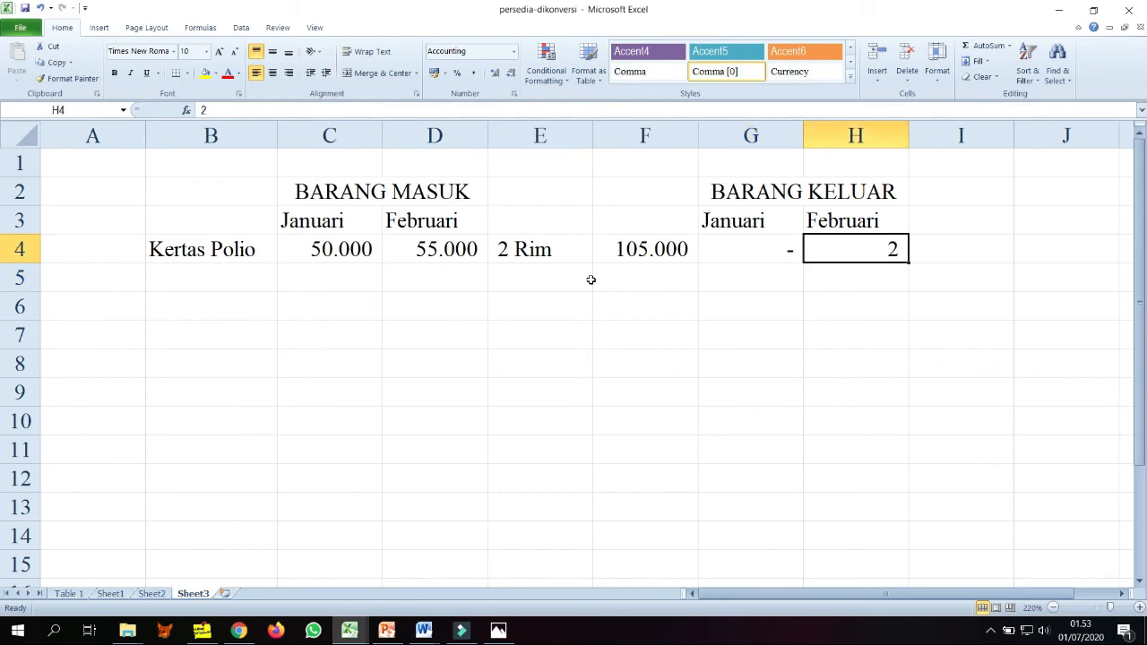
{"action": "key", "text": "Right"}
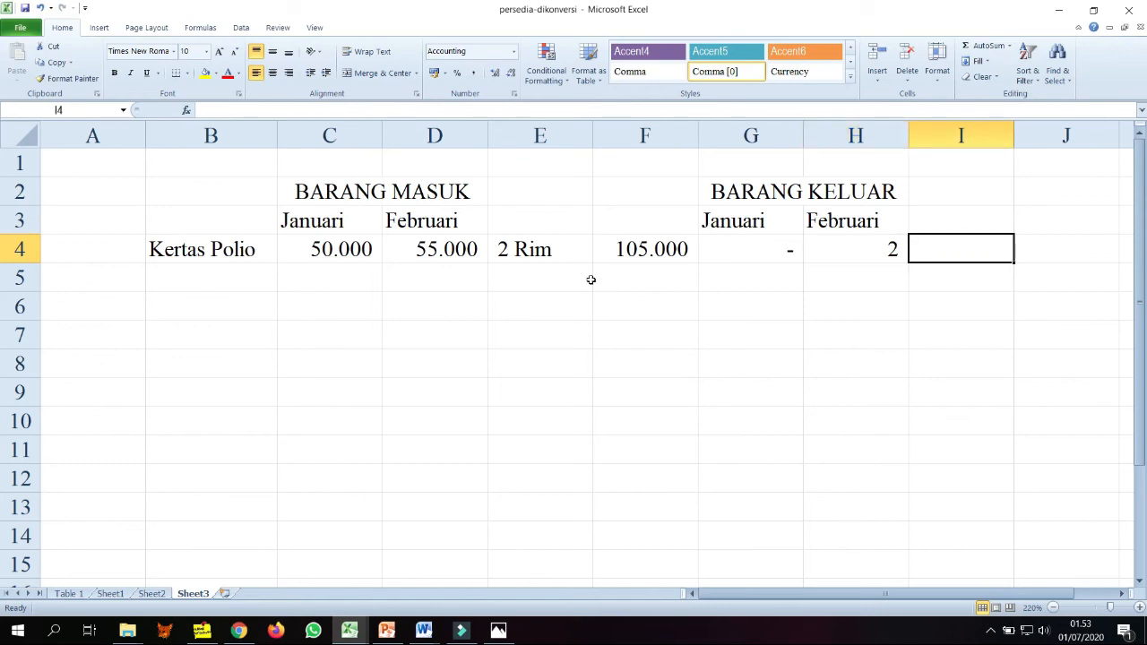
{"action": "key", "text": "Left"}
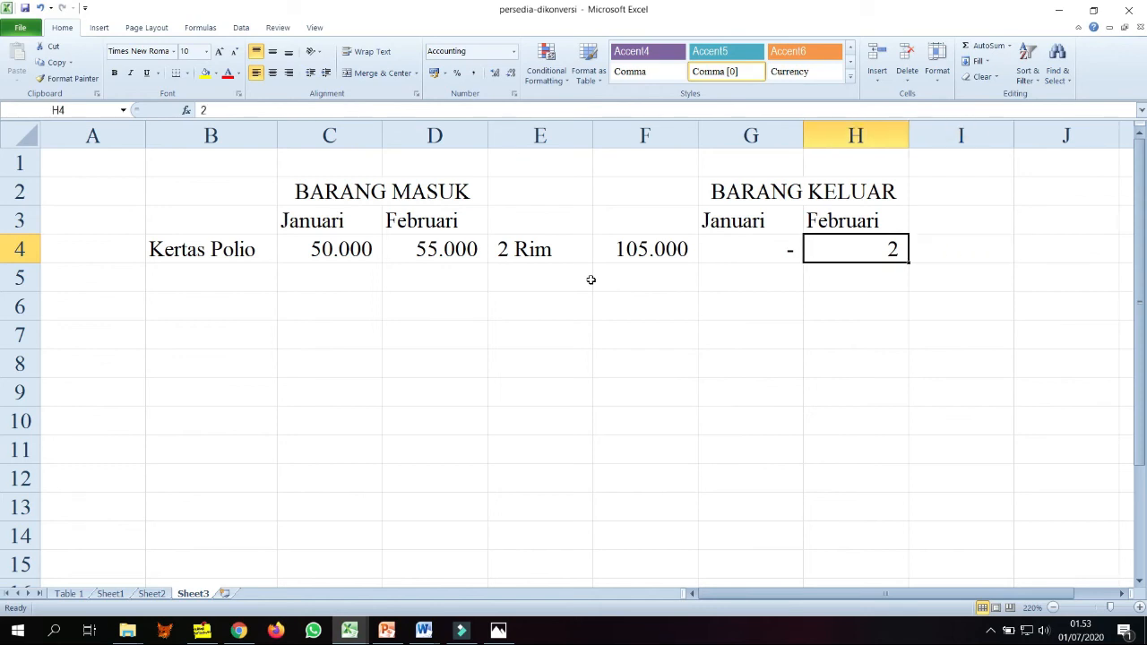
{"action": "left_click", "coordinate": [866, 249]}
{"action": "left_click", "coordinate": [462, 253]}
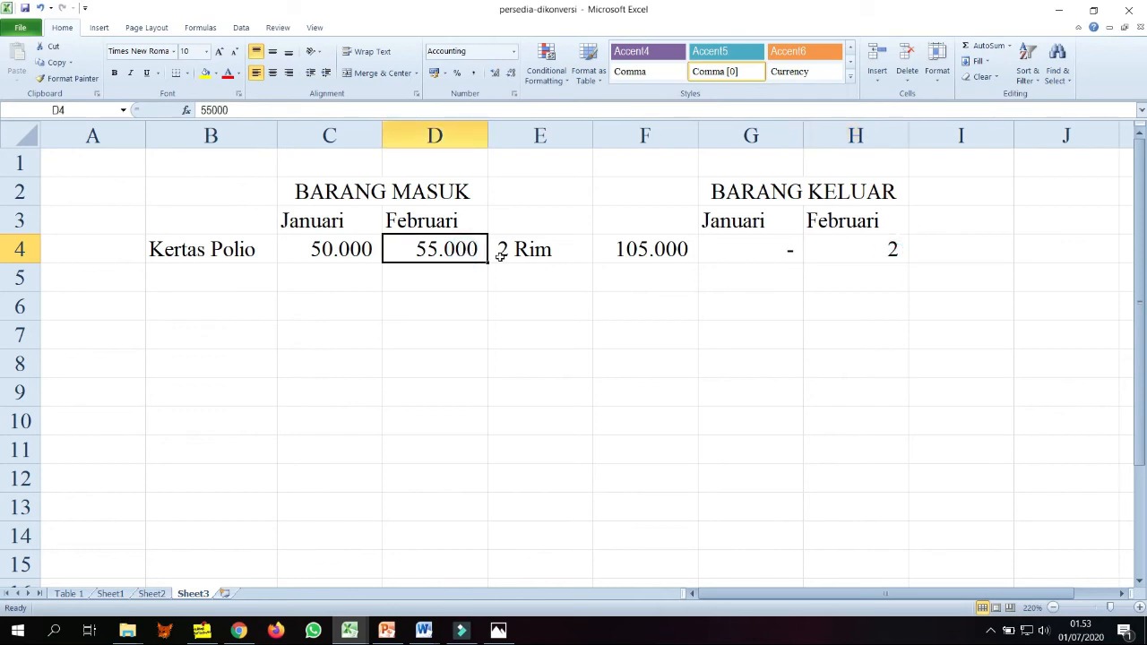
{"action": "left_click", "coordinate": [893, 250]}
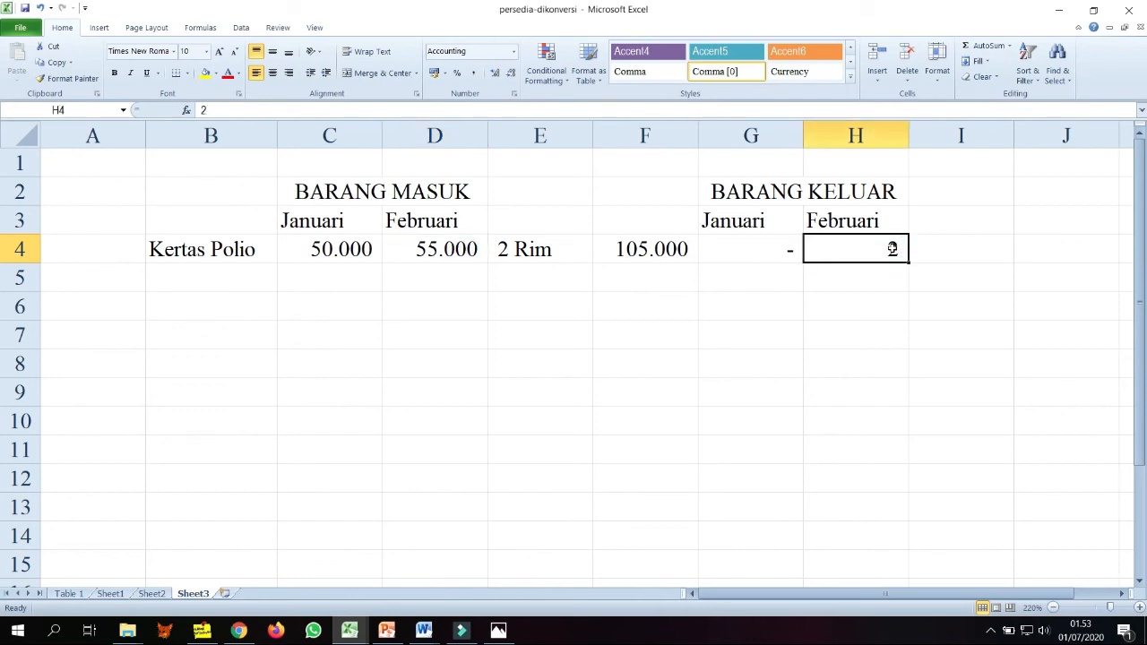
{"action": "left_click", "coordinate": [946, 255]}
{"action": "type", "text": "="}
{"action": "key", "text": "Left"}
{"action": "key", "text": "Left"}
{"action": "key", "text": "Left"}
{"action": "key", "text": "Left"}
{"action": "key", "text": "Left"}
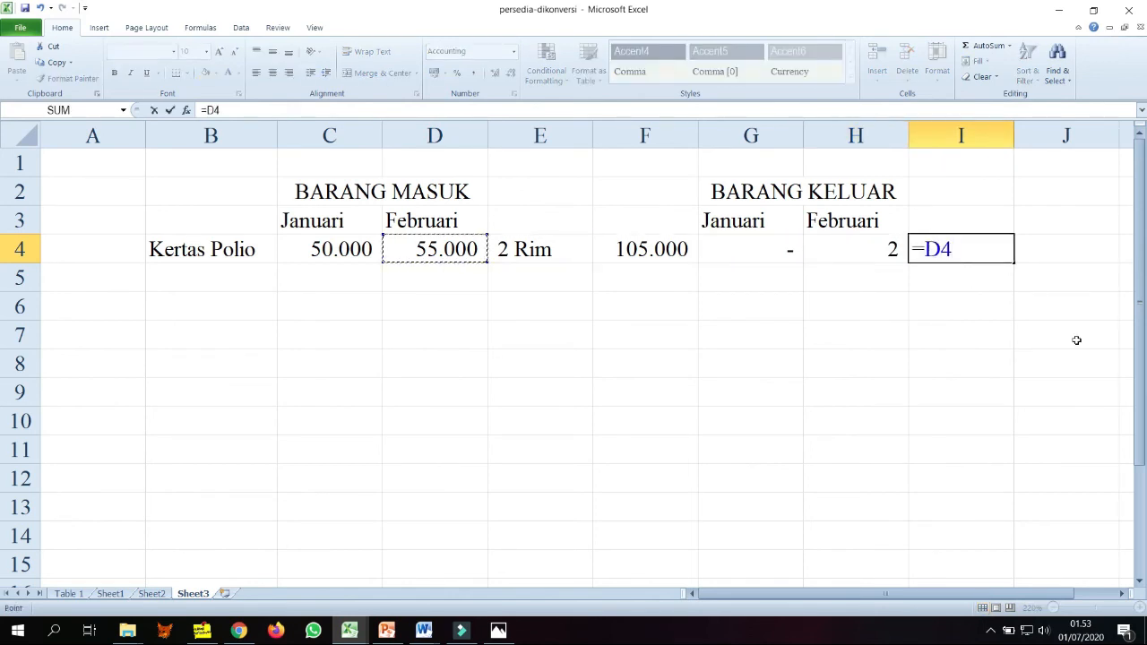
{"action": "type", "text": "*"}
{"action": "key", "text": "Escape"}
Step: Calculate the outgoing value in cell I4 with the formula =H4*D4 and make it bold
{"action": "type", "text": "="}
{"action": "key", "text": "Left"}
{"action": "type", "text": "*"}
{"action": "key", "text": "Left"}
{"action": "key", "text": "Left"}
{"action": "key", "text": "Left"}
{"action": "key", "text": "Left"}
{"action": "key", "text": "Left"}
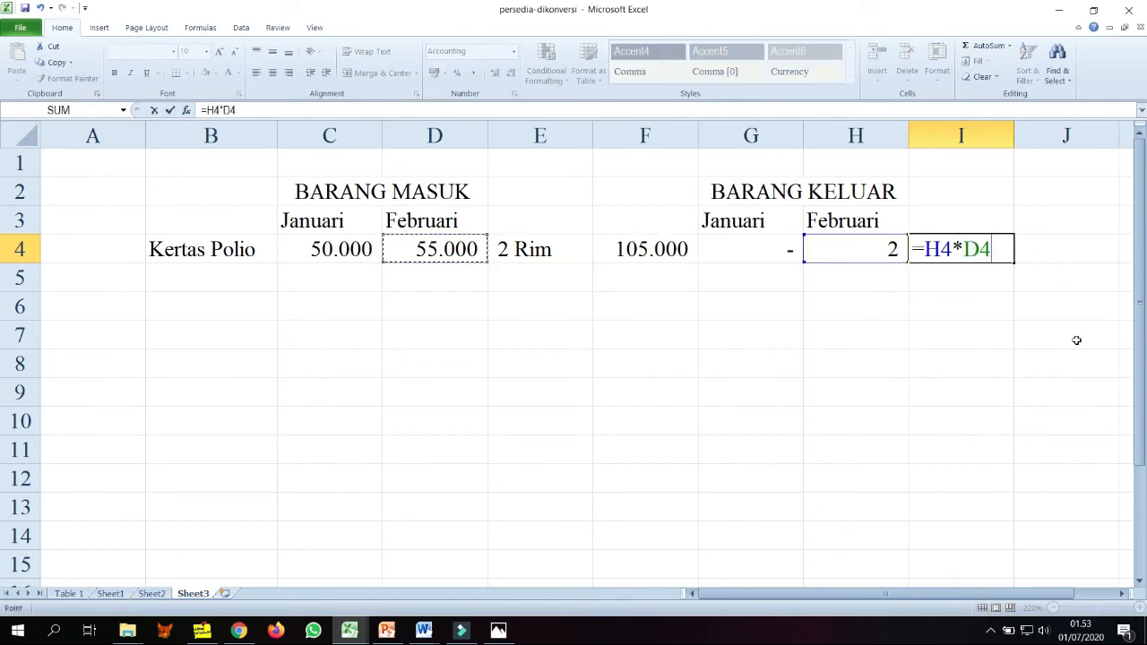
{"action": "key", "text": "Return"}
{"action": "key", "text": "Up"}
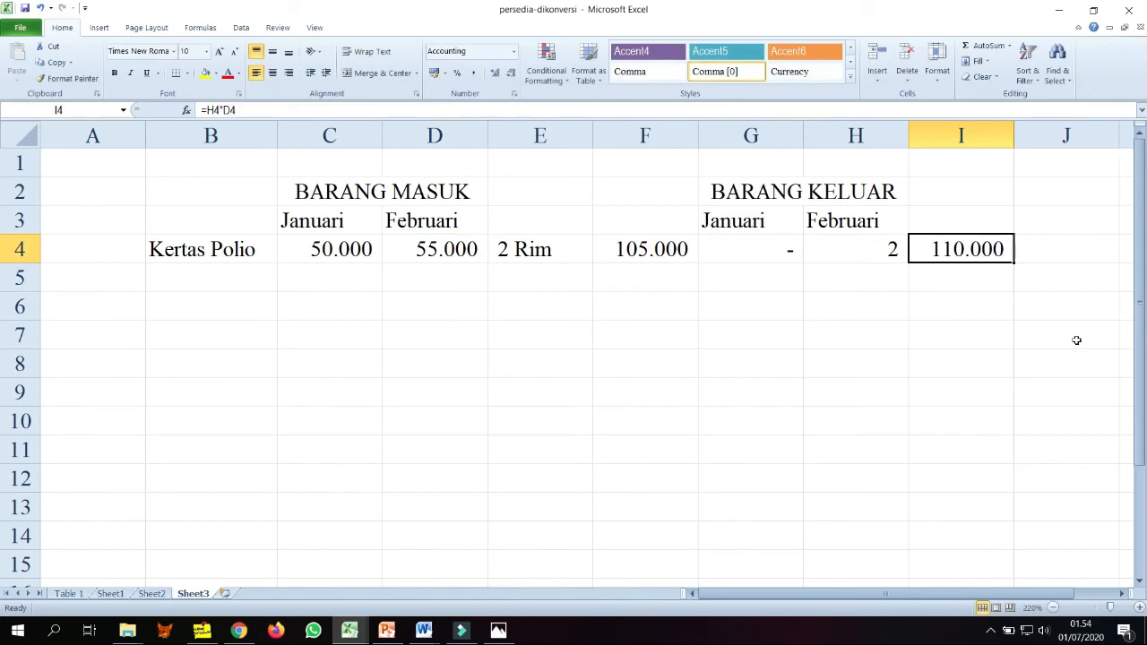
{"action": "key", "text": "ctrl+b"}
Step: Calculate the difference between outgoing and incoming value in cell J4 with the formula =I4-F4
{"action": "key", "text": "Right"}
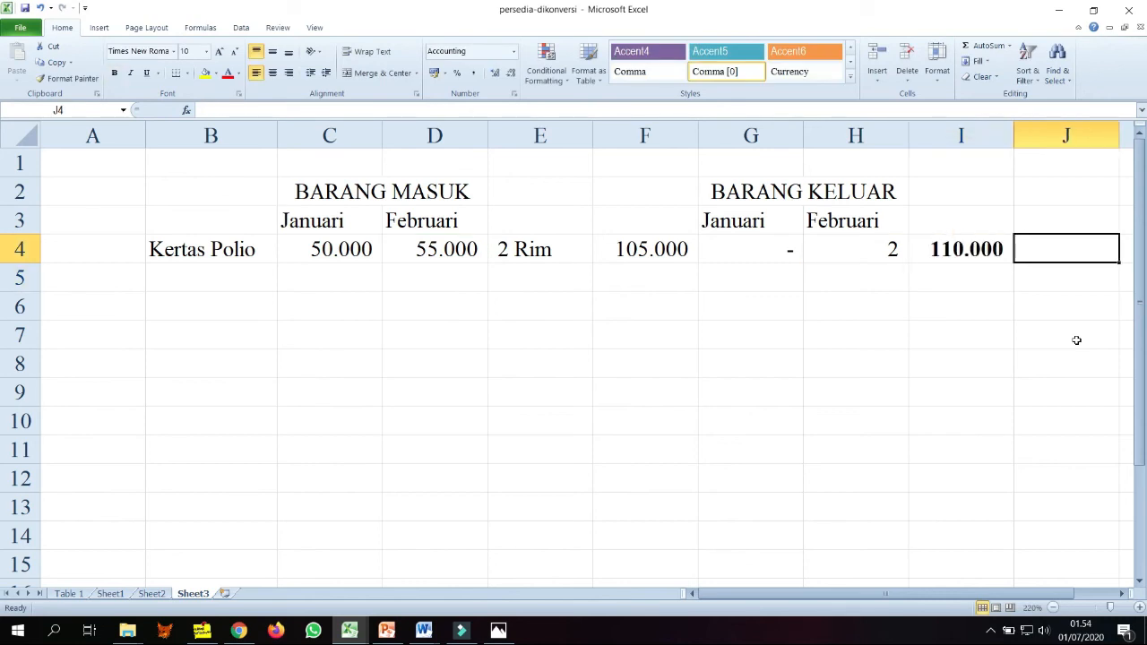
{"action": "type", "text": "="}
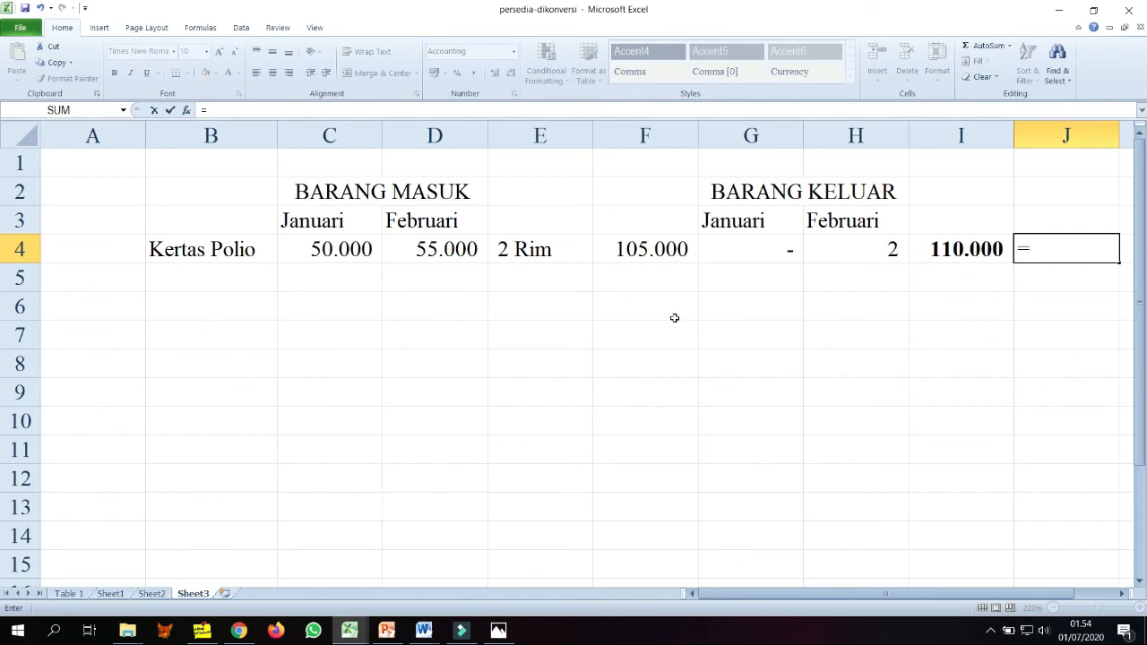
{"action": "key", "text": "Left"}
{"action": "key", "text": "Left"}
{"action": "key", "text": "Left"}
{"action": "key", "text": "Left"}
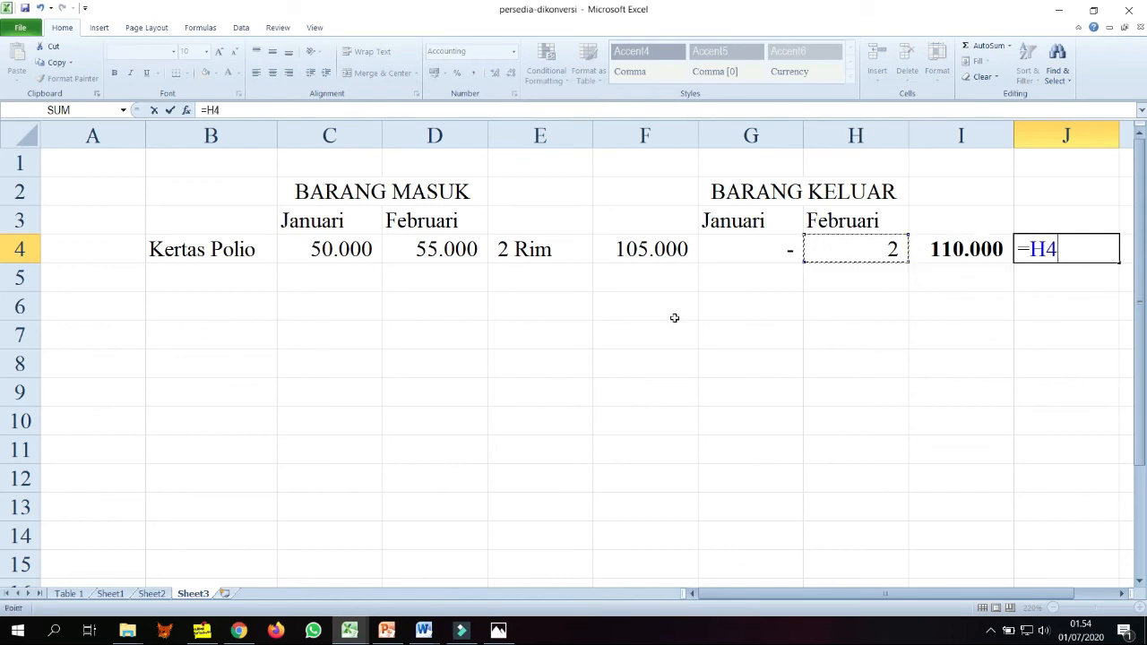
{"action": "key", "text": "Right"}
{"action": "key", "text": "Right"}
{"action": "key", "text": "Right"}
{"action": "type", "text": "-"}
{"action": "key", "text": "Left"}
{"action": "key", "text": "Left"}
{"action": "key", "text": "Left"}
{"action": "key", "text": "Left"}
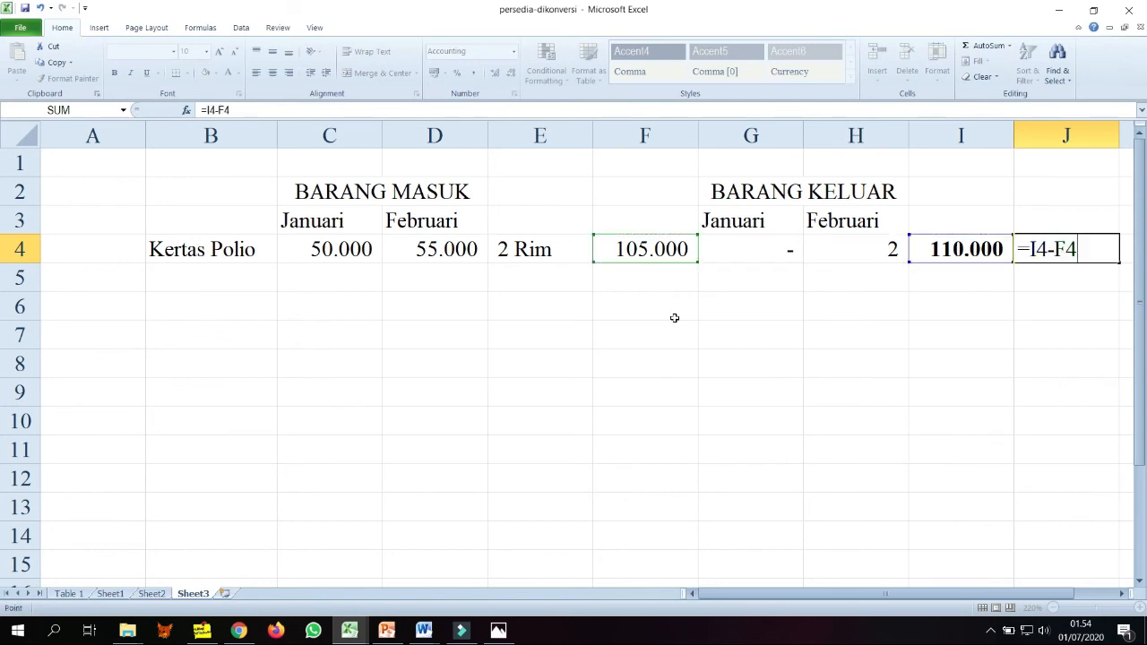
{"action": "key", "text": "Return"}
{"action": "key", "text": "Up"}
Step: Make the difference in cell J4 bold and fill the cell with yellow
{"action": "key", "text": "ctrl+b"}
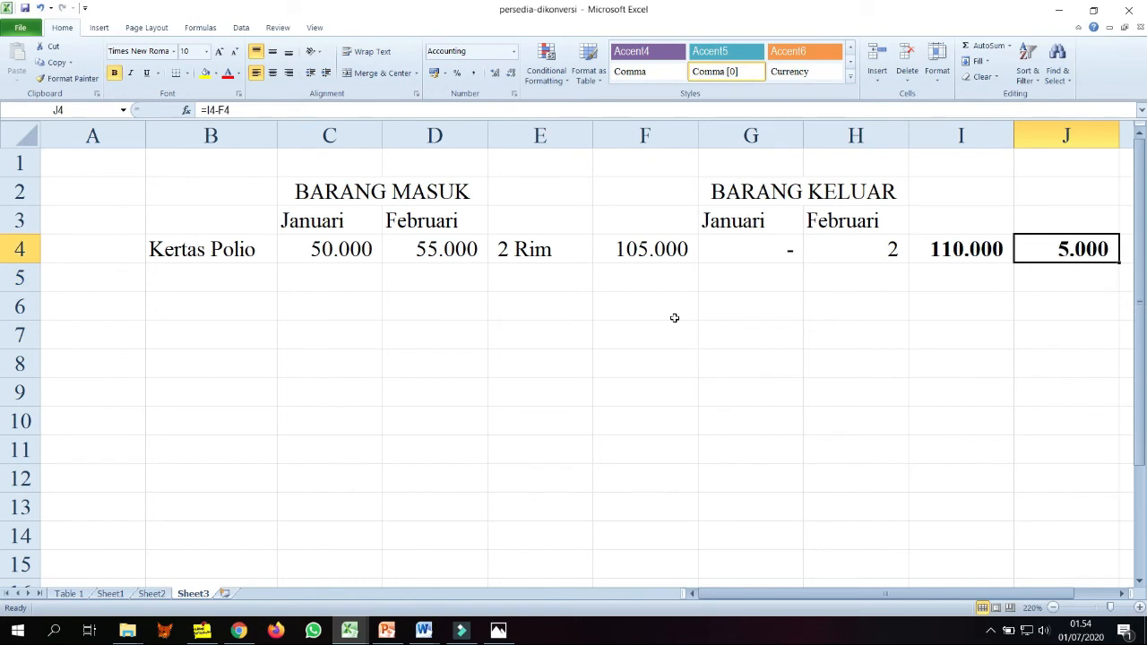
{"action": "left_click", "coordinate": [204, 74]}
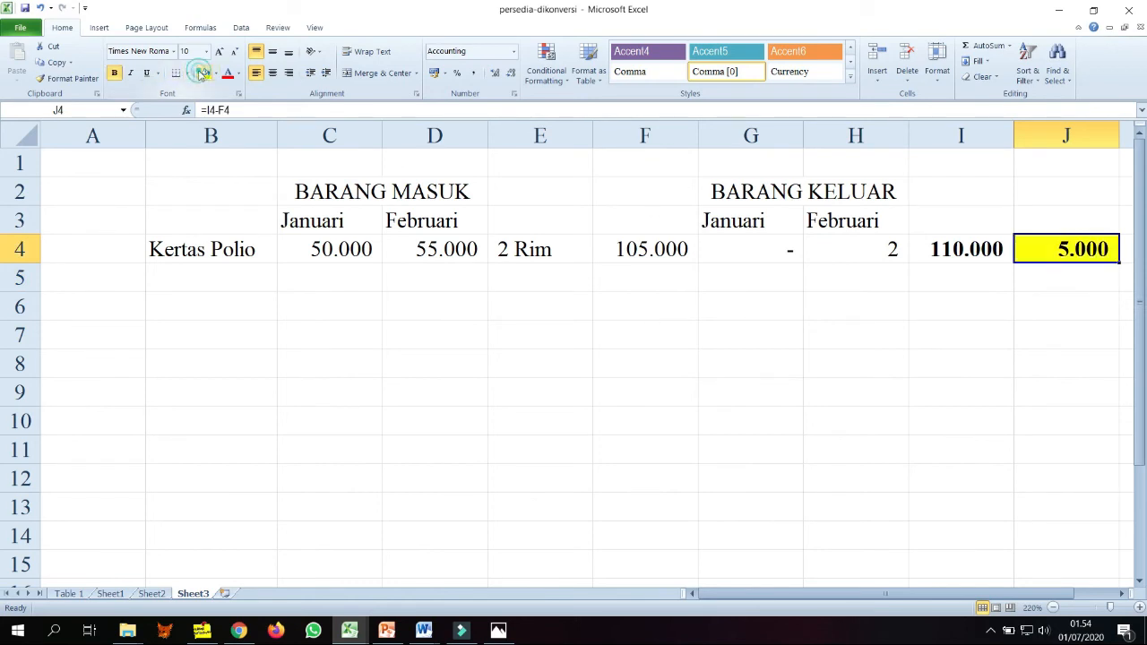
{"action": "left_click", "coordinate": [938, 431]}
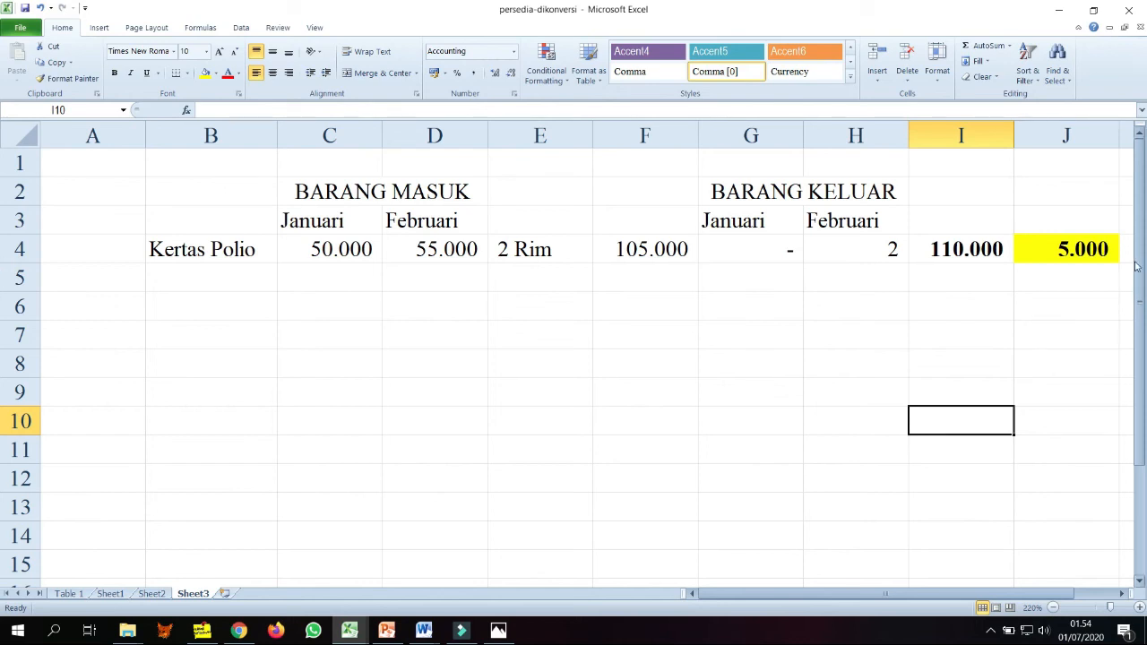
Step: Narrow the empty column A to about half its width
{"action": "left_click", "coordinate": [1054, 256]}
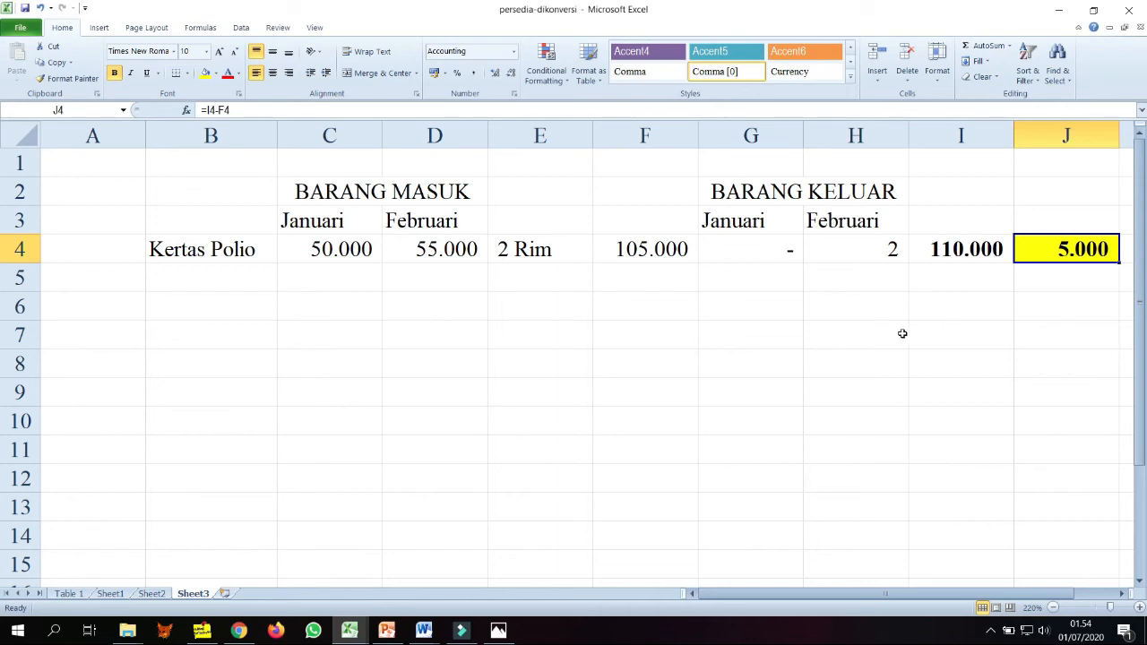
{"action": "left_click_drag", "start_coordinate": [141, 131], "coordinate": [98, 131]}
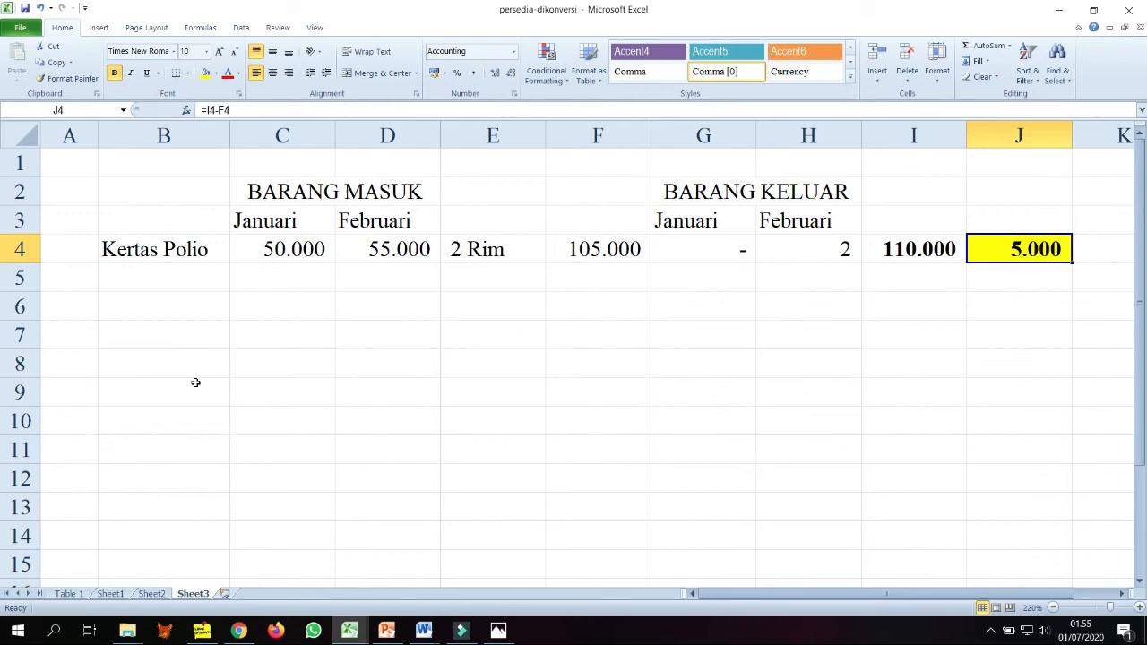
{"action": "left_click", "coordinate": [182, 261]}
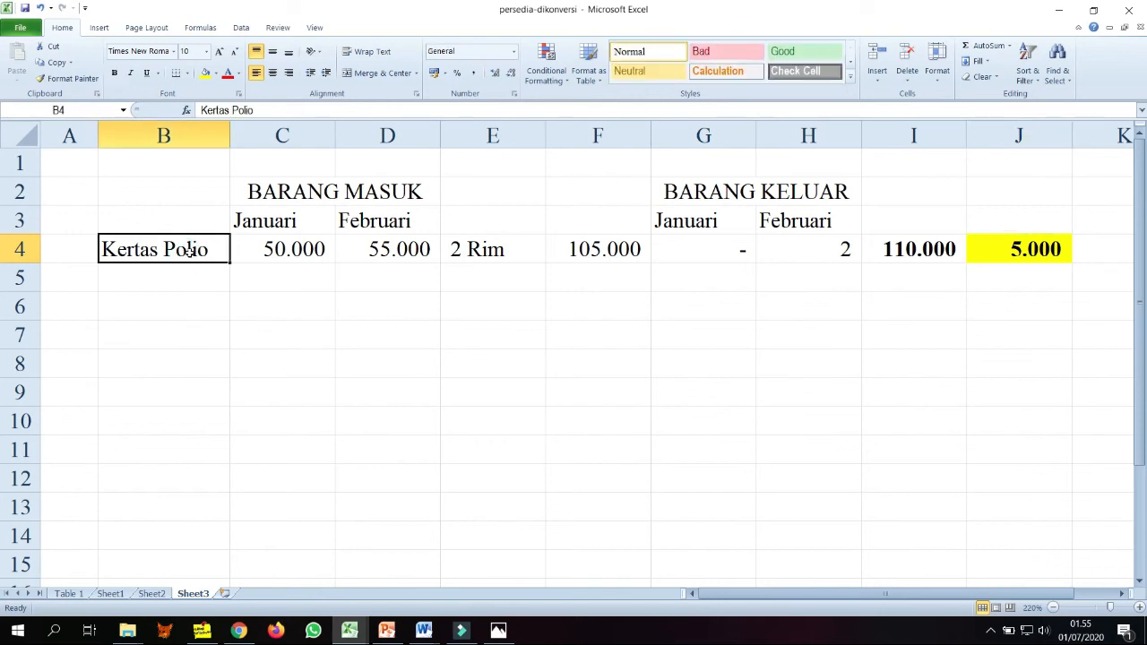
{"action": "left_click", "coordinate": [255, 225]}
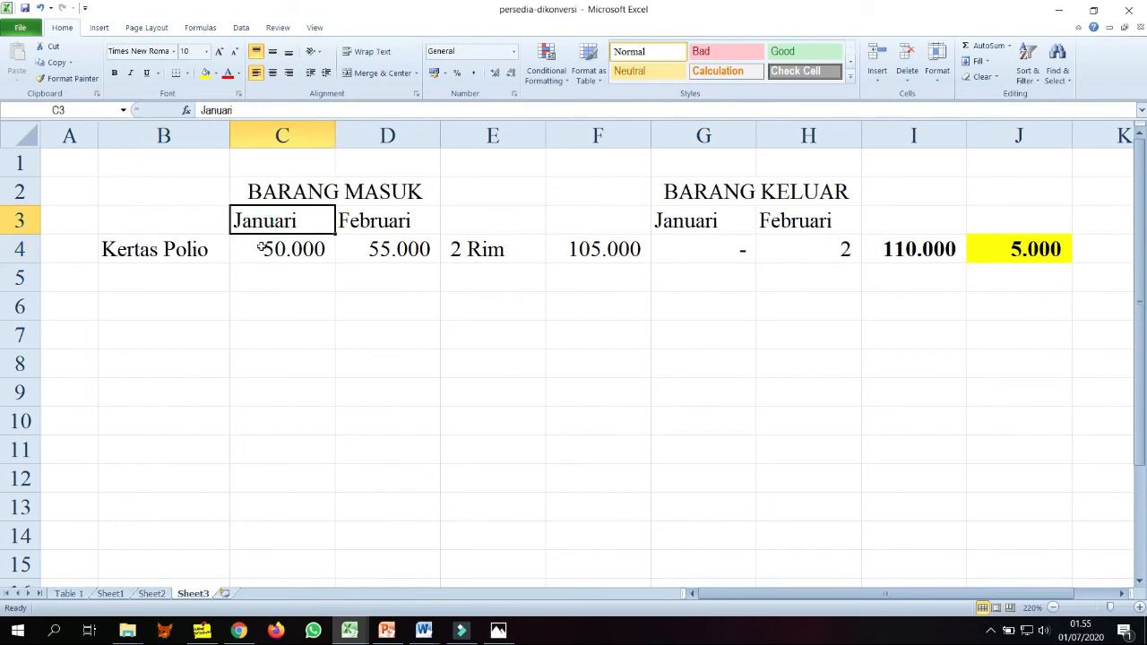
Step: Review the Kertas Polio row from the January and February incoming values to the outgoing quantities and outgoing value
{"action": "left_click", "coordinate": [260, 248]}
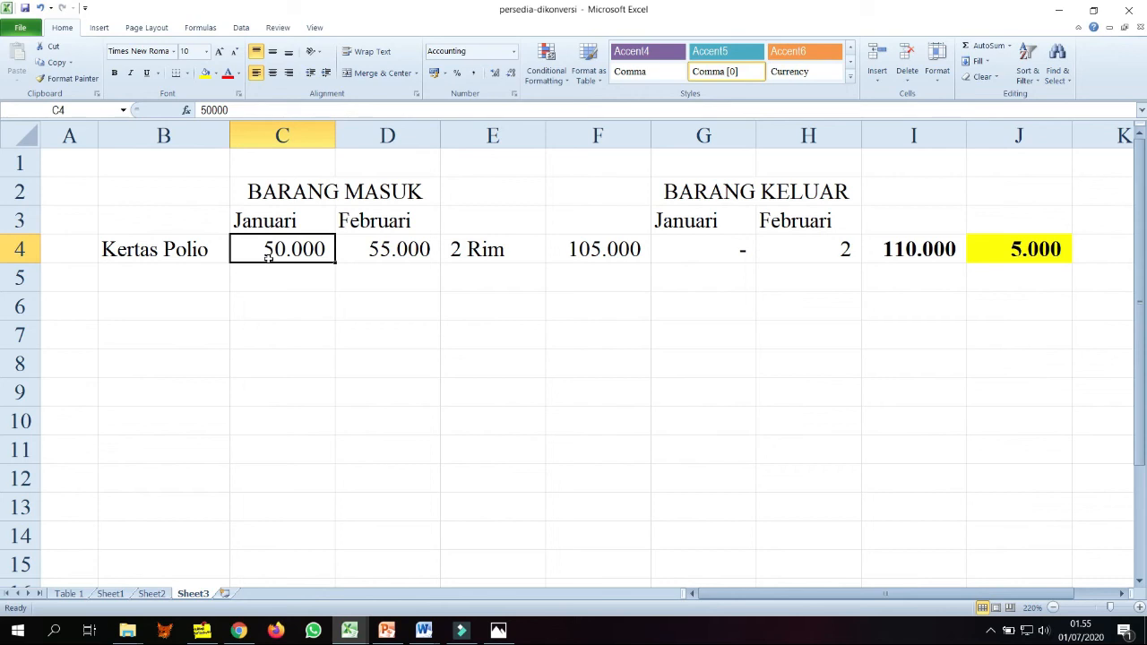
{"action": "left_click", "coordinate": [364, 250]}
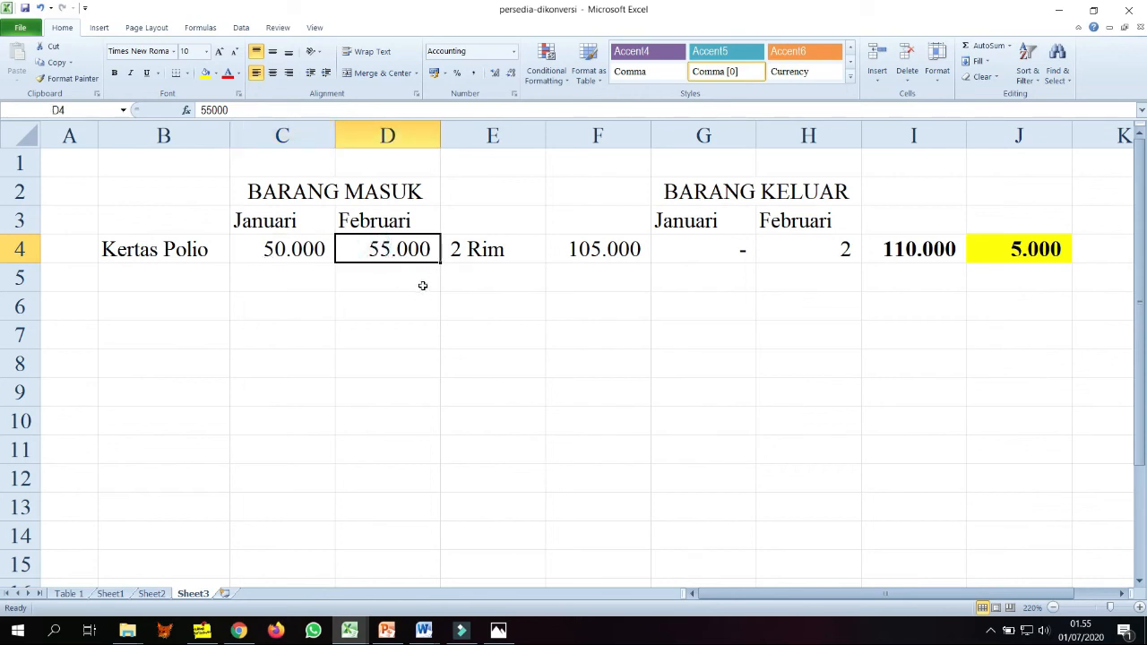
{"action": "left_click", "coordinate": [473, 251]}
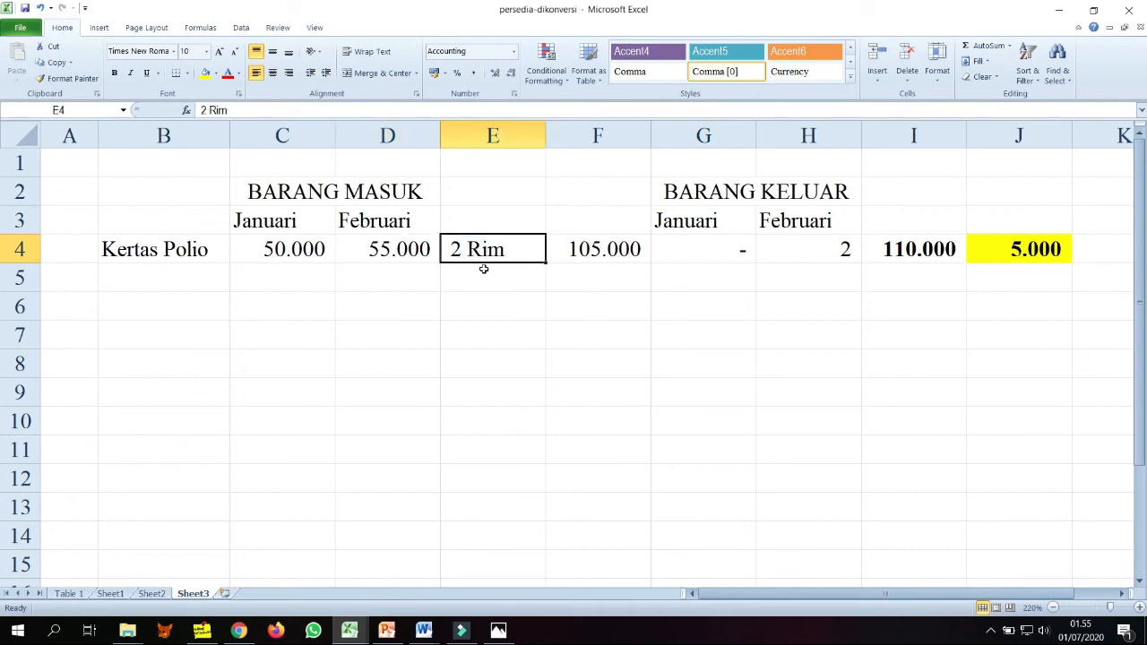
{"action": "left_click", "coordinate": [616, 242]}
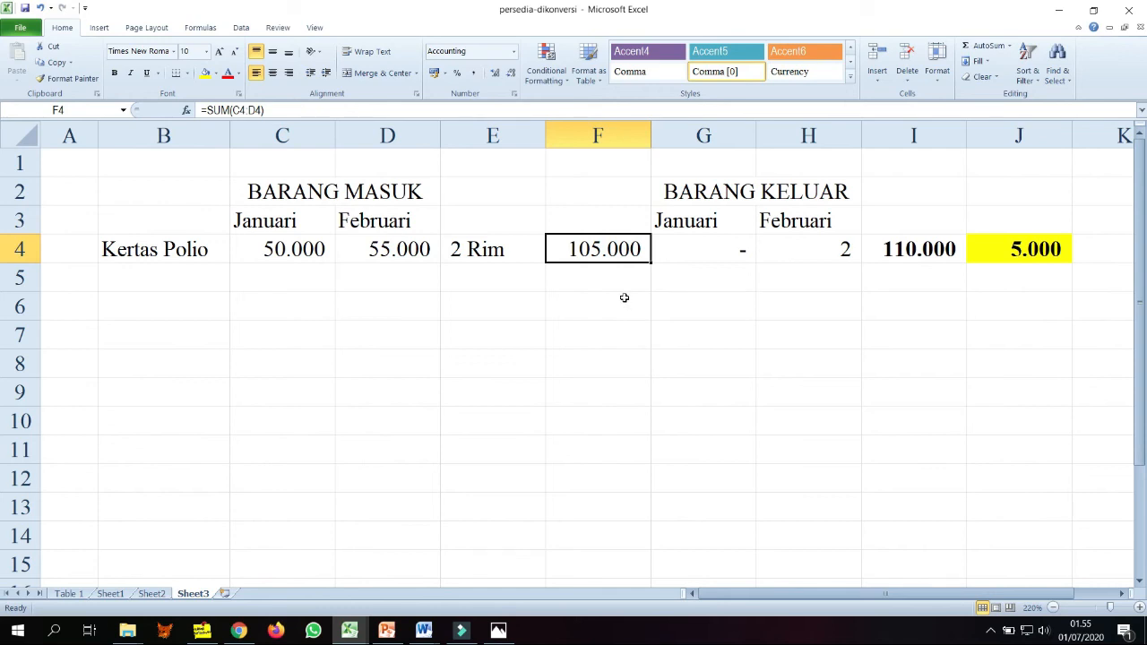
{"action": "left_click", "coordinate": [719, 248]}
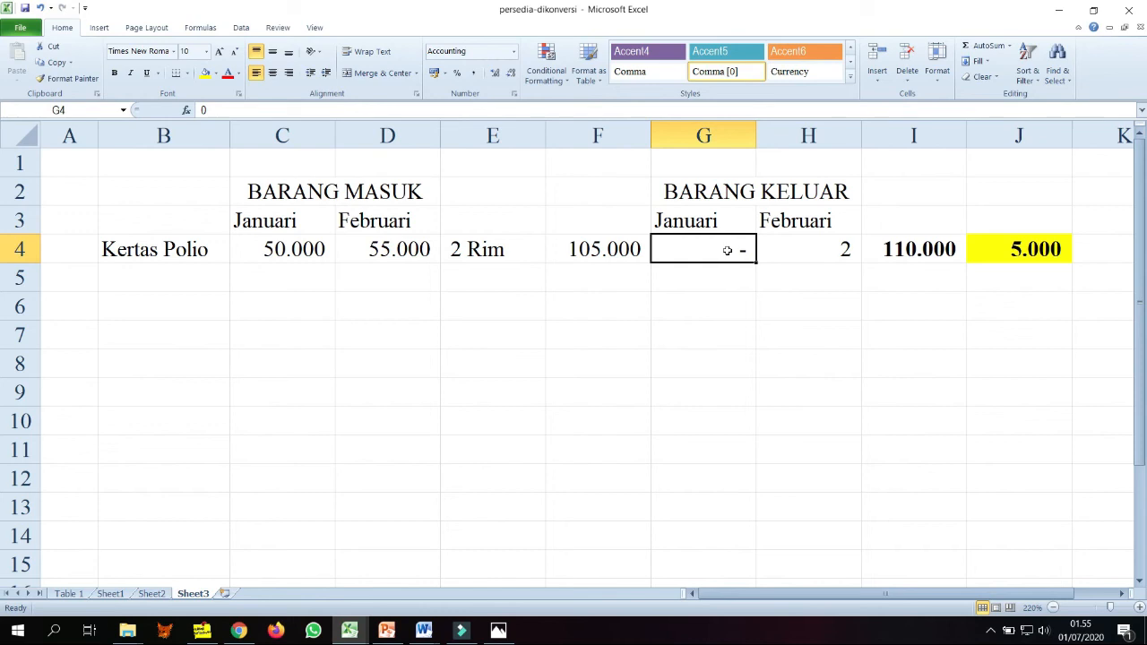
{"action": "left_click", "coordinate": [801, 251]}
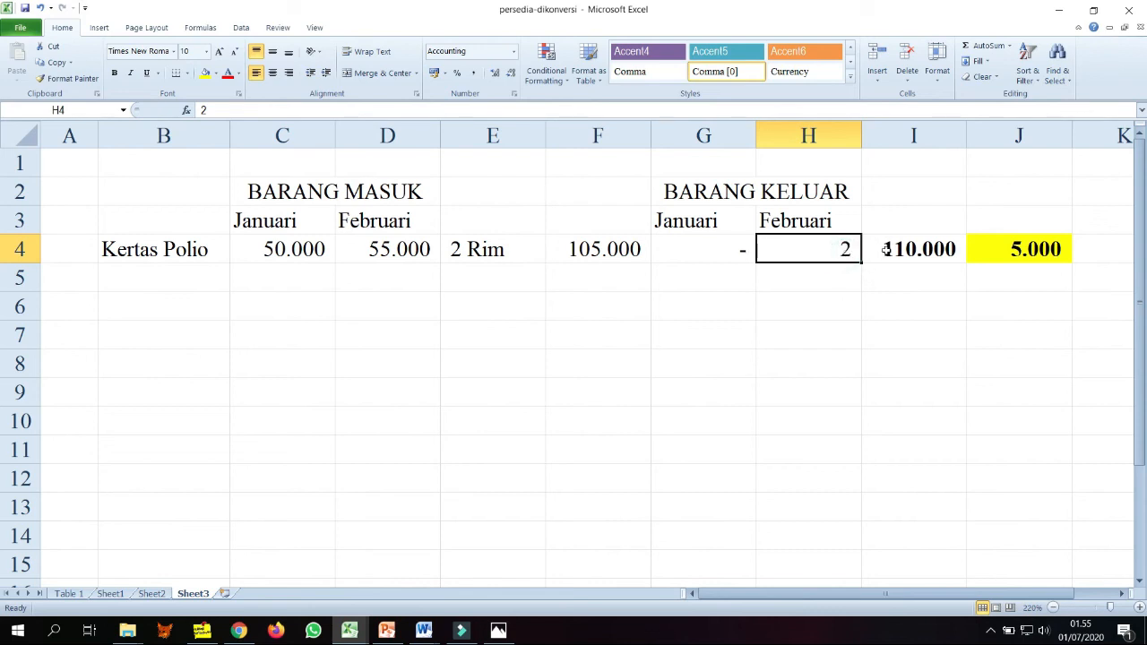
{"action": "left_click", "coordinate": [882, 251]}
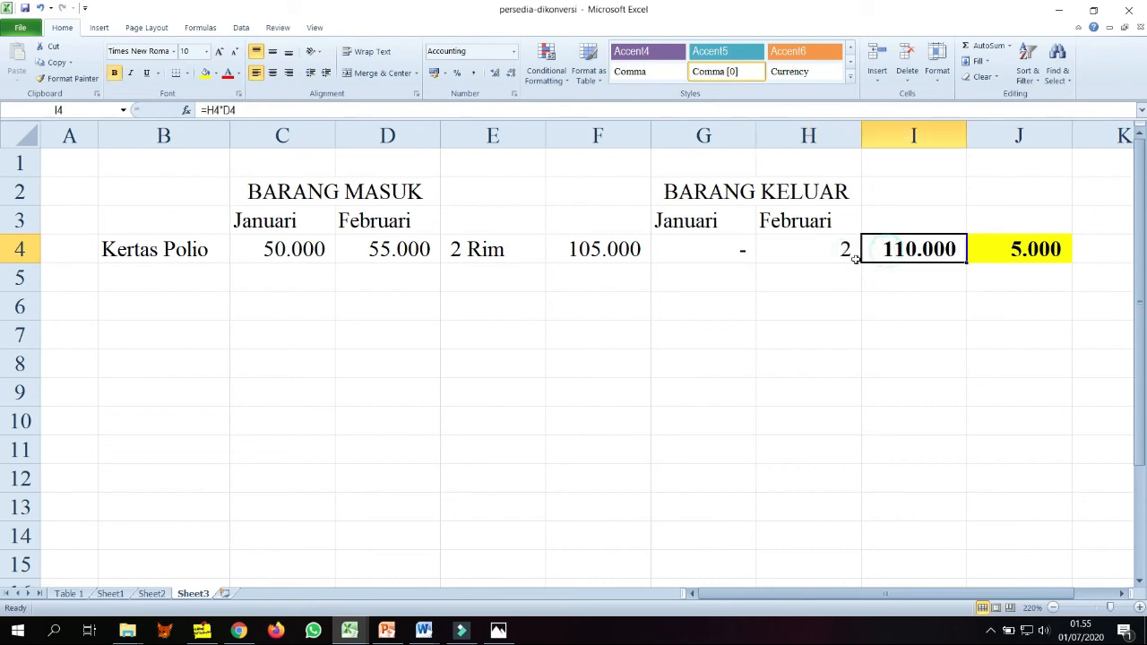
Step: Check how the February price in D4 and quantity in H4 produce the outgoing value, and compare it with total F4 and difference J4
{"action": "left_click", "coordinate": [414, 249]}
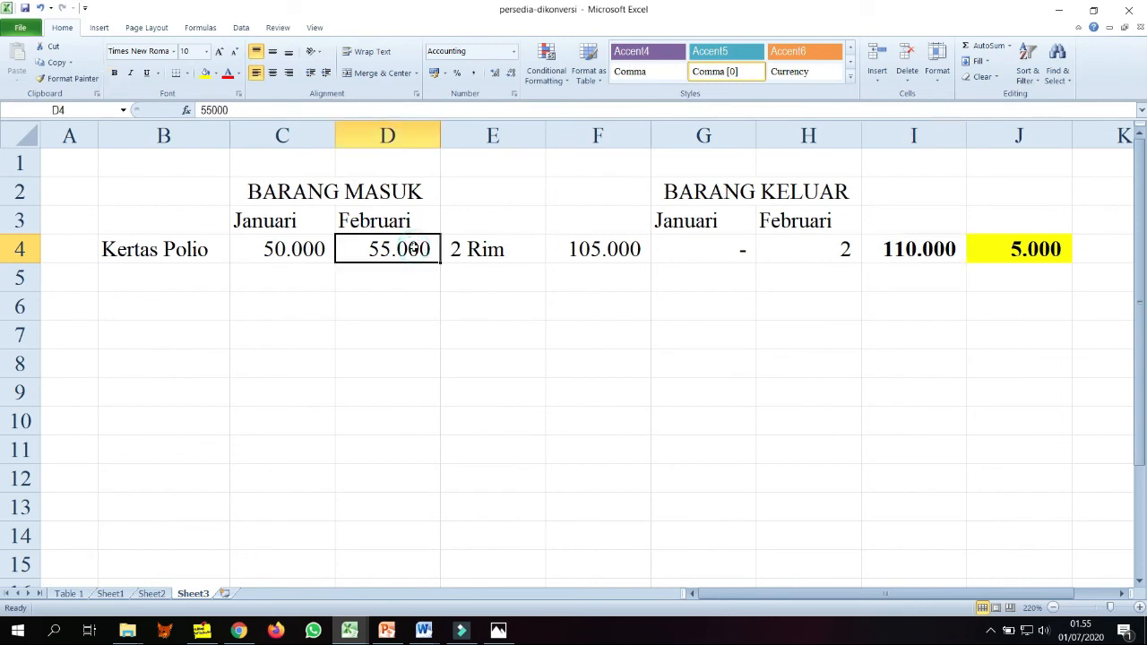
{"action": "left_click", "coordinate": [828, 243]}
{"action": "left_click", "coordinate": [410, 253]}
{"action": "left_click", "coordinate": [827, 243]}
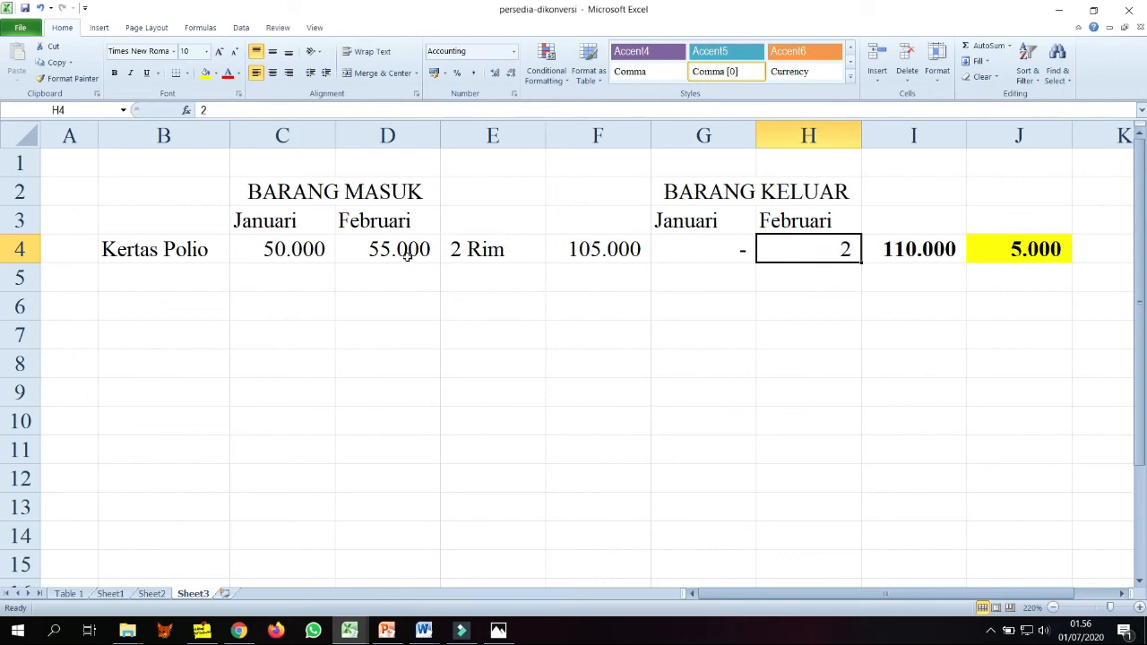
{"action": "left_click", "coordinate": [894, 250]}
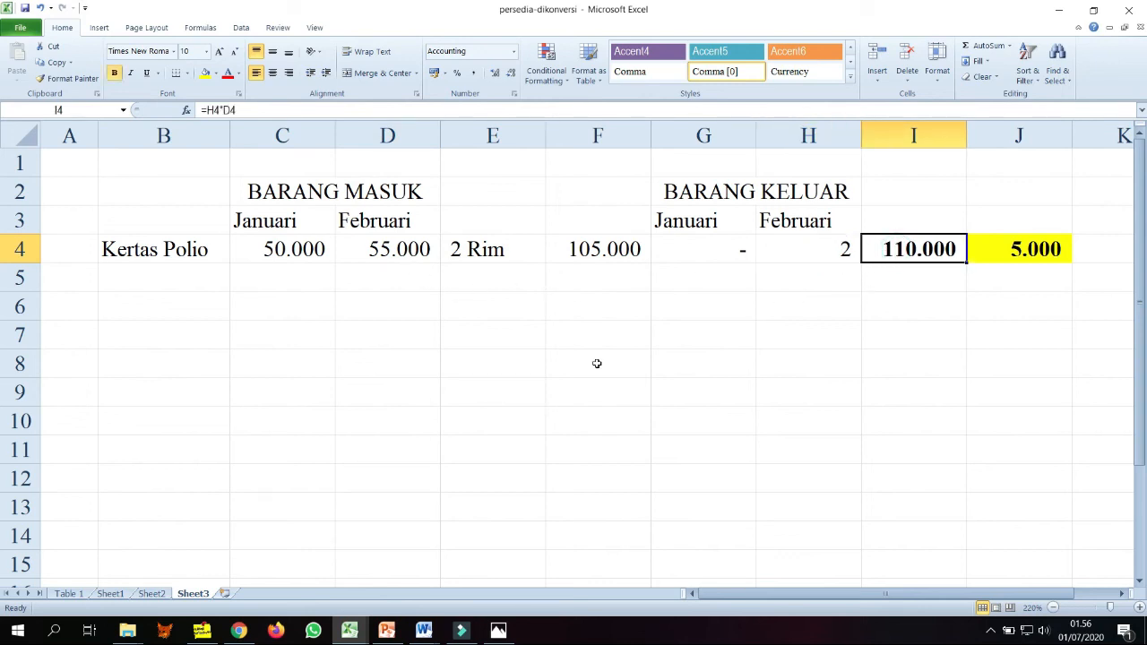
{"action": "left_click", "coordinate": [613, 255]}
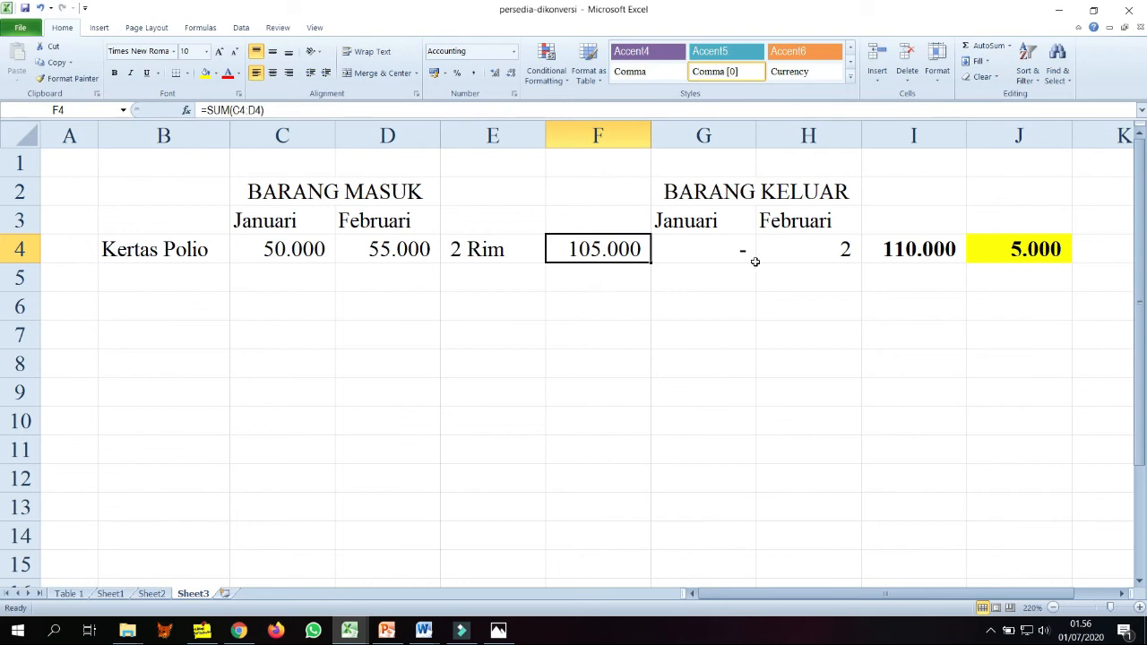
{"action": "left_click", "coordinate": [1035, 250]}
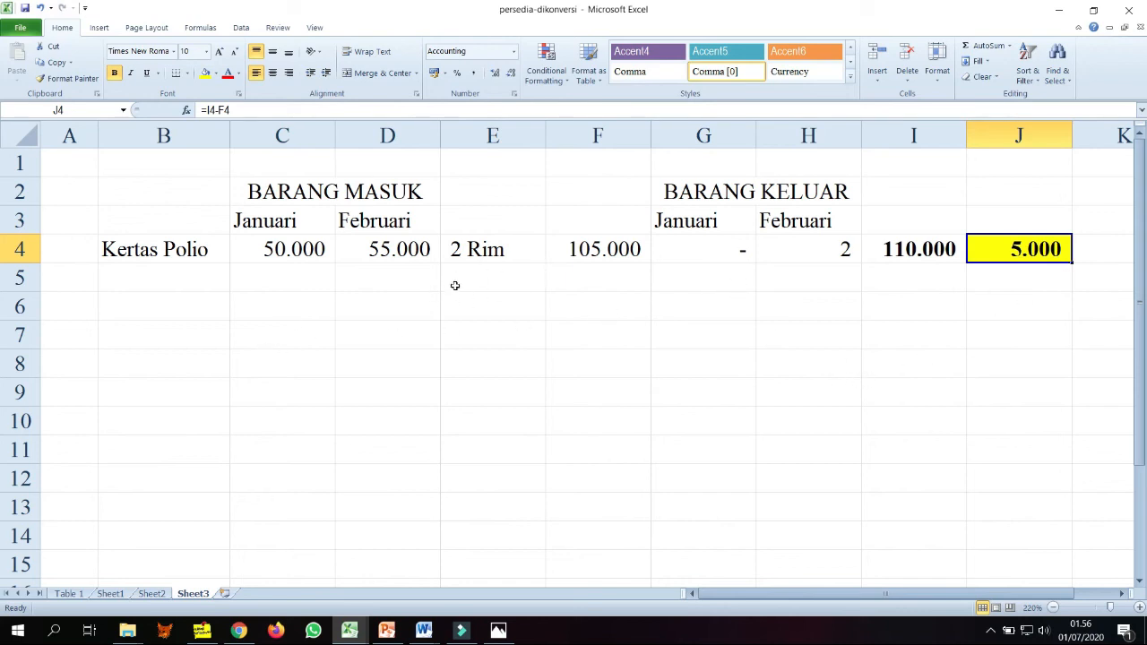
{"action": "left_click", "coordinate": [726, 255]}
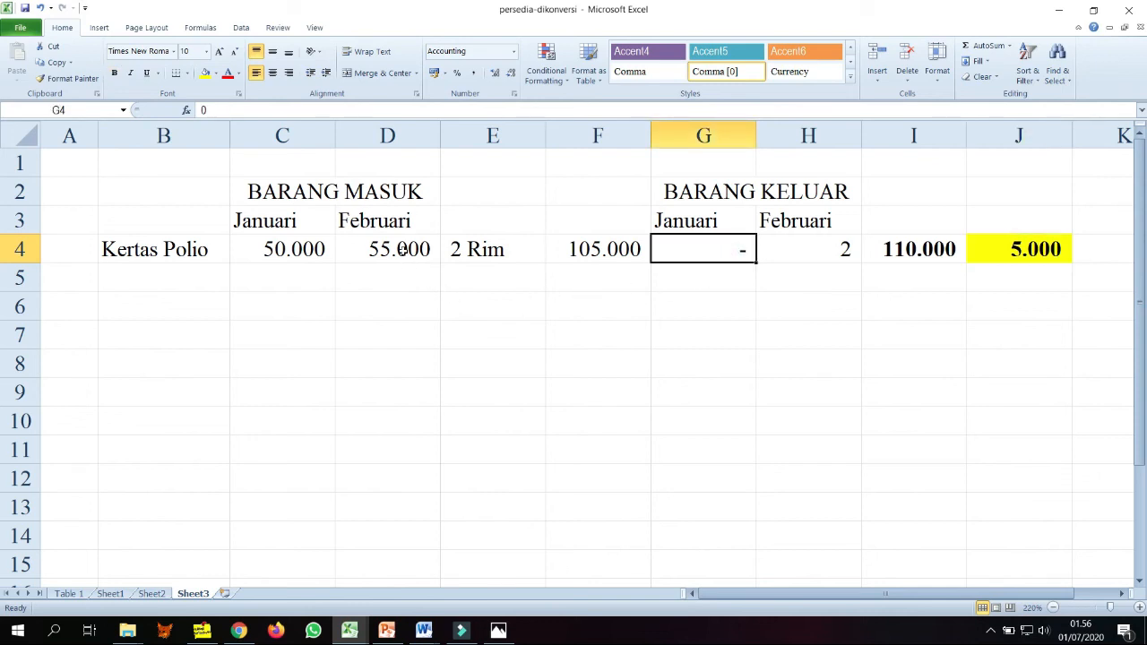
Step: Clear Kertas Polio's February incoming value in cell D4 and the quantity text in cell E4
{"action": "left_click", "coordinate": [403, 249]}
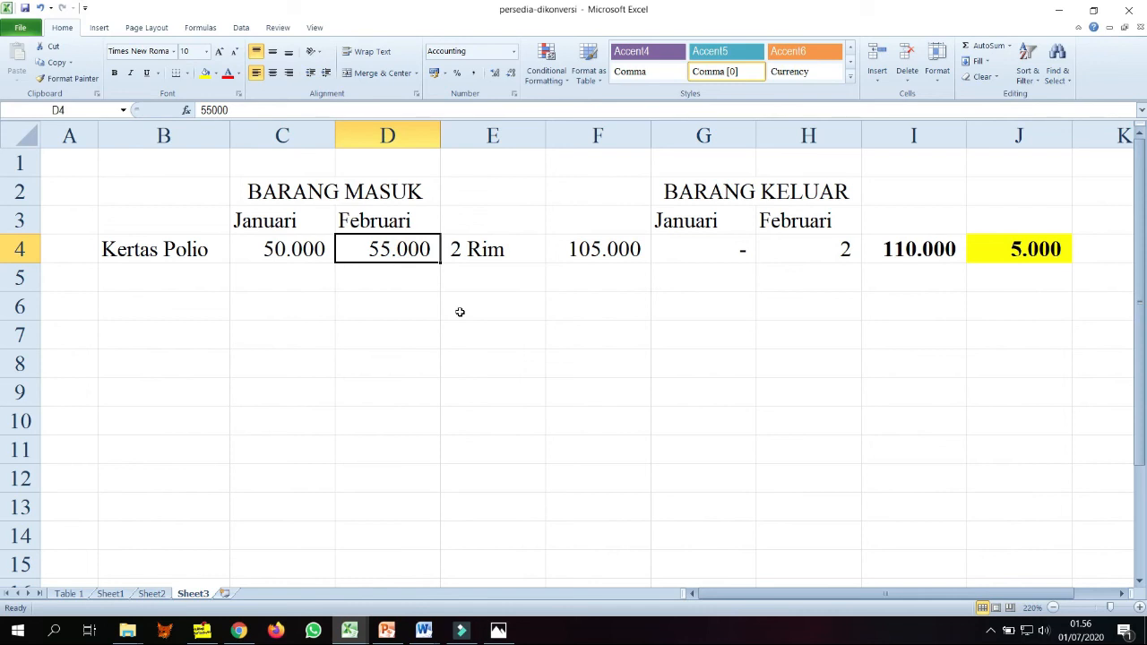
{"action": "key", "text": "Delete"}
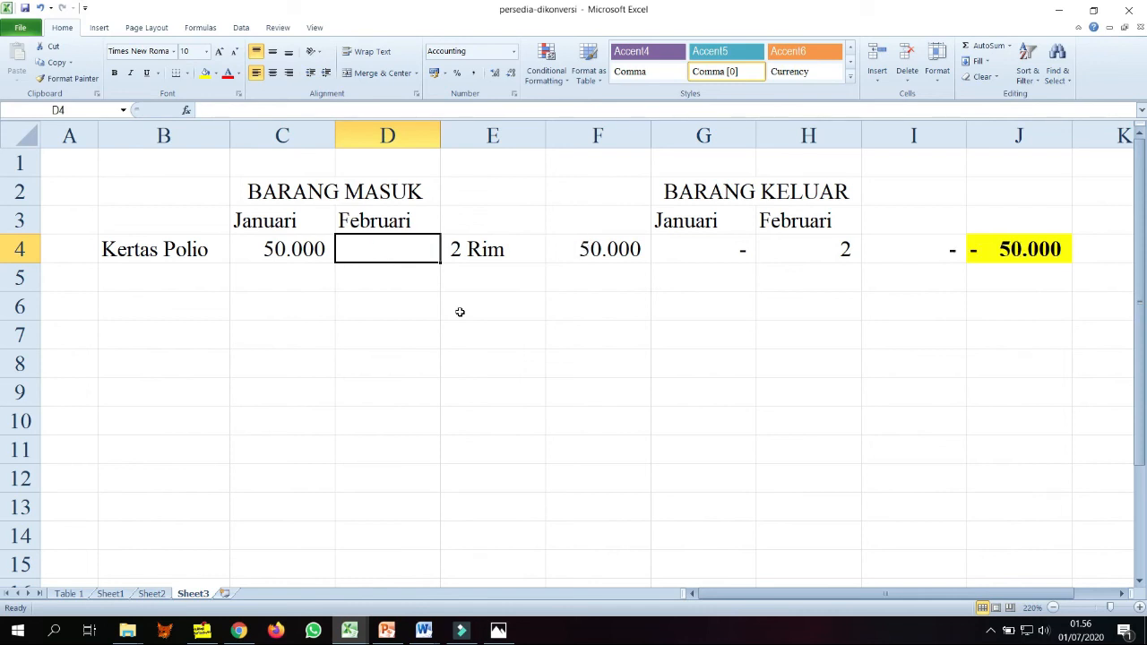
{"action": "key", "text": "Right"}
{"action": "key", "text": "Delete"}
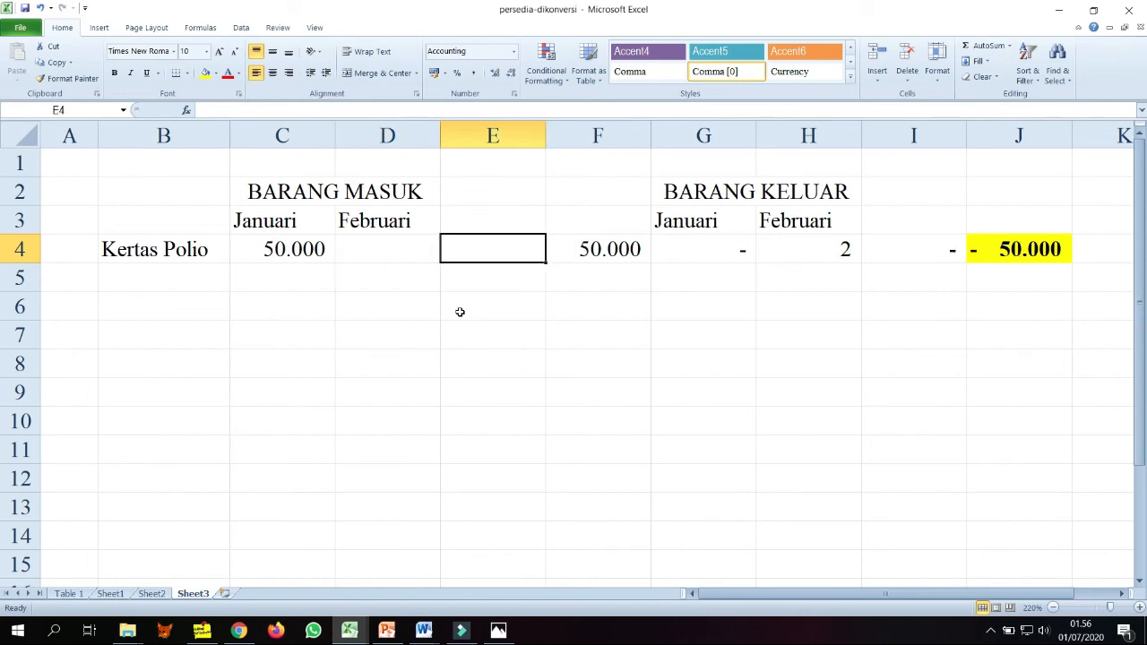
Step: Examine Kertas Polio's January incoming value, the empty February cells and the incoming total, across to January's outgoing quantity
{"action": "key", "text": "Right"}
{"action": "key", "text": "Left"}
{"action": "key", "text": "Left"}
{"action": "key", "text": "Left"}
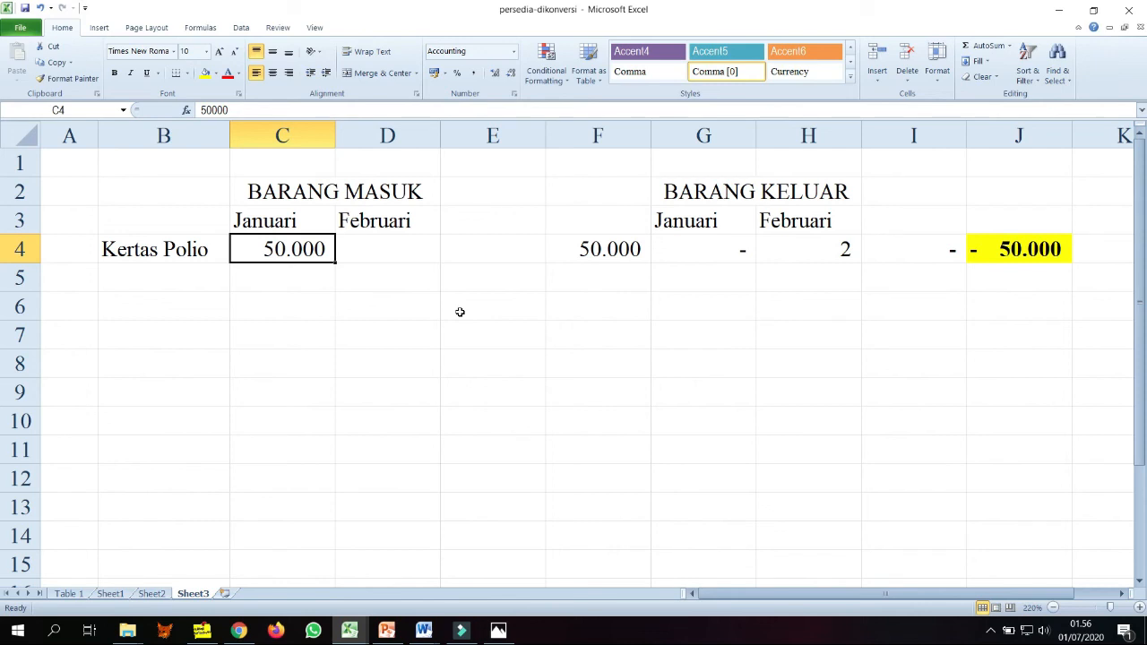
{"action": "key", "text": "Down"}
{"action": "key", "text": "Up"}
{"action": "key", "text": "Right"}
{"action": "key", "text": "Right"}
{"action": "key", "text": "Right"}
{"action": "key", "text": "Right"}
{"action": "key", "text": "Left"}
{"action": "key", "text": "Left"}
{"action": "key", "text": "Left"}
{"action": "key", "text": "Left"}
{"action": "key", "text": "Right"}
{"action": "key", "text": "Right"}
{"action": "key", "text": "Right"}
{"action": "key", "text": "Right"}
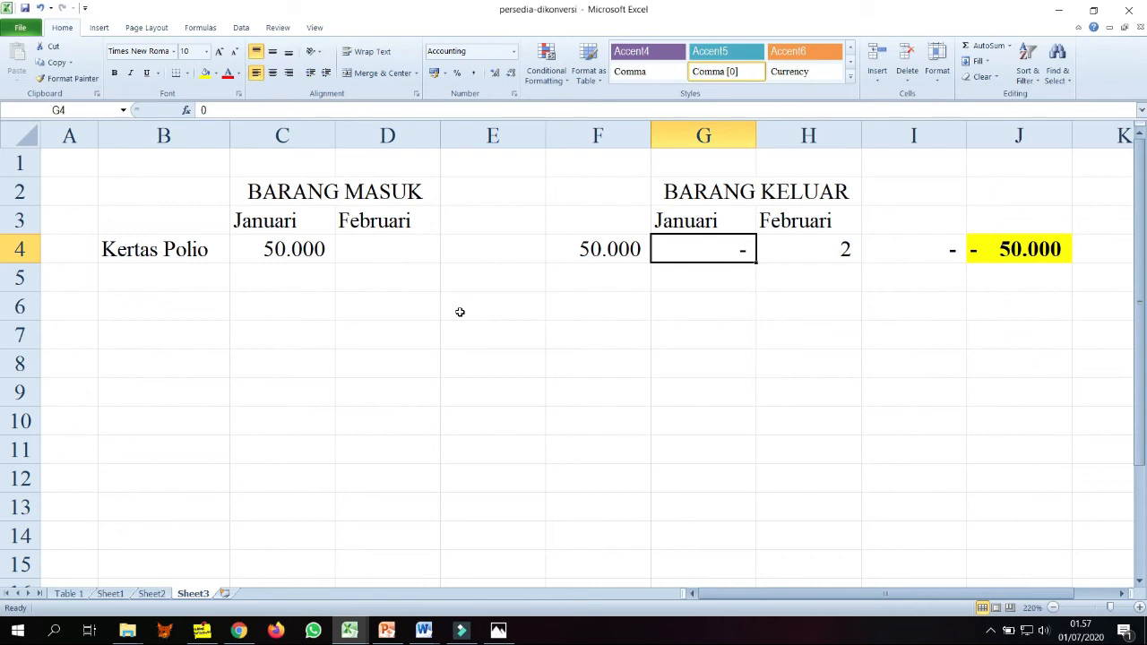
Step: Set Kertas Polio's February outgoing quantity in cell H4 to 1
{"action": "key", "text": "Right"}
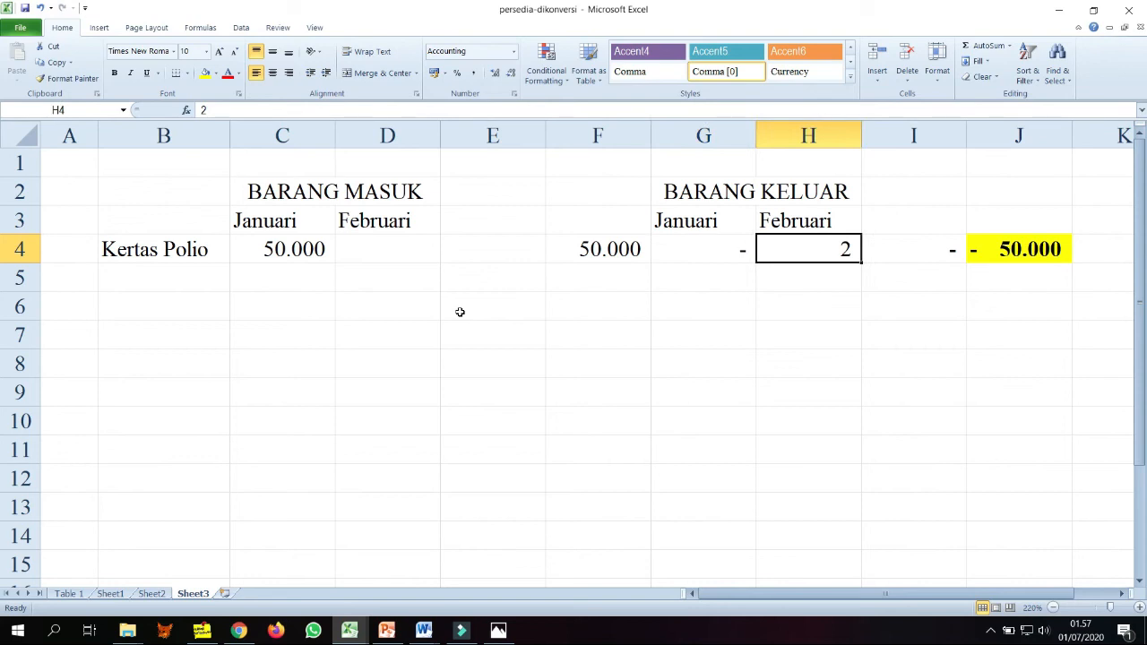
{"action": "type", "text": "1"}
{"action": "key", "text": "Return"}
Step: Try to calculate the outgoing value in cell J4 by multiplying the quantity in H4 by the incoming value
{"action": "key", "text": "Up"}
{"action": "key", "text": "Right"}
{"action": "key", "text": "Right"}
{"action": "type", "text": "="}
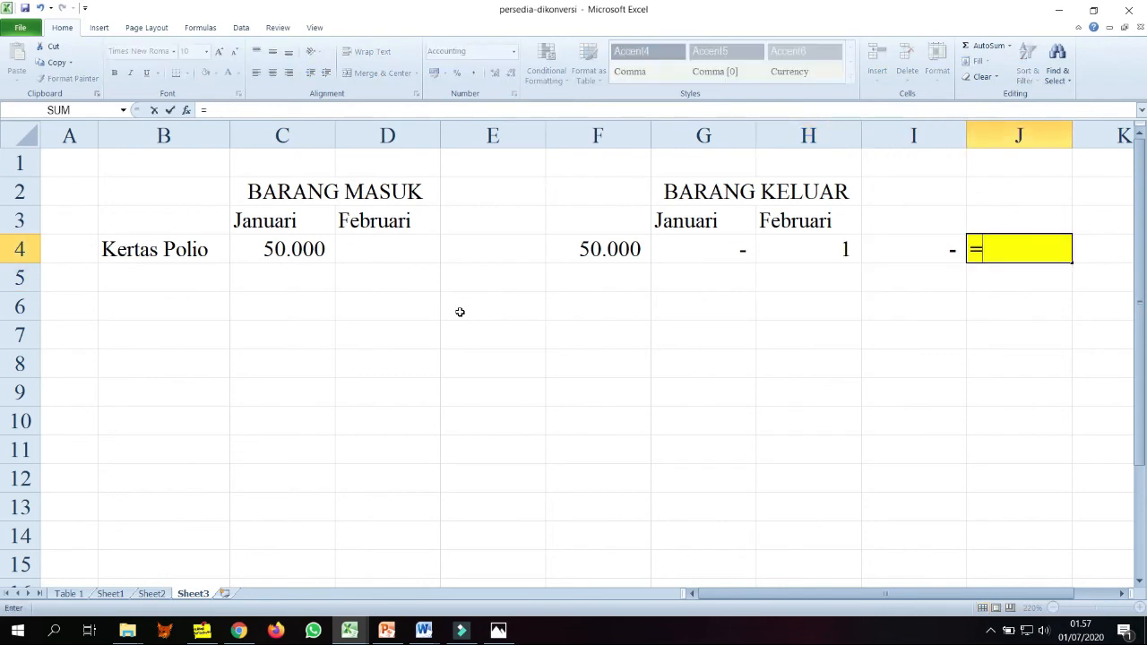
{"action": "key", "text": "Left"}
{"action": "key", "text": "Left"}
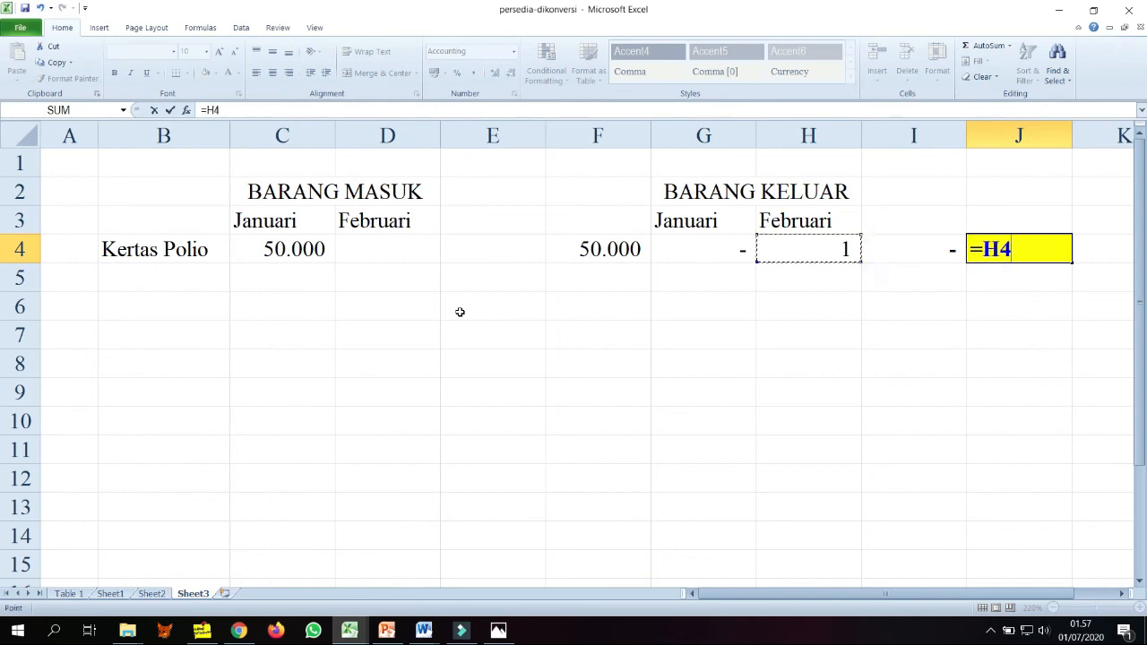
{"action": "type", "text": "*"}
{"action": "key", "text": "Left"}
{"action": "key", "text": "Left"}
{"action": "key", "text": "Left"}
{"action": "key", "text": "Left"}
{"action": "key", "text": "Return"}
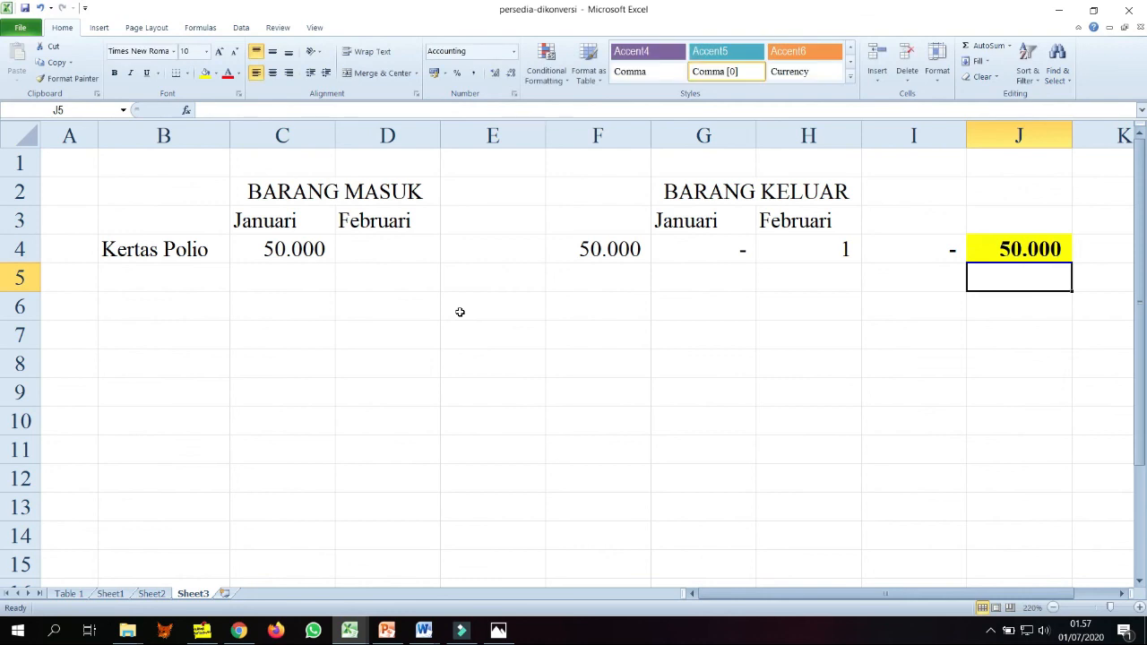
Step: Replace the formula in cell I4 with the outgoing quantity in H4 multiplied by the incoming value
{"action": "key", "text": "Up"}
{"action": "key", "text": "Left"}
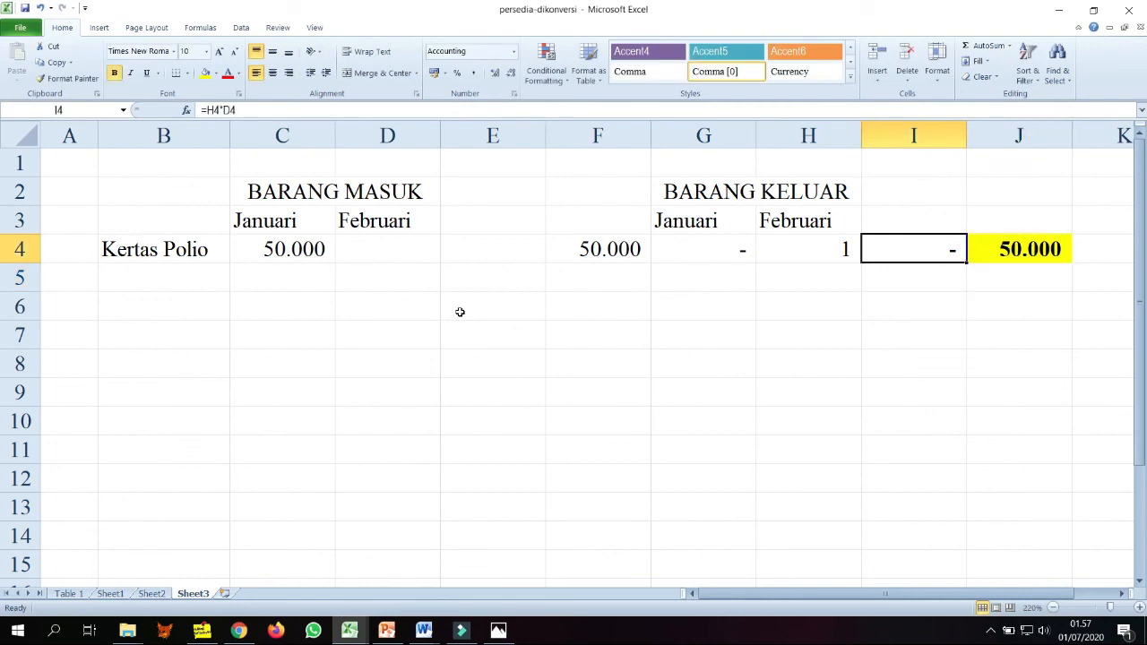
{"action": "type", "text": "="}
{"action": "key", "text": "Left"}
{"action": "key", "text": "Left"}
{"action": "key", "text": "Right"}
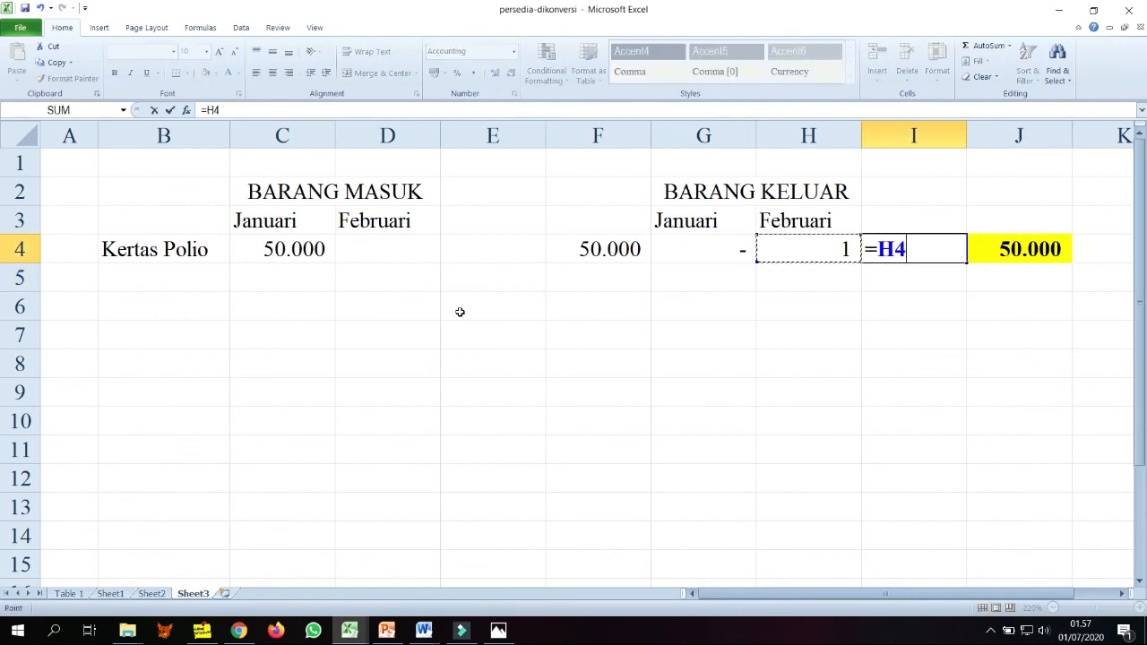
{"action": "type", "text": "*"}
{"action": "key", "text": "Left"}
{"action": "key", "text": "Left"}
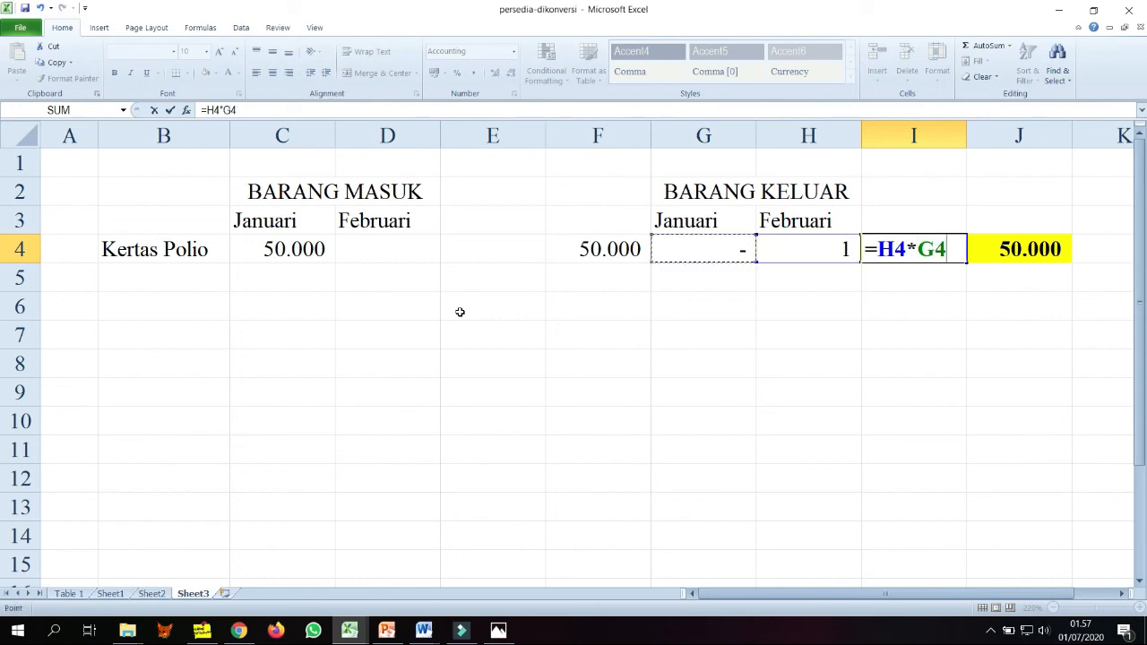
{"action": "key", "text": "Return"}
Step: Replace the formula in cell J4 with the difference between the incoming total and the outgoing value
{"action": "key", "text": "Up"}
{"action": "key", "text": "Right"}
{"action": "type", "text": "="}
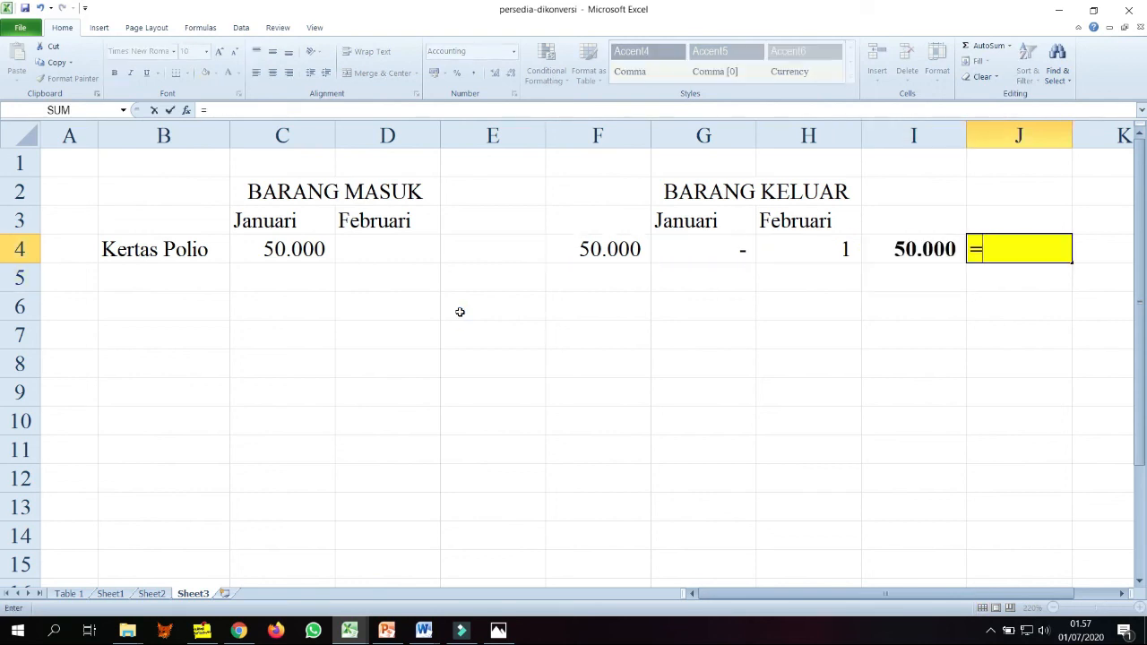
{"action": "key", "text": "Left"}
{"action": "key", "text": "Left"}
{"action": "key", "text": "Left"}
{"action": "type", "text": "-"}
{"action": "key", "text": "Left"}
{"action": "key", "text": "Return"}
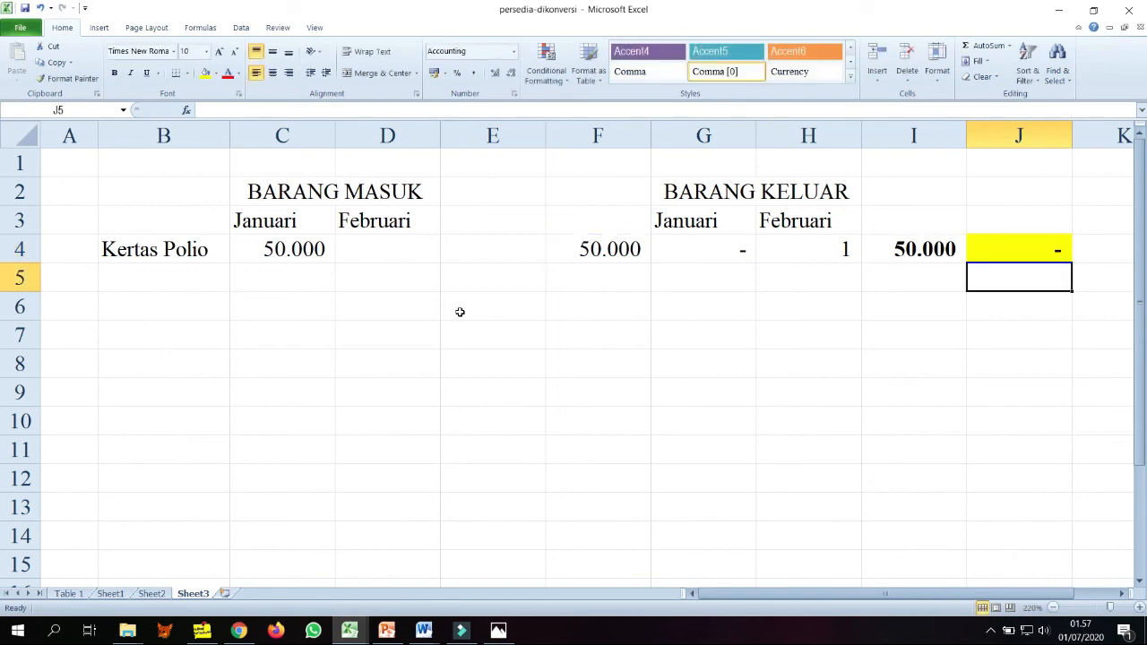
Step: Review the revised Kertas Polio row from the February outgoing quantity back to the January incoming value and item name
{"action": "key", "text": "Up"}
{"action": "key", "text": "Left"}
{"action": "key", "text": "Left"}
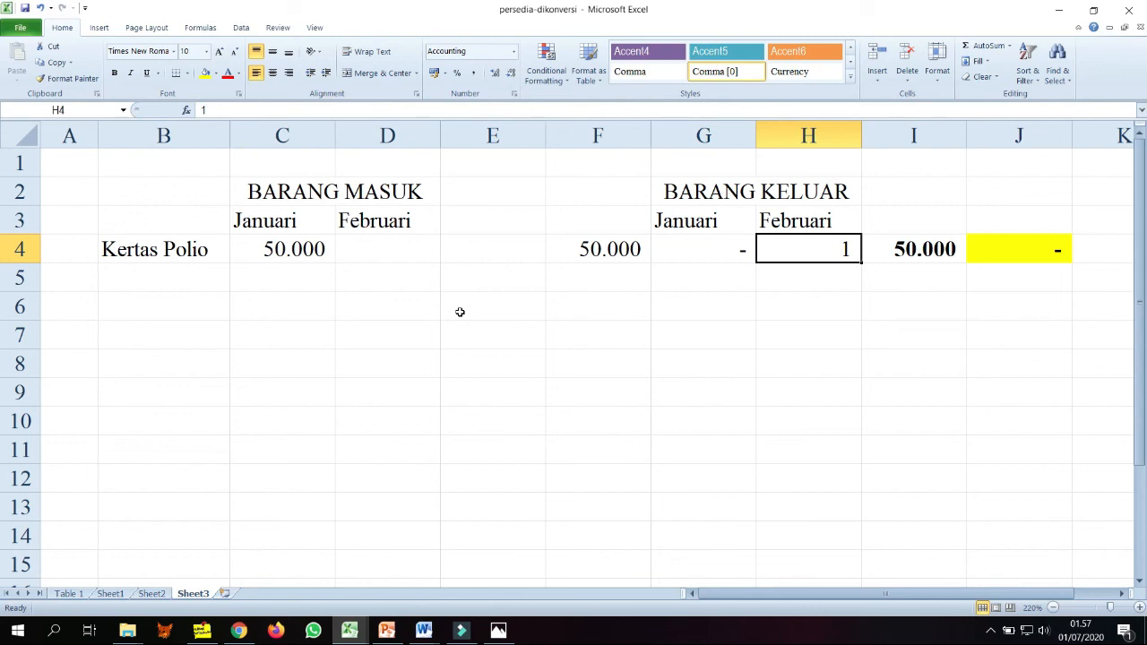
{"action": "key", "text": "Left"}
{"action": "key", "text": "Left"}
{"action": "key", "text": "Left"}
{"action": "key", "text": "Left"}
{"action": "key", "text": "Left"}
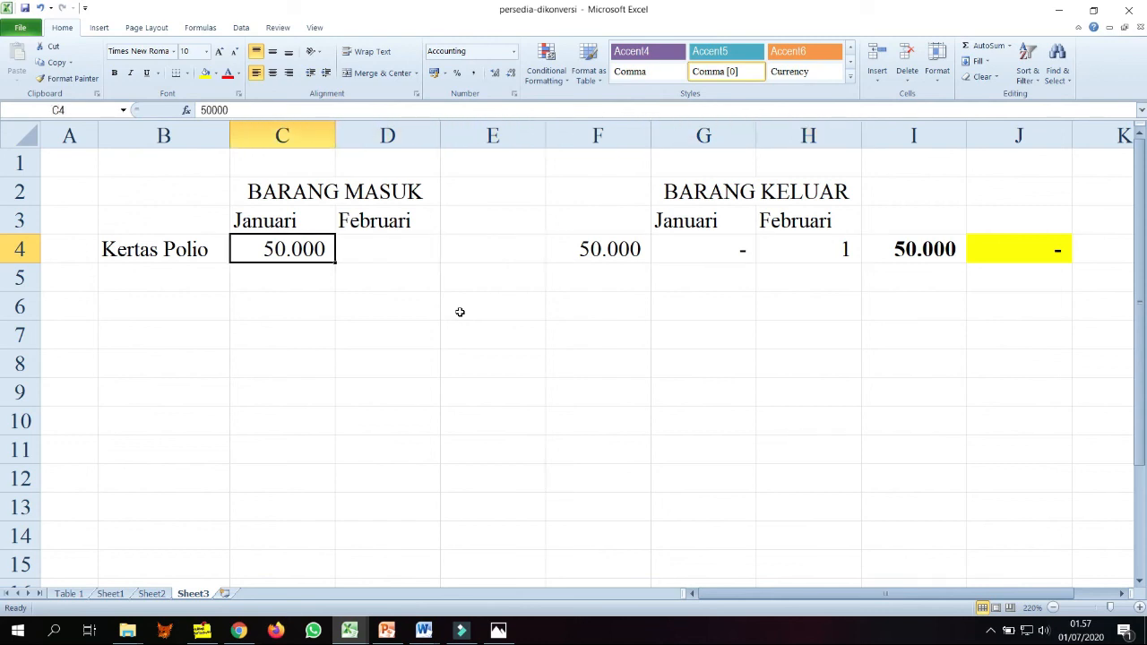
{"action": "key", "text": "Right"}
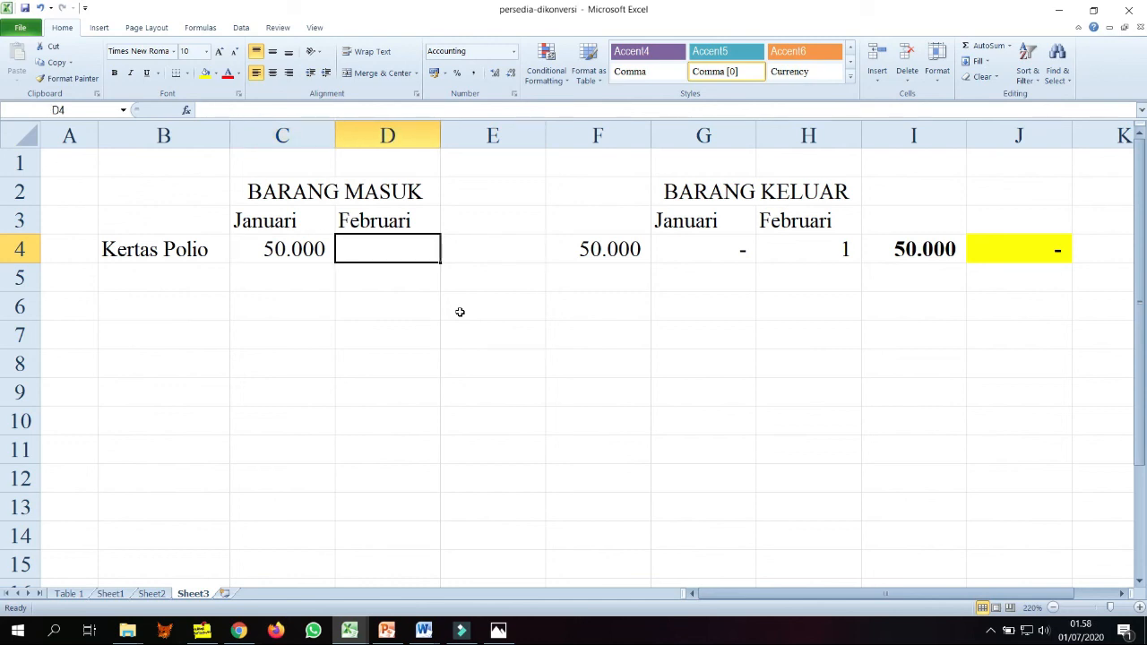
{"action": "key", "text": "Right"}
{"action": "key", "text": "Right"}
{"action": "key", "text": "Right"}
{"action": "key", "text": "Left"}
{"action": "key", "text": "Left"}
{"action": "key", "text": "Left"}
{"action": "key", "text": "Left"}
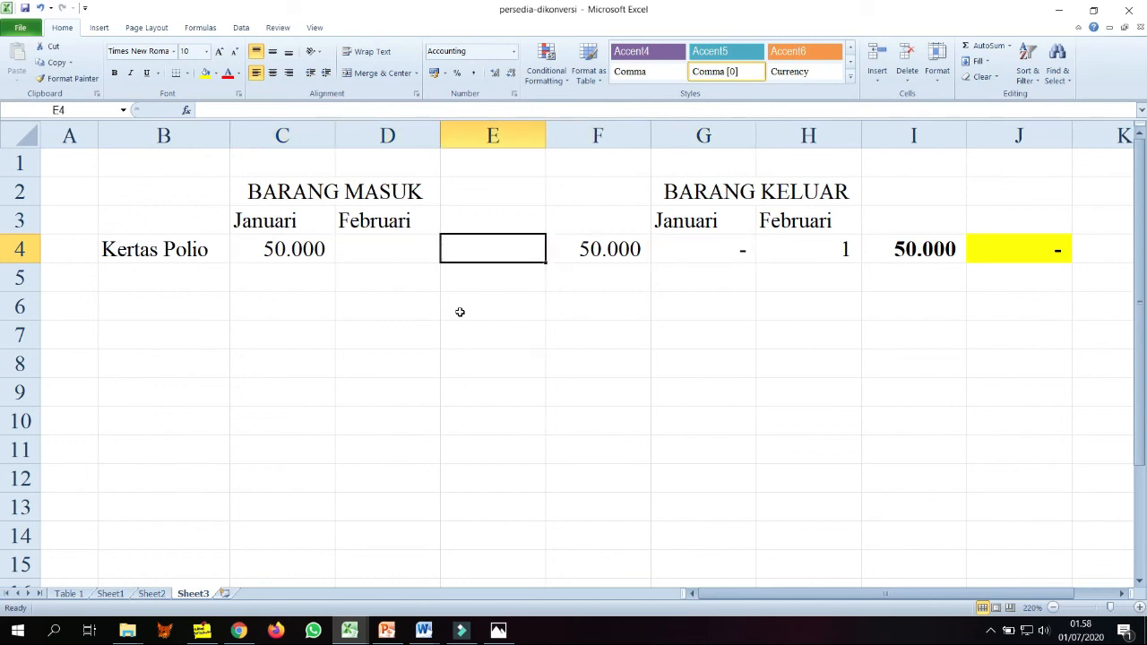
{"action": "key", "text": "Left"}
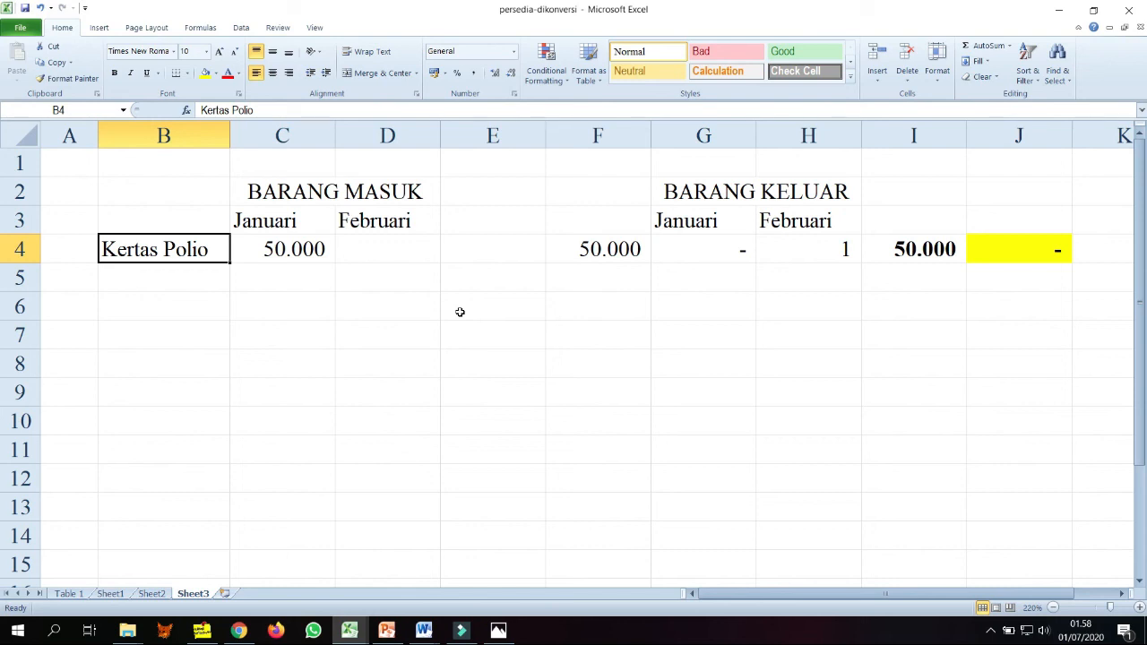
Step: Compare Kertas Polio's incoming cells with its outgoing quantity, outgoing value and difference cells across row 4
{"action": "key", "text": "Right"}
{"action": "key", "text": "Right"}
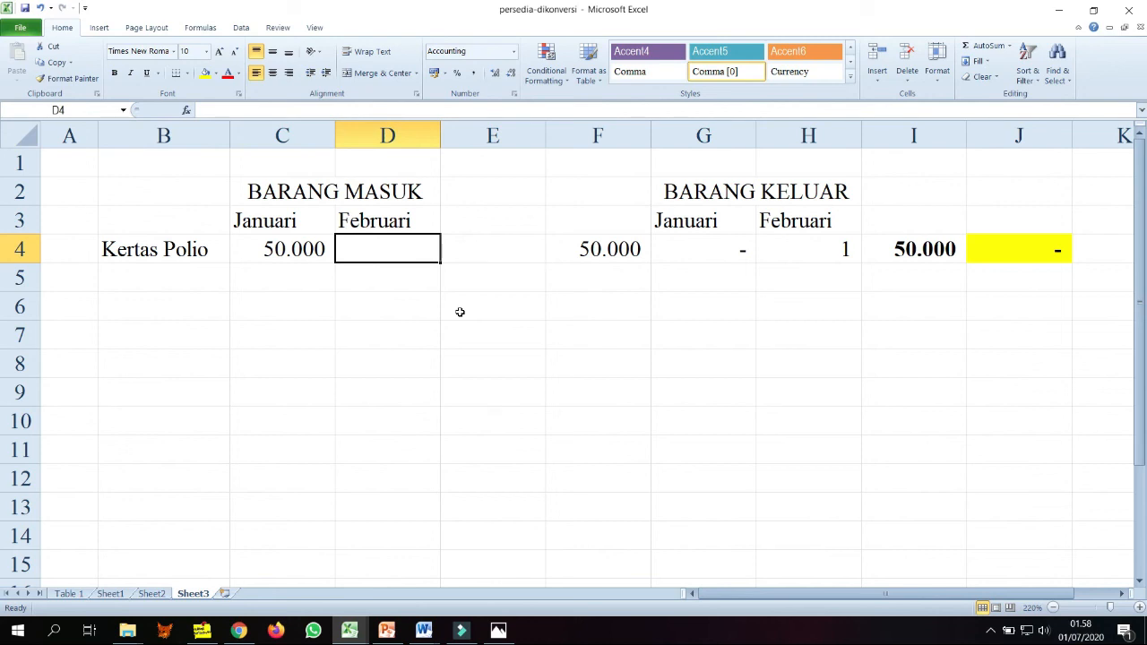
{"action": "key", "text": "Right"}
{"action": "key", "text": "Right"}
{"action": "key", "text": "Right"}
{"action": "key", "text": "Right"}
{"action": "key", "text": "Left"}
{"action": "key", "text": "Left"}
{"action": "key", "text": "Left"}
{"action": "key", "text": "Left"}
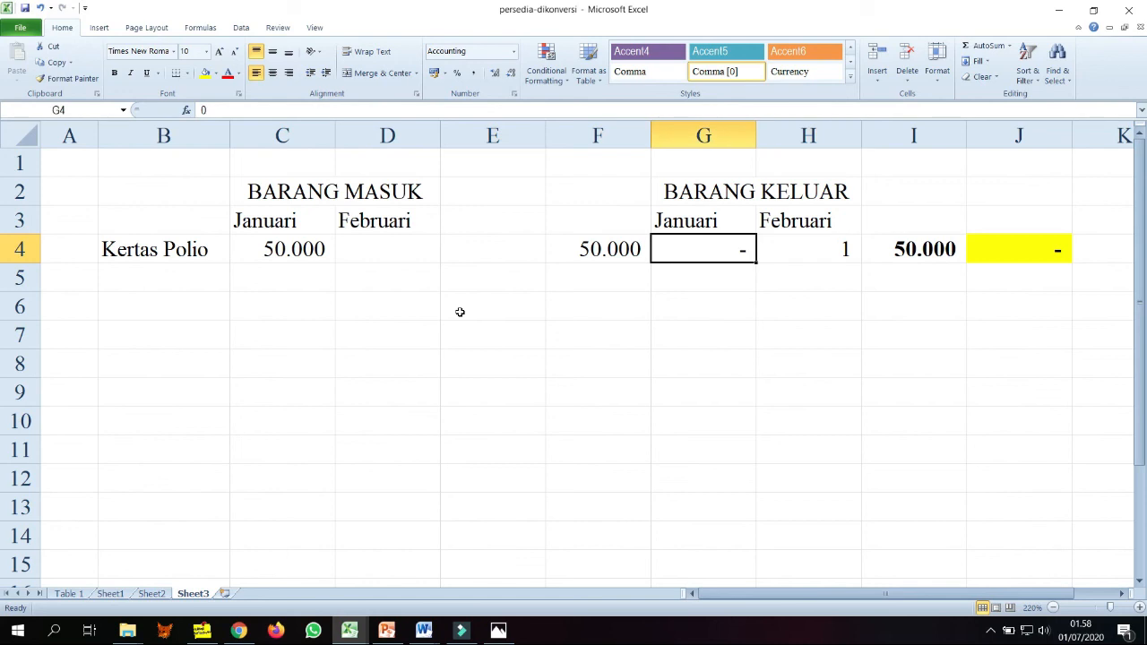
{"action": "key", "text": "Left"}
{"action": "key", "text": "Right"}
{"action": "key", "text": "Right"}
{"action": "key", "text": "Right"}
{"action": "key", "text": "Left"}
{"action": "key", "text": "Left"}
{"action": "key", "text": "Left"}
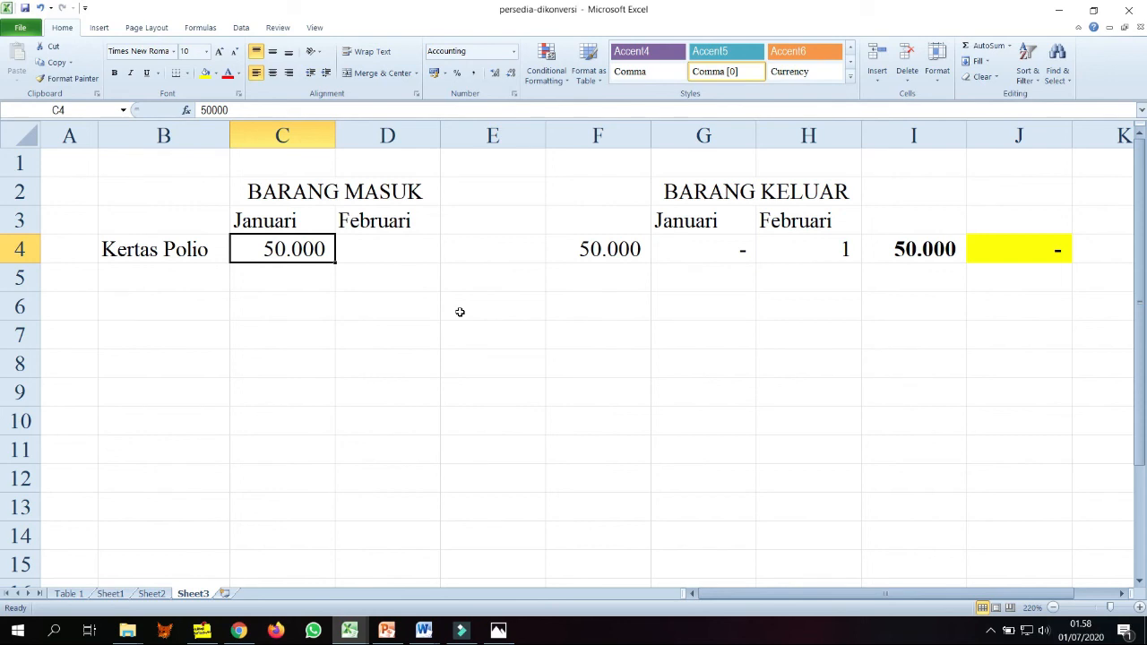
Step: Copy the item name from B4 into B5 and rename the copy Kertas Polio 1
{"action": "key", "text": "Right"}
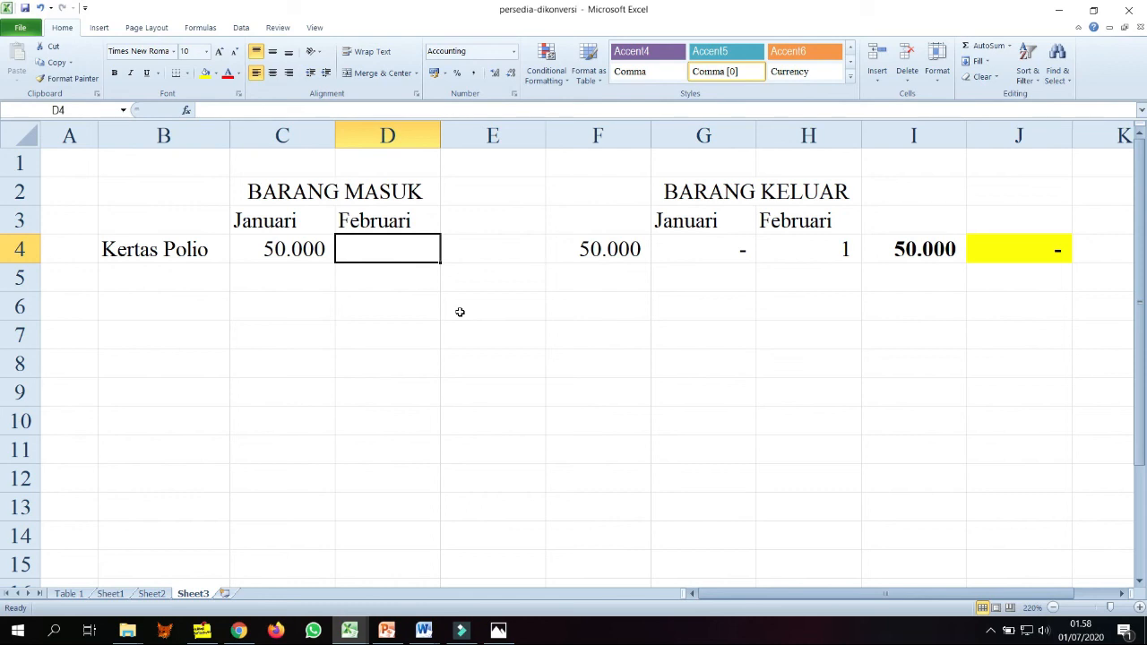
{"action": "key", "text": "Left"}
{"action": "key", "text": "Left"}
{"action": "key", "text": "ctrl+c"}
{"action": "key", "text": "Down"}
{"action": "key", "text": "Return"}
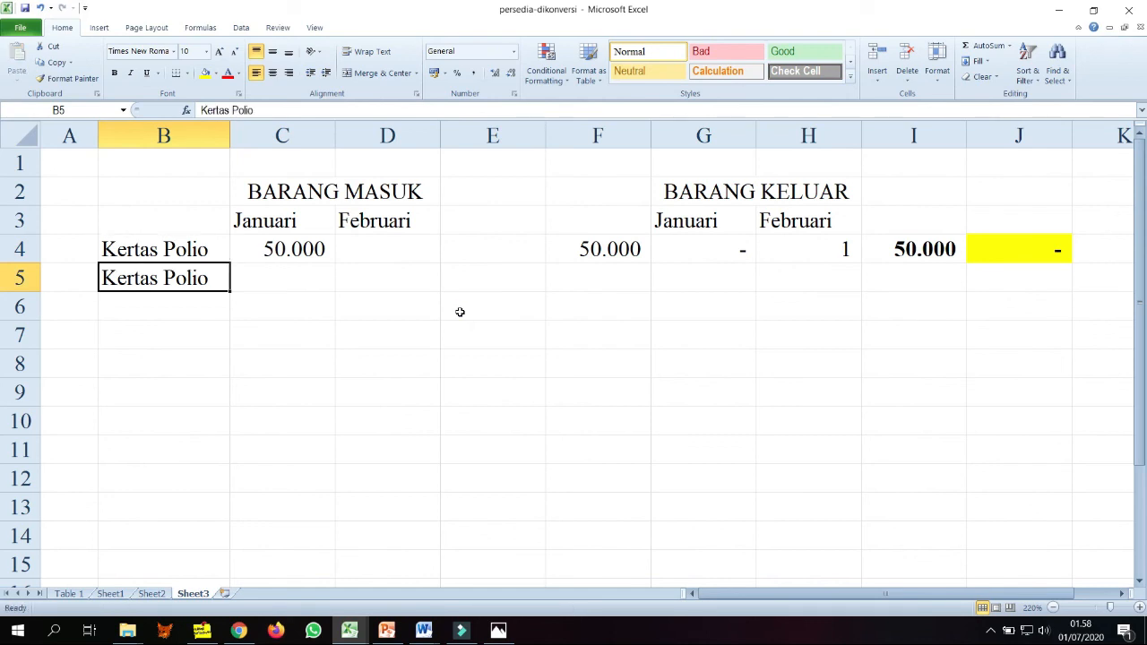
{"action": "key", "text": "F2"}
{"action": "type", "text": "1"}
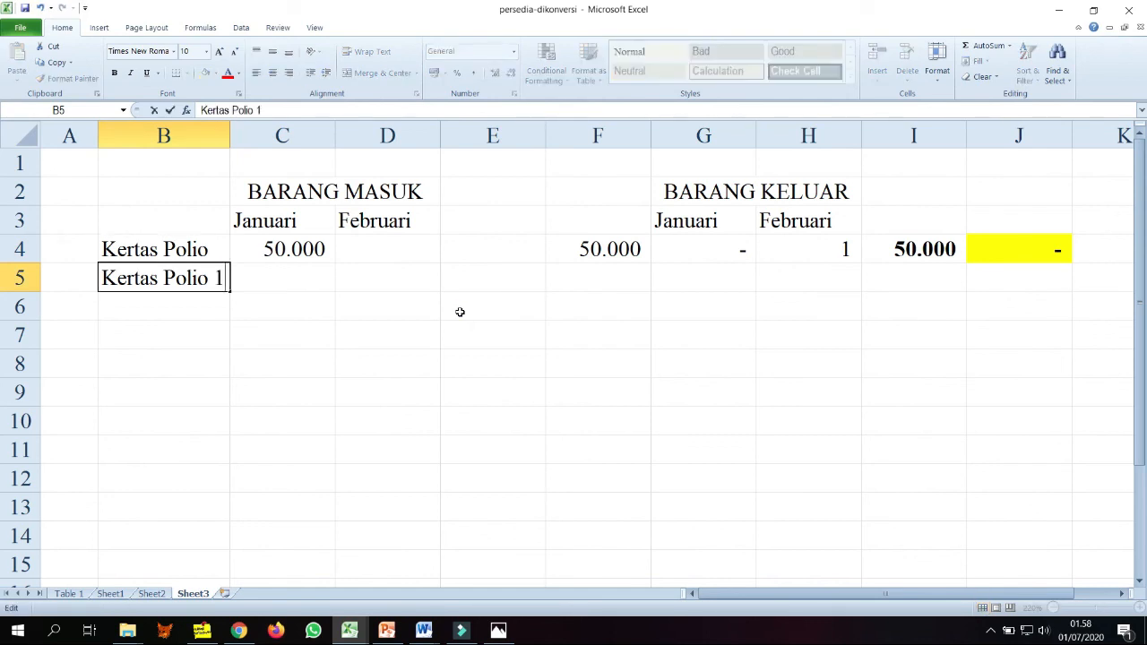
{"action": "key", "text": "Return"}
Step: Enter 55.000 as the February incoming value of Kertas Polio 1 in cell D5
{"action": "key", "text": "Up"}
{"action": "key", "text": "Right"}
{"action": "key", "text": "Right"}
{"action": "type", "text": "5"}
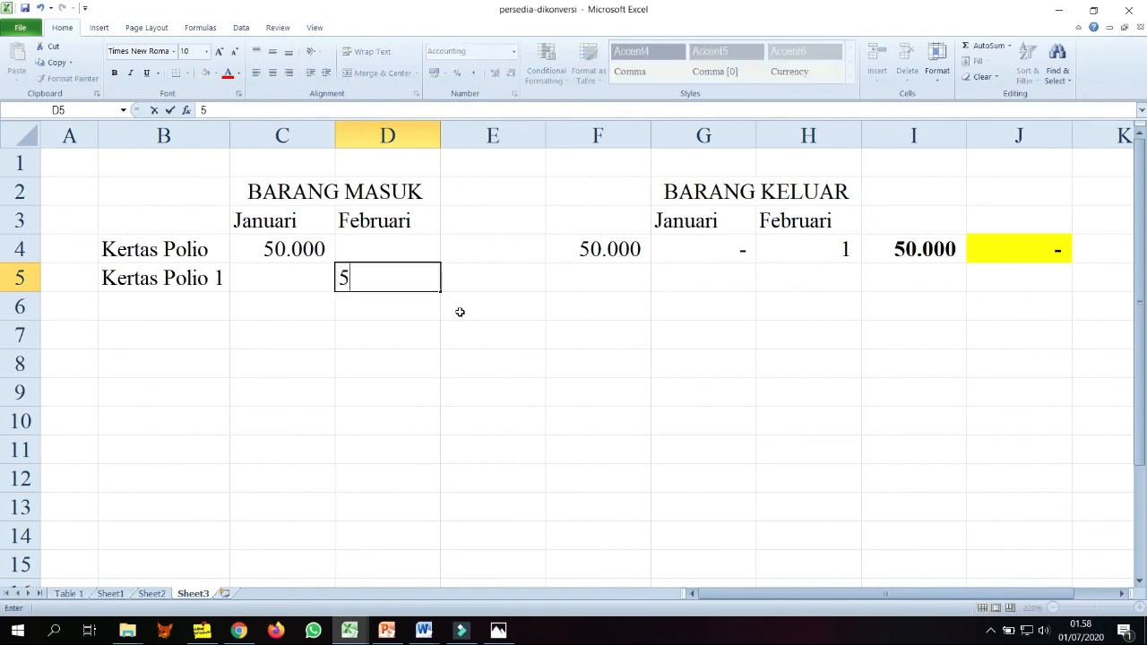
{"action": "type", "text": "5.000"}
{"action": "key", "text": "Return"}
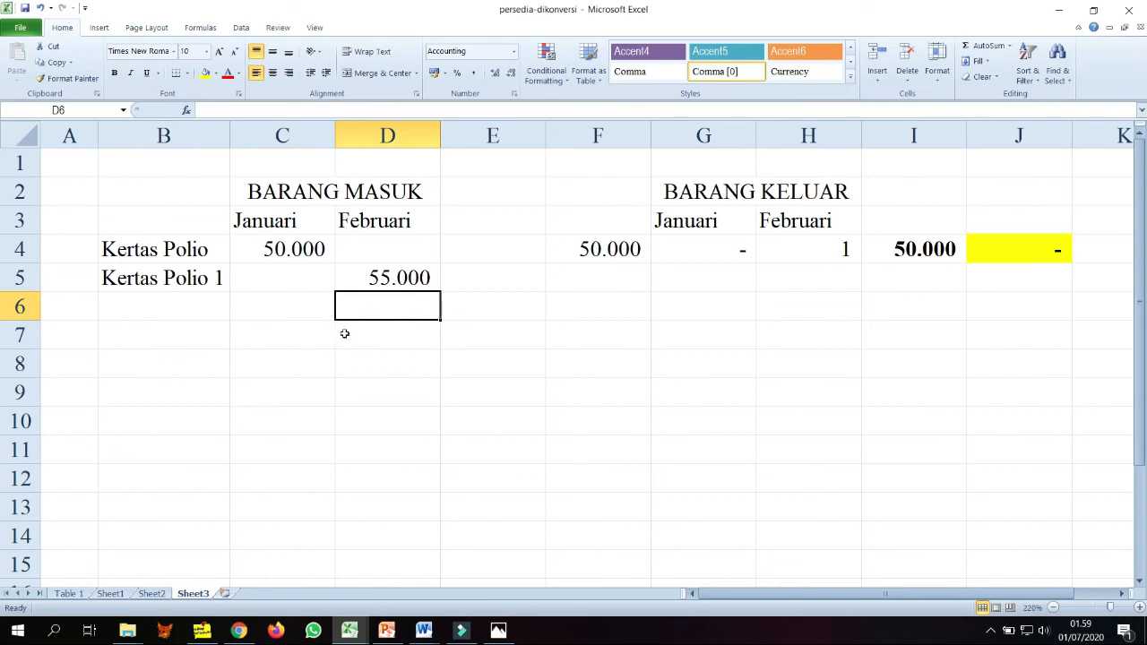
Step: Switch to Aplikasi Persediaan and view the list of incoming purchase (Pembelian) transactions, then close it
{"action": "left_click", "coordinate": [206, 631]}
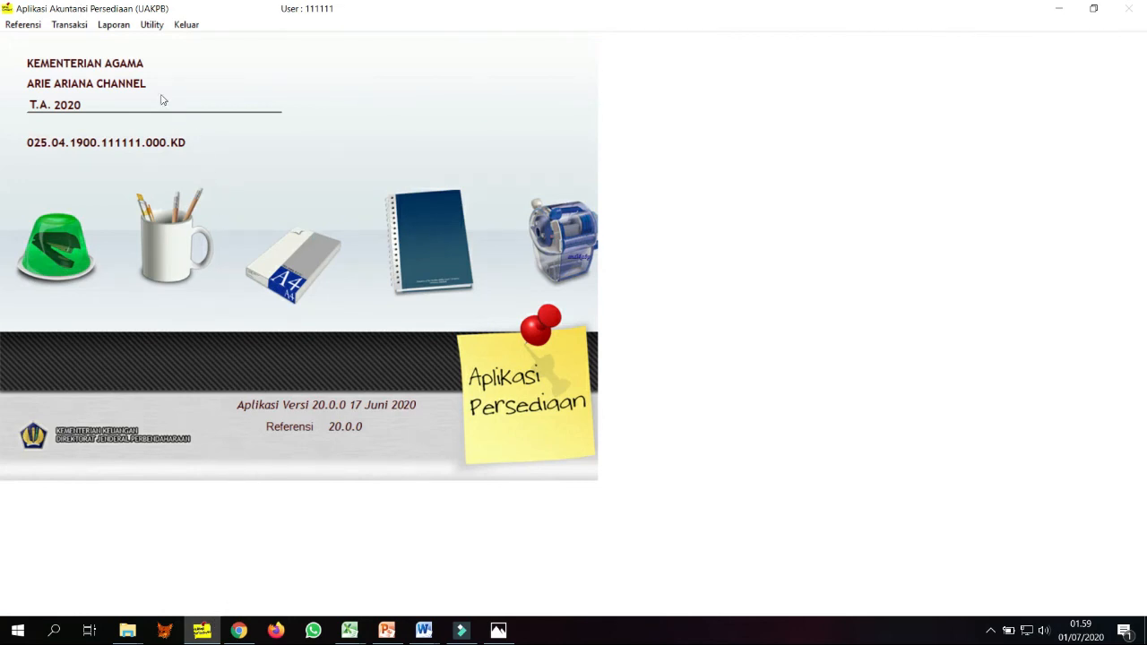
{"action": "left_click", "coordinate": [69, 24]}
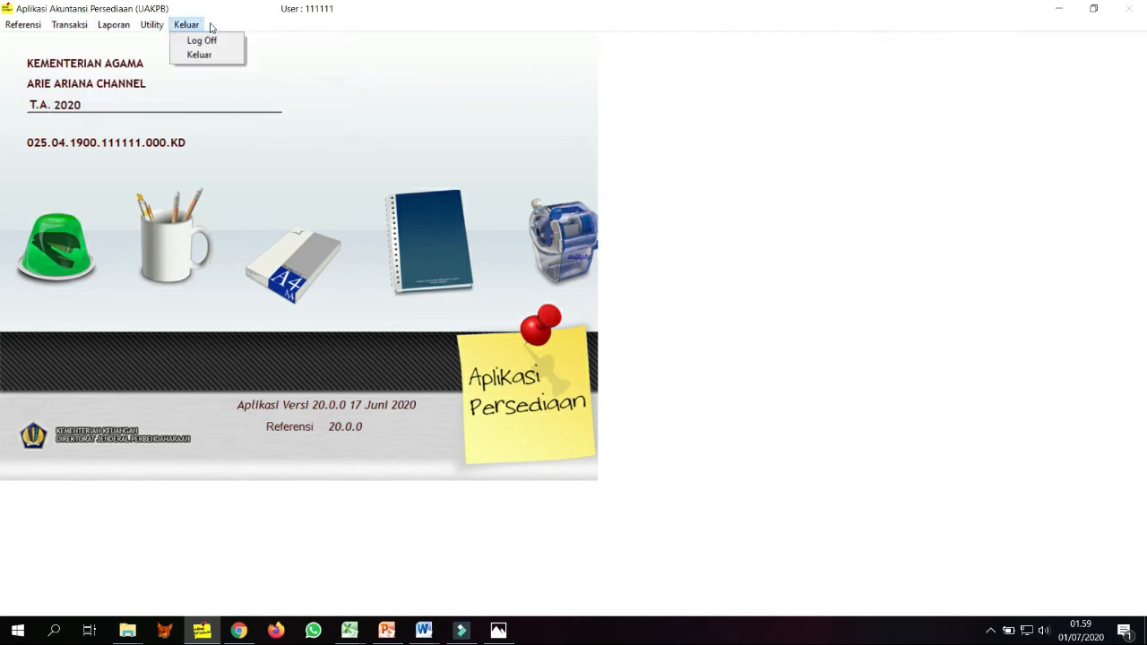
{"action": "mouse_move", "coordinate": [114, 24]}
{"action": "mouse_move", "coordinate": [69, 24]}
{"action": "mouse_move", "coordinate": [177, 43]}
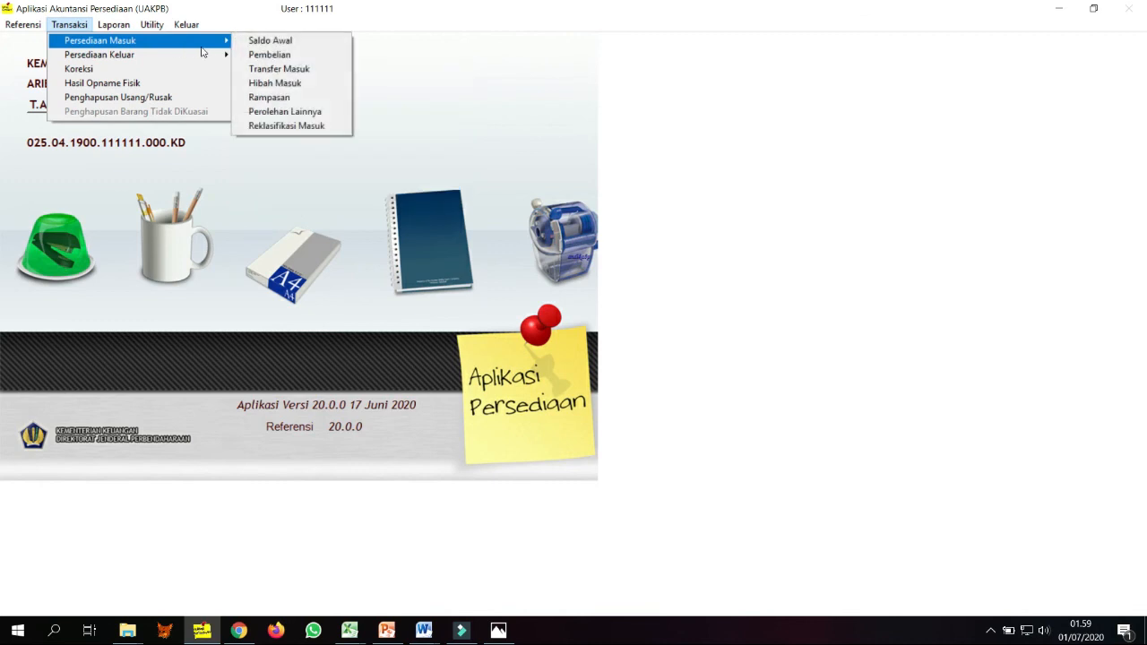
{"action": "left_click", "coordinate": [250, 55]}
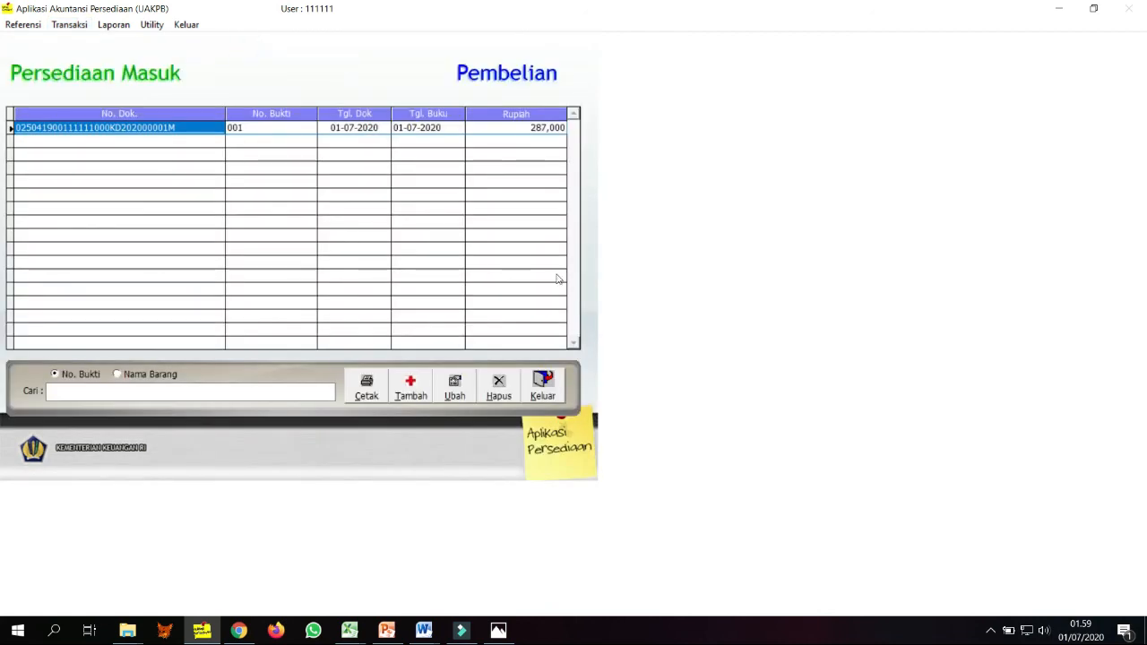
{"action": "left_click", "coordinate": [546, 391]}
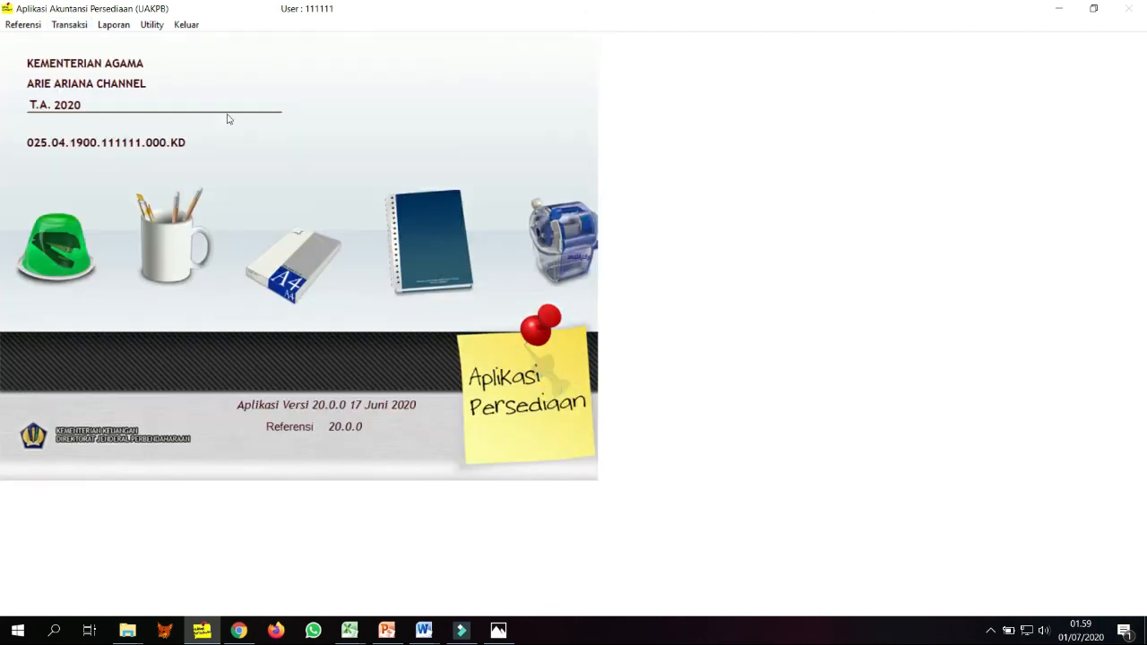
Step: Cancel the sending of inventory transactions to SIMAK-BMN for month 07 of 2020 and close the form
{"action": "left_click", "coordinate": [151, 24]}
{"action": "left_click", "coordinate": [184, 39]}
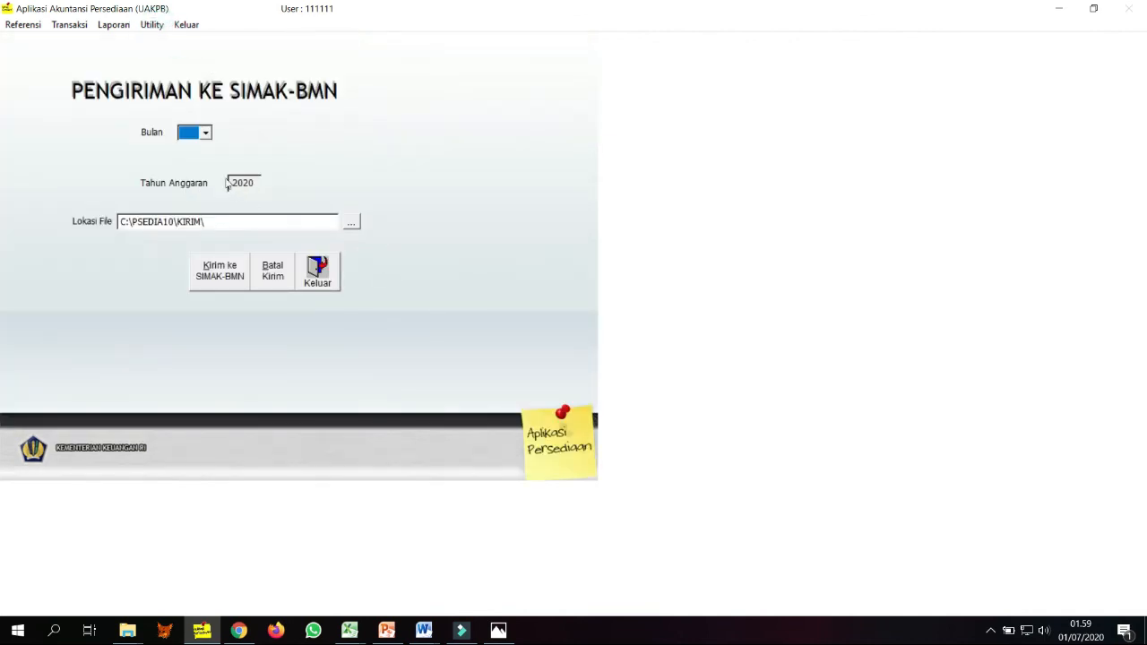
{"action": "left_click", "coordinate": [205, 132]}
{"action": "left_click_drag", "start_coordinate": [286, 172], "coordinate": [285, 205]}
{"action": "left_click", "coordinate": [243, 164]}
{"action": "left_click", "coordinate": [271, 277]}
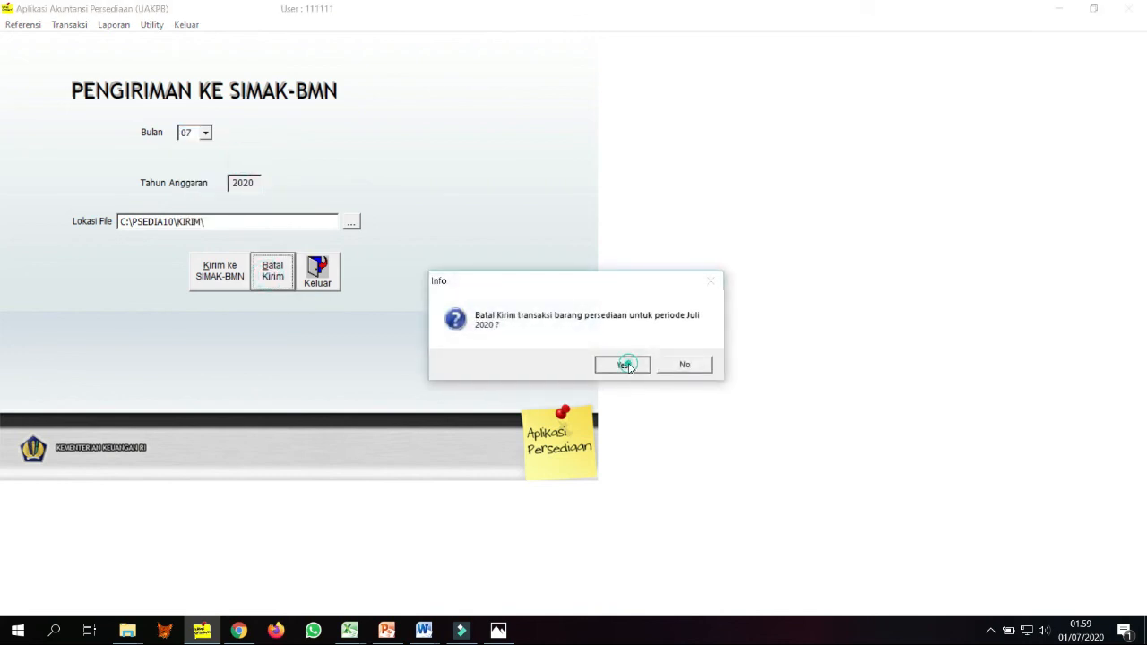
{"action": "left_click", "coordinate": [622, 364]}
{"action": "key", "text": "Return"}
{"action": "left_click", "coordinate": [328, 276]}
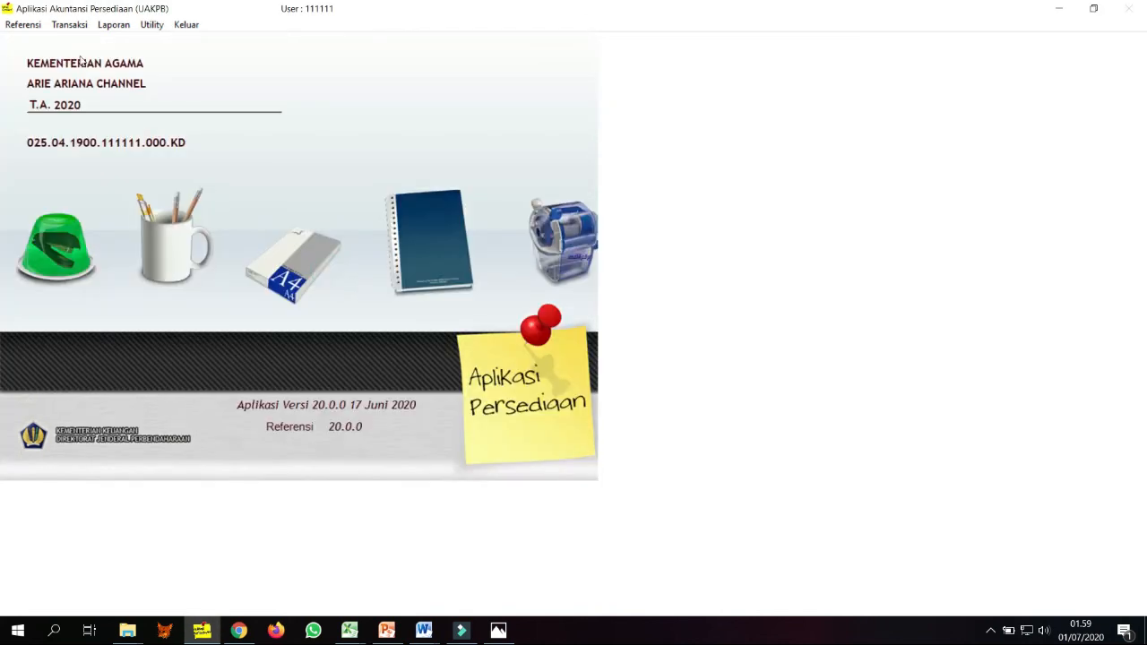
Step: Examine the Pensil and Kertas Polio items in purchase record 001 and close the purchase list
{"action": "left_click", "coordinate": [69, 25]}
{"action": "mouse_move", "coordinate": [135, 57]}
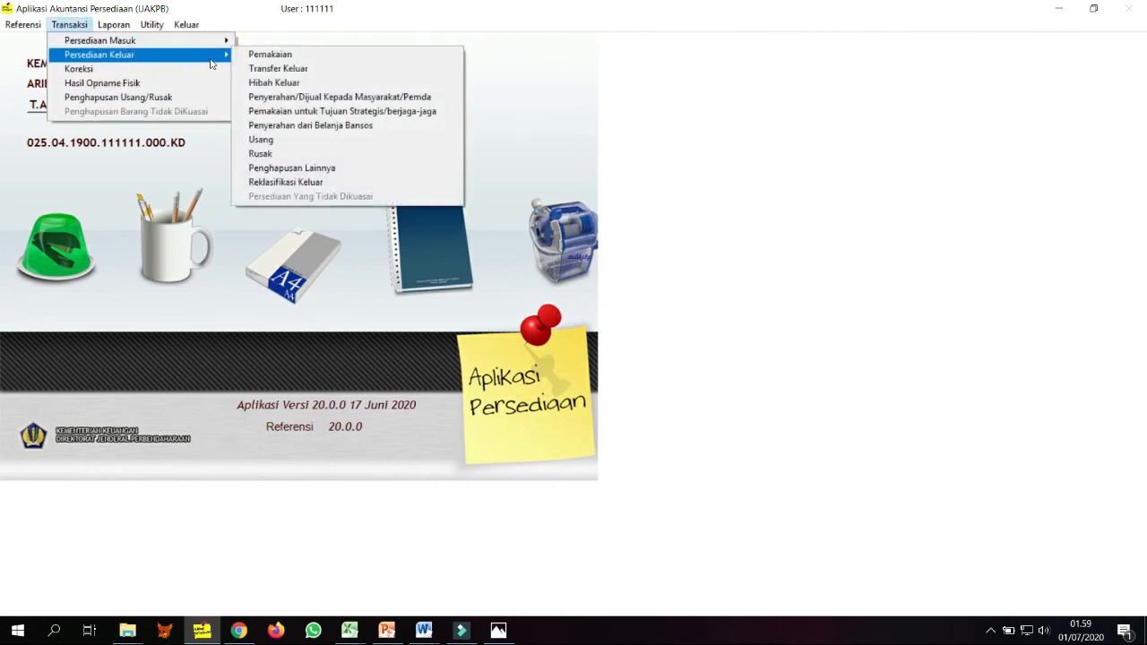
{"action": "mouse_move", "coordinate": [181, 57]}
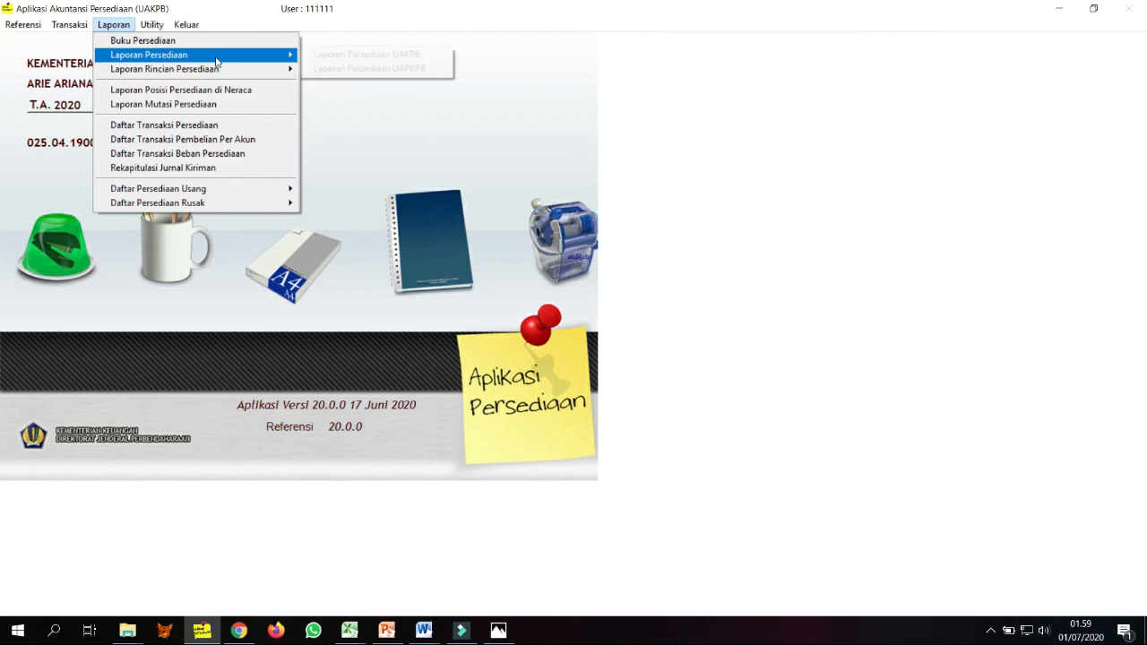
{"action": "mouse_move", "coordinate": [69, 25]}
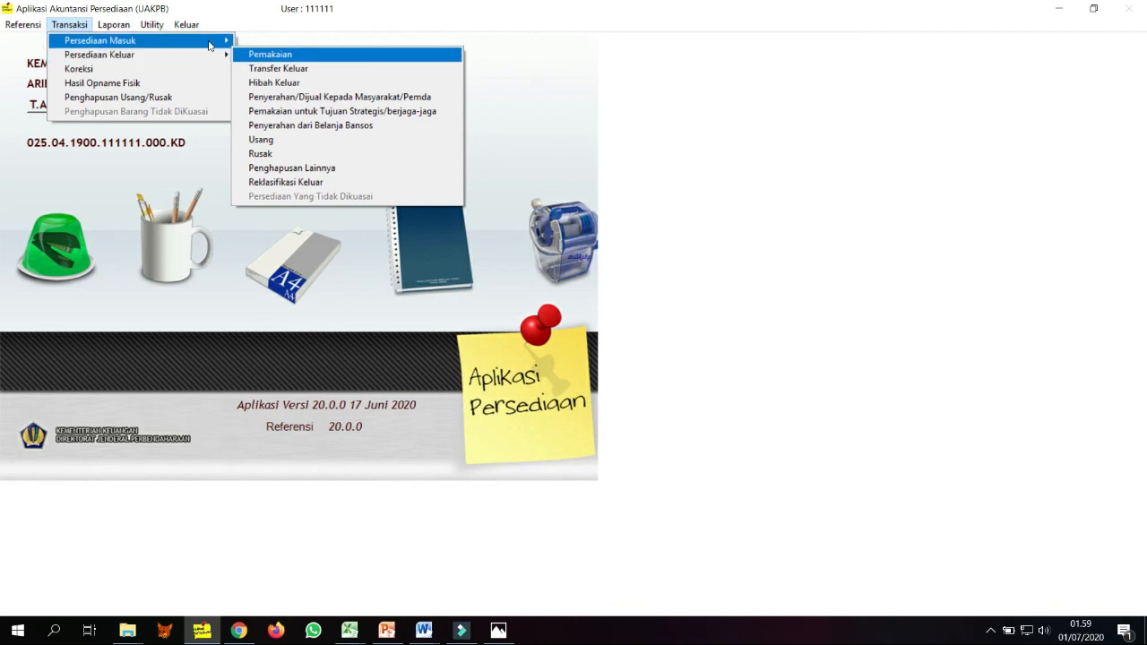
{"action": "mouse_move", "coordinate": [211, 41]}
{"action": "left_click", "coordinate": [258, 55]}
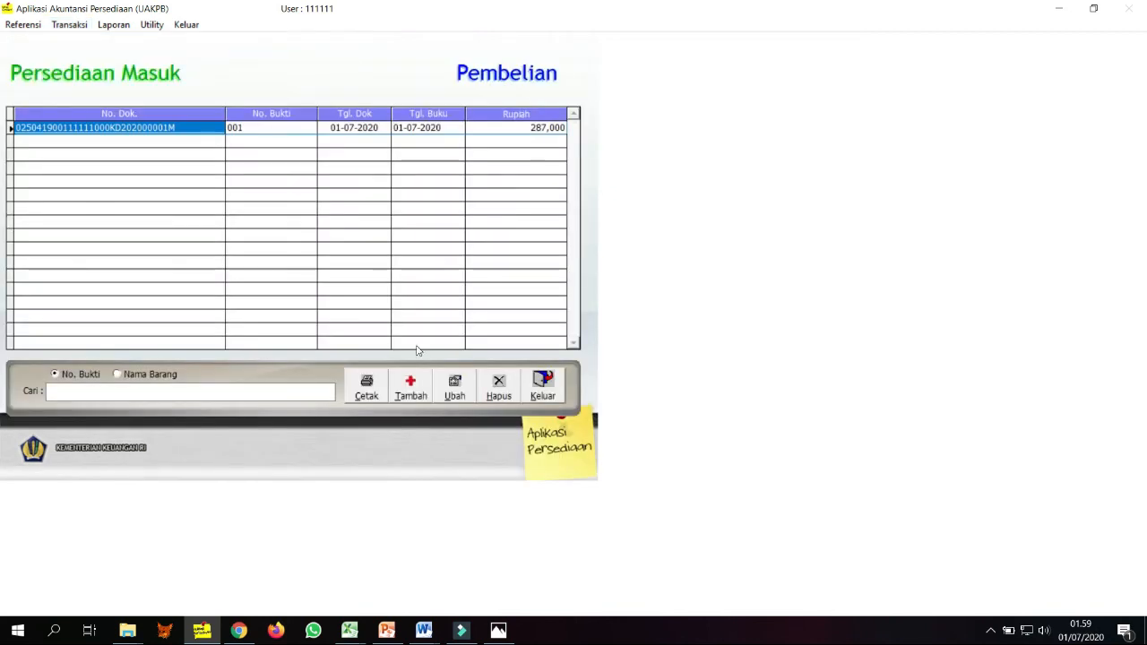
{"action": "left_click", "coordinate": [453, 389]}
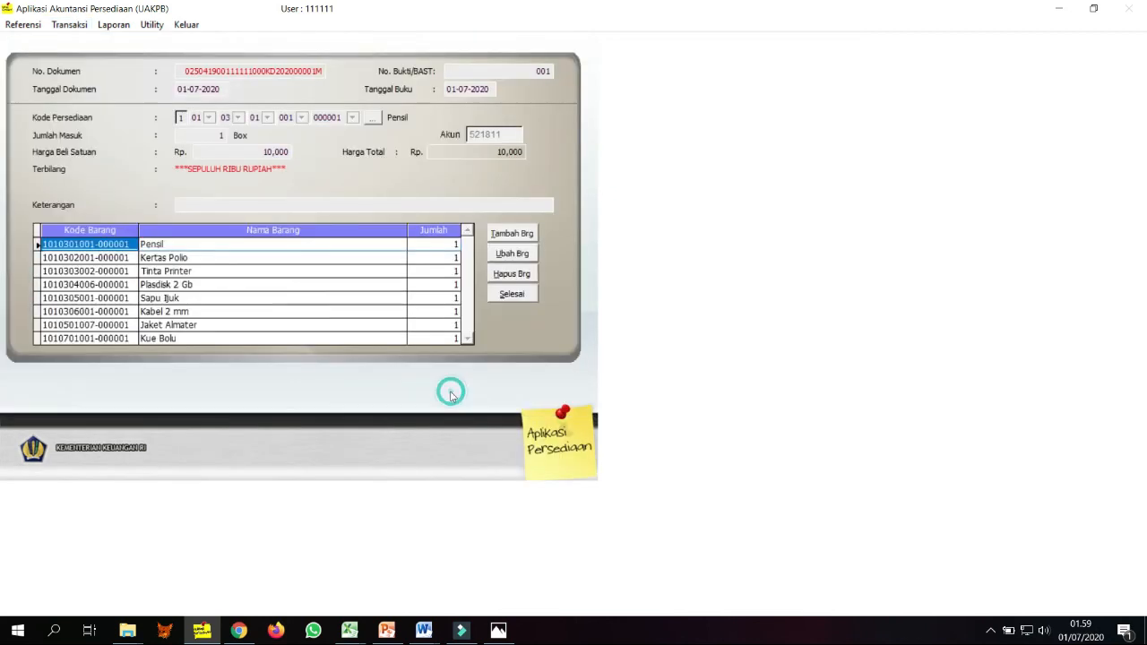
{"action": "left_click", "coordinate": [250, 256]}
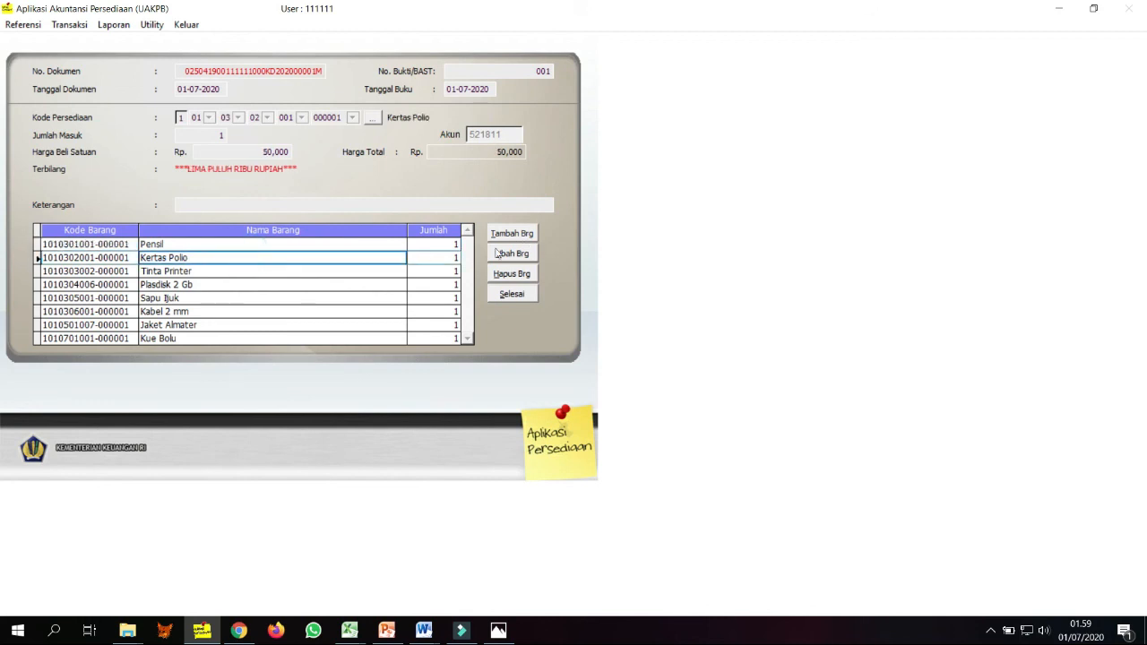
{"action": "left_click", "coordinate": [374, 243]}
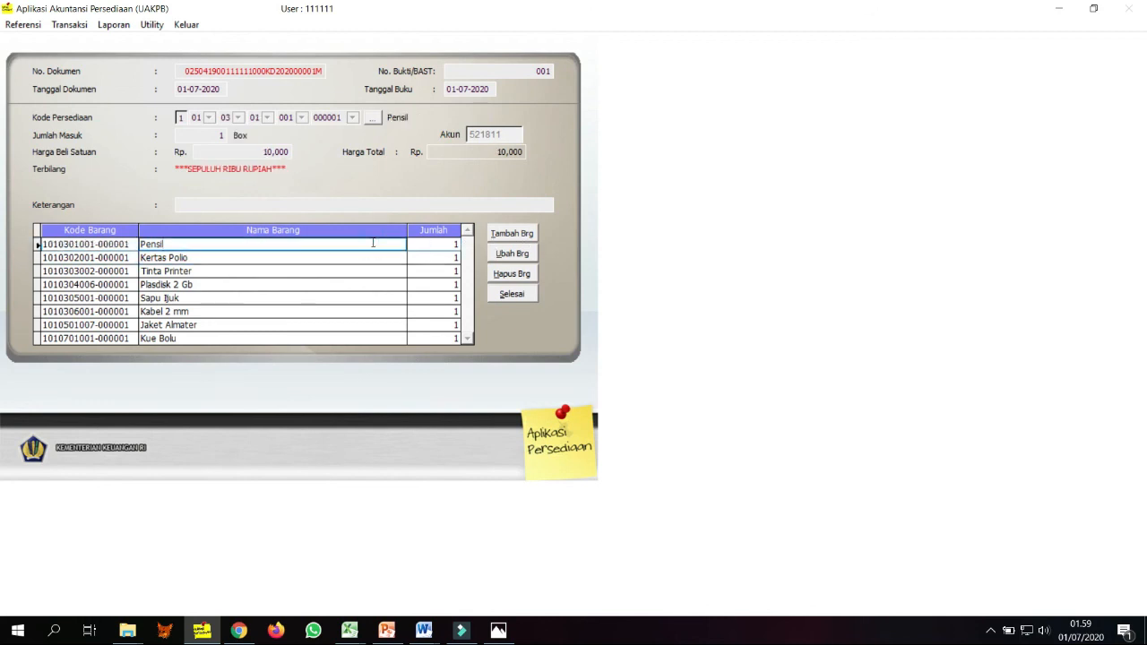
{"action": "left_click", "coordinate": [526, 301]}
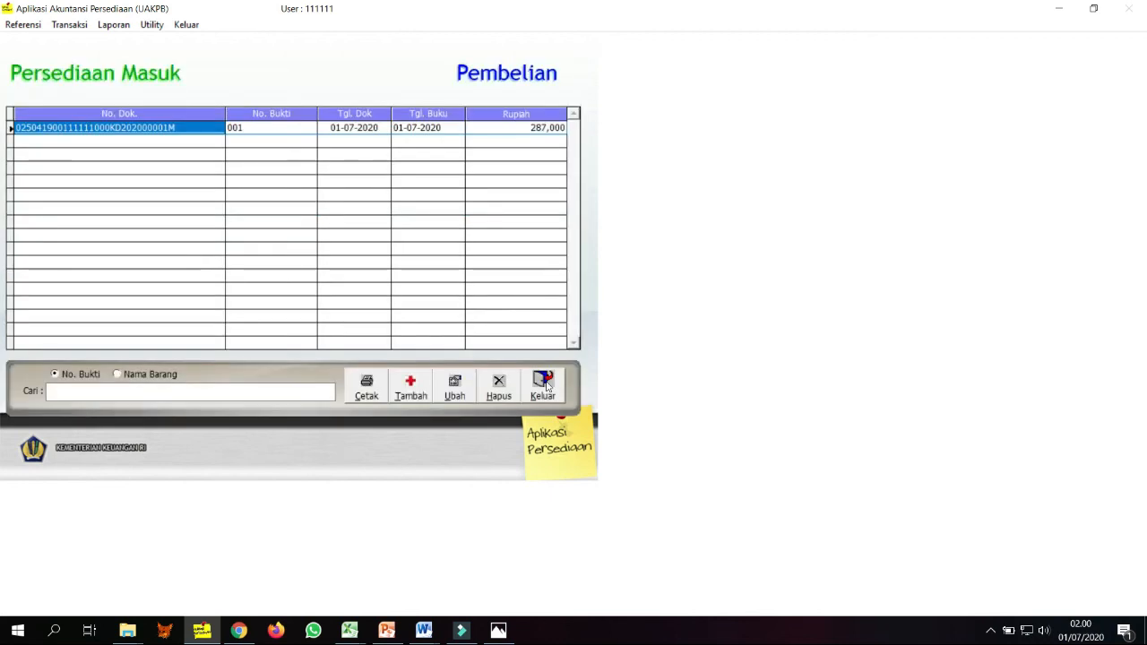
{"action": "left_click", "coordinate": [544, 383]}
Step: Delete the 1-box Pensil item from outgoing usage (Pemakaian) record 0222 and close the usage list
{"action": "left_click", "coordinate": [70, 24]}
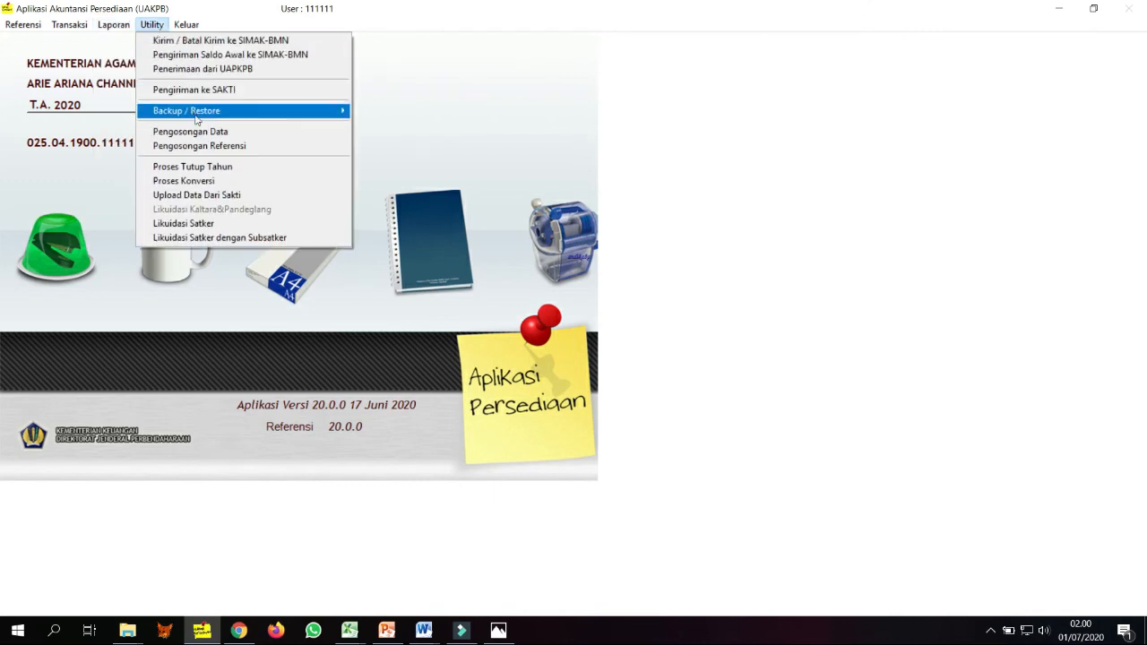
{"action": "mouse_move", "coordinate": [85, 30]}
{"action": "mouse_move", "coordinate": [129, 53]}
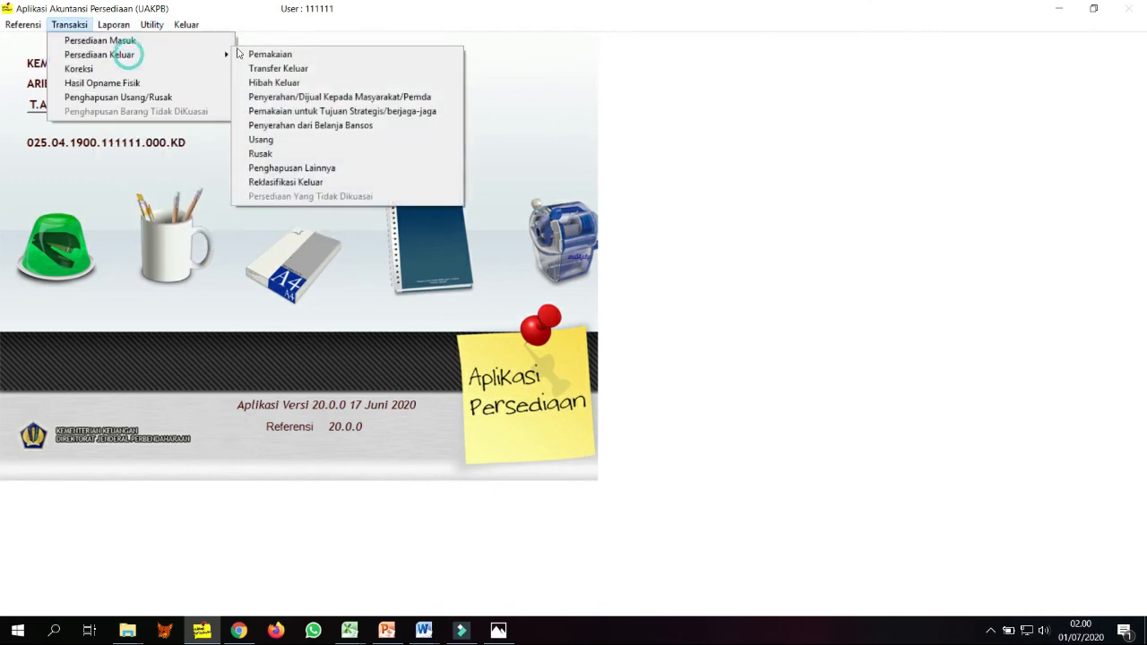
{"action": "left_click", "coordinate": [254, 54]}
{"action": "left_click", "coordinate": [454, 387]}
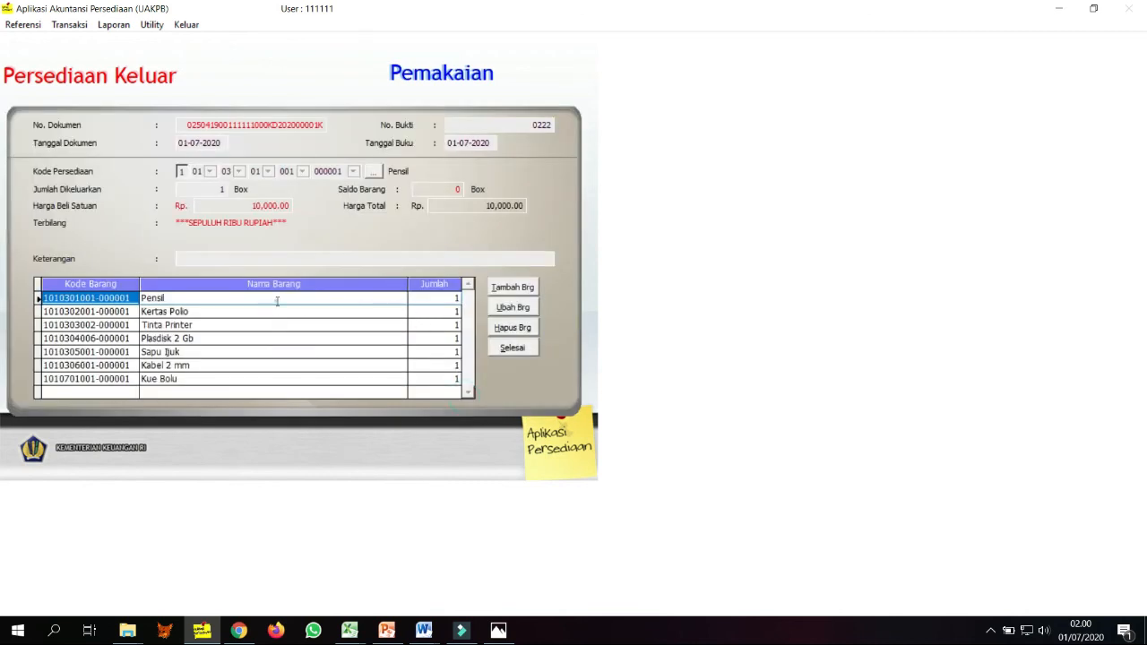
{"action": "left_click", "coordinate": [520, 328]}
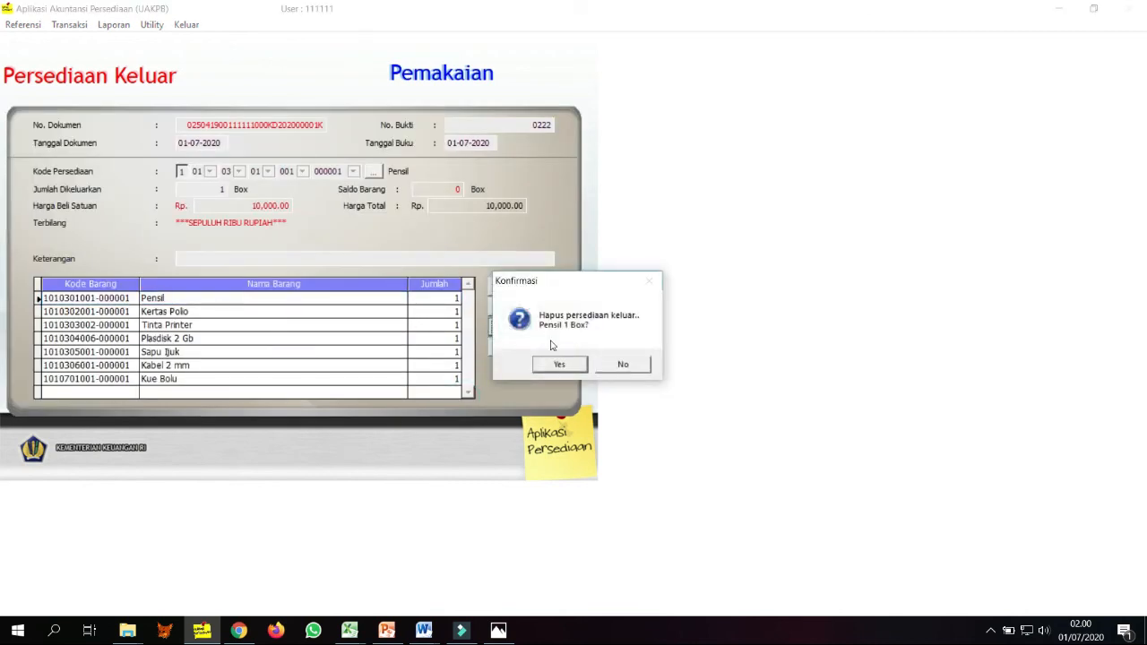
{"action": "left_click", "coordinate": [559, 364]}
{"action": "left_click", "coordinate": [517, 347]}
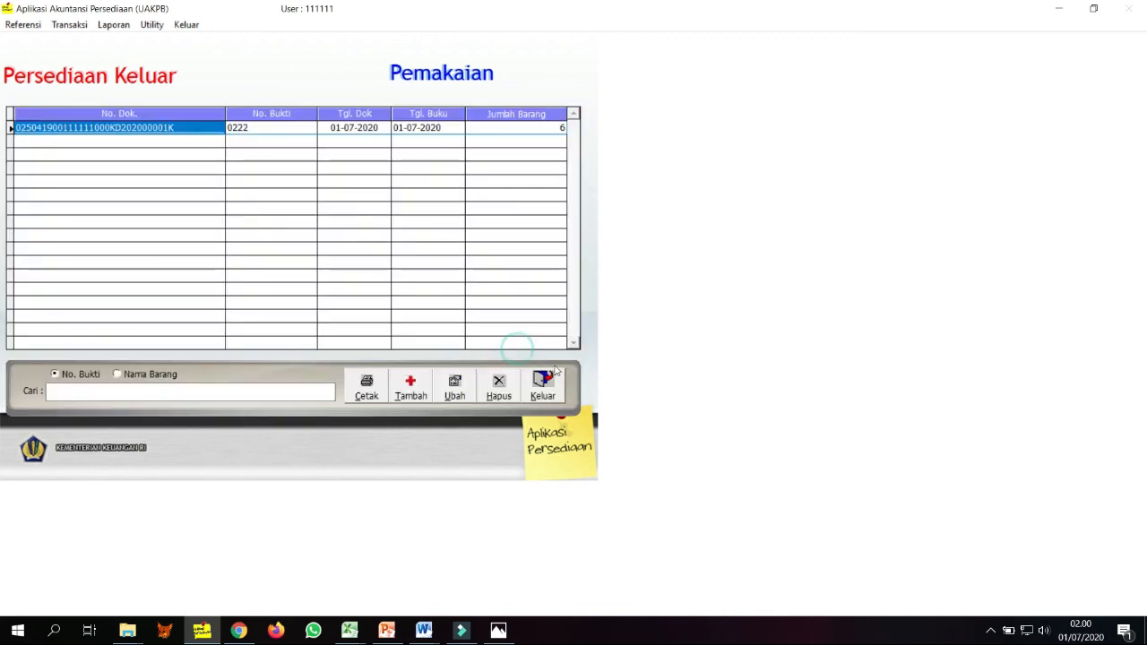
{"action": "left_click", "coordinate": [540, 394]}
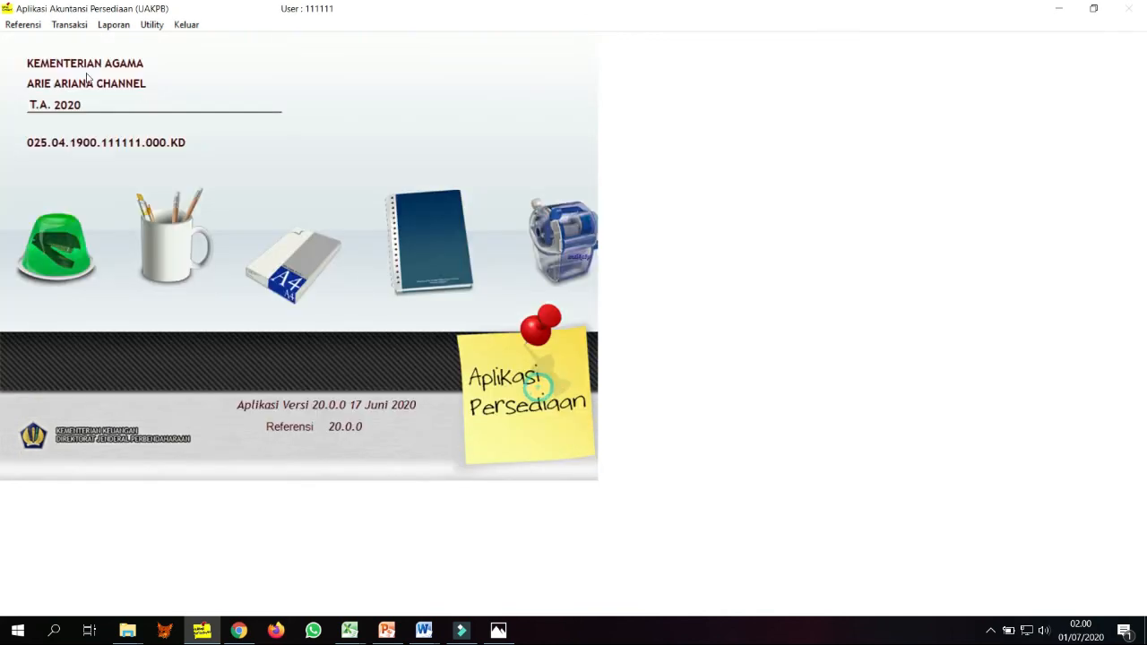
Step: Start a new incoming purchase (Pembelian) record with proof number 00111 and the date 02-08-2020
{"action": "left_click", "coordinate": [83, 27]}
{"action": "mouse_move", "coordinate": [122, 42]}
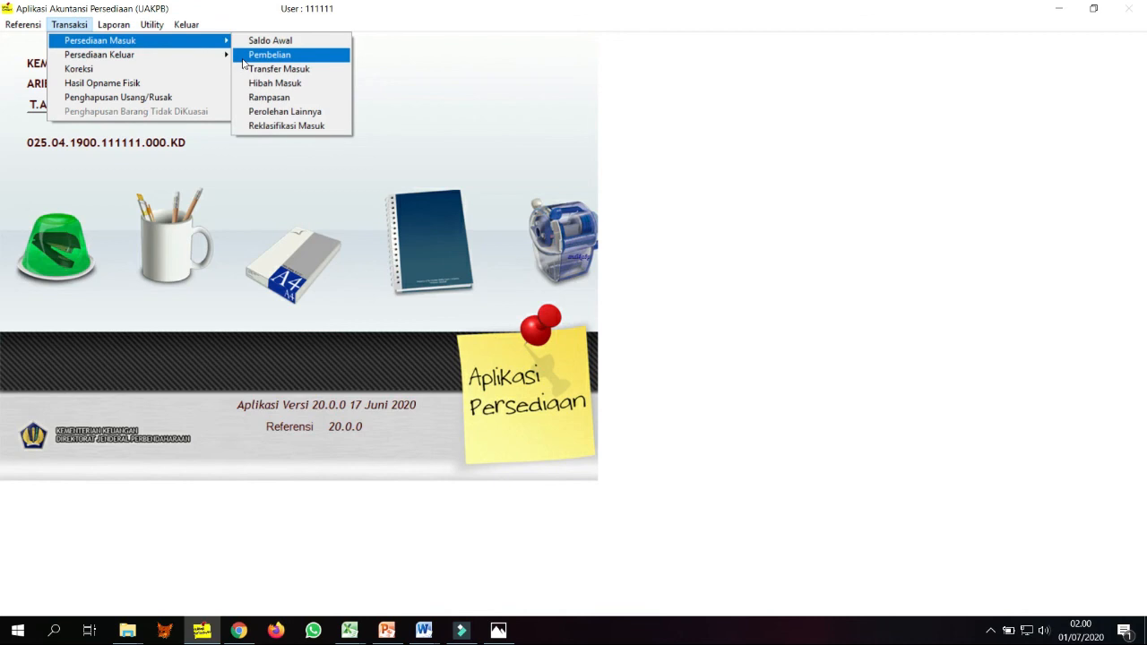
{"action": "left_click", "coordinate": [269, 55]}
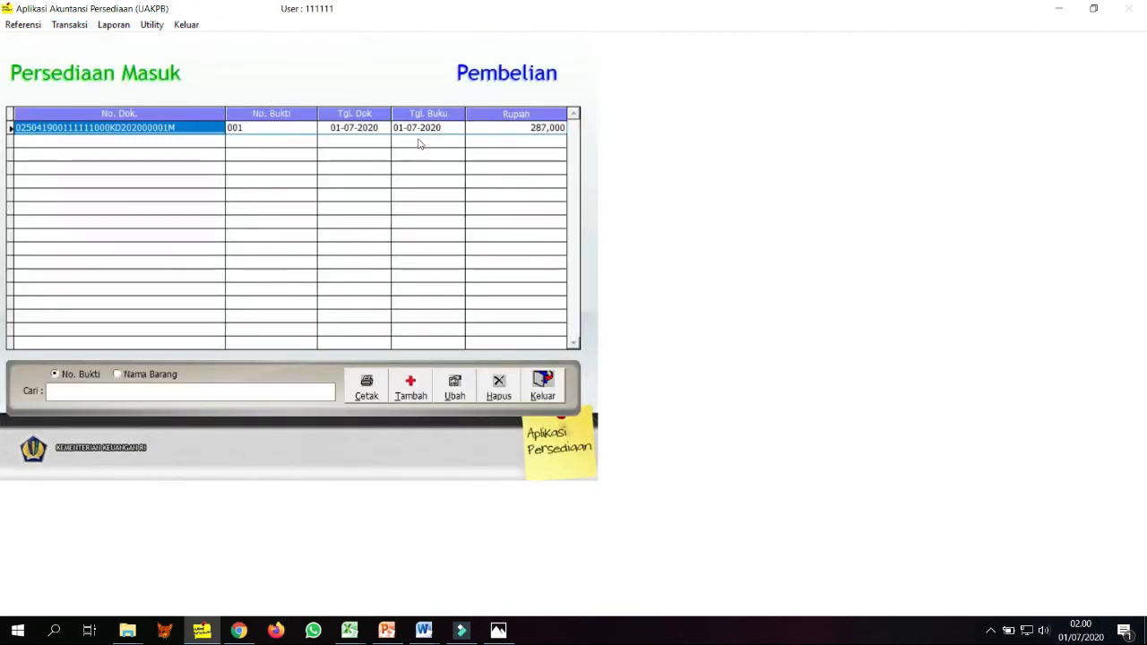
{"action": "left_click", "coordinate": [411, 392]}
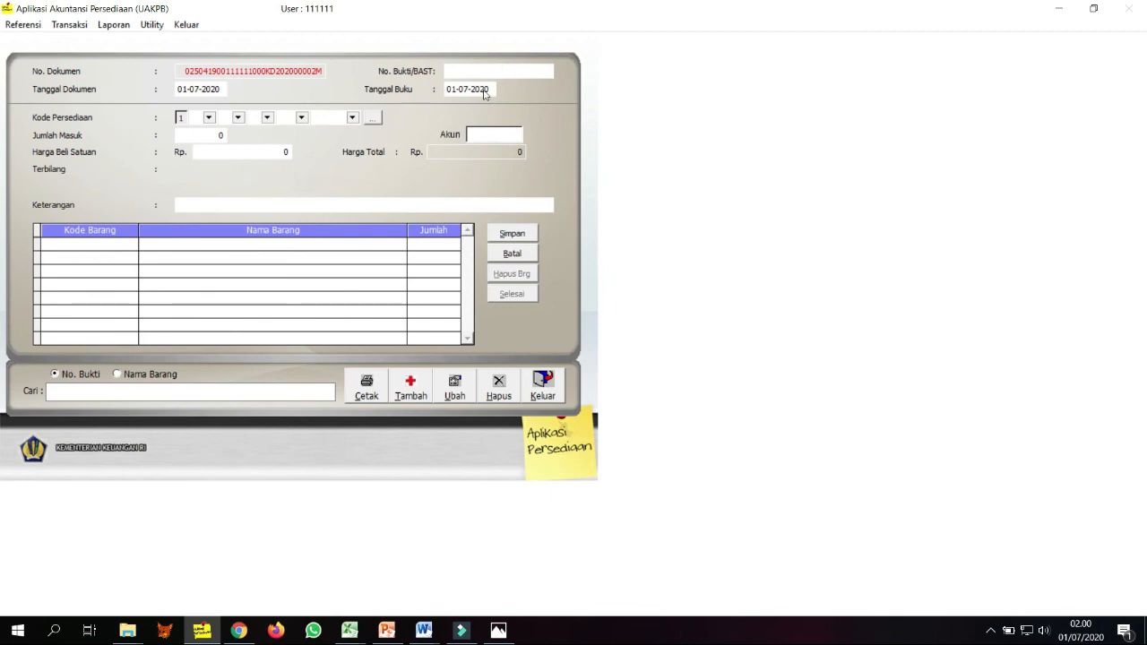
{"action": "type", "text": "00111"}
{"action": "key", "text": "Tab"}
{"action": "type", "text": "02-08-2020"}
{"action": "key", "text": "Tab"}
{"action": "key", "text": "Tab"}
Step: Choose Pensil as the purchased item and set its incoming quantity to 1 box
{"action": "left_click", "coordinate": [373, 118]}
{"action": "double_click", "coordinate": [391, 112]}
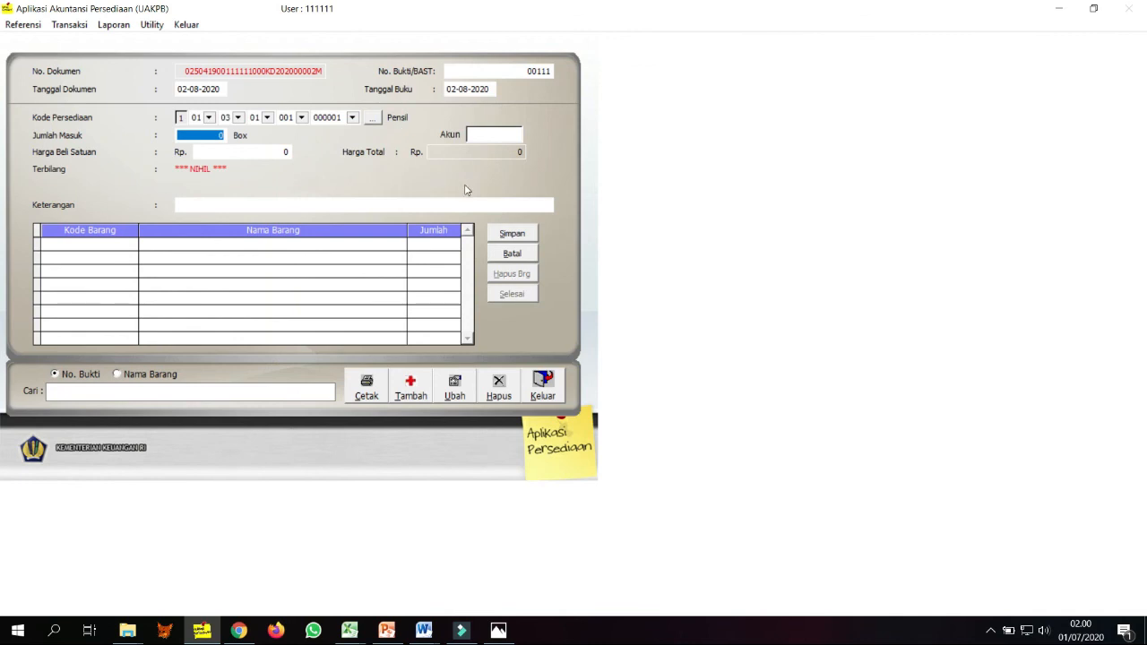
{"action": "type", "text": "1"}
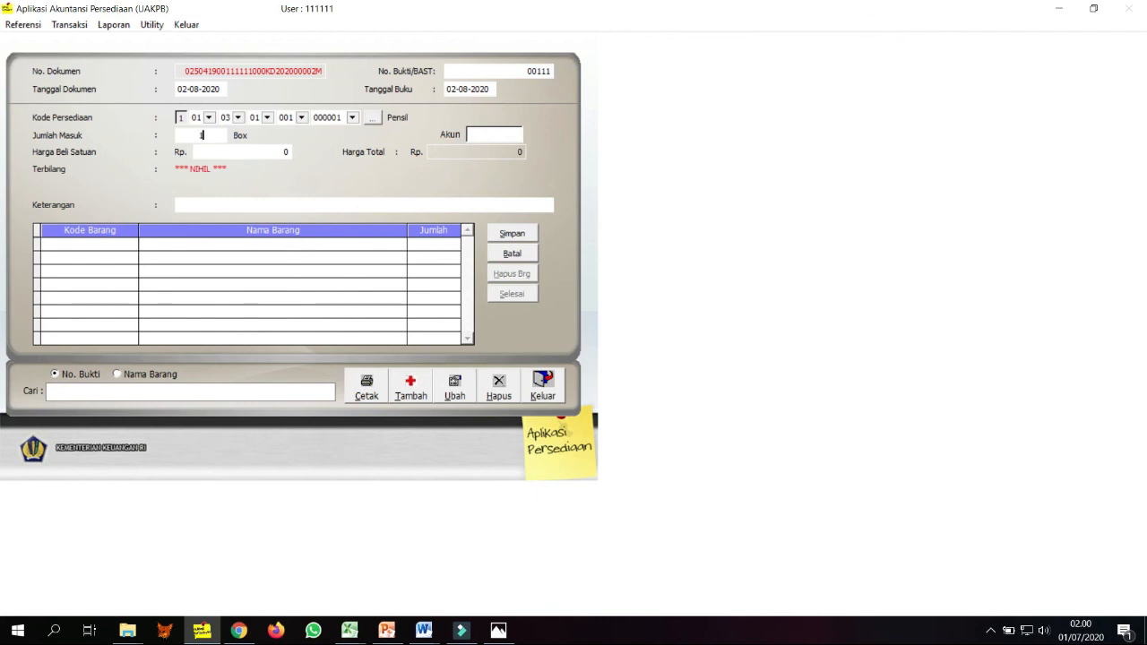
{"action": "type", "text": "200"}
{"action": "key", "text": "BackSpace"}
{"action": "key", "text": "BackSpace"}
{"action": "key", "text": "Return"}
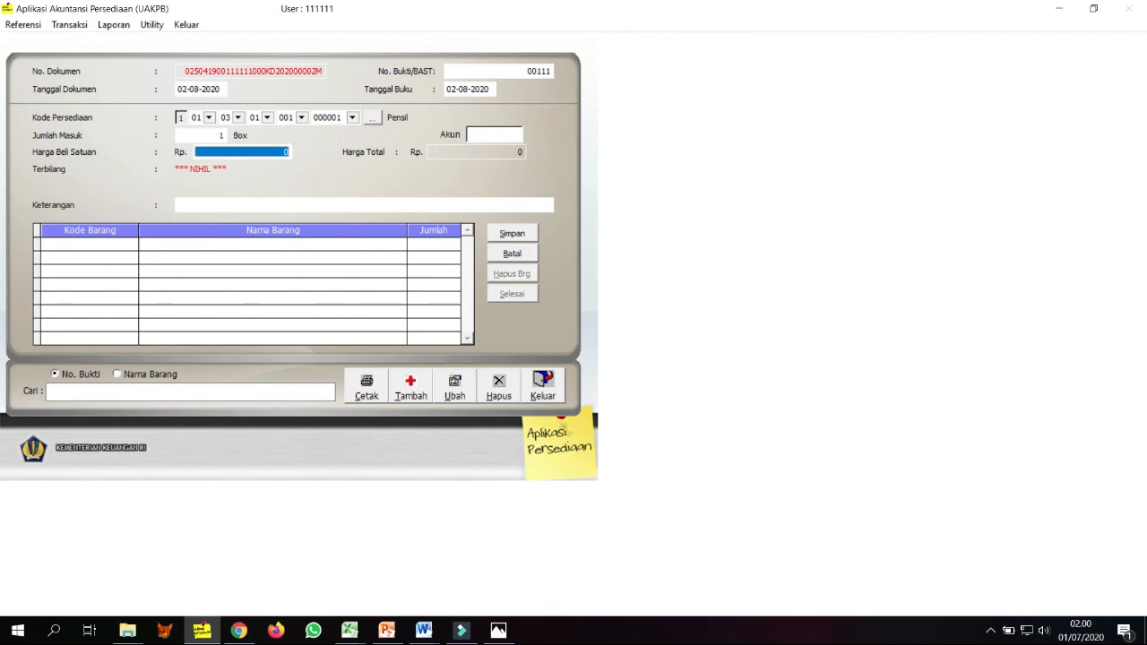
Step: Set the account code of the Pensil purchase to 521811
{"action": "left_click", "coordinate": [502, 134]}
{"action": "type", "text": "5218"}
{"action": "key", "text": "Return"}
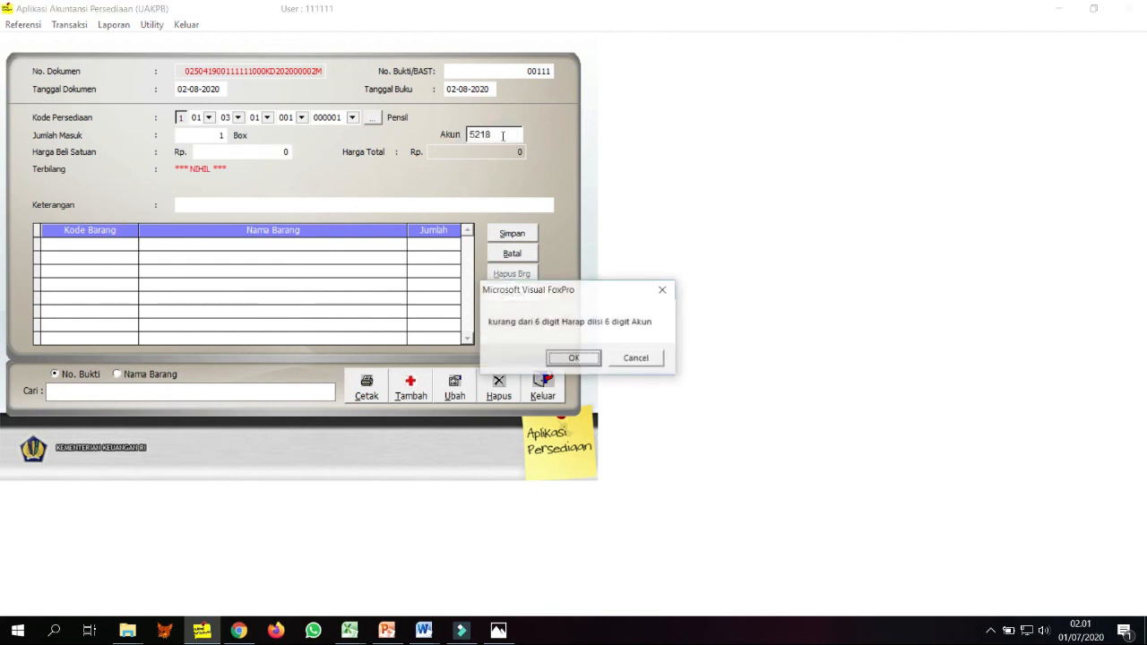
{"action": "left_click", "coordinate": [573, 357]}
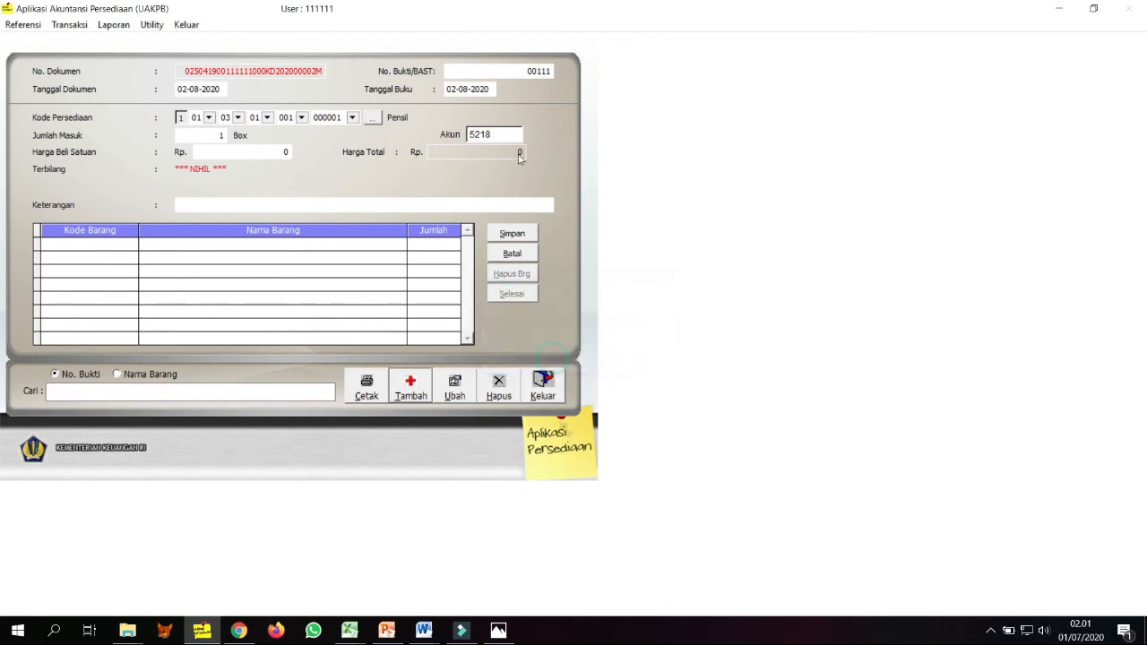
{"action": "left_click", "coordinate": [500, 135]}
{"action": "type", "text": "11"}
Step: Set the Pensil unit purchase price to Rp. 12,000, save and finish the record, and close the purchase form
{"action": "triple_click", "coordinate": [256, 153]}
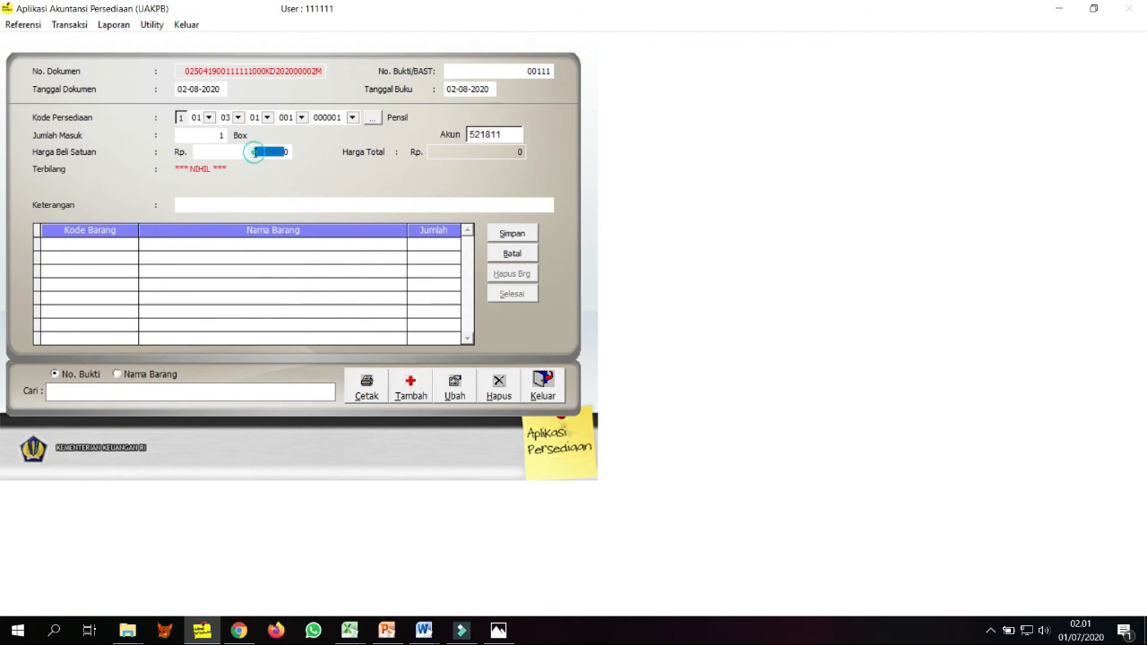
{"action": "type", "text": "12,000"}
{"action": "key", "text": "Return"}
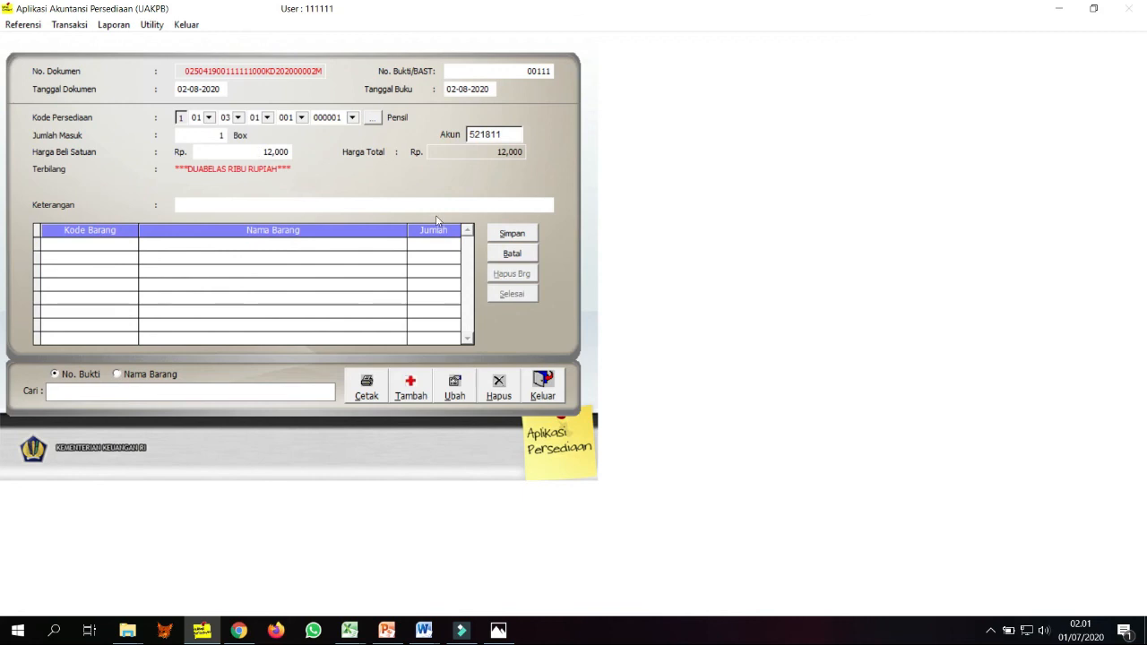
{"action": "left_click", "coordinate": [521, 237]}
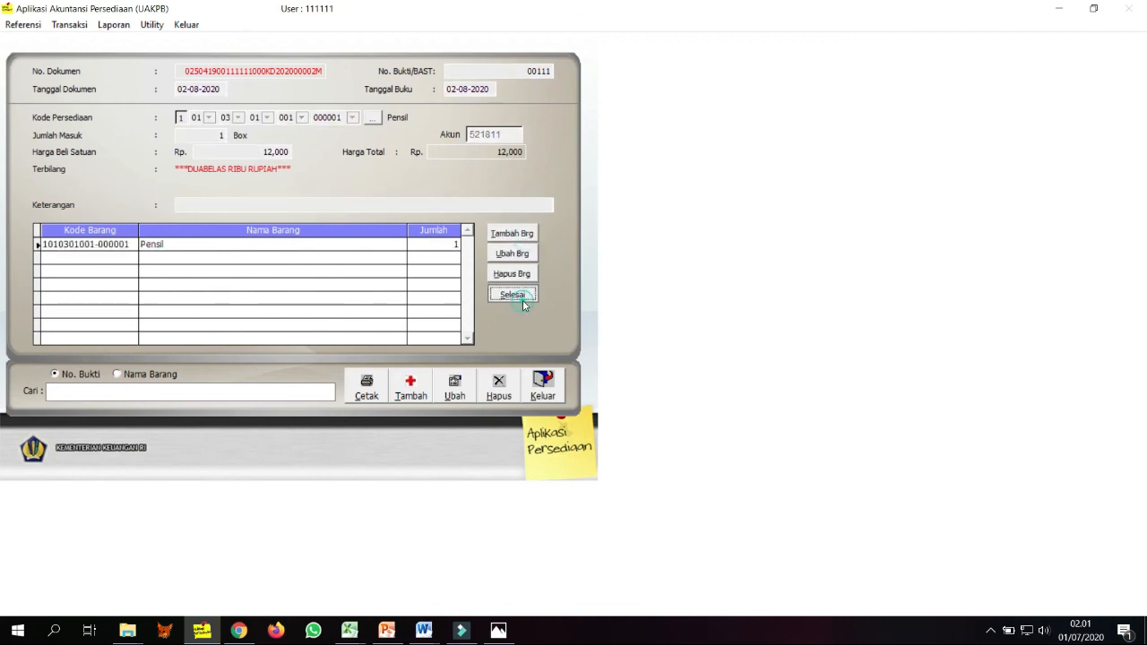
{"action": "left_click", "coordinate": [518, 297]}
{"action": "left_click", "coordinate": [543, 387]}
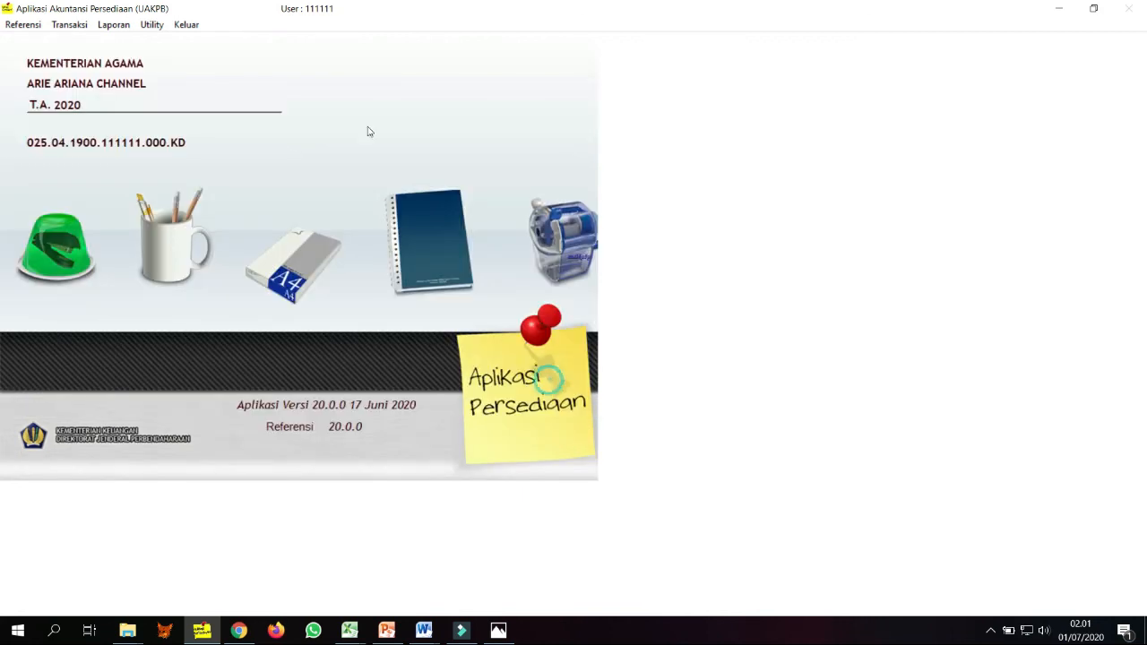
Step: Preview the inventory position report (Laporan Posisi Persediaan) up to 01-07-2020 and close it
{"action": "left_click", "coordinate": [114, 25]}
{"action": "left_click", "coordinate": [259, 92]}
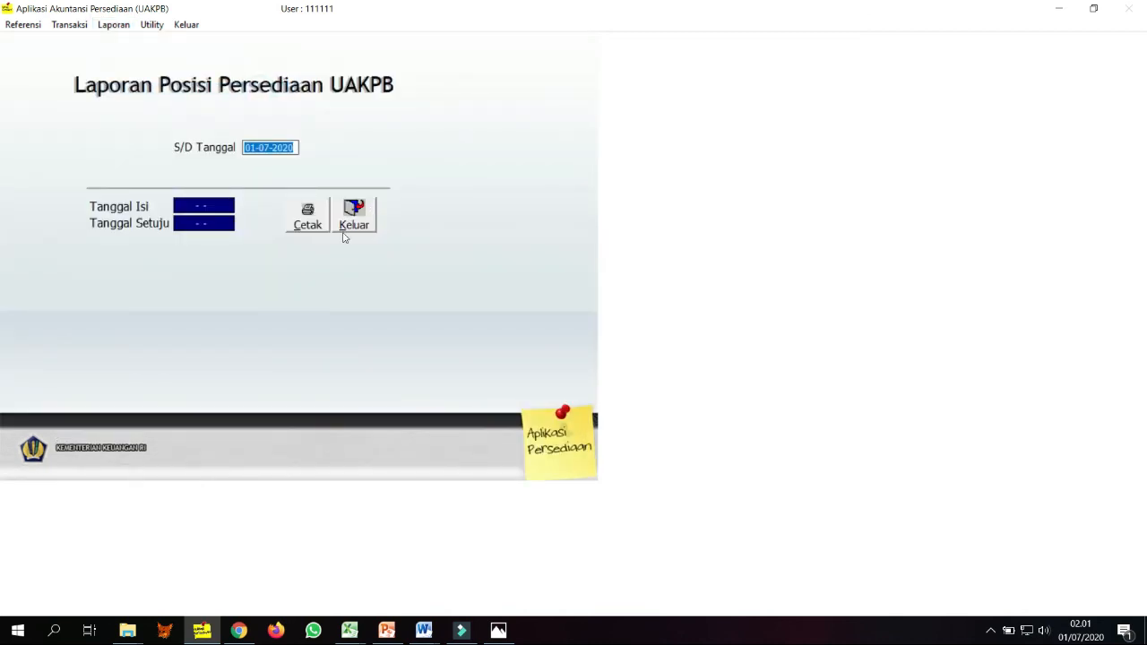
{"action": "left_click", "coordinate": [311, 223]}
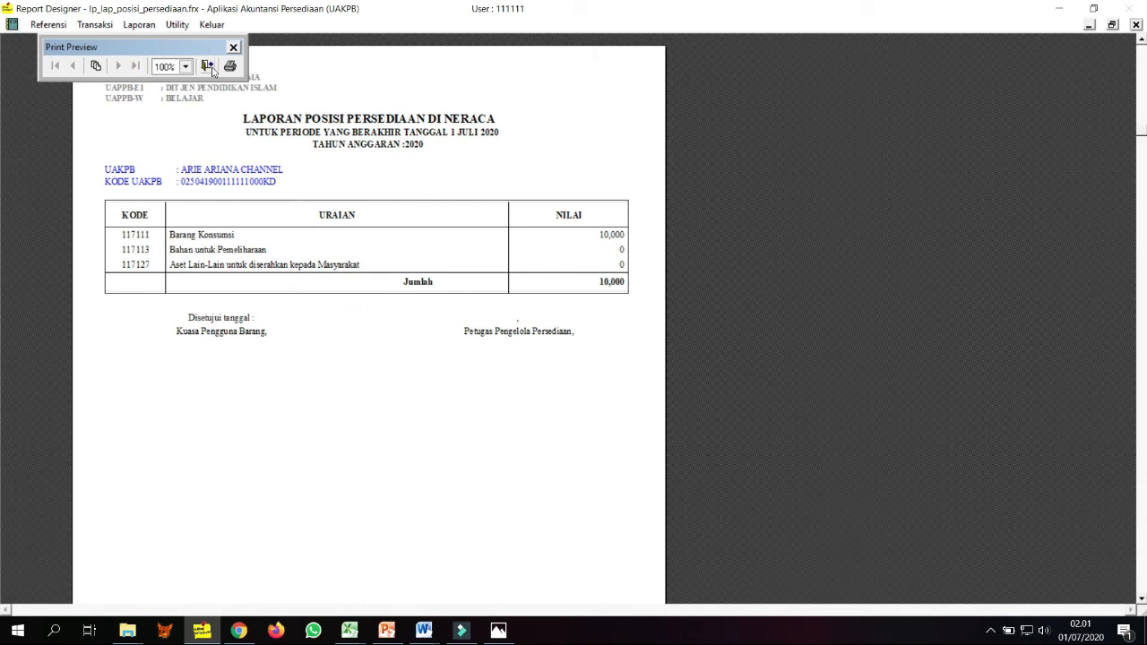
{"action": "left_click", "coordinate": [207, 66]}
Step: Start a new outgoing usage (Pemakaian) record with proof number 2221 and the document date 03-08-2020
{"action": "left_click", "coordinate": [150, 24]}
{"action": "mouse_move", "coordinate": [120, 56]}
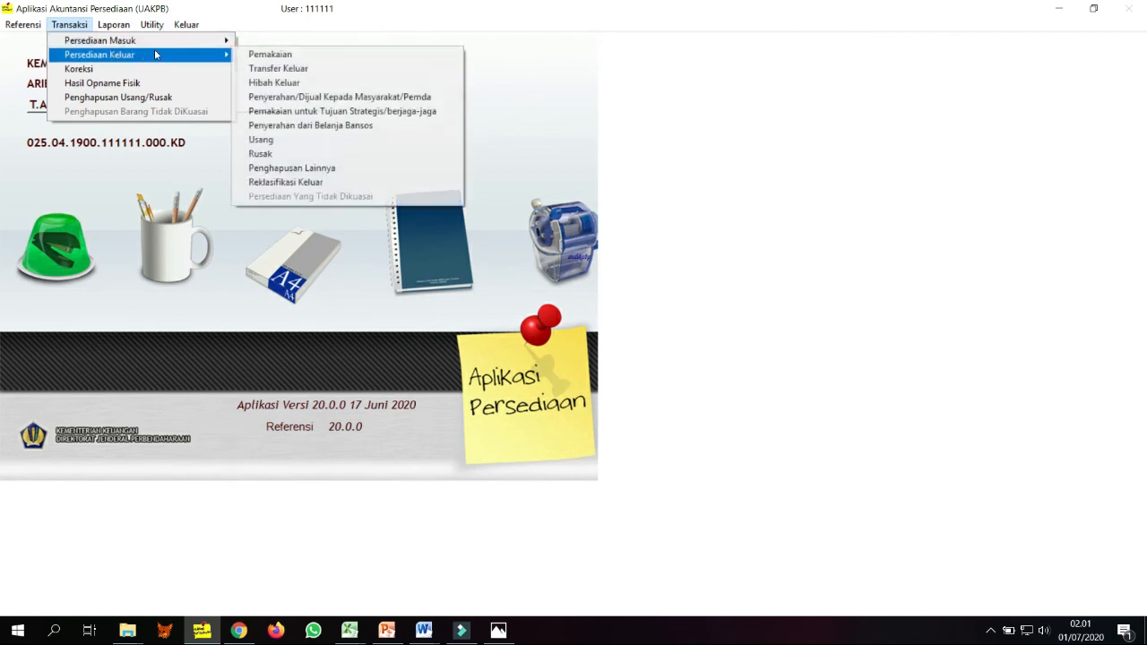
{"action": "left_click", "coordinate": [260, 53]}
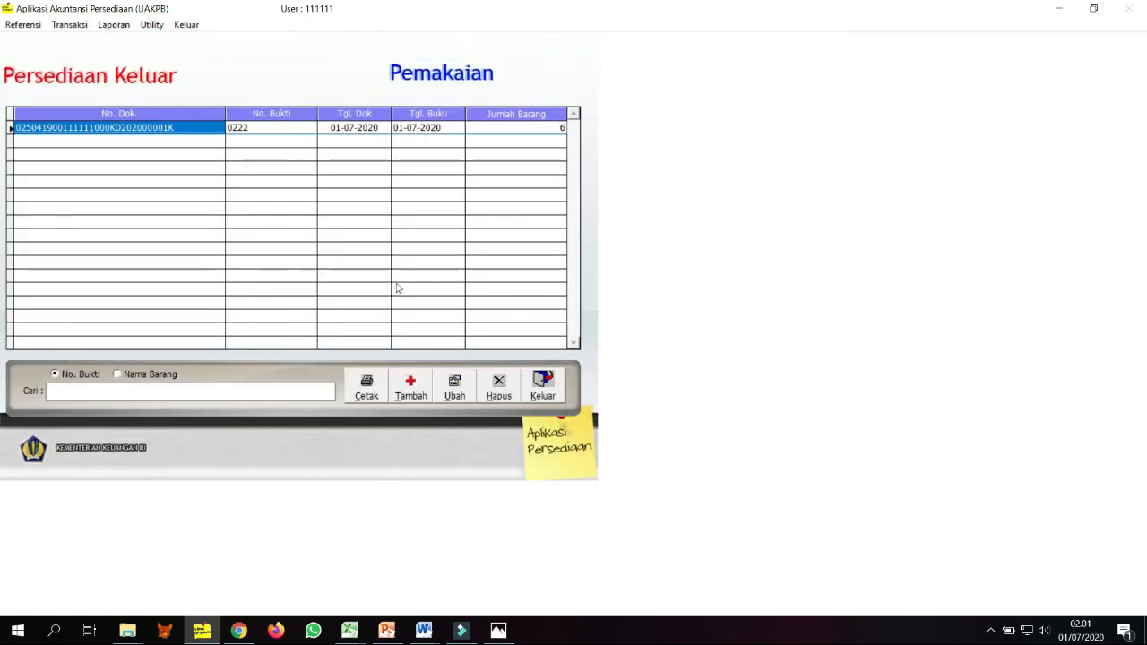
{"action": "left_click", "coordinate": [411, 388]}
{"action": "type", "text": "2221"}
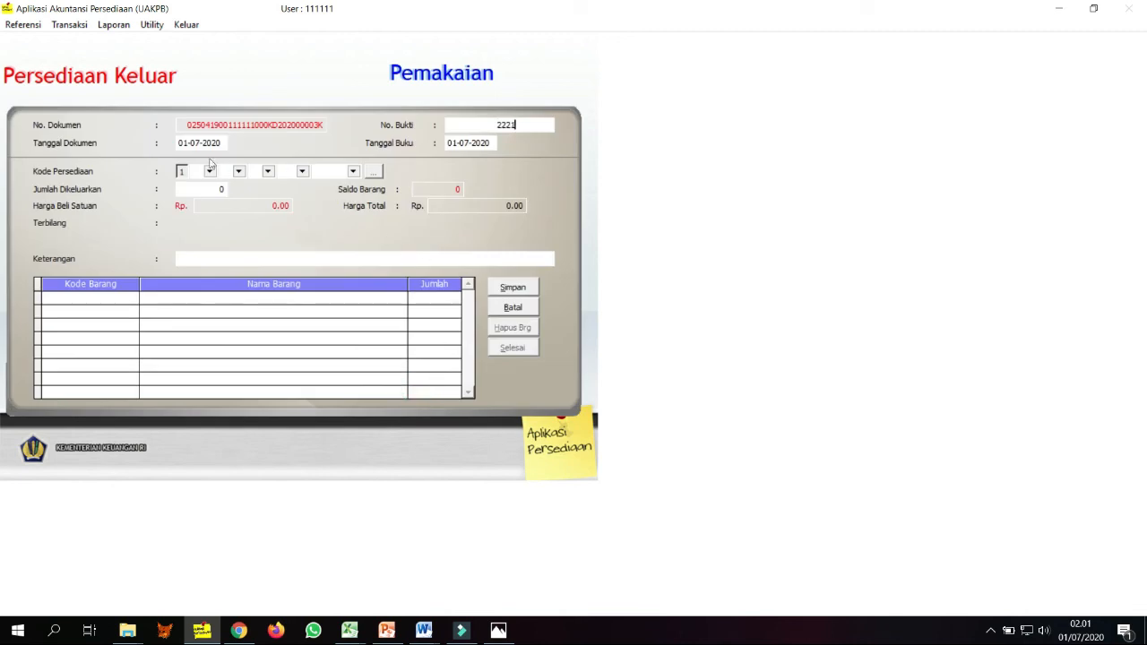
{"action": "key", "text": "Tab"}
{"action": "type", "text": "03-"}
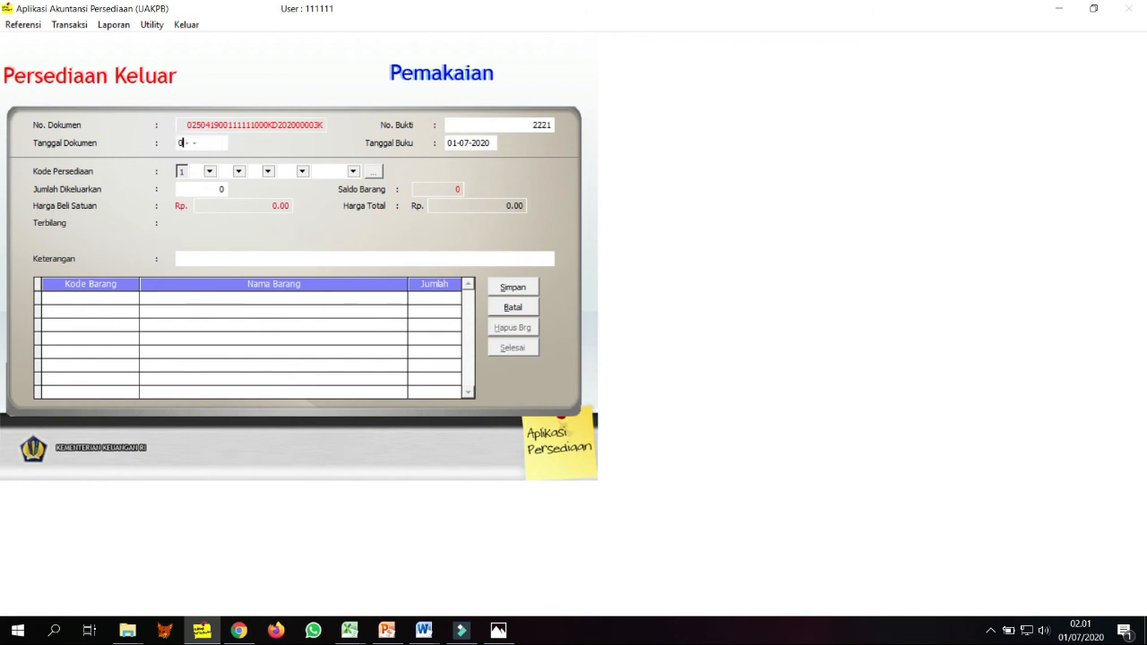
{"action": "type", "text": "08-2020"}
{"action": "key", "text": "Tab"}
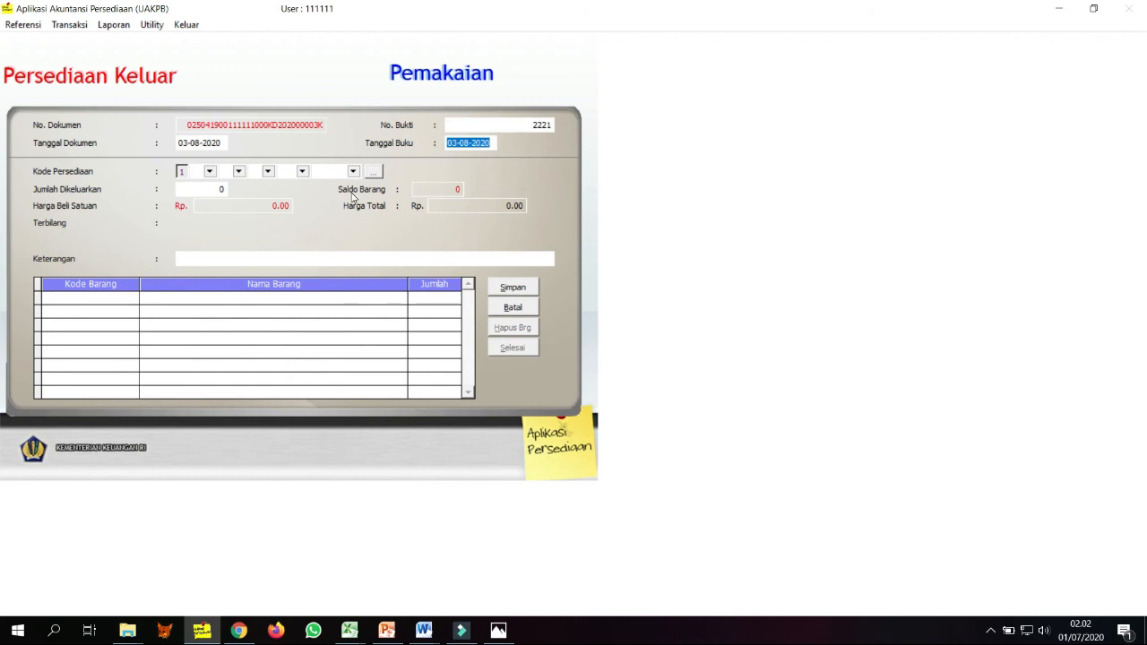
Step: Issue 2 boxes of Pensil in the usage record, save and finish it, and close the usage list
{"action": "left_click", "coordinate": [375, 172]}
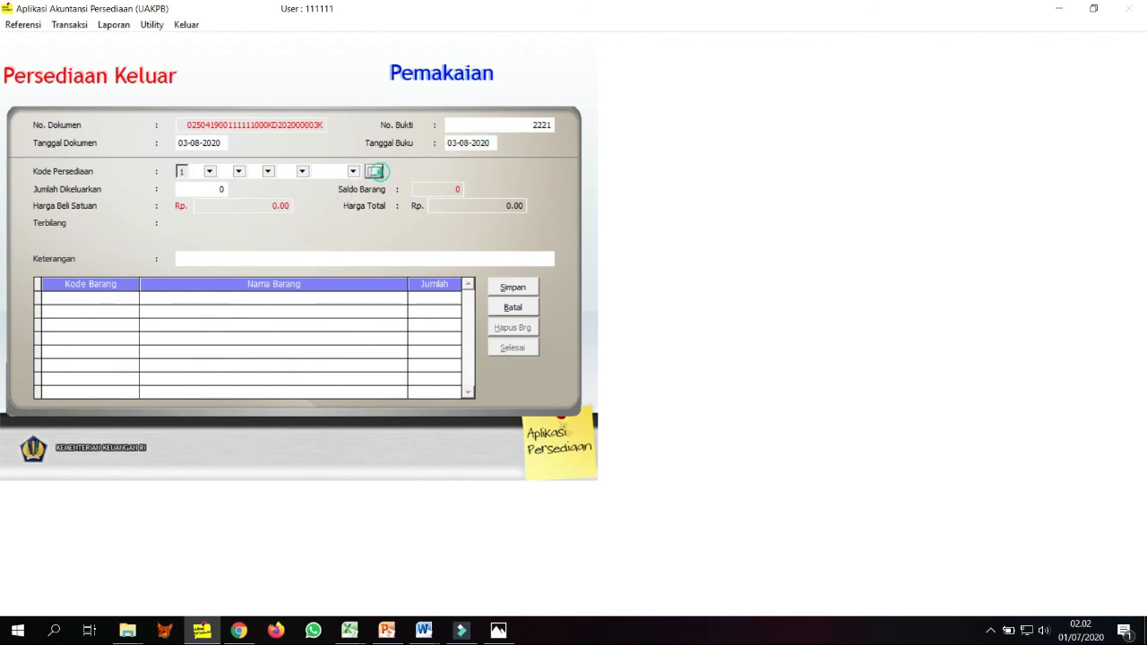
{"action": "double_click", "coordinate": [398, 112]}
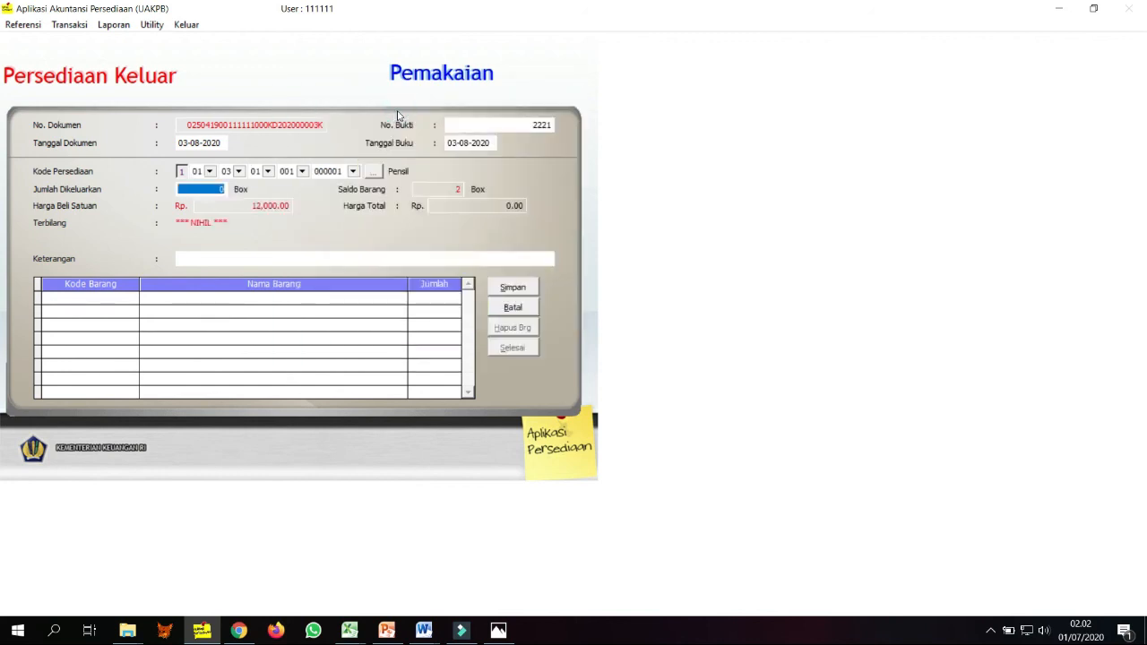
{"action": "type", "text": "2"}
{"action": "key", "text": "Return"}
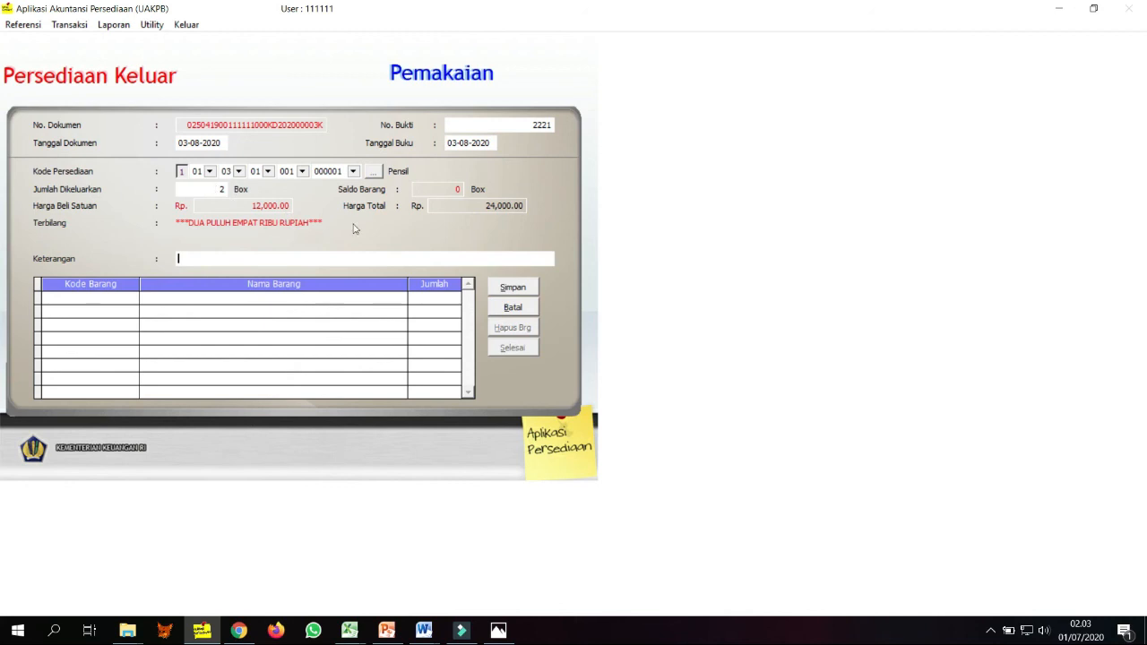
{"action": "left_click", "coordinate": [518, 296]}
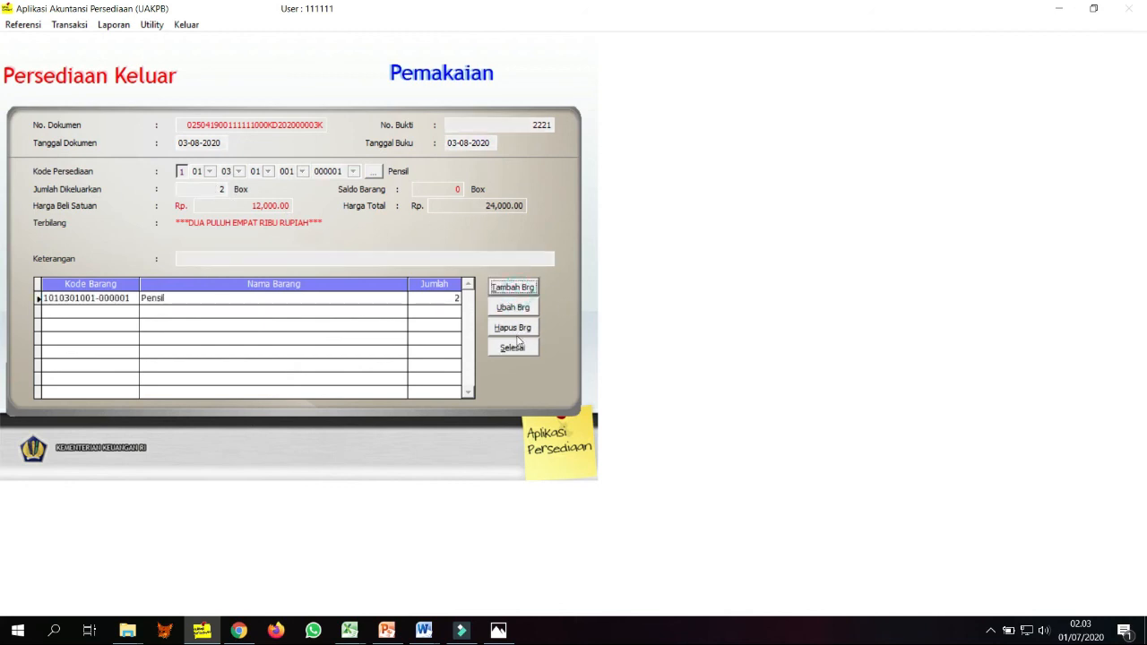
{"action": "left_click", "coordinate": [522, 348]}
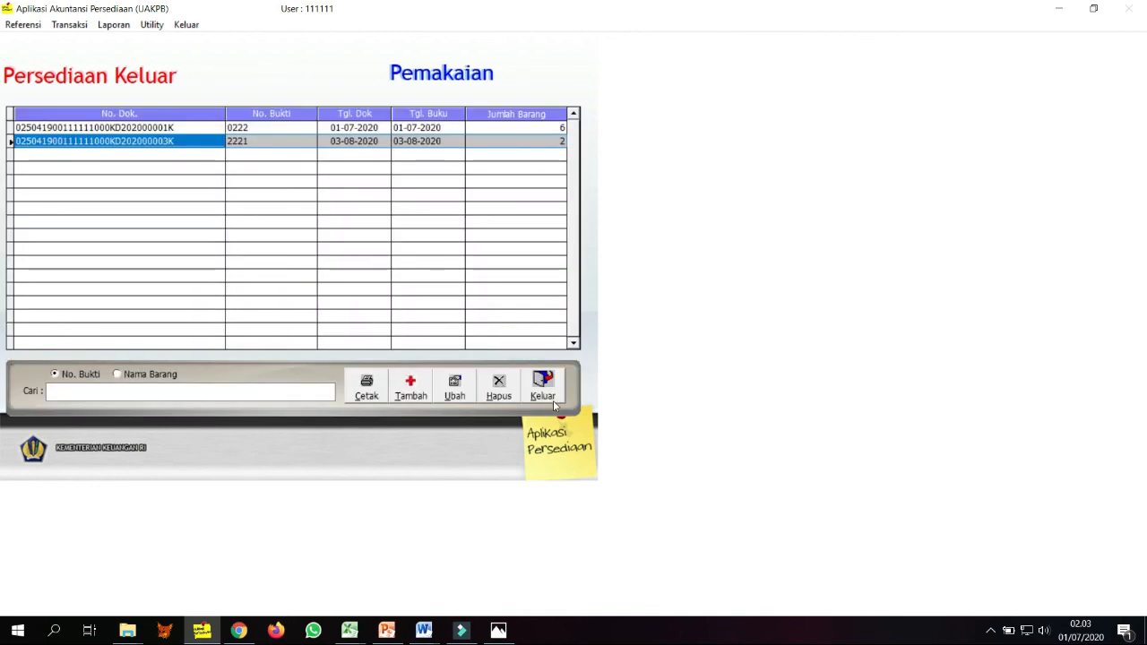
{"action": "left_click", "coordinate": [543, 387]}
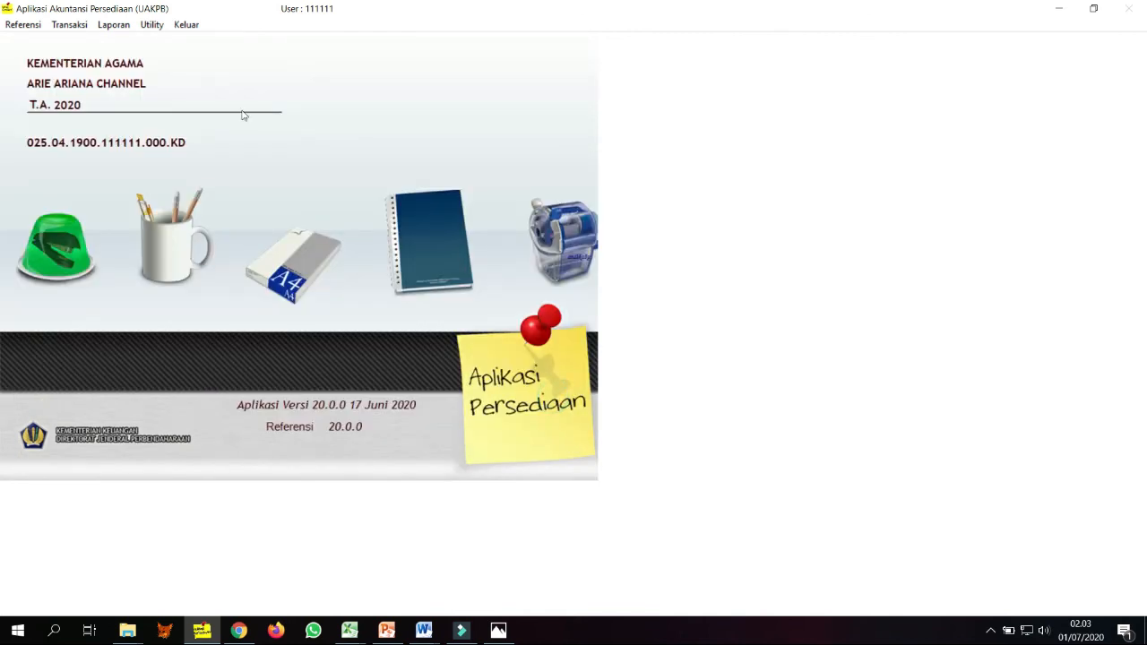
Step: Send the inventory transactions for month 07 (Juli) 2020 to SIMAK-BMN in C:\PSEDIA10\KIRIM\
{"action": "left_click", "coordinate": [152, 25]}
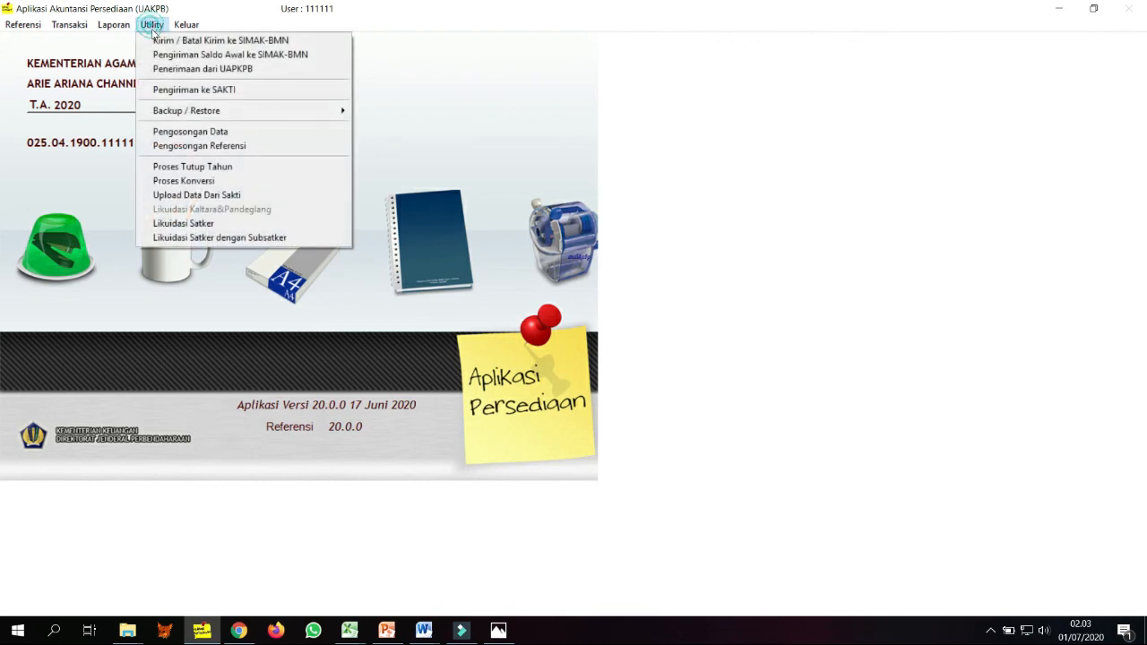
{"action": "left_click", "coordinate": [171, 41]}
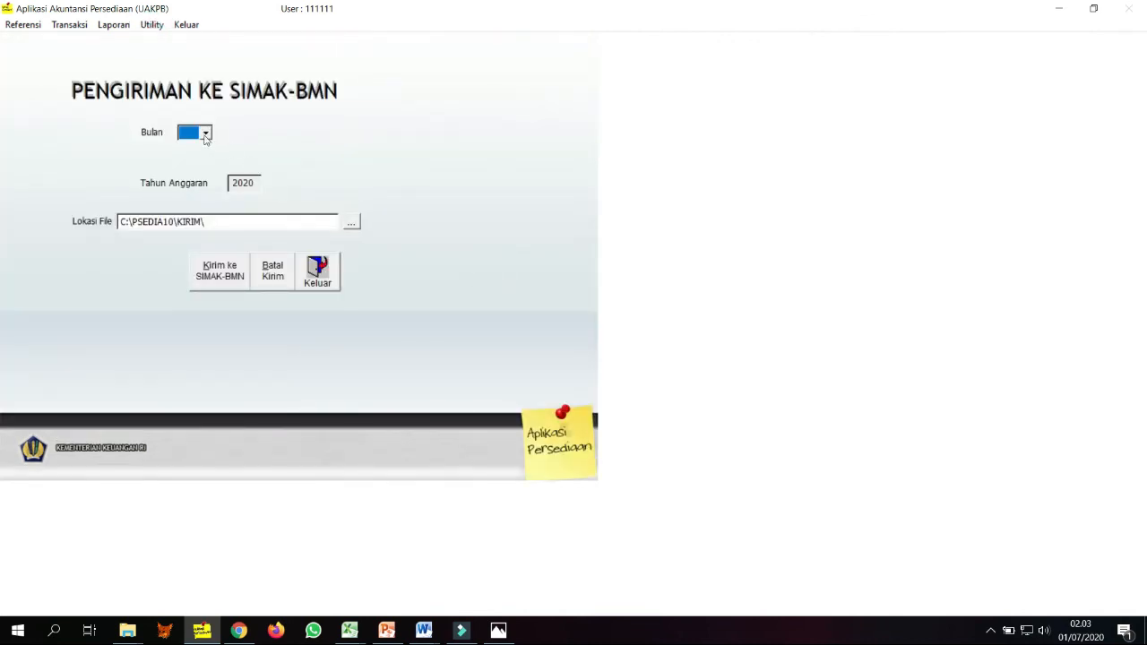
{"action": "left_click", "coordinate": [205, 132]}
{"action": "left_click", "coordinate": [221, 219]}
{"action": "left_click", "coordinate": [224, 274]}
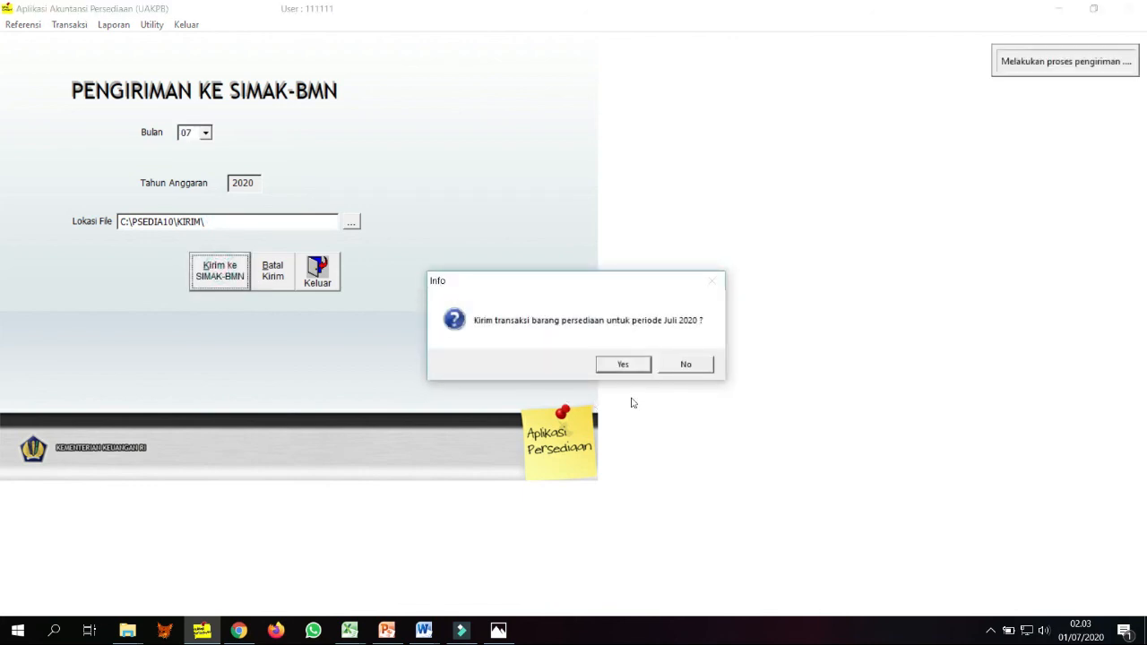
{"action": "left_click", "coordinate": [627, 365]}
{"action": "left_click", "coordinate": [676, 367]}
{"action": "left_click", "coordinate": [660, 364]}
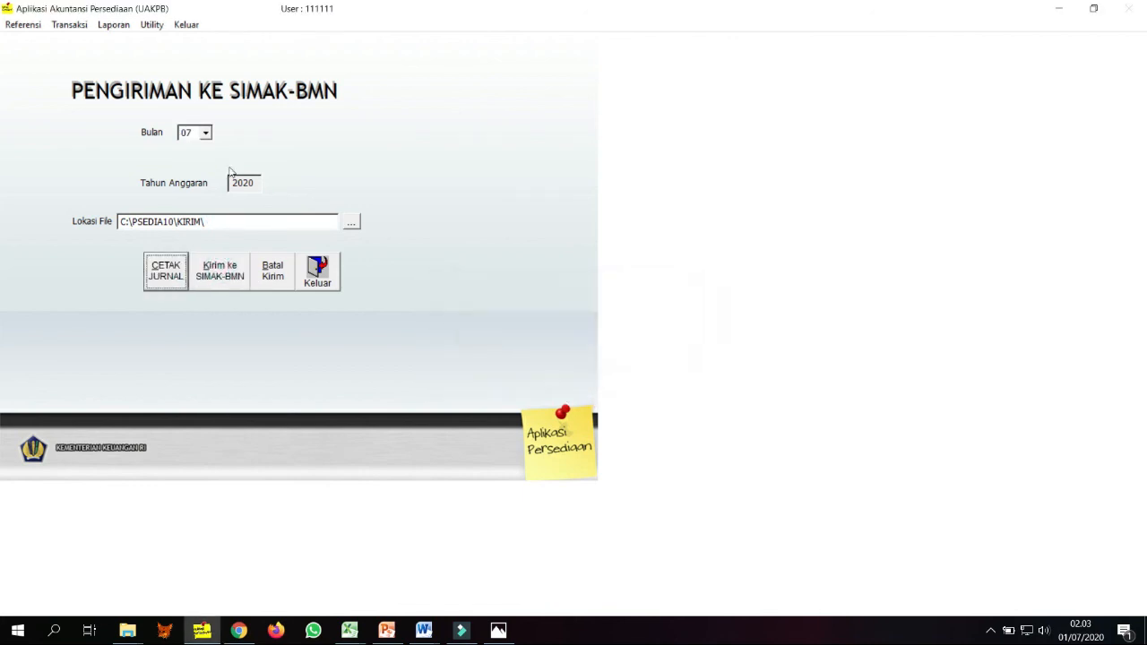
Step: Send the inventory transactions for month 08 (Agustus) 2020 to SIMAK-BMN
{"action": "left_click", "coordinate": [205, 132]}
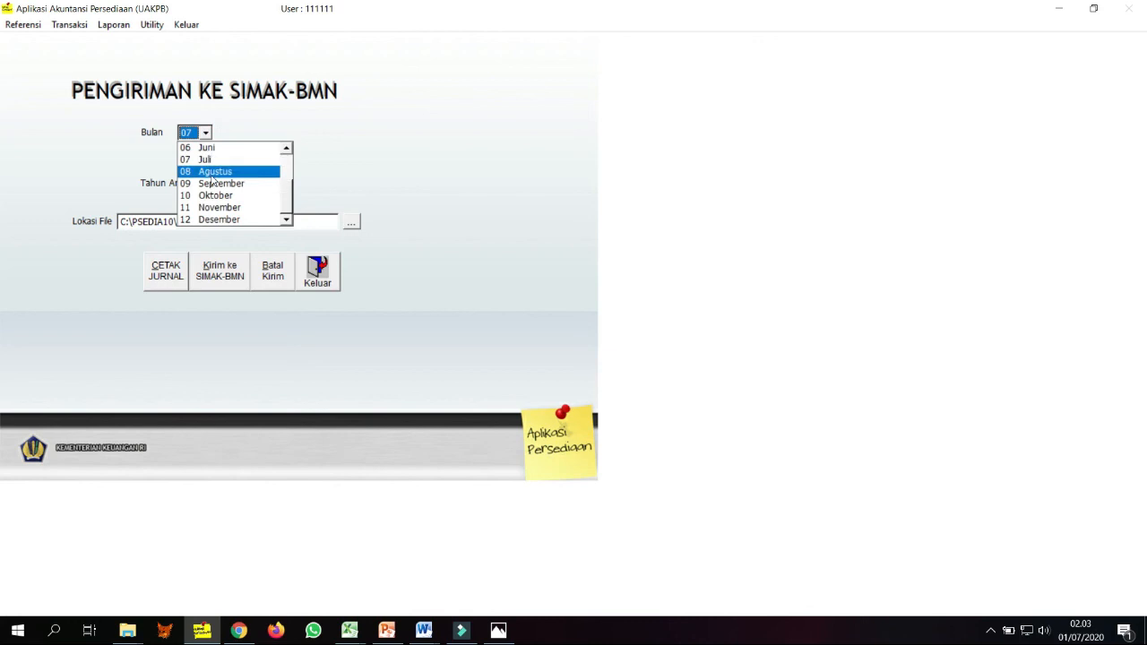
{"action": "left_click", "coordinate": [213, 171]}
{"action": "left_click", "coordinate": [220, 274]}
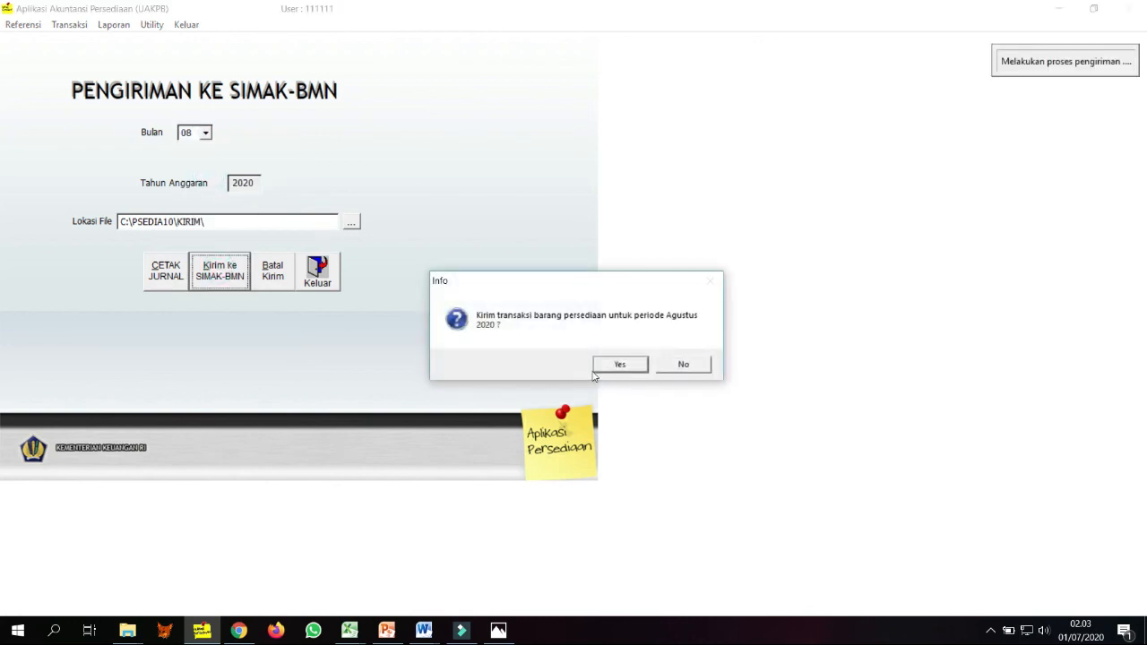
{"action": "left_click", "coordinate": [617, 367]}
{"action": "key", "text": "Return"}
{"action": "key", "text": "Return"}
Step: Preview the August 2020 inventory journal by transaction type and close it
{"action": "left_click", "coordinate": [166, 271]}
{"action": "scroll", "coordinate": [468, 345], "scroll_direction": "down", "scroll_amount": 1}
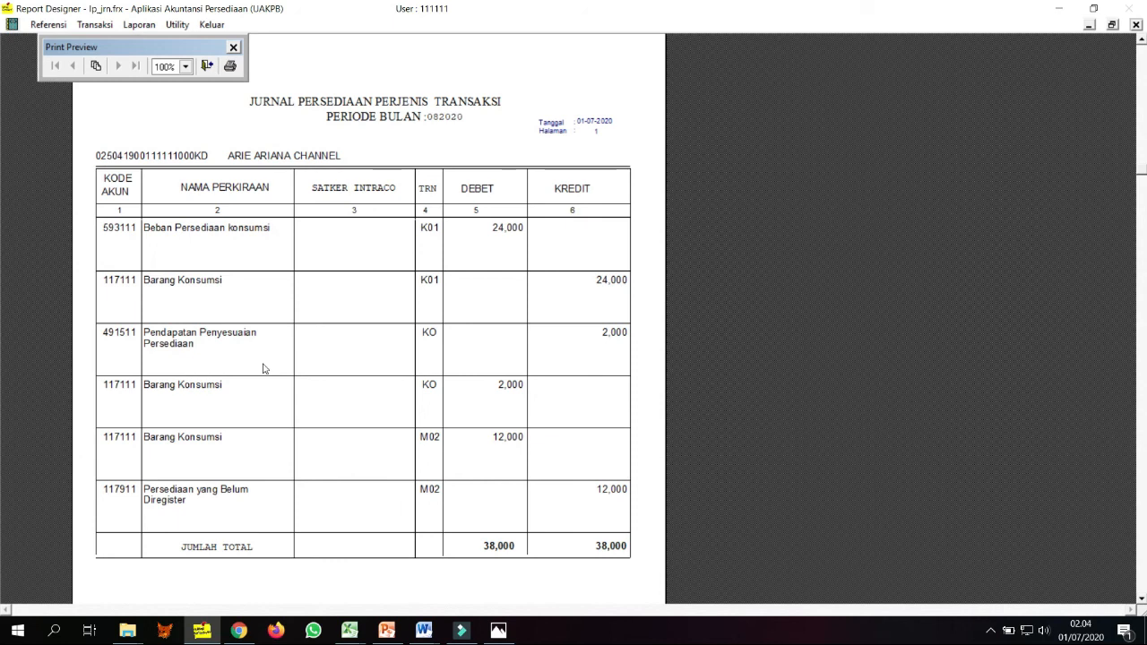
{"action": "key", "text": "Escape"}
Step: Reopen the SIMAK-BMN sending form and look through its list of months without choosing one
{"action": "left_click", "coordinate": [152, 25]}
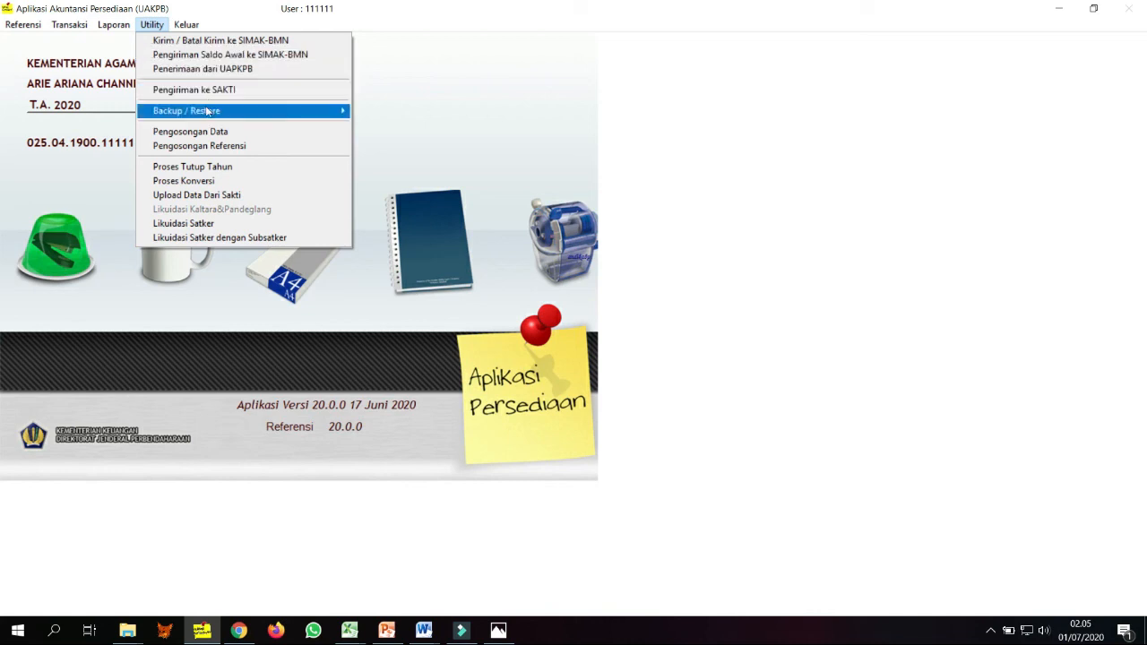
{"action": "left_click", "coordinate": [227, 42]}
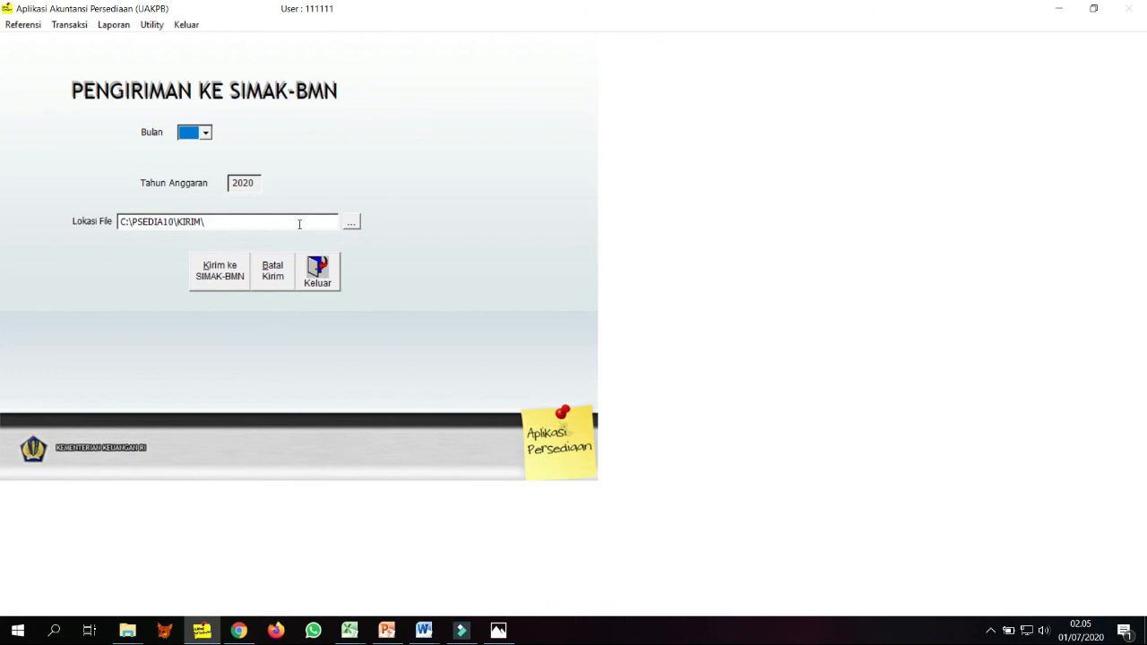
{"action": "left_click", "coordinate": [205, 133]}
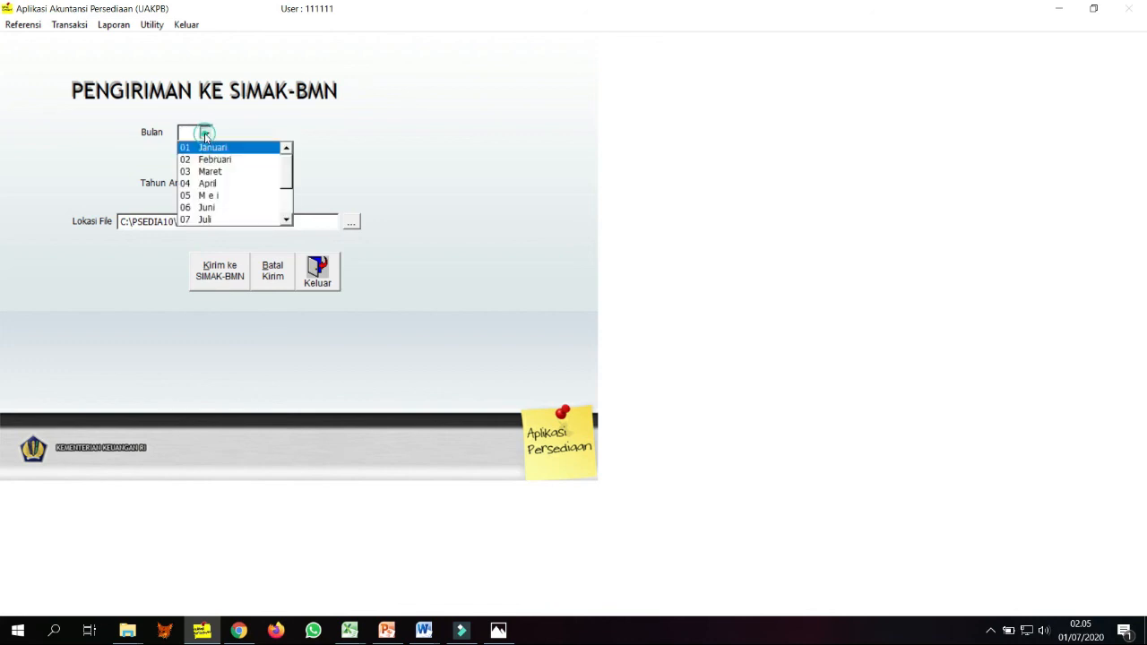
{"action": "left_click", "coordinate": [286, 221]}
{"action": "left_click", "coordinate": [287, 221]}
{"action": "left_click", "coordinate": [449, 165]}
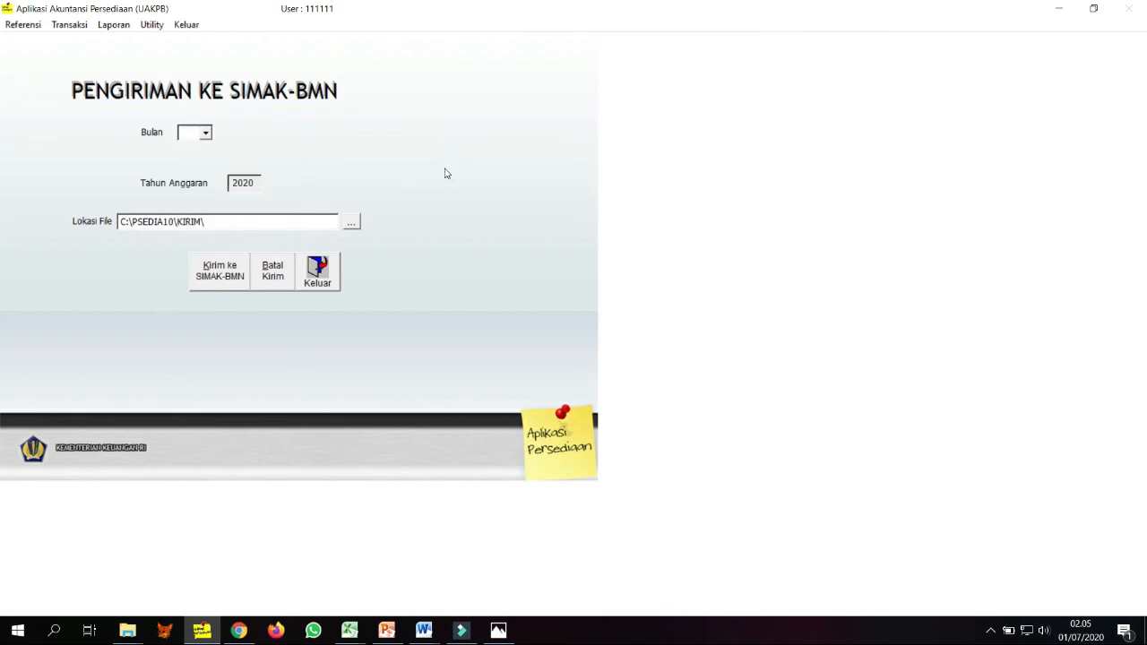
Step: Switch to File Explorer and delete all the files in the C:\psedia10\kirim folder
{"action": "left_click", "coordinate": [352, 222]}
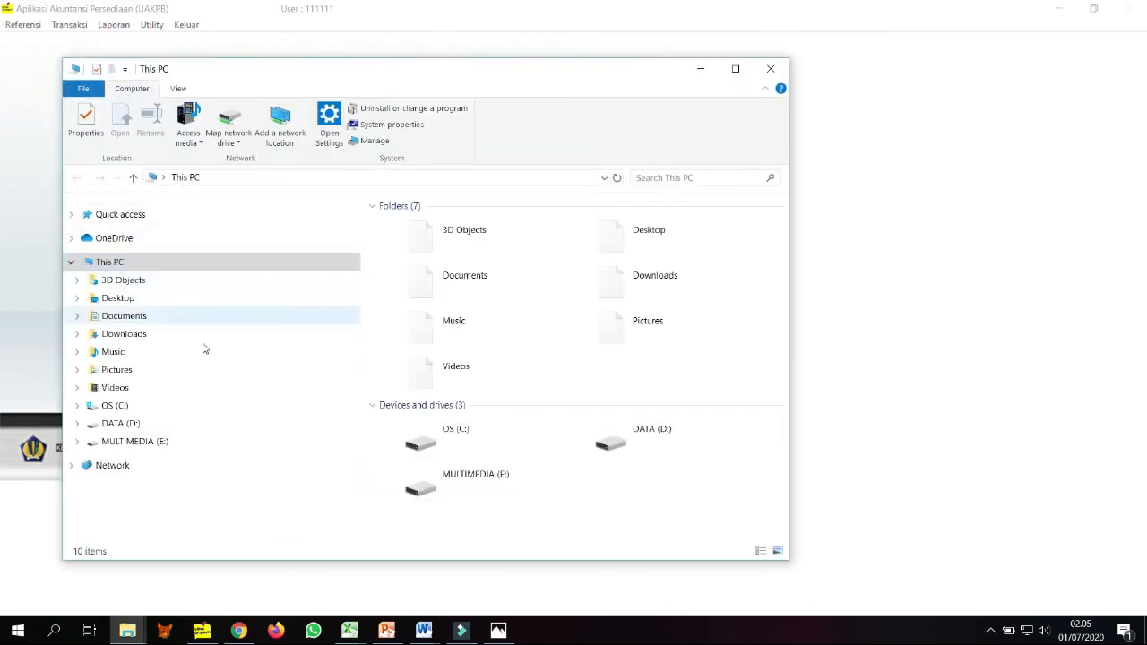
{"action": "left_click", "coordinate": [120, 406]}
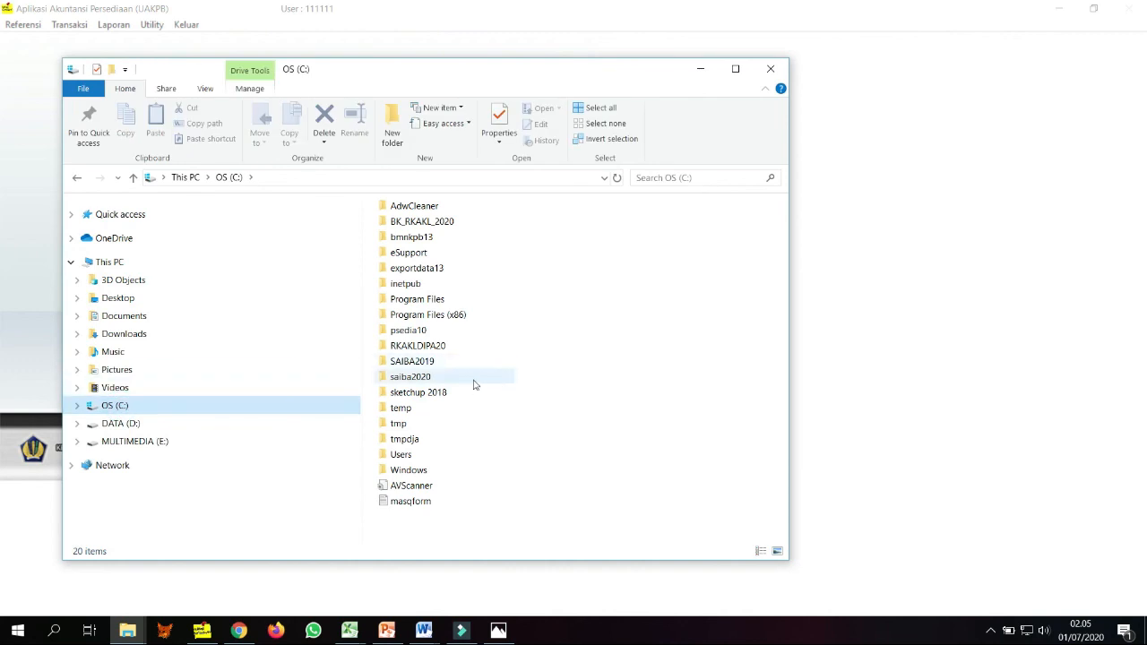
{"action": "double_click", "coordinate": [404, 335]}
{"action": "scroll", "coordinate": [413, 362], "scroll_direction": "down", "scroll_amount": 2}
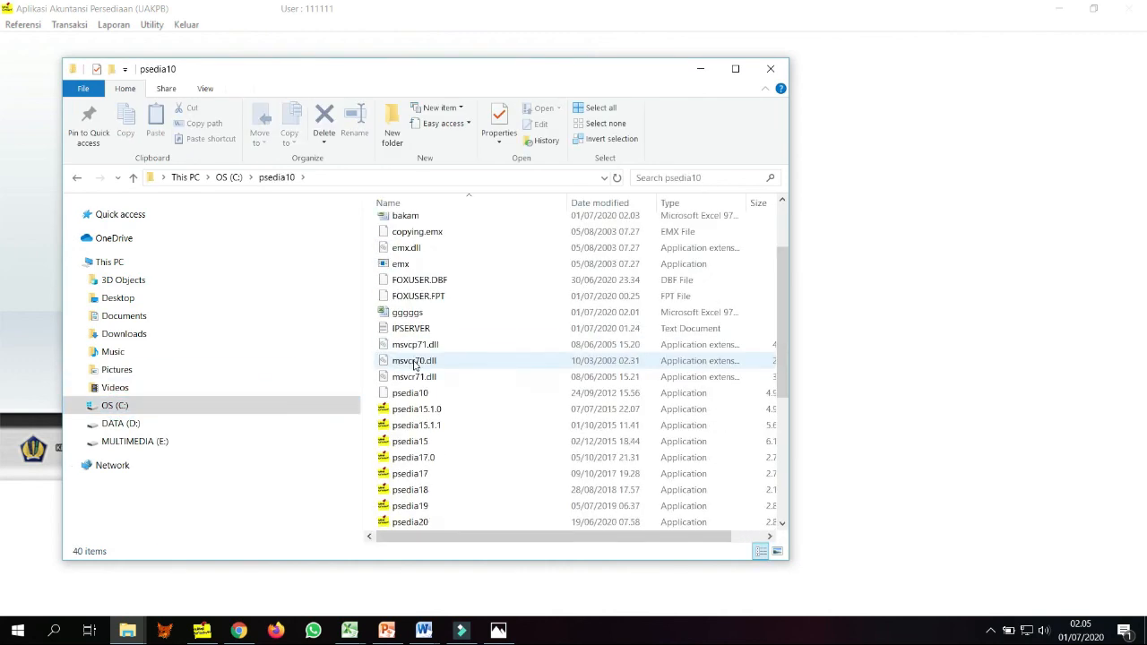
{"action": "scroll", "coordinate": [412, 356], "scroll_direction": "up", "scroll_amount": 2}
{"action": "double_click", "coordinate": [403, 257]}
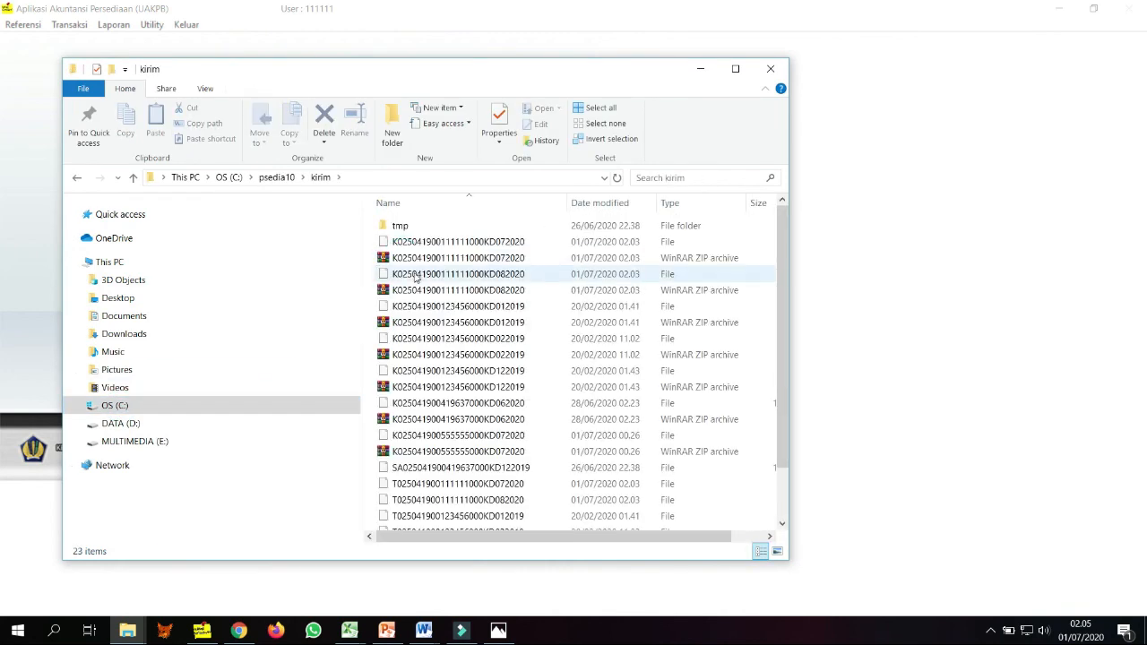
{"action": "left_click", "coordinate": [408, 242]}
{"action": "key", "text": "ctrl+a"}
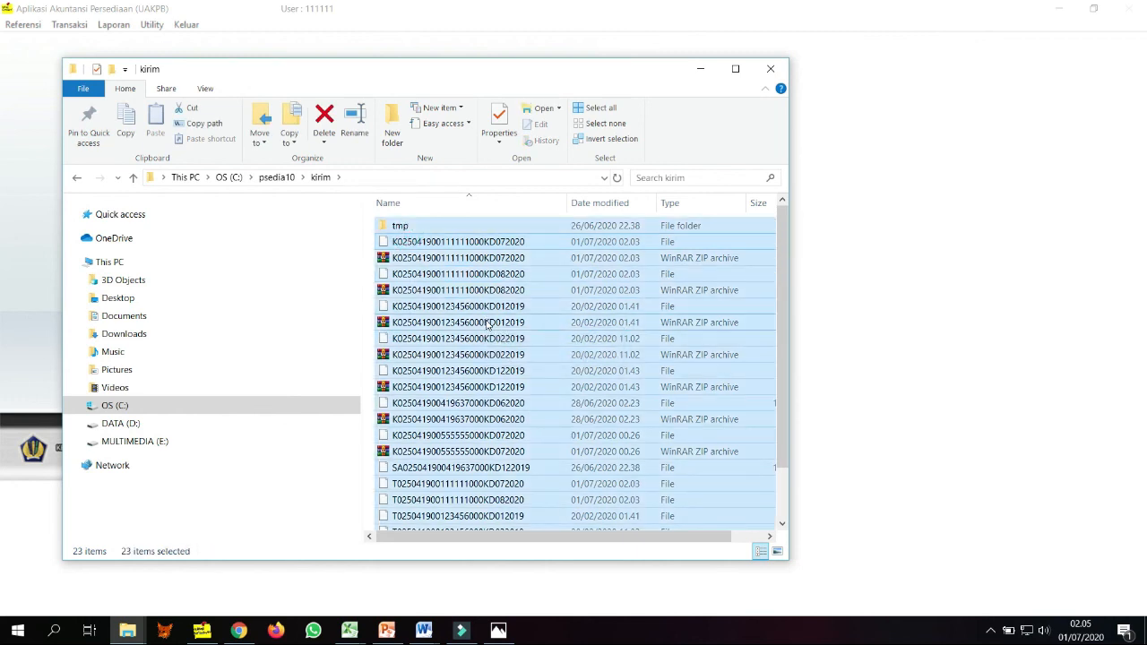
{"action": "key", "text": "Delete"}
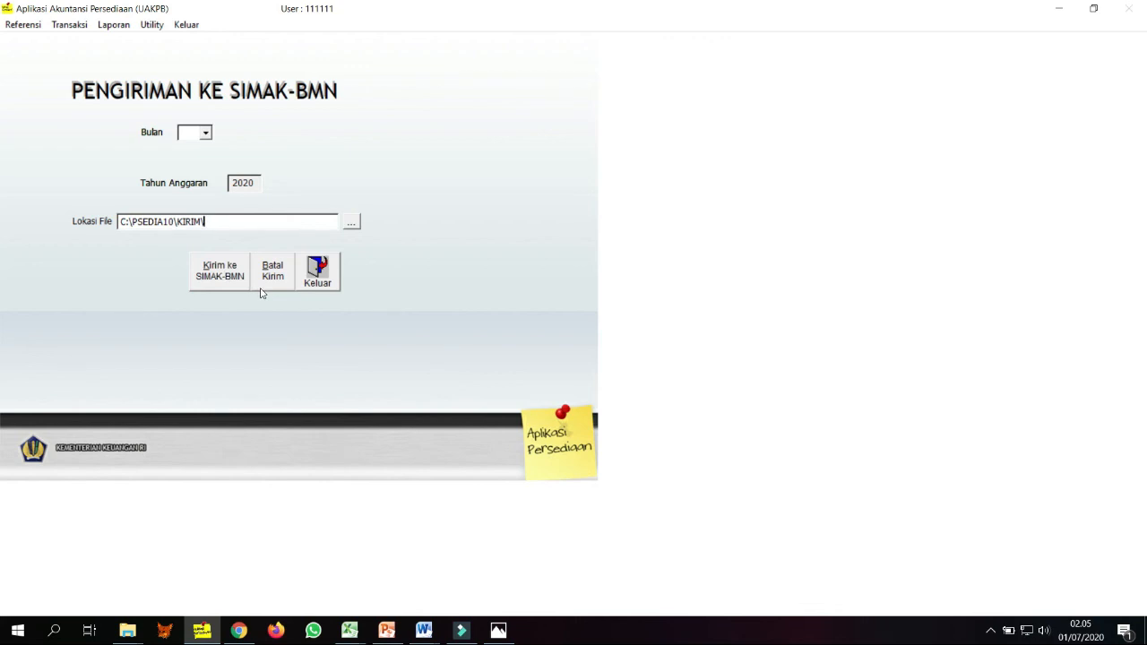
Step: Create a new folder named "kirim pere" on the DATA (D:) drive and maximize the Explorer window
{"action": "left_click", "coordinate": [127, 630]}
{"action": "left_click", "coordinate": [314, 596]}
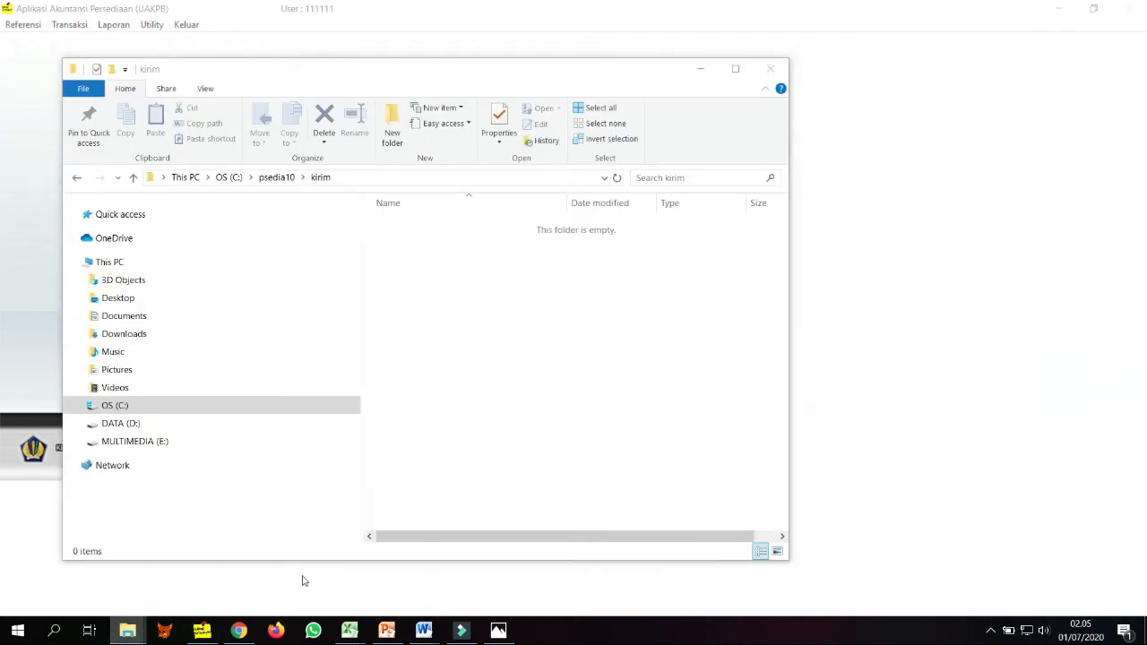
{"action": "left_click", "coordinate": [126, 424]}
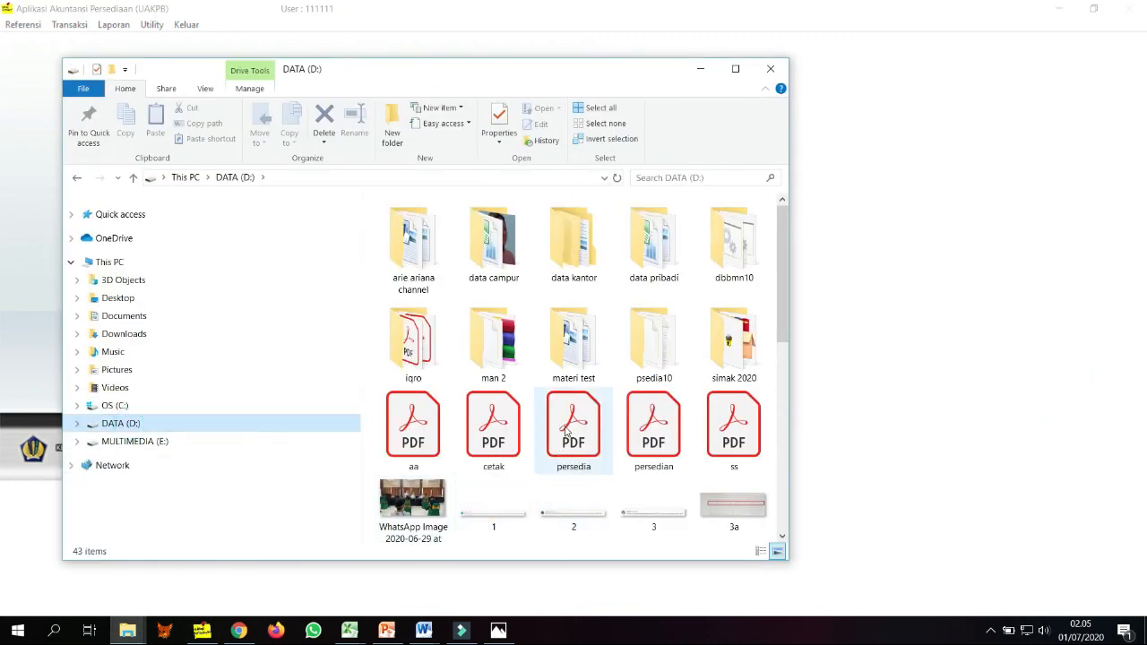
{"action": "scroll", "coordinate": [627, 439], "scroll_direction": "down", "scroll_amount": 5}
{"action": "right_click", "coordinate": [682, 277]}
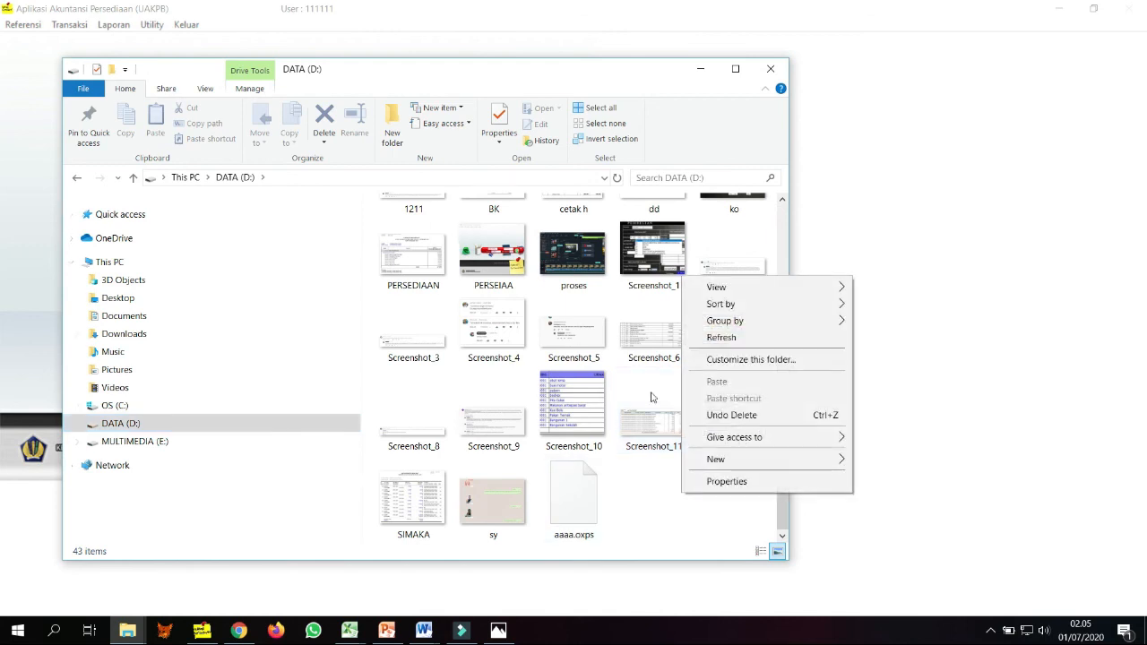
{"action": "left_click", "coordinate": [394, 138]}
{"action": "type", "text": "data perse"}
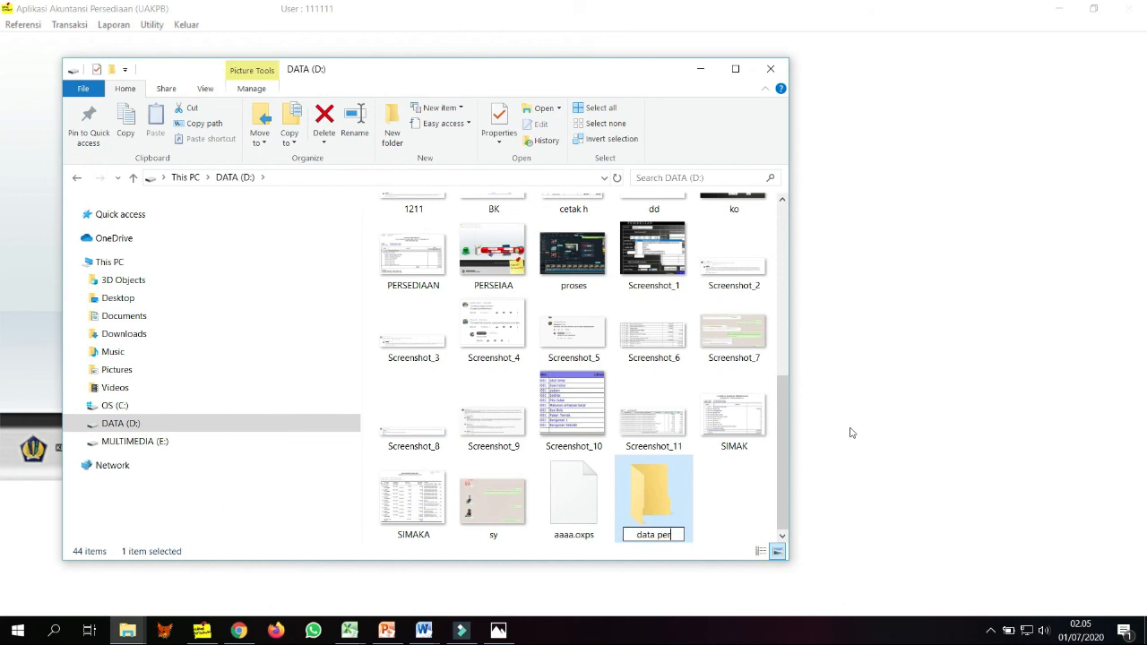
{"action": "key", "text": "BackSpace"}
{"action": "key", "text": "BackSpace"}
{"action": "key", "text": "BackSpace"}
{"action": "key", "text": "BackSpace"}
{"action": "key", "text": "BackSpace"}
{"action": "key", "text": "BackSpace"}
{"action": "key", "text": "BackSpace"}
{"action": "key", "text": "BackSpace"}
{"action": "key", "text": "BackSpace"}
{"action": "key", "text": "BackSpace"}
{"action": "type", "text": "kirim pere"}
{"action": "left_click", "coordinate": [735, 69]}
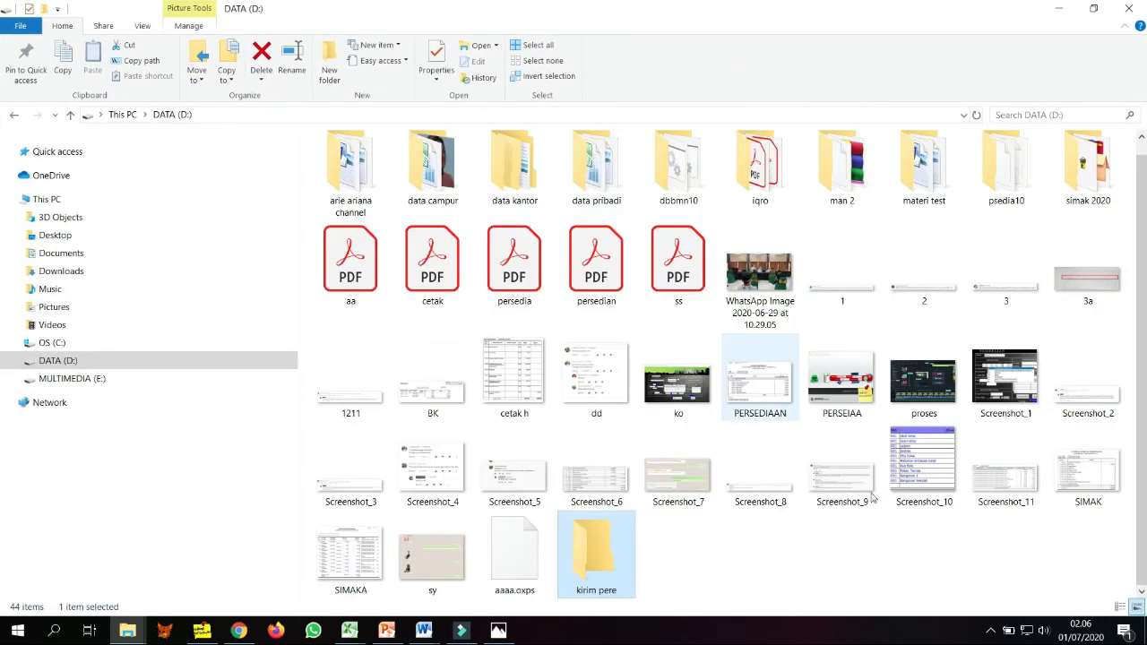
Step: Rename the new folder on the D: drive as "kirim persediaan"
{"action": "left_click", "coordinate": [601, 584]}
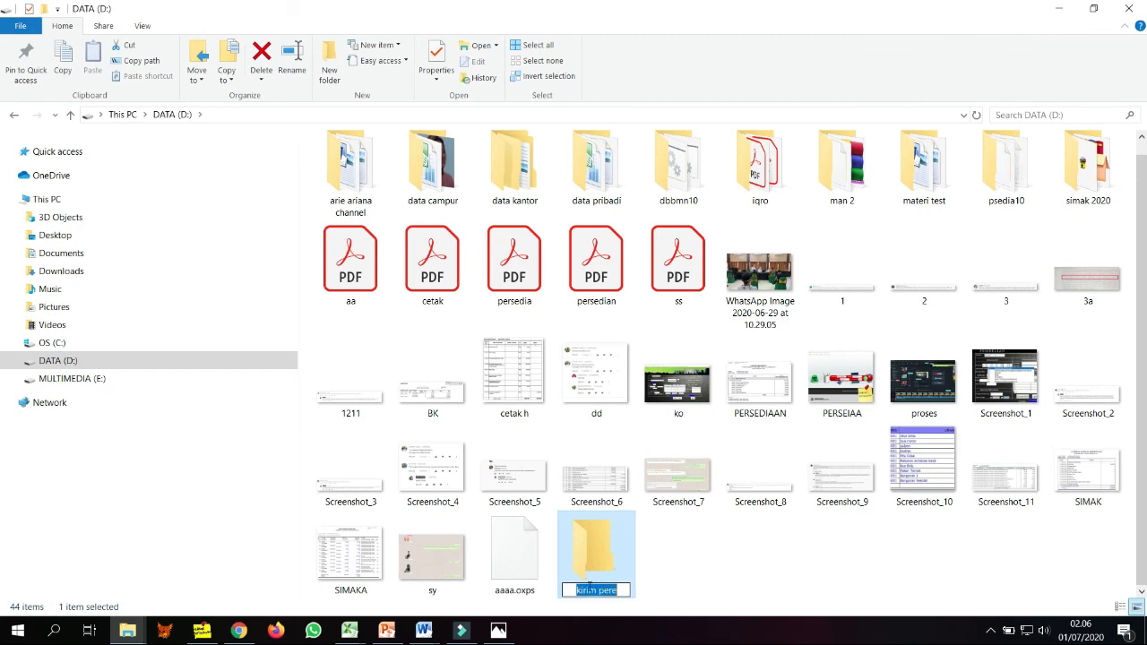
{"action": "type", "text": "kirim "}
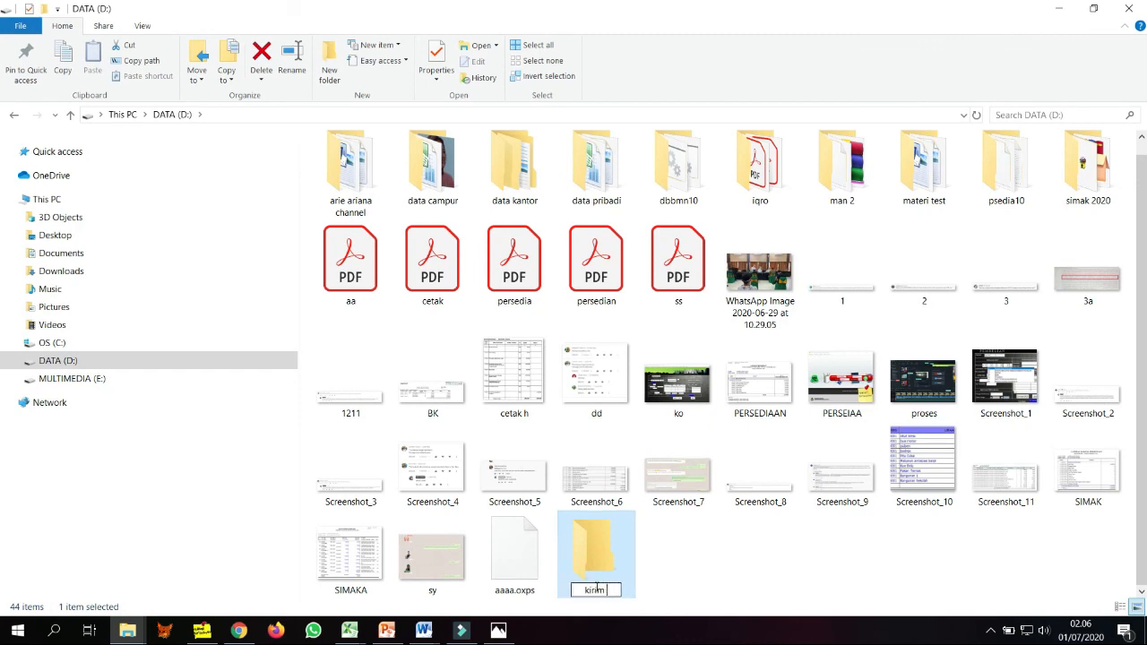
{"action": "type", "text": "persediaan"}
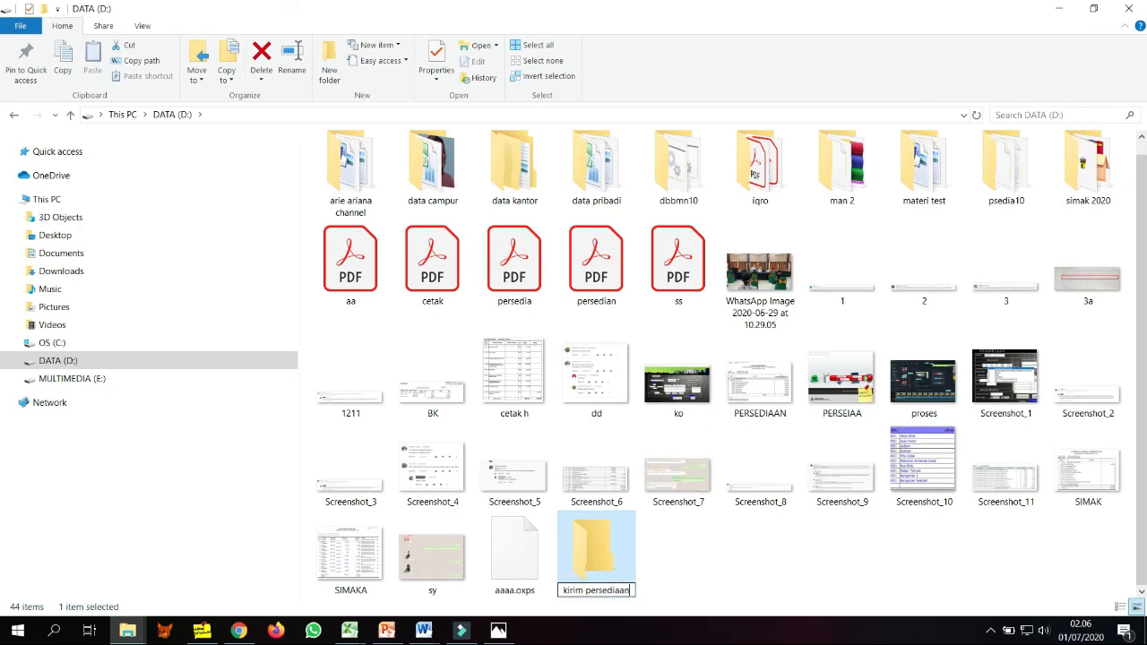
{"action": "key", "text": "Return"}
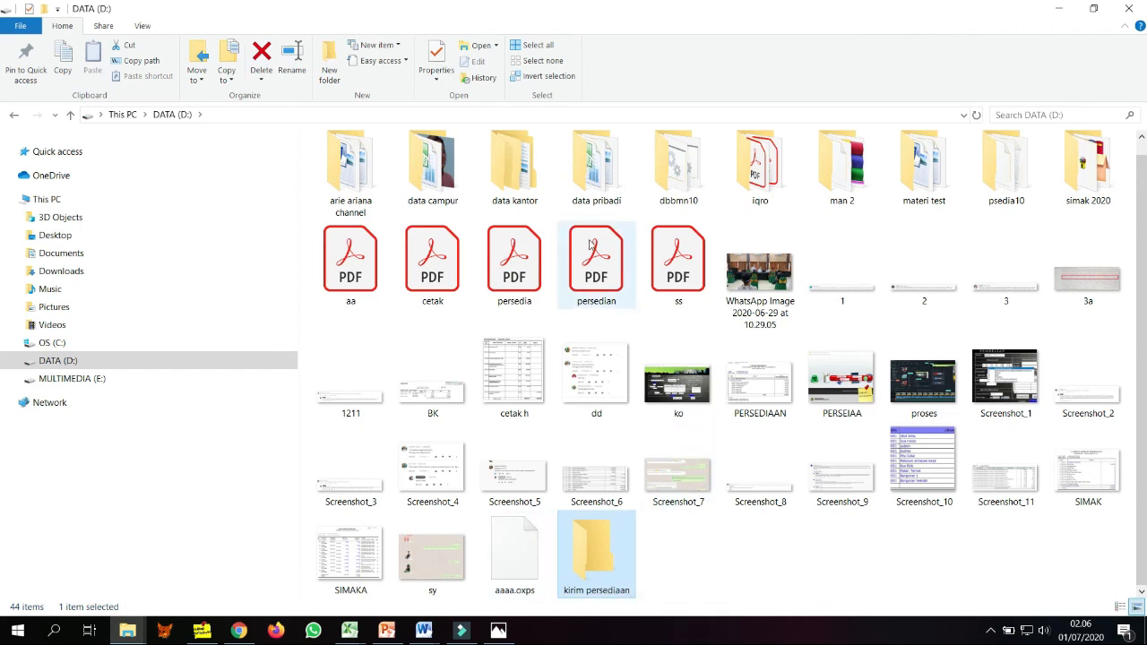
Step: Display the contents of the DATA (D:) drive in the List layout
{"action": "left_click", "coordinate": [143, 25]}
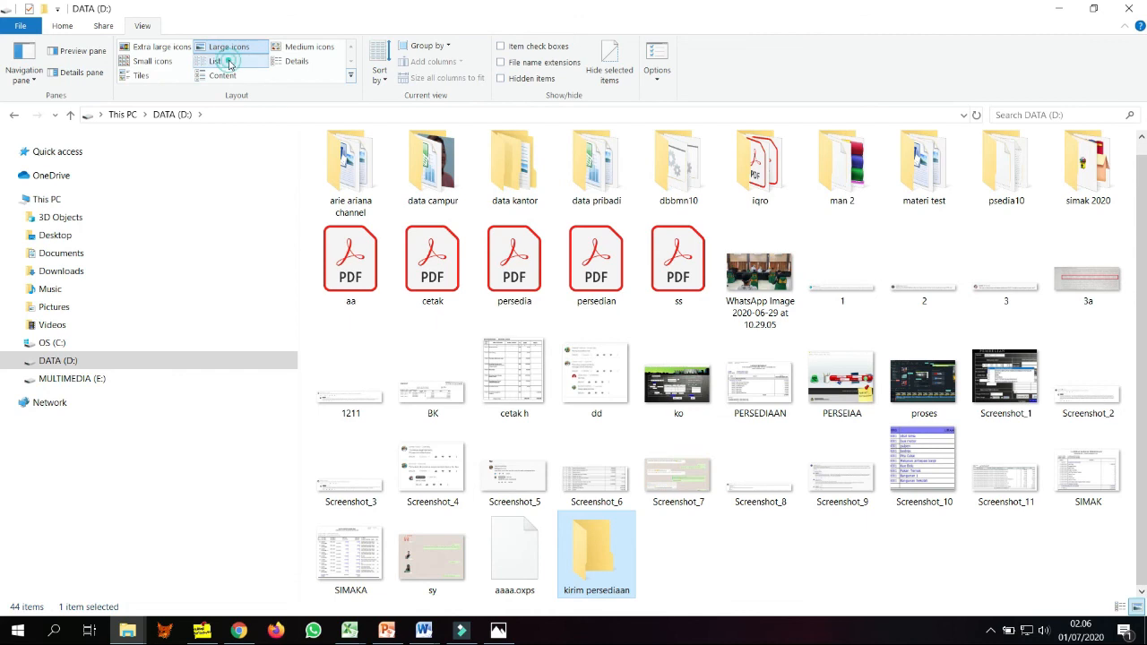
{"action": "left_click", "coordinate": [215, 61]}
{"action": "right_click", "coordinate": [763, 275]}
{"action": "left_click", "coordinate": [811, 320]}
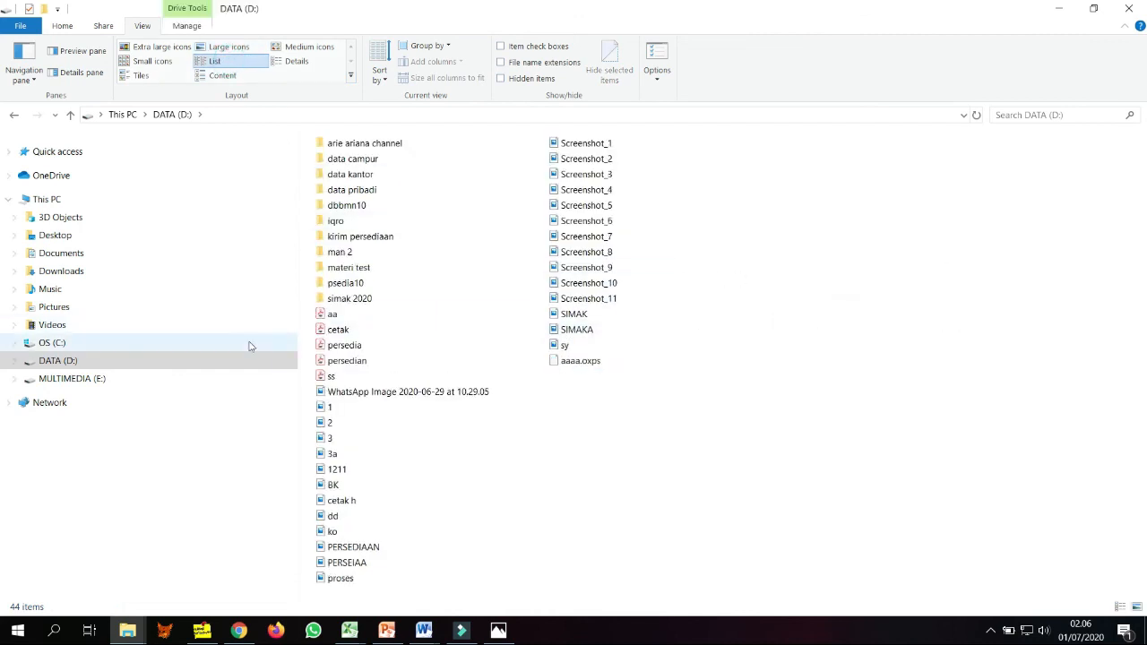
Step: Rename the "kirim persediaan" folder as "kirim_persediaan", replacing the space with an underscore
{"action": "left_click", "coordinate": [370, 241]}
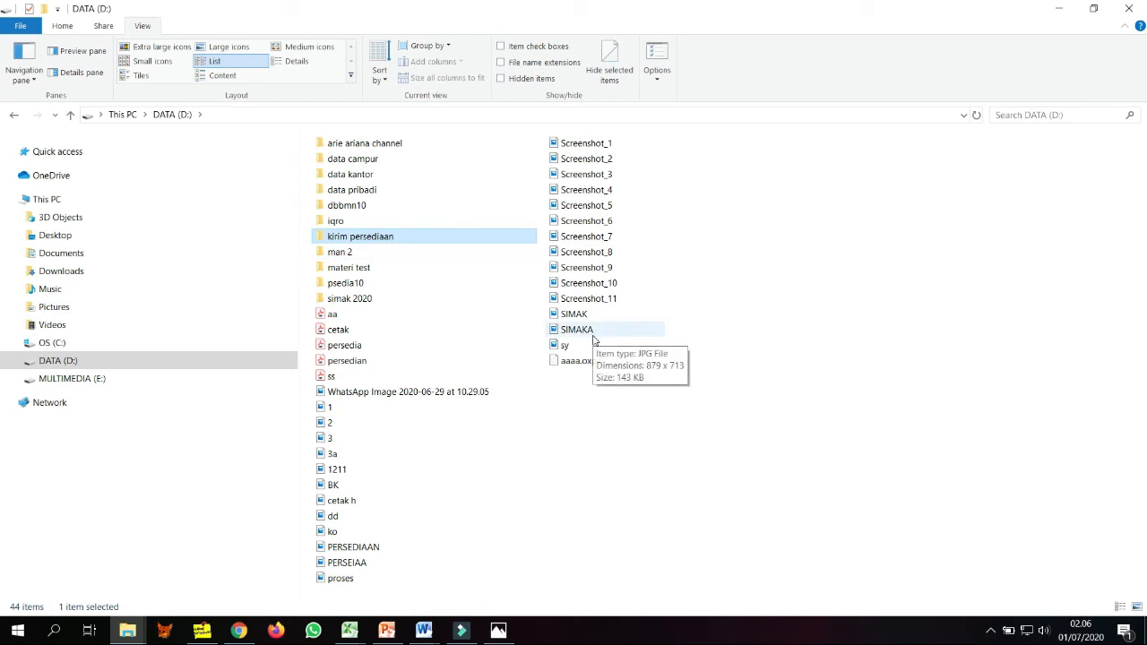
{"action": "key", "text": "F2"}
{"action": "key", "text": "Left"}
{"action": "key", "text": "Left"}
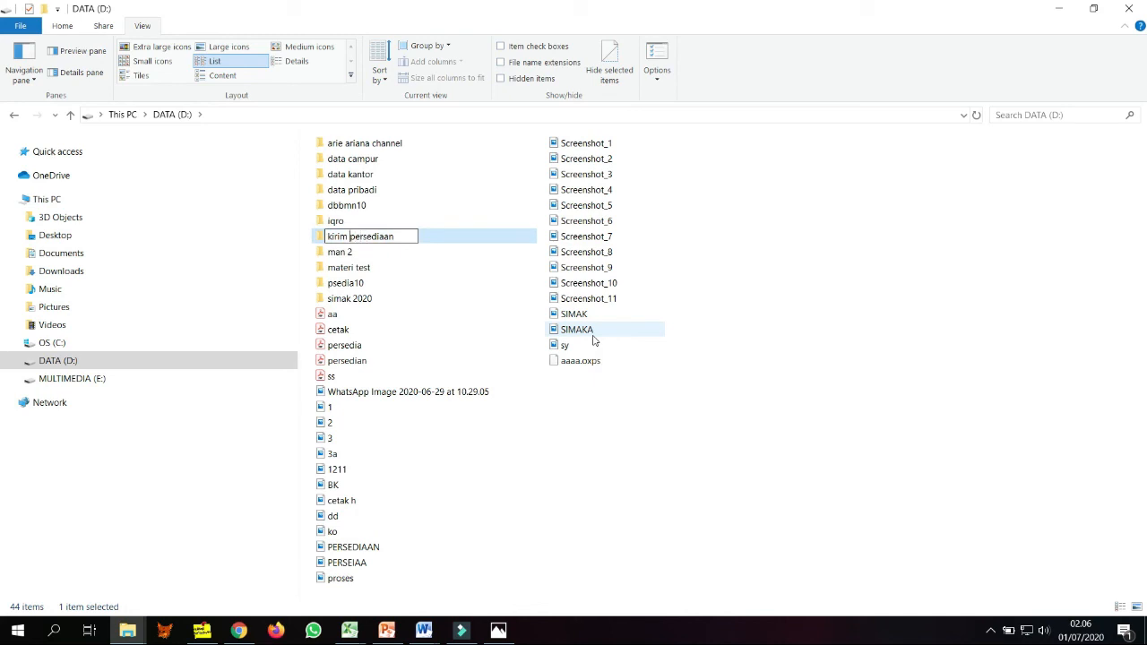
{"action": "key", "text": "BackSpace"}
{"action": "type", "text": "_"}
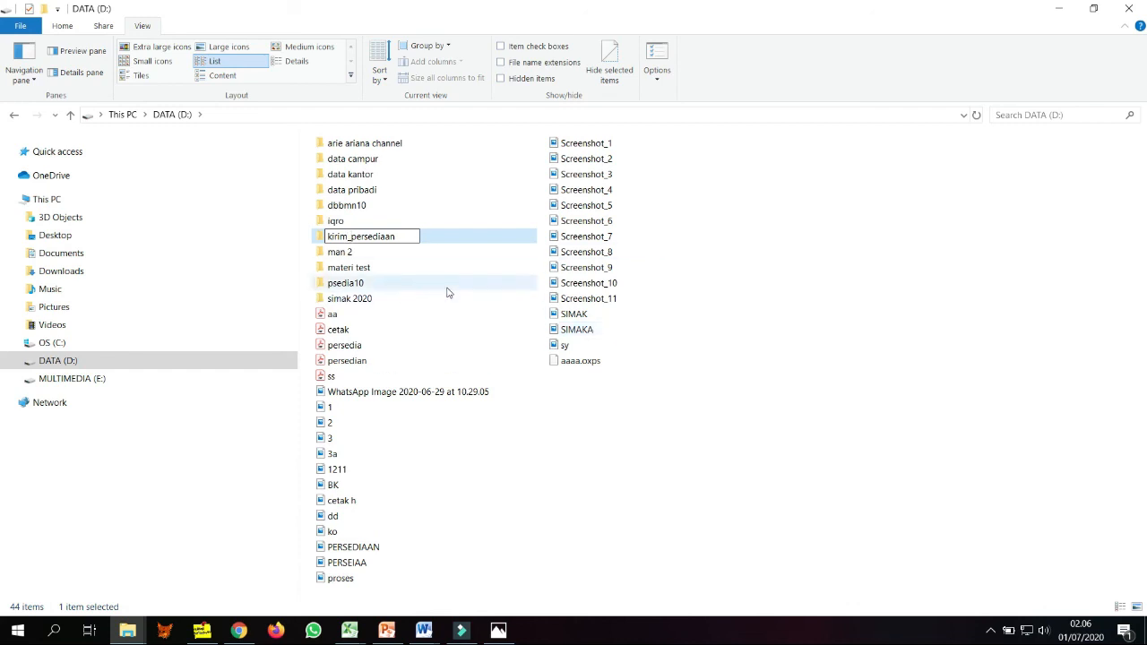
{"action": "key", "text": "Return"}
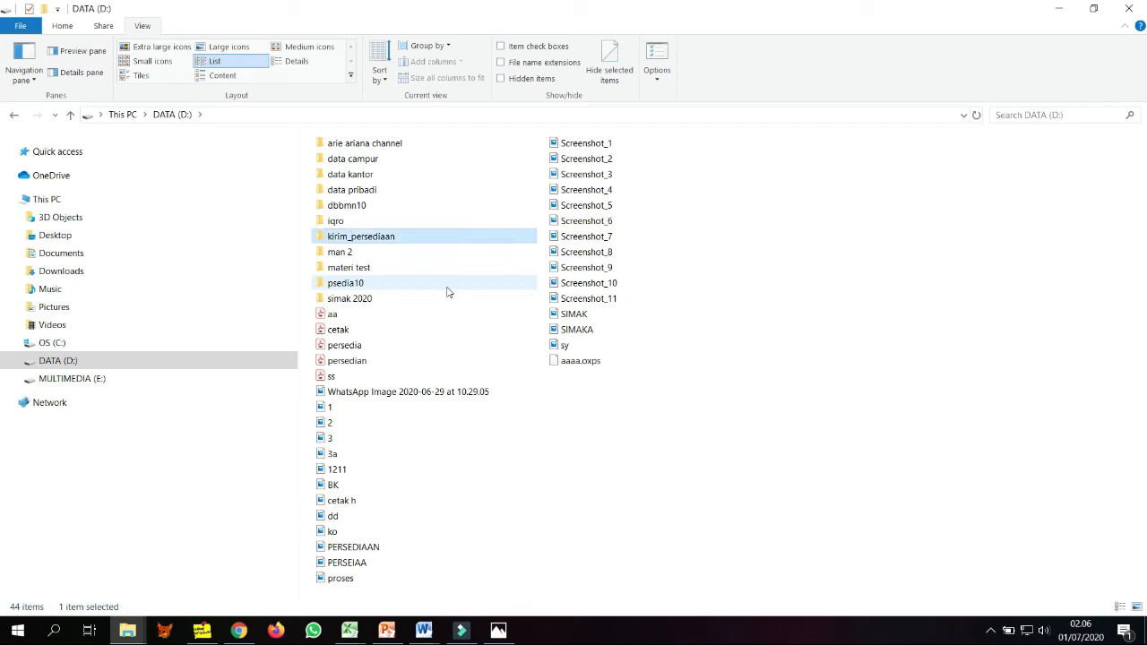
Step: Switch to Aplikasi Persediaan and set the sending file location to the kirim_persediaan folder on drive D:
{"action": "left_click", "coordinate": [202, 631]}
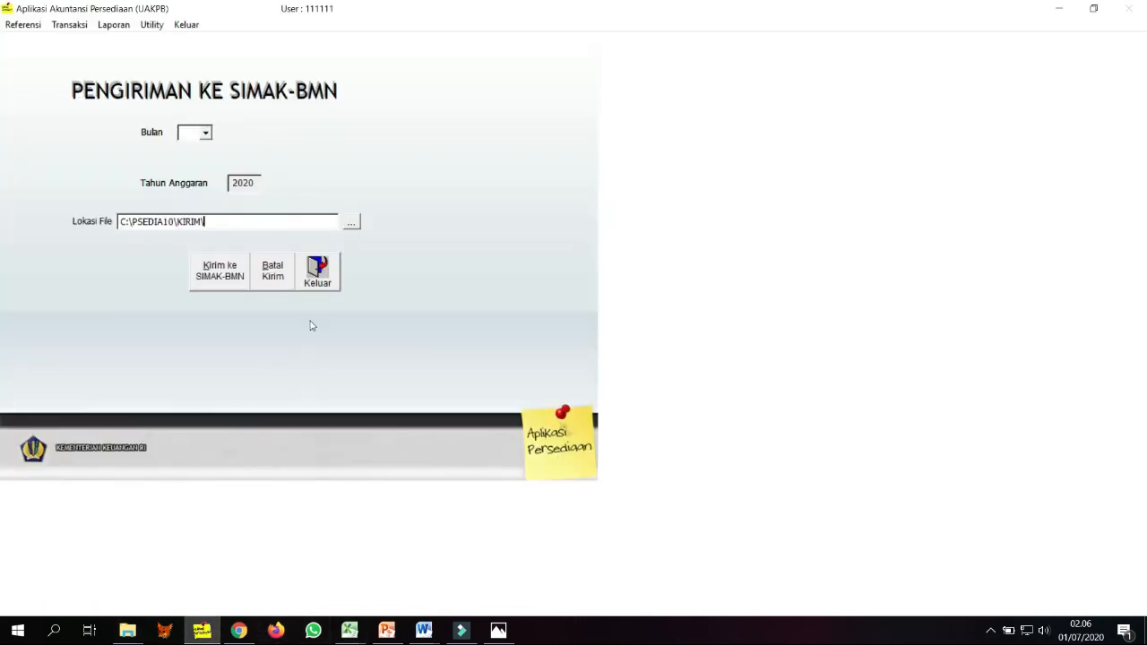
{"action": "left_click", "coordinate": [351, 222]}
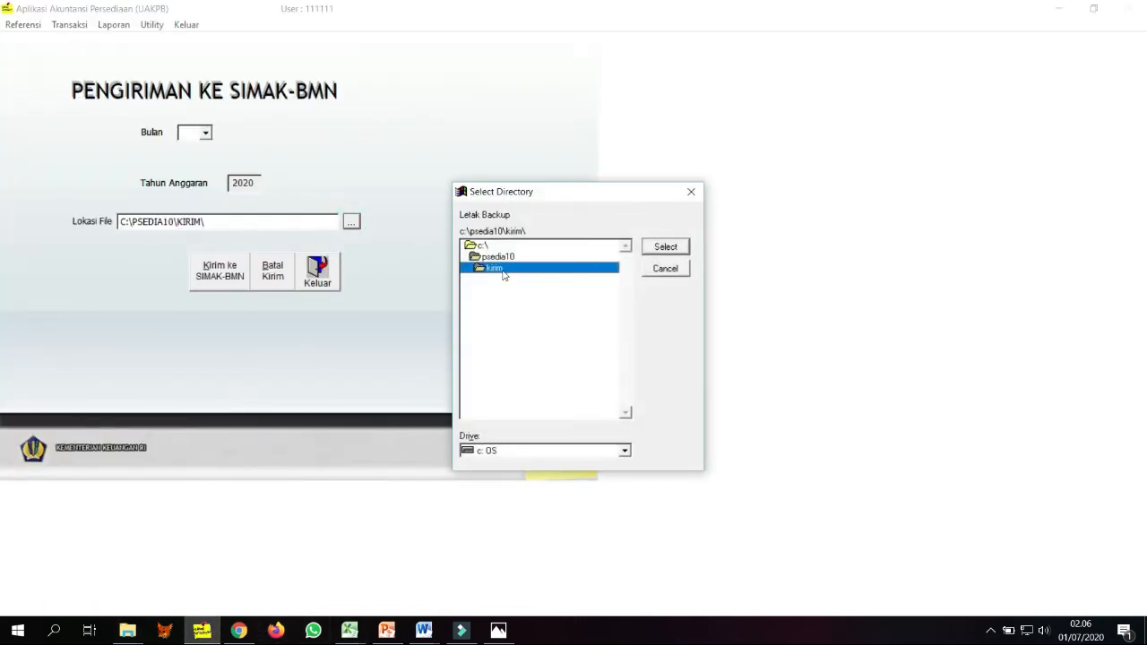
{"action": "left_click", "coordinate": [513, 452]}
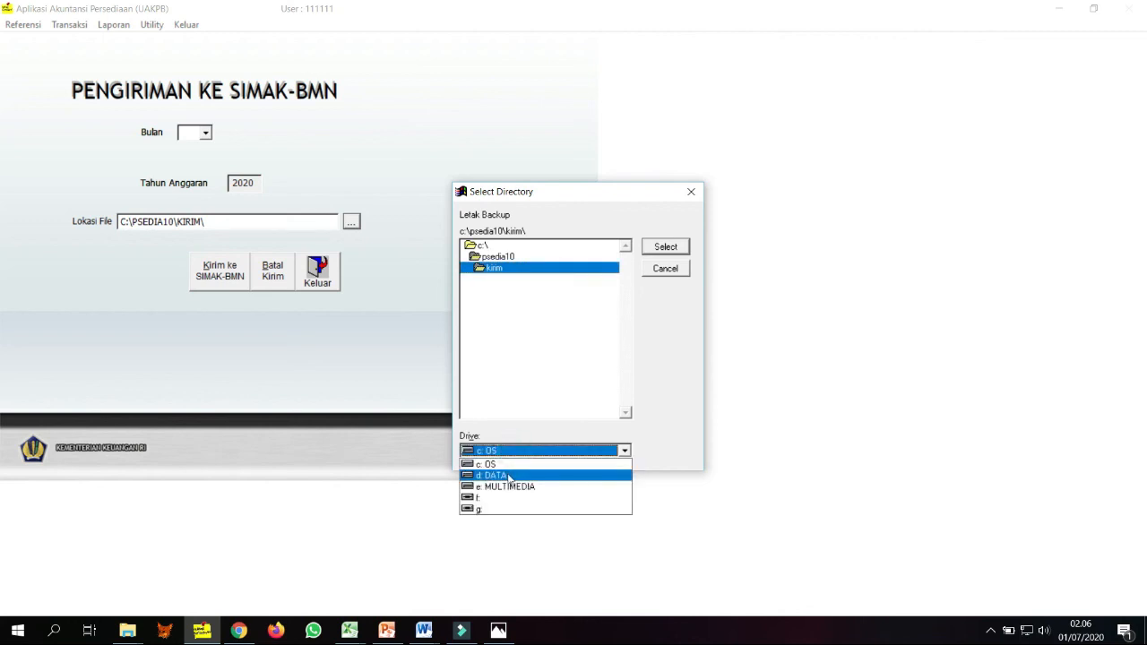
{"action": "left_click", "coordinate": [508, 476]}
{"action": "double_click", "coordinate": [521, 326]}
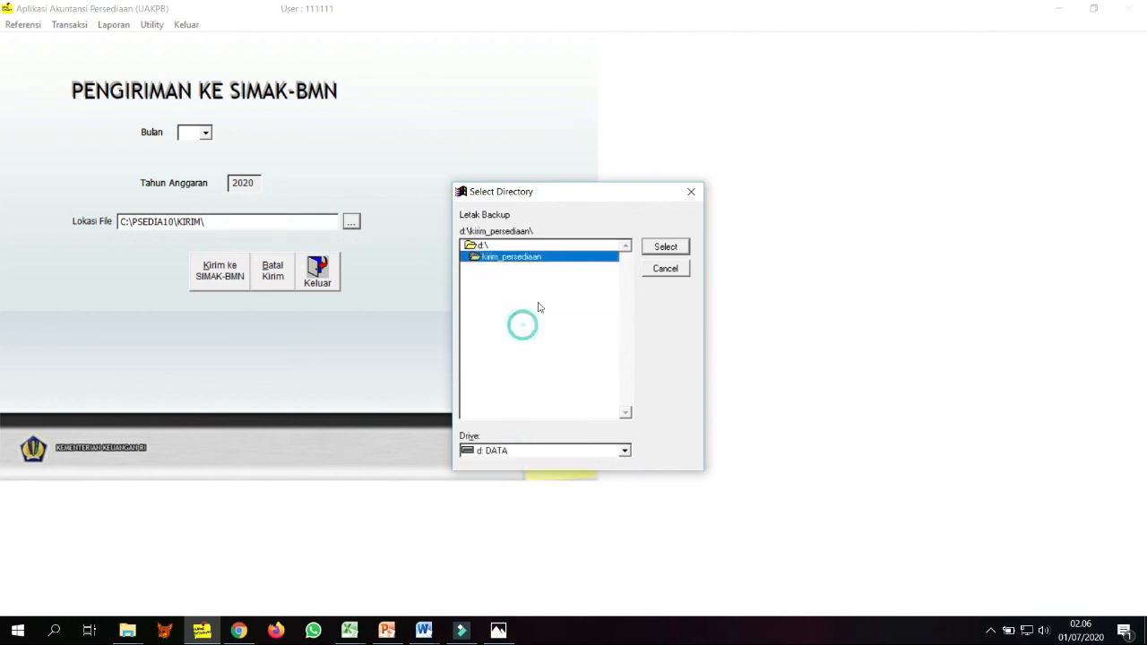
{"action": "left_click", "coordinate": [664, 247]}
Step: Send the month 07 (Juli) 2020 transactions to SIMAK-BMN in D:\KIRIM_PERSEDIAAN\ and close the sending form
{"action": "left_click", "coordinate": [205, 133]}
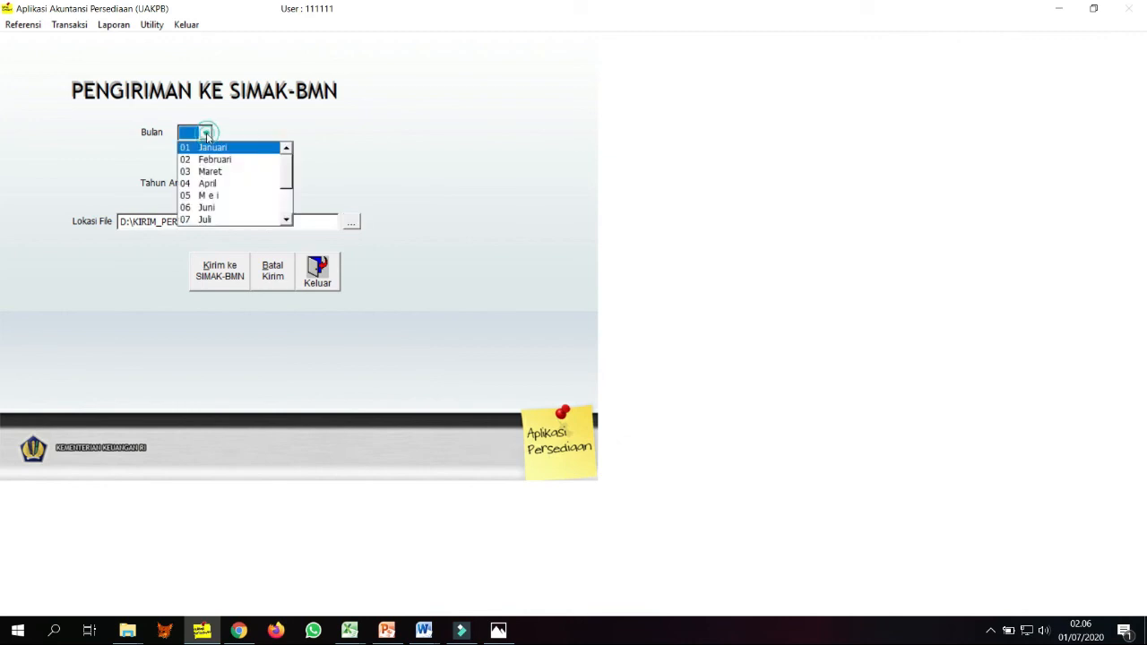
{"action": "left_click", "coordinate": [223, 219]}
{"action": "left_click", "coordinate": [233, 278]}
{"action": "left_click", "coordinate": [636, 366]}
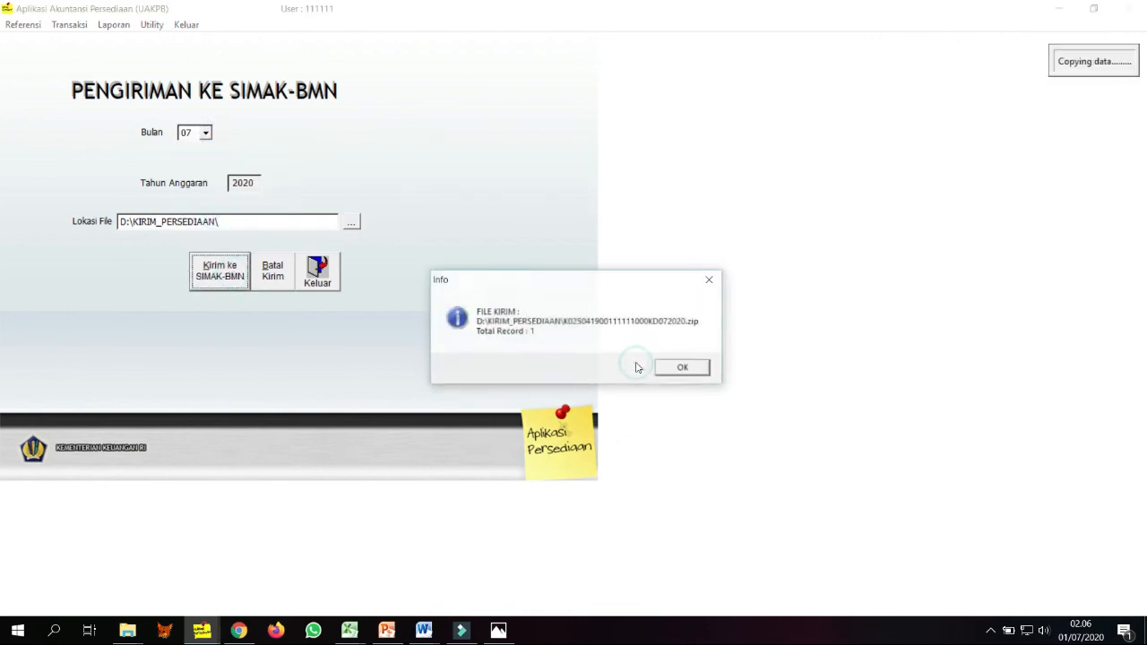
{"action": "key", "text": "Return"}
{"action": "left_click", "coordinate": [656, 364]}
{"action": "left_click", "coordinate": [317, 284]}
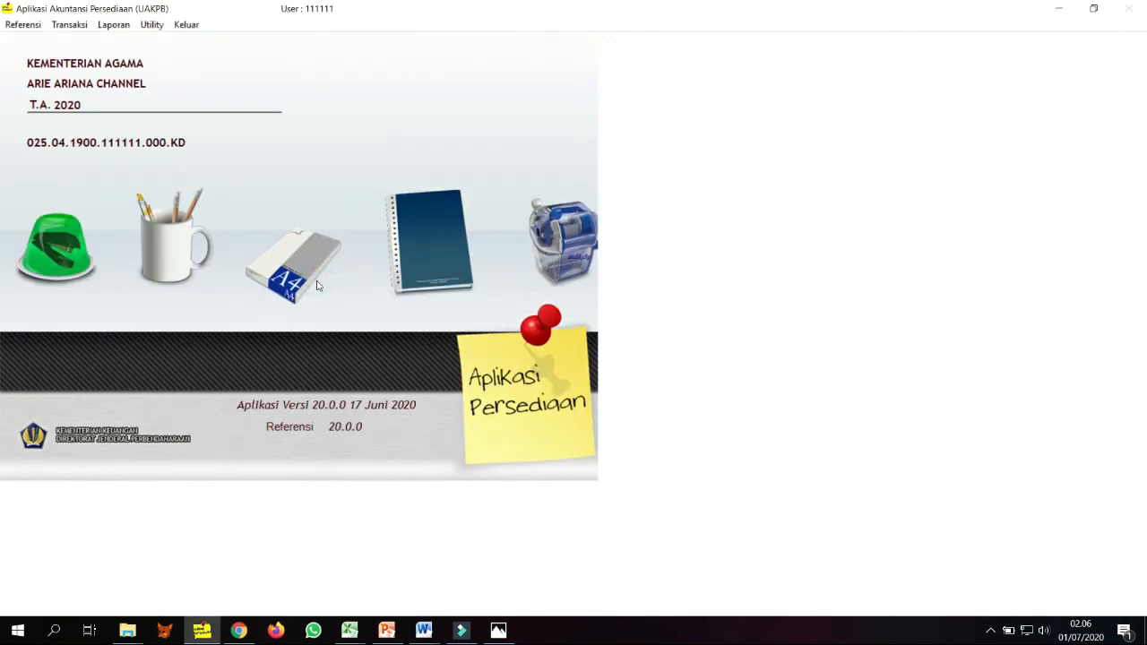